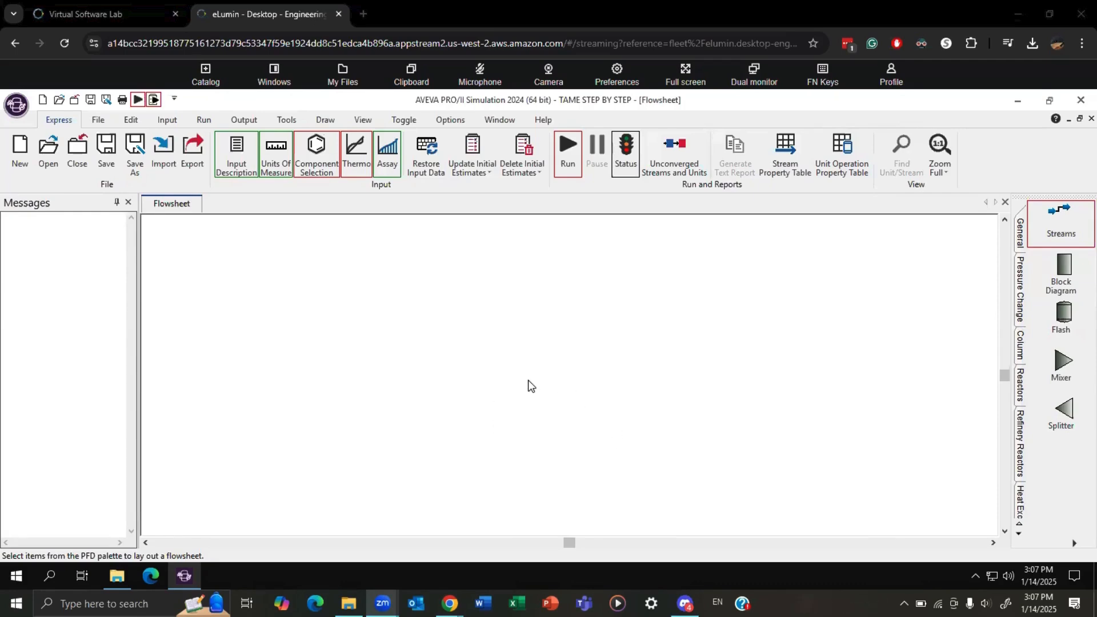
Add the components PENTANE, WATER and METHANOL to the simulation's component list.
click(316, 155)
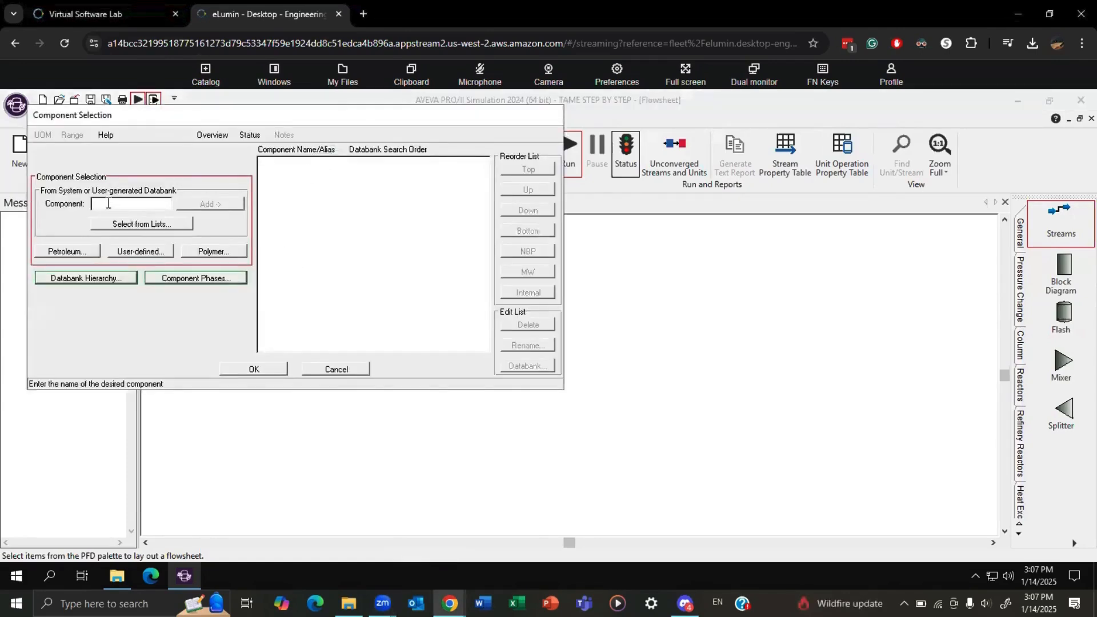
text(PENTANE)
key(Return)
text(WATER)
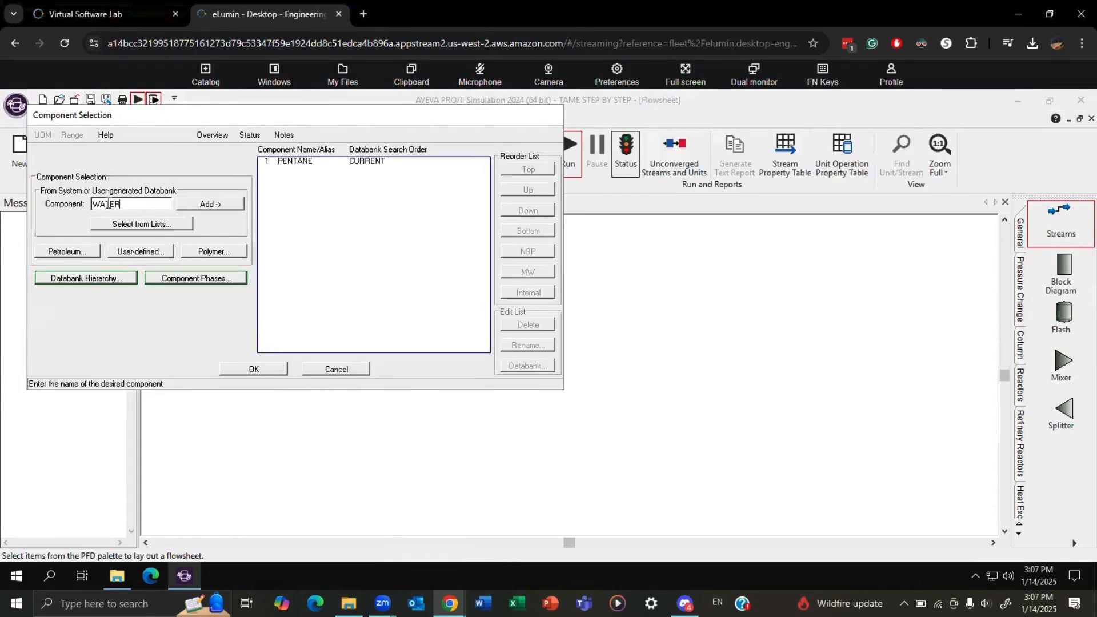
key(Return)
text(METHANOL)
key(Return)
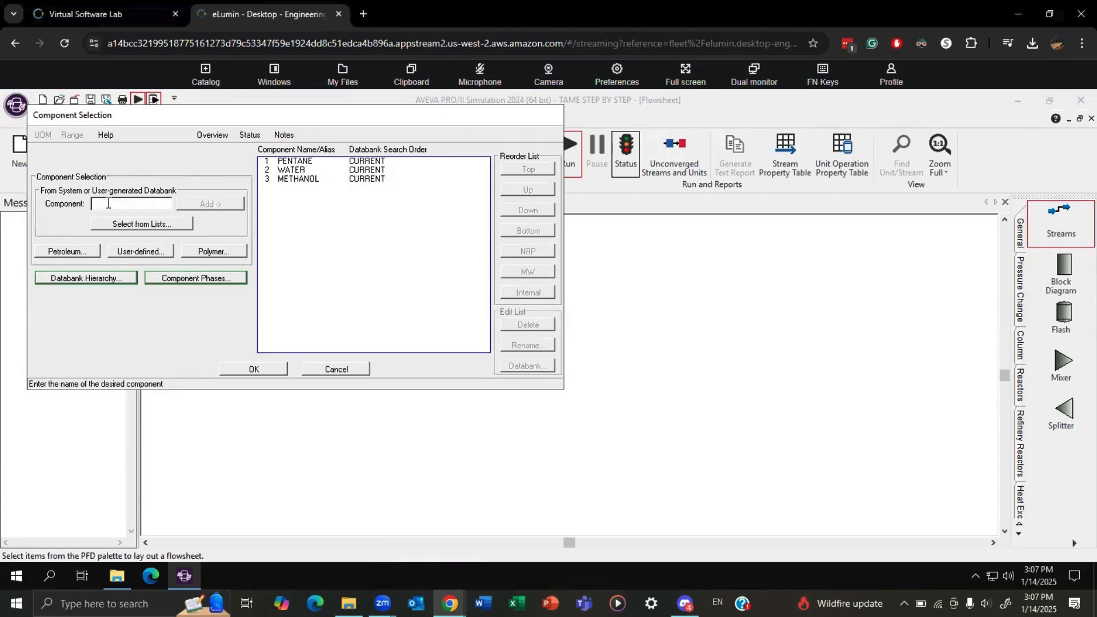
Add the components 3M1BUTEN and TAME to the list and accept the component selection.
text(E)
text(M1BUTEN)
key(Return)
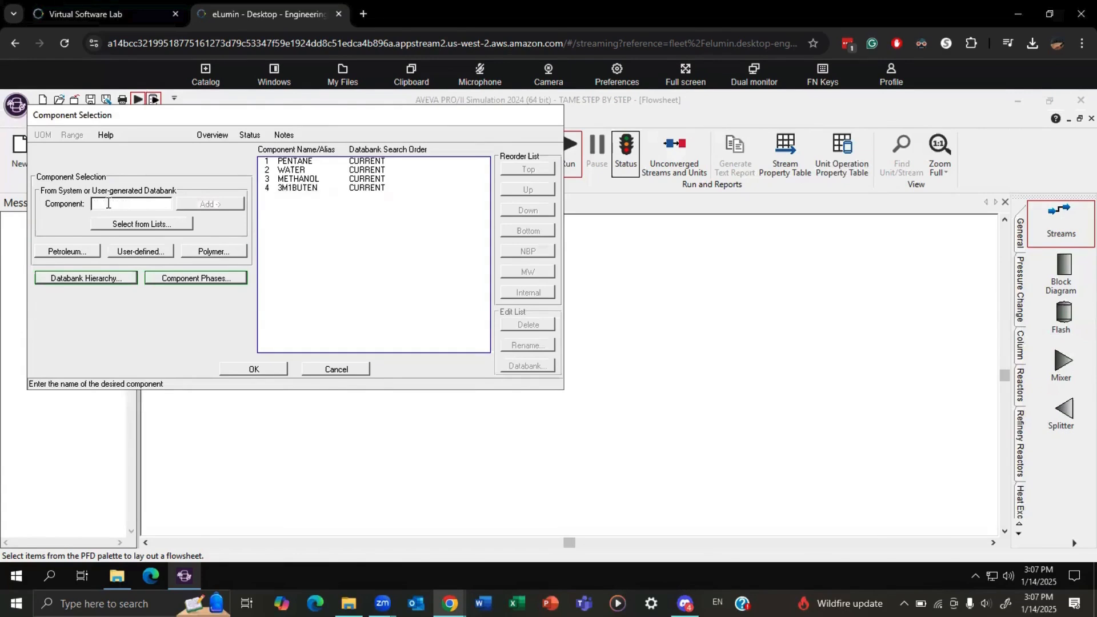
text(TAME)
key(Return)
click(268, 370)
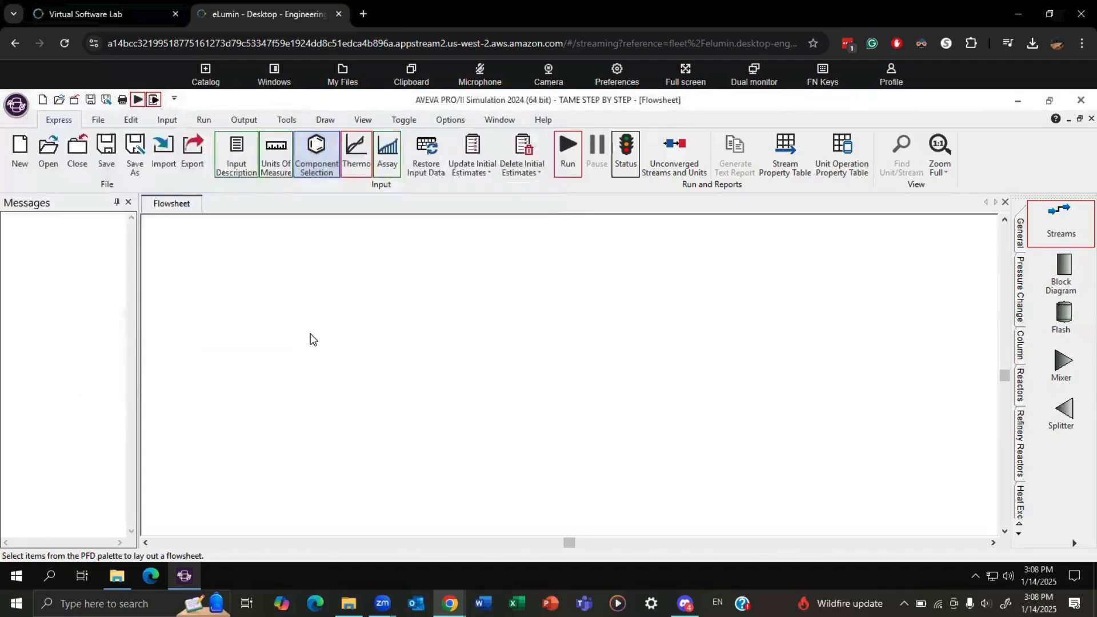
Add Peng-Robinson from the most commonly used methods as a thermodynamic system.
click(356, 154)
click(97, 174)
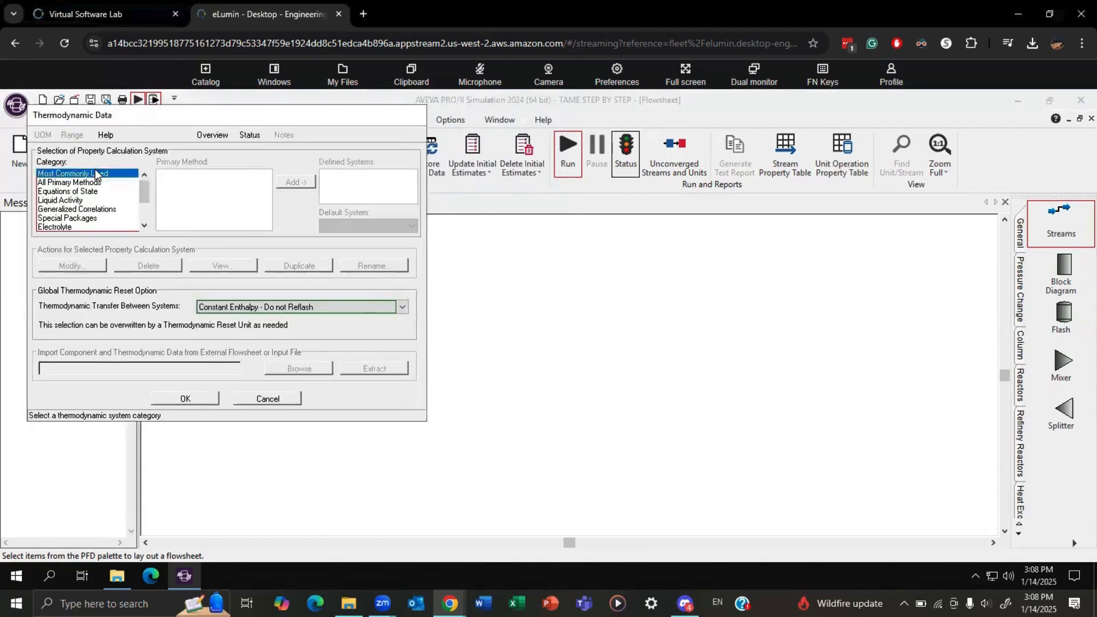
click(193, 182)
click(293, 183)
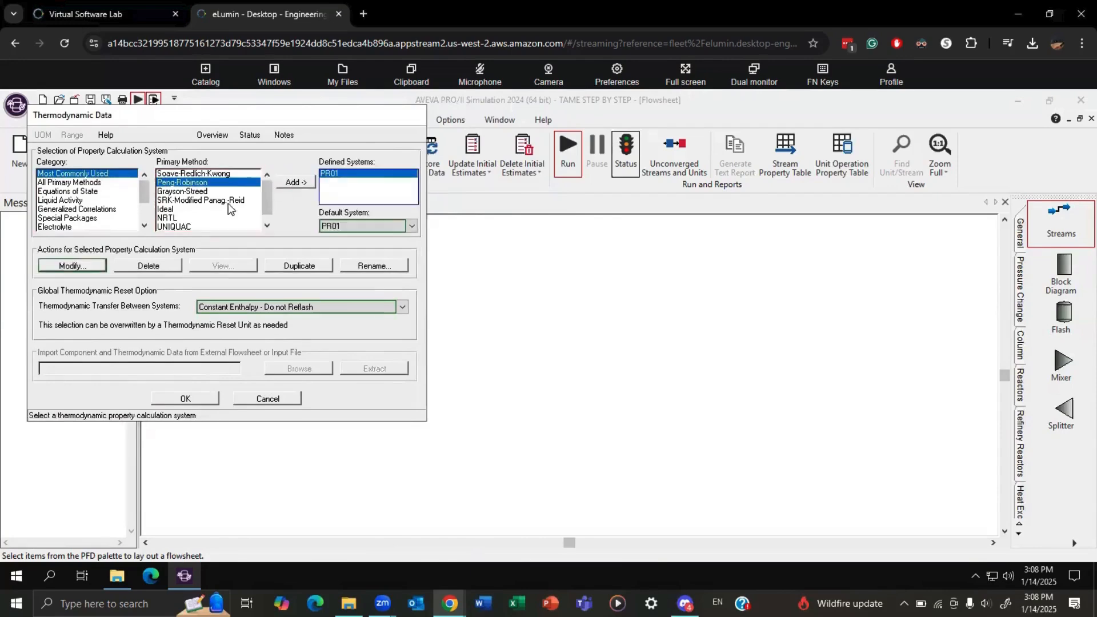
Add NRTL as a thermodynamic system with the single liquid phase only option.
scroll(215, 201, down, 1)
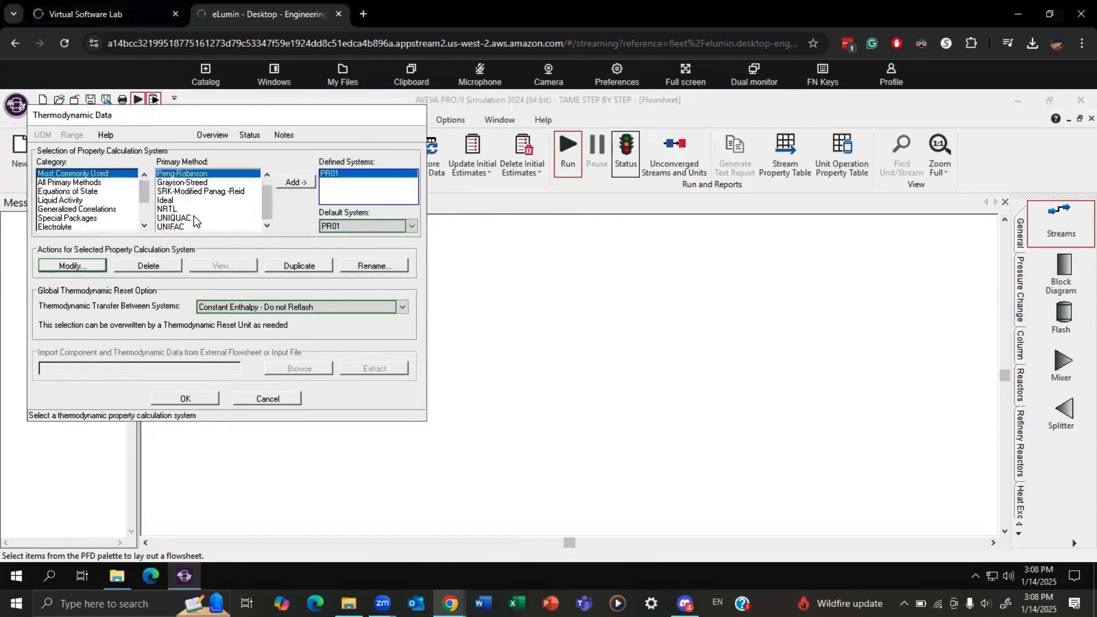
click(193, 209)
click(295, 182)
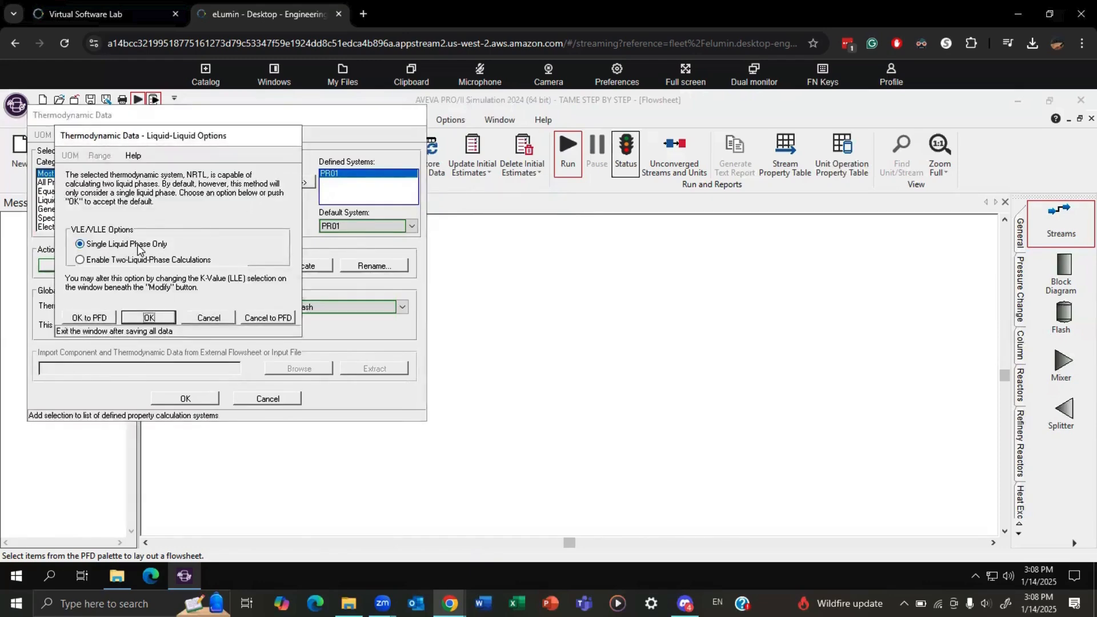
click(155, 317)
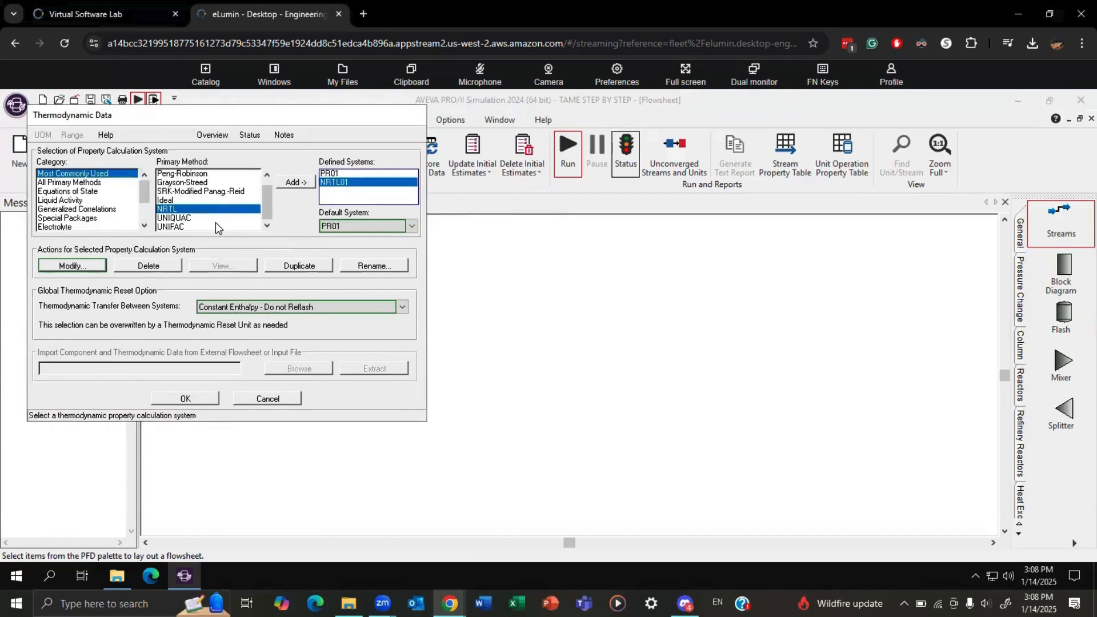
Add UNIFAC as a thermodynamic system with two-liquid-phase calculations enabled and accept the thermodynamic data.
click(200, 228)
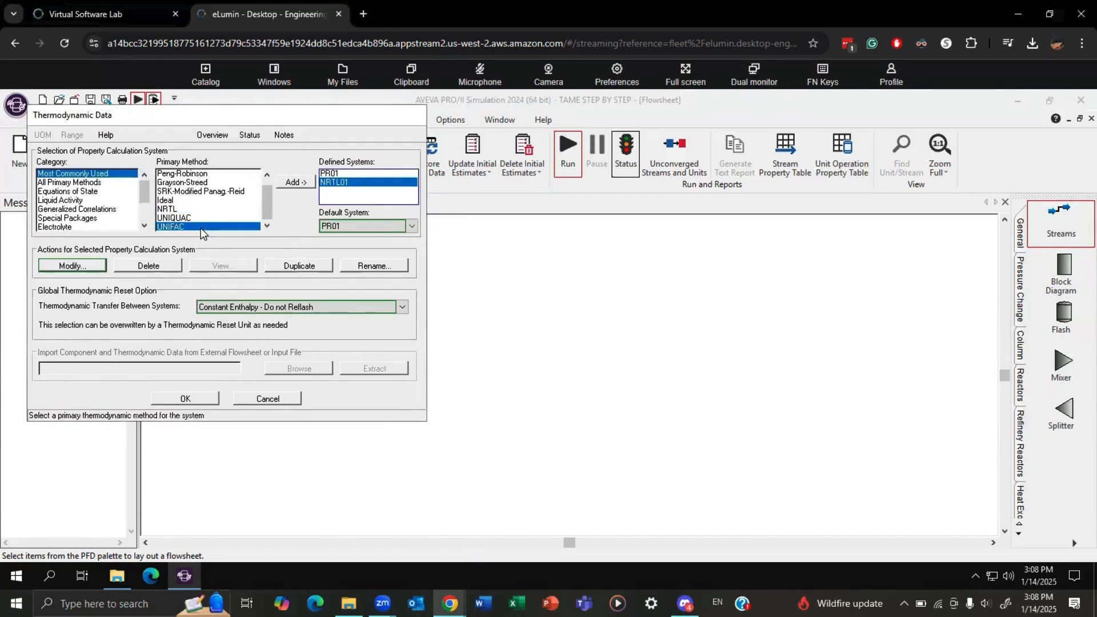
click(297, 181)
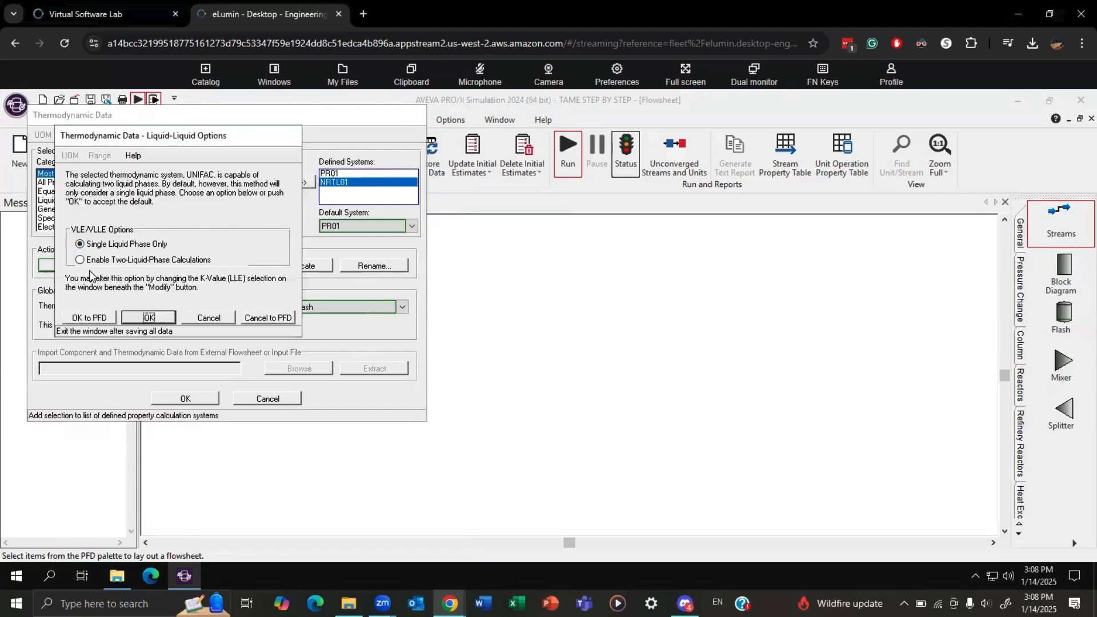
click(83, 260)
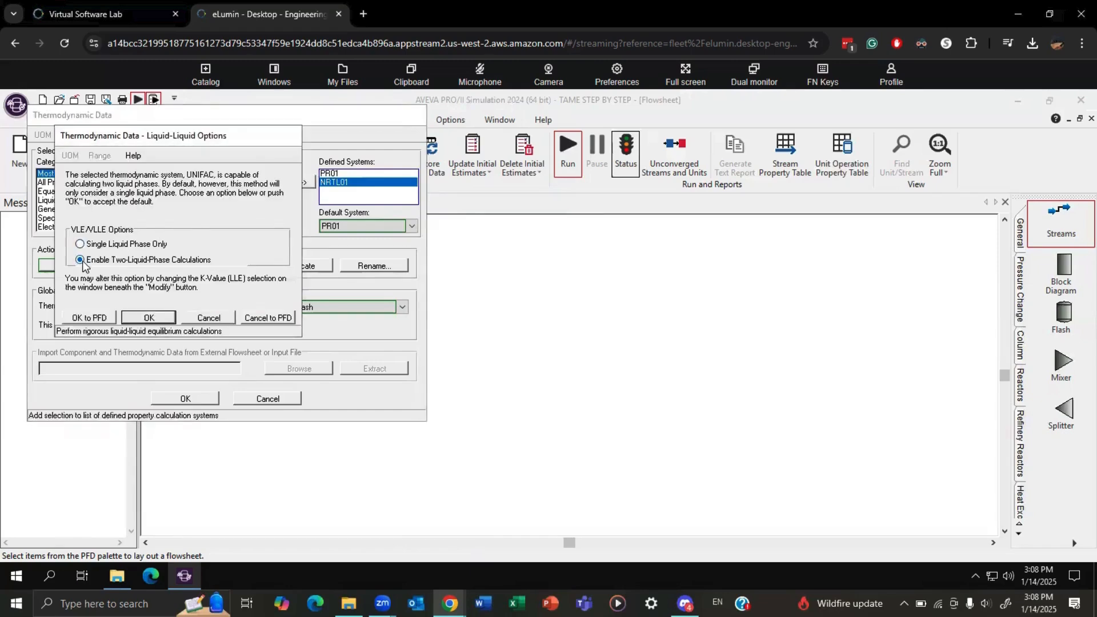
click(149, 319)
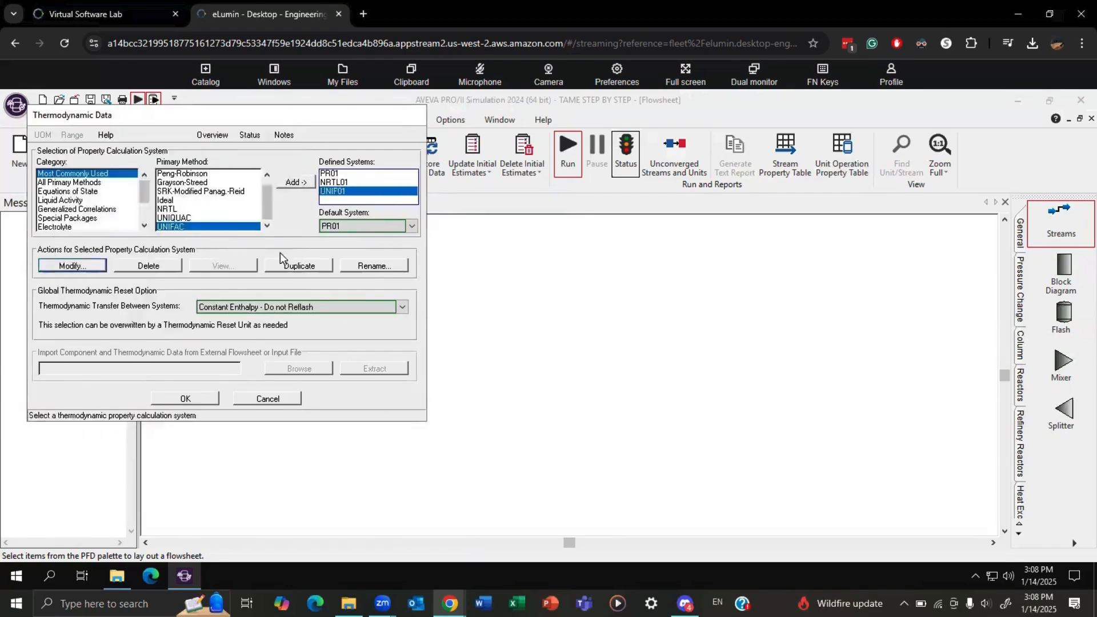
click(186, 399)
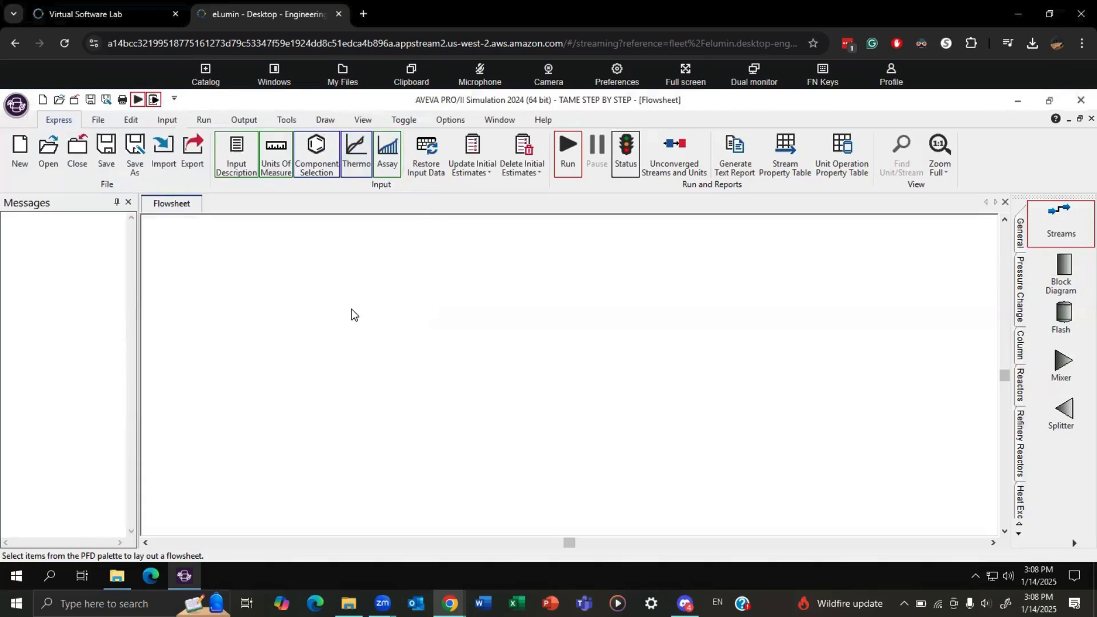
Create a reaction set named TAME in the reaction data and add a reaction named TAME to it.
click(166, 121)
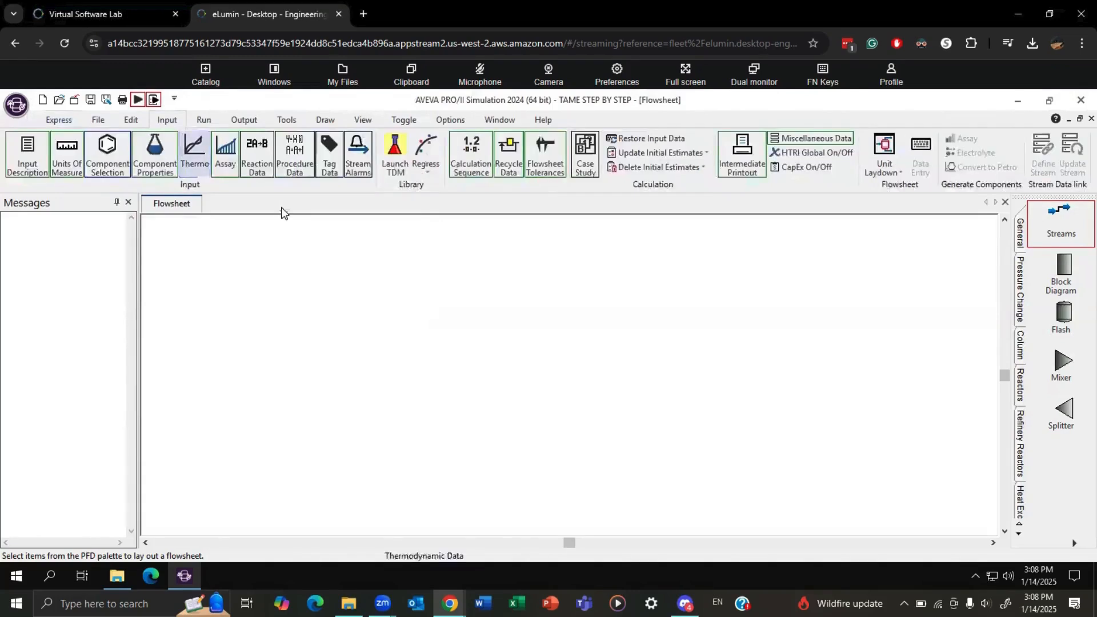
click(258, 164)
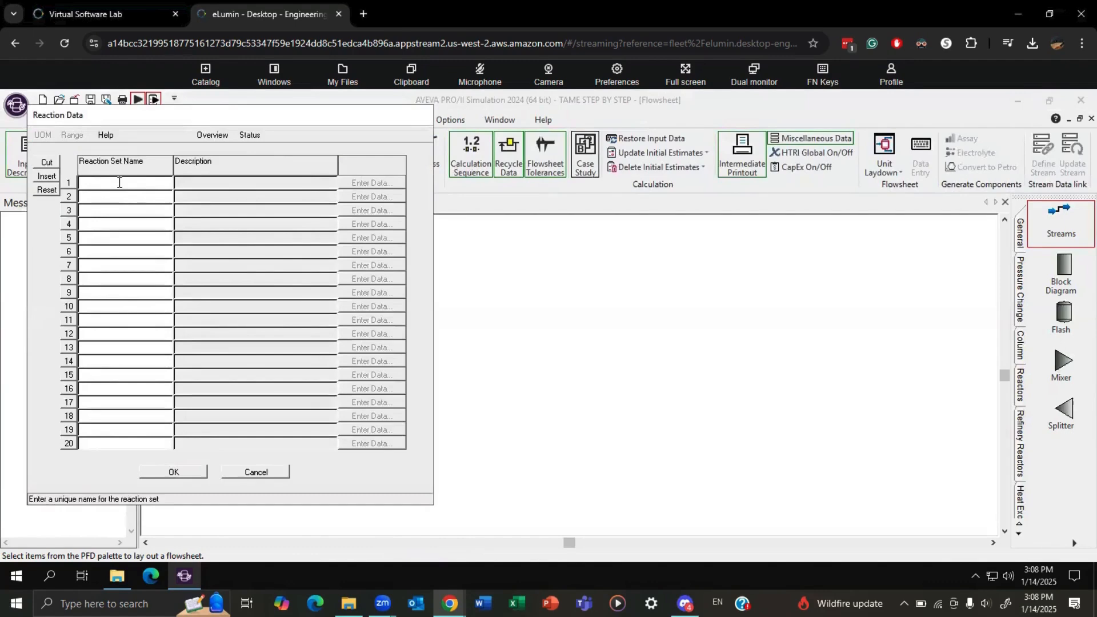
text(TAME)
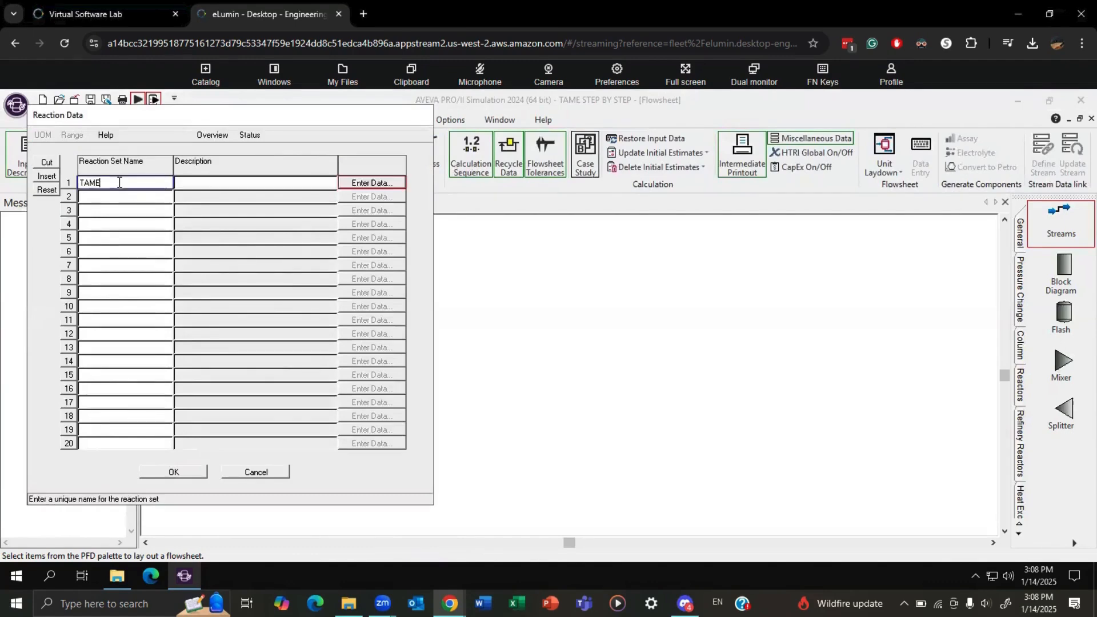
click(359, 182)
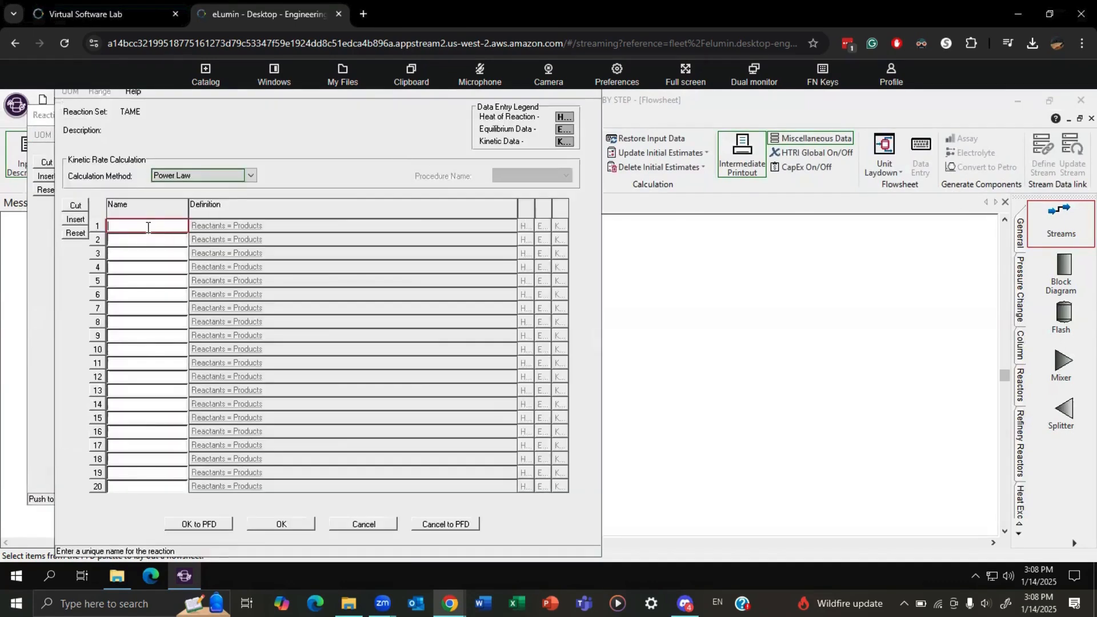
click(148, 227)
text(TAME)
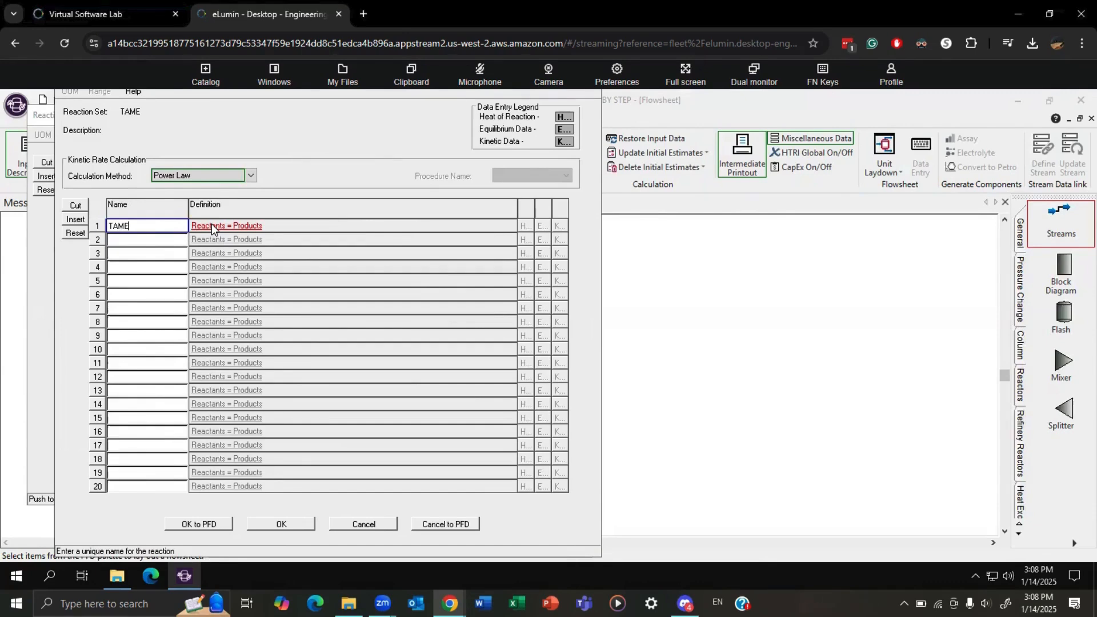
Define the TAME reaction stoichiometry with 1 METHANOL and 1 3M1BUTEN as reactants and 1 TAME as product, and save the reaction data.
click(212, 226)
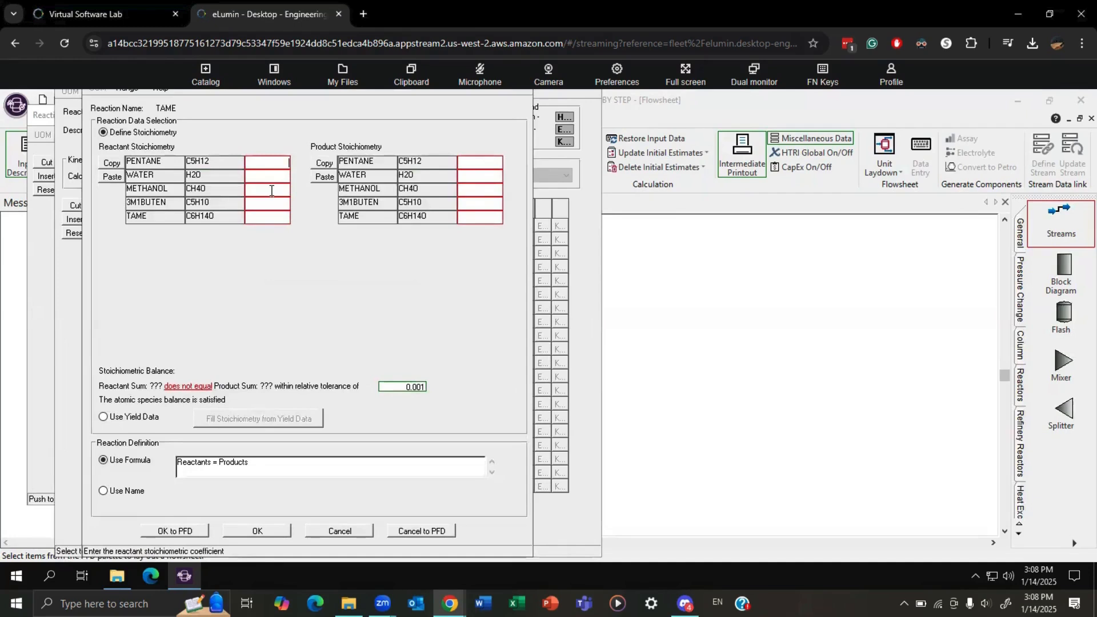
text(1)
key(Return)
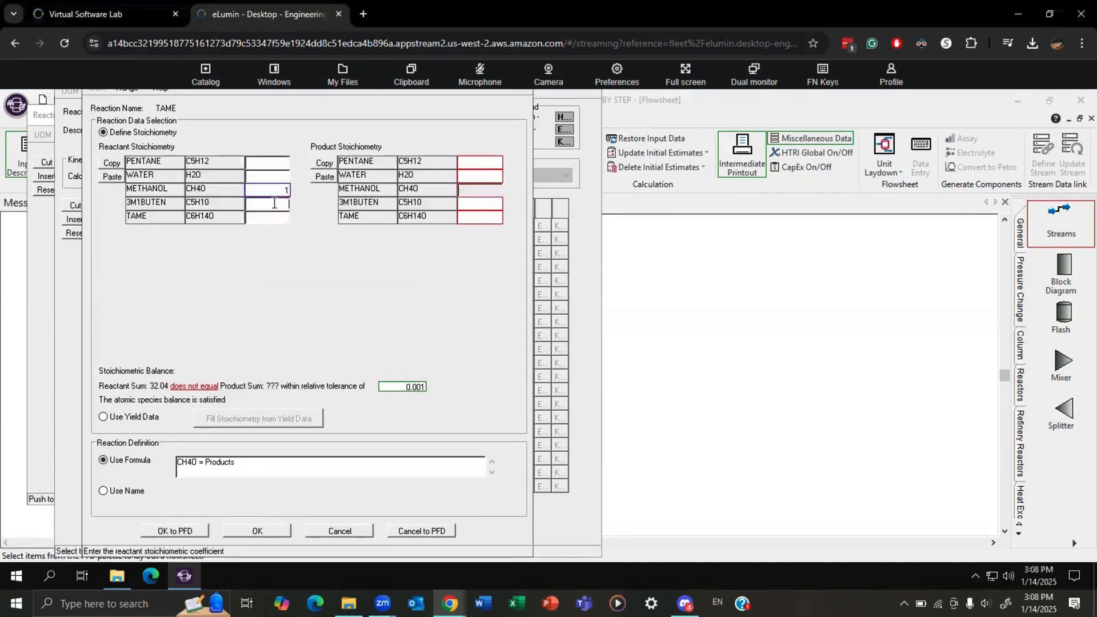
text(1)
click(483, 217)
text(1)
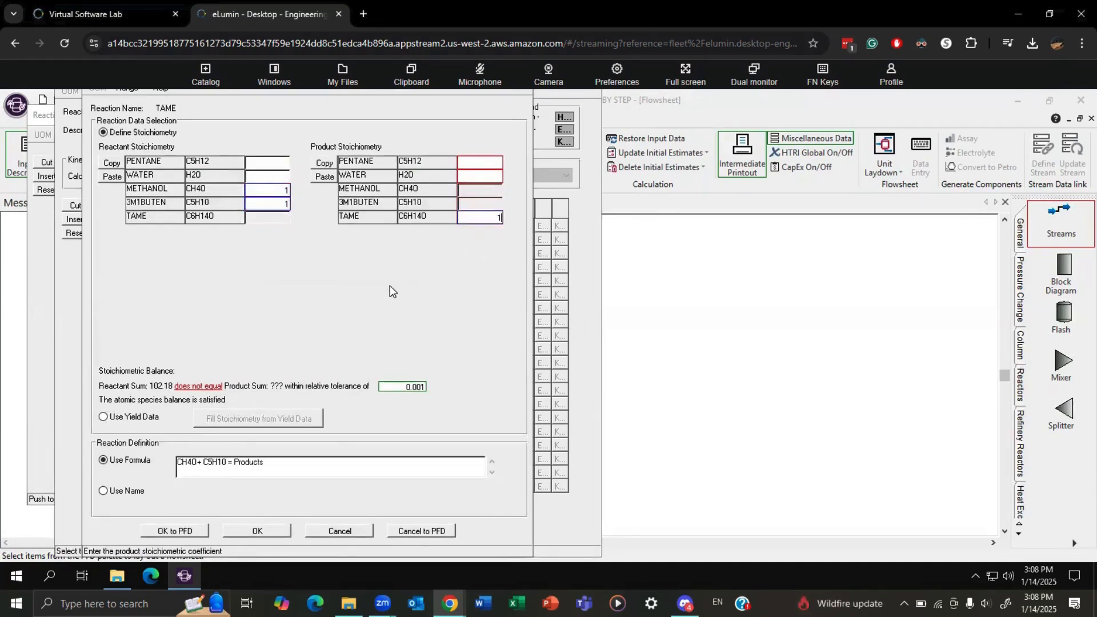
click(262, 535)
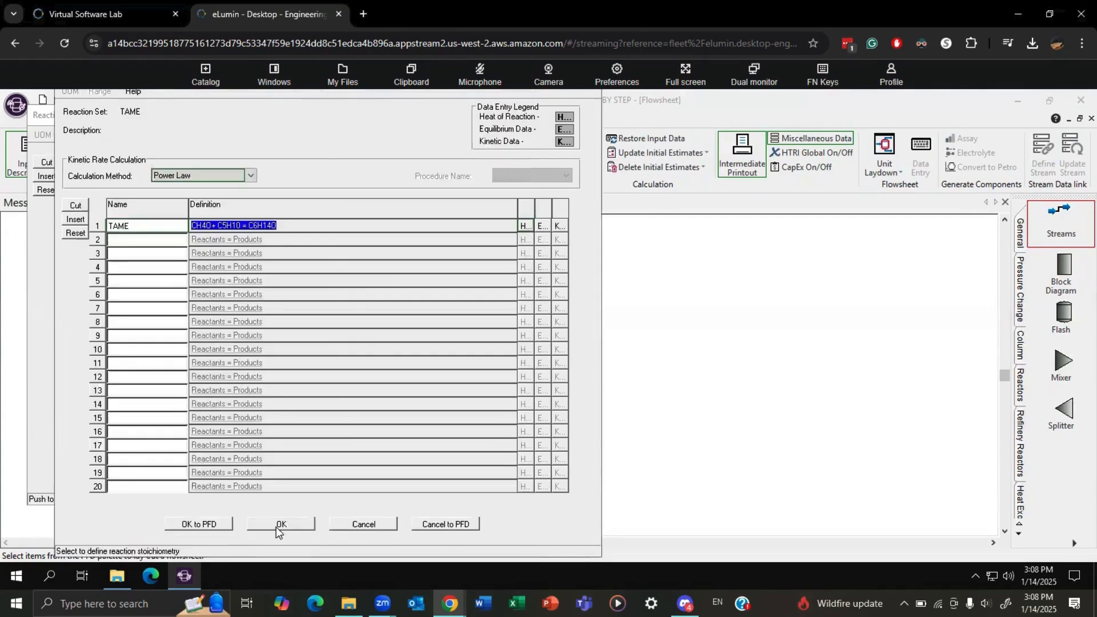
click(276, 526)
click(178, 471)
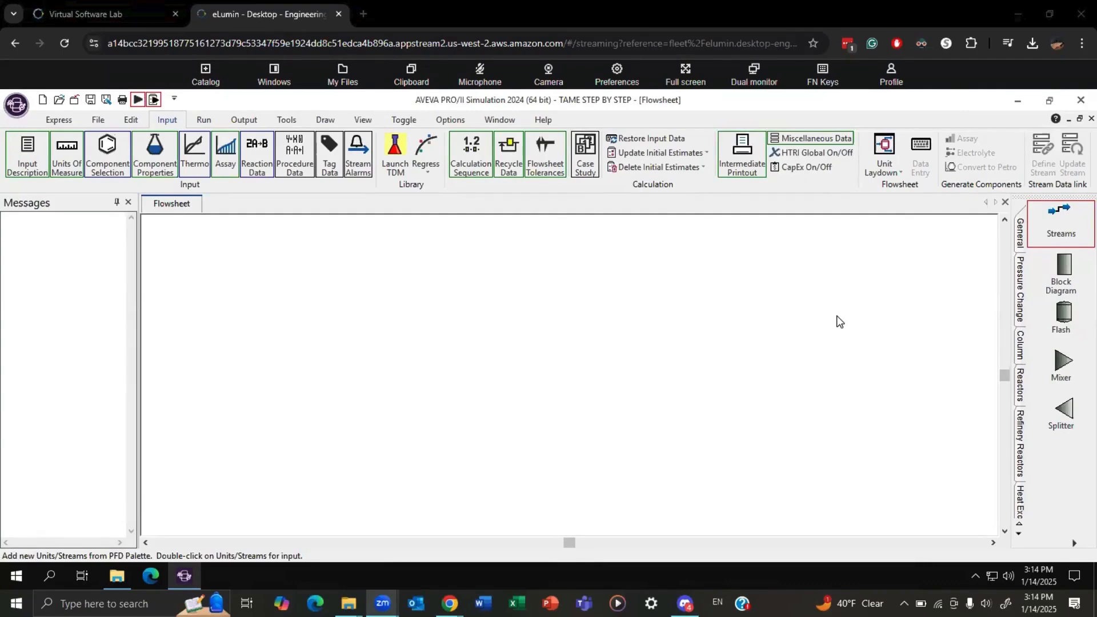
Place a mixer near the flowsheet's left edge and connect three feed streams to its inlet.
click(1062, 366)
click(211, 296)
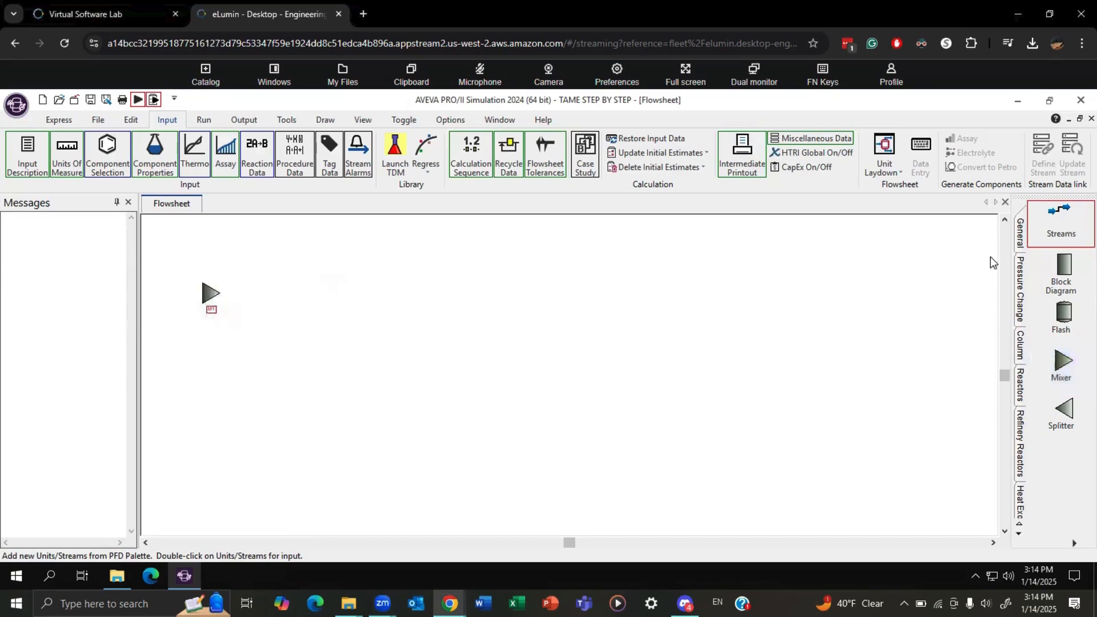
click(1061, 223)
drag(165, 253, 203, 296)
mouse_move(159, 343)
mouse_down()
mouse_move(203, 300)
mouse_move(242, 295)
mouse_move(218, 295)
mouse_up()
click(270, 302)
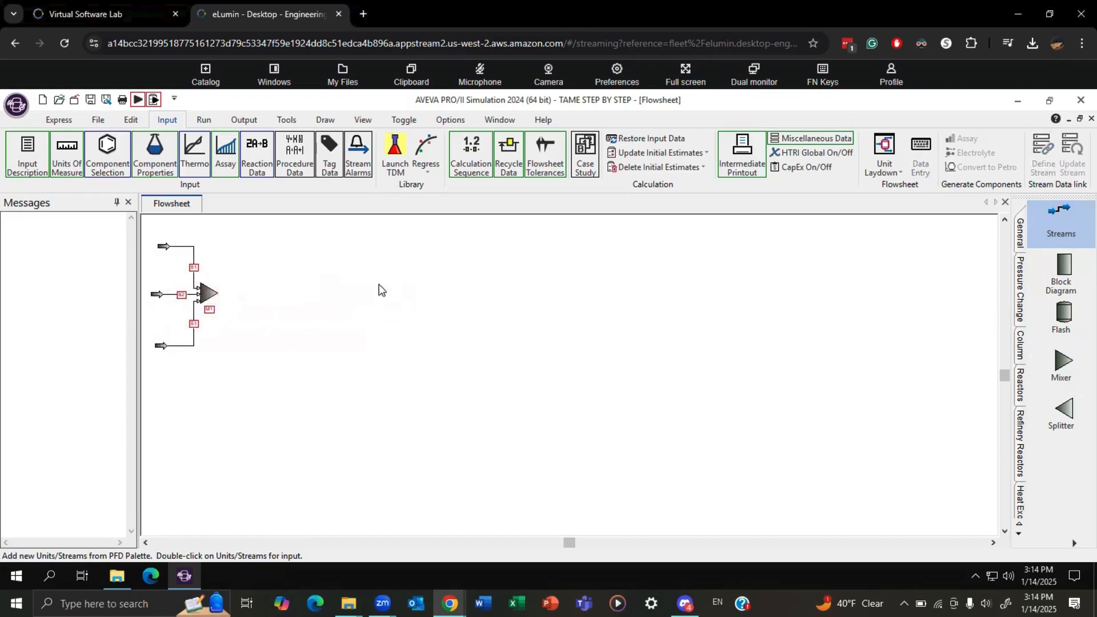
Draw an outlet stream from the mixer.
click(1059, 217)
click(222, 295)
click(256, 293)
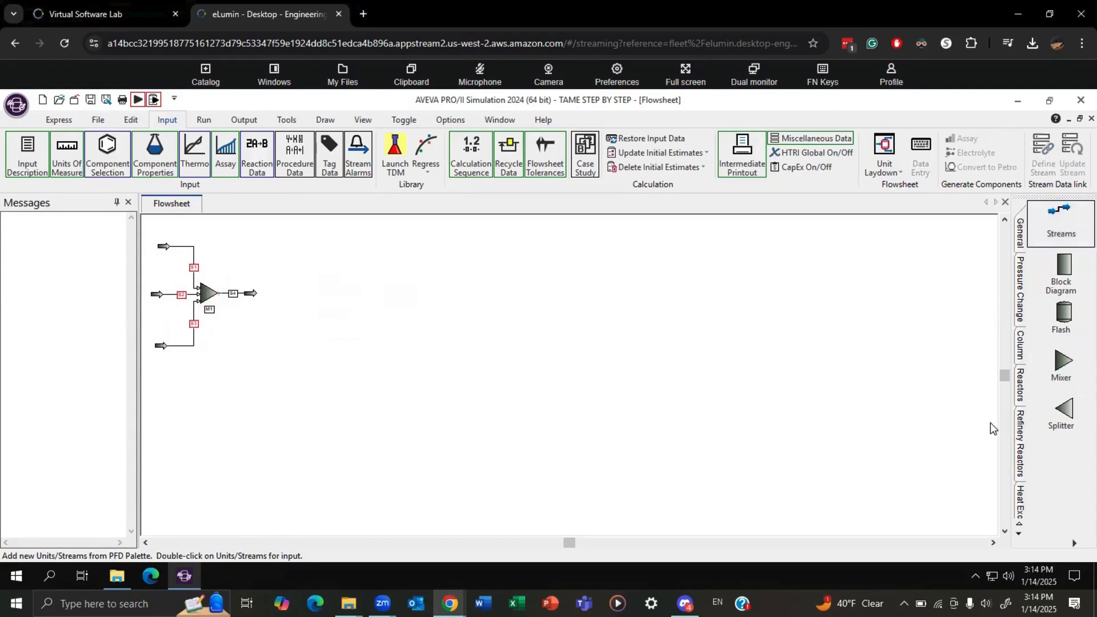
Place a conversion reactor beside the mixer and connect the mixer's outlet stream to its inlet.
click(1020, 394)
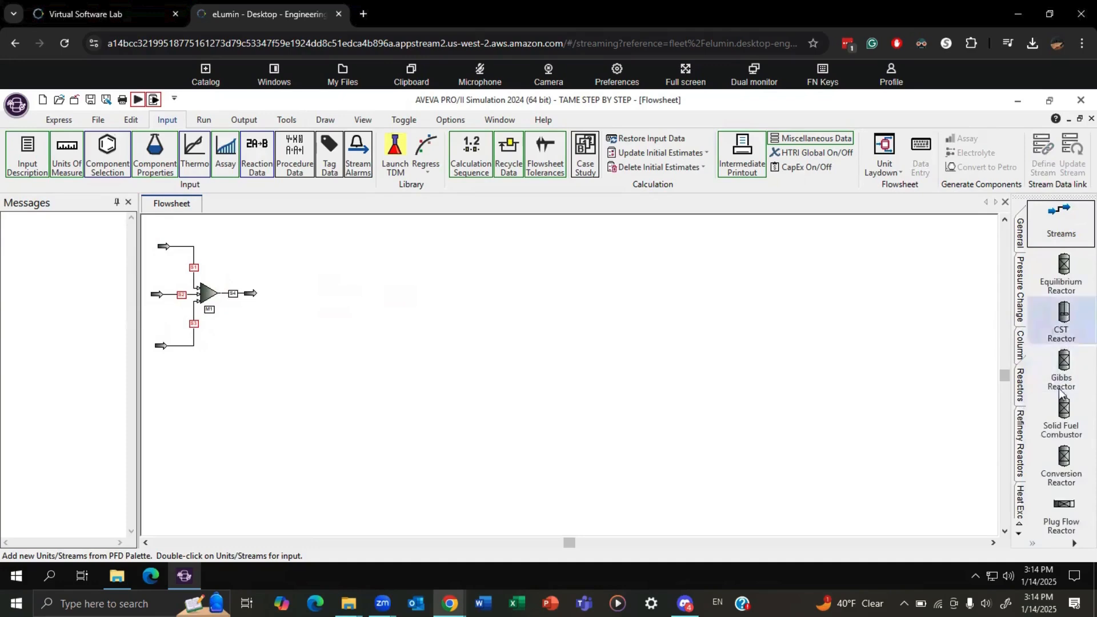
click(1063, 469)
click(274, 298)
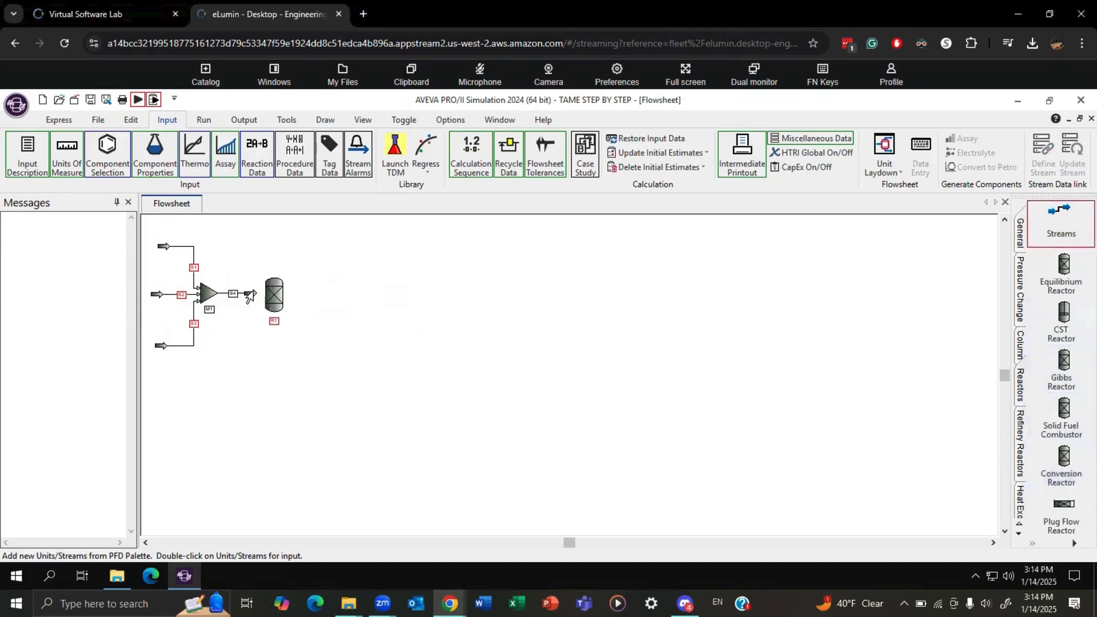
drag(251, 294, 263, 293)
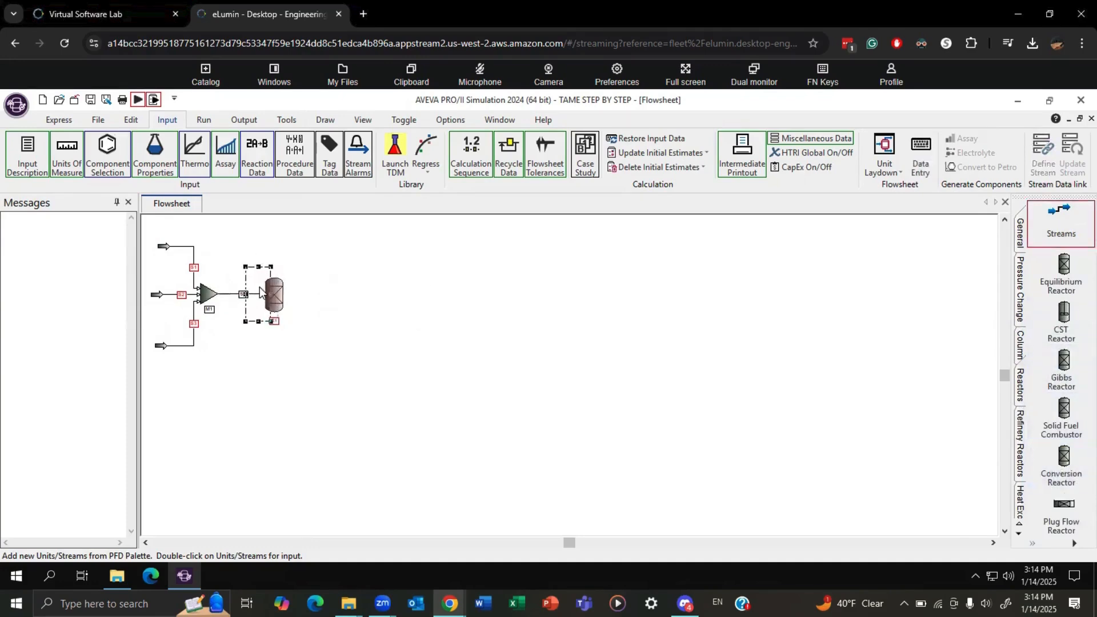
Draw a product stream from the outlet of the conversion reactor.
click(328, 302)
click(1061, 223)
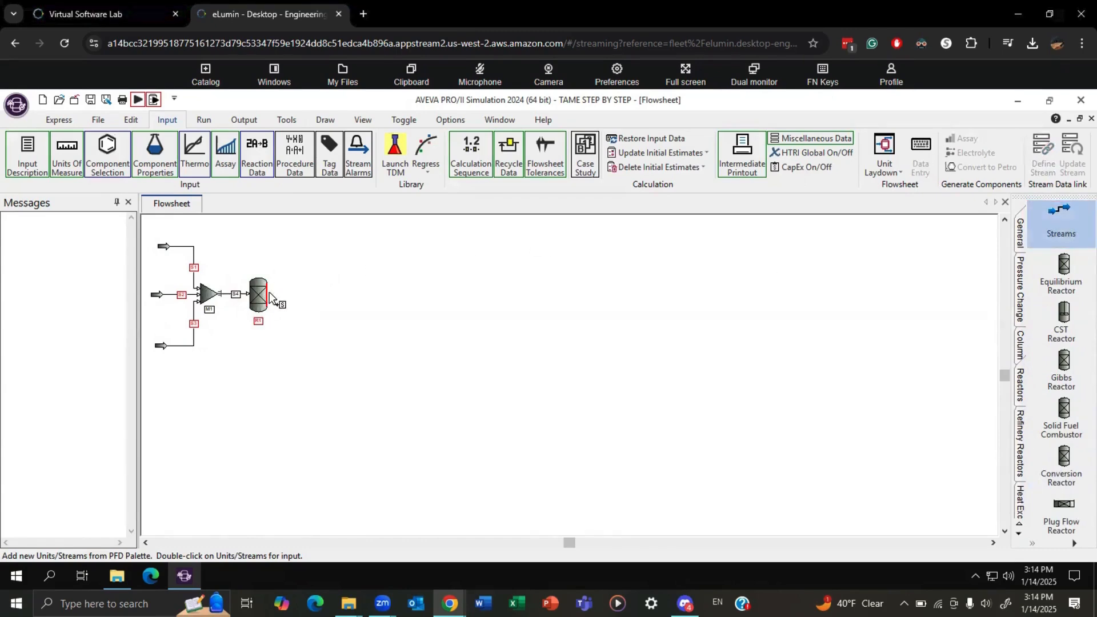
click(271, 297)
click(304, 293)
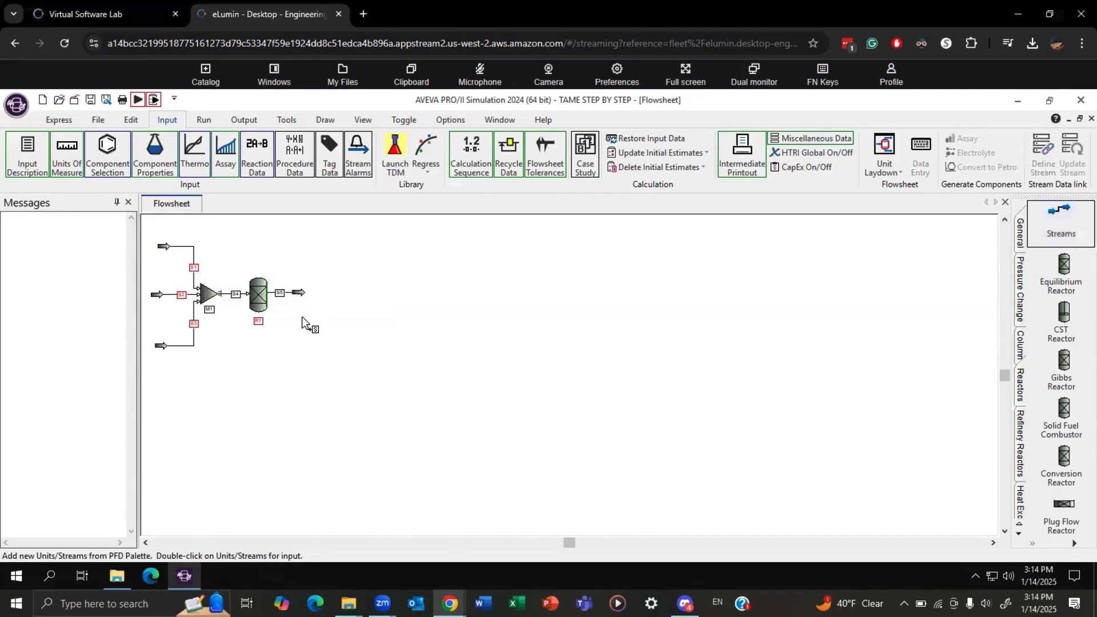
Open the data for feed stream S1 and describe it as RECYCLE METHANOL.
double_click(194, 269)
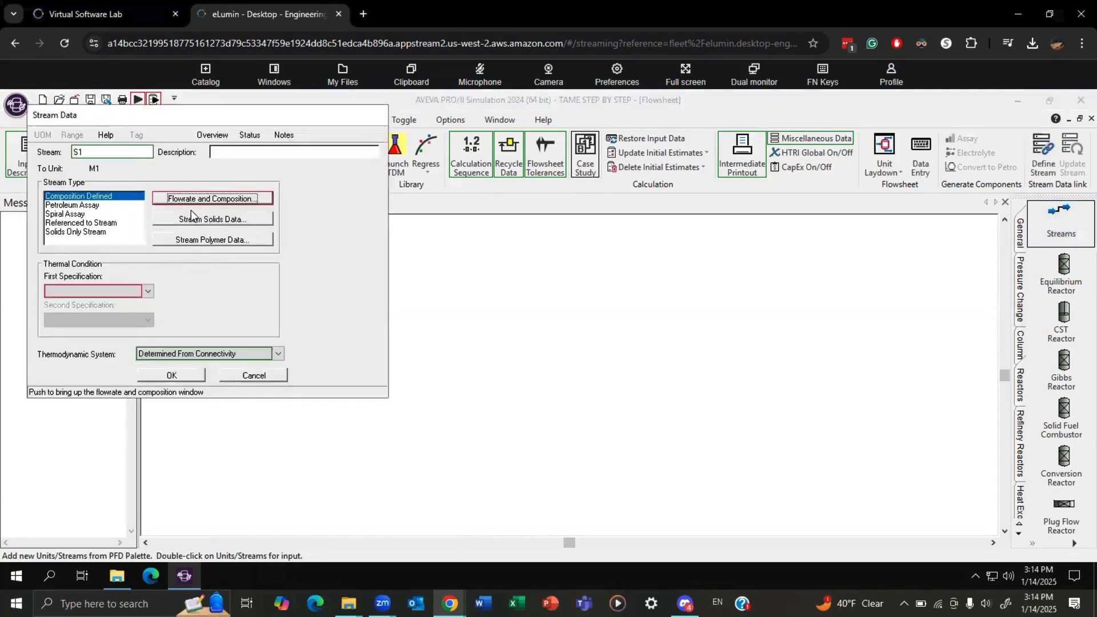
click(231, 153)
text(RECYCLE )
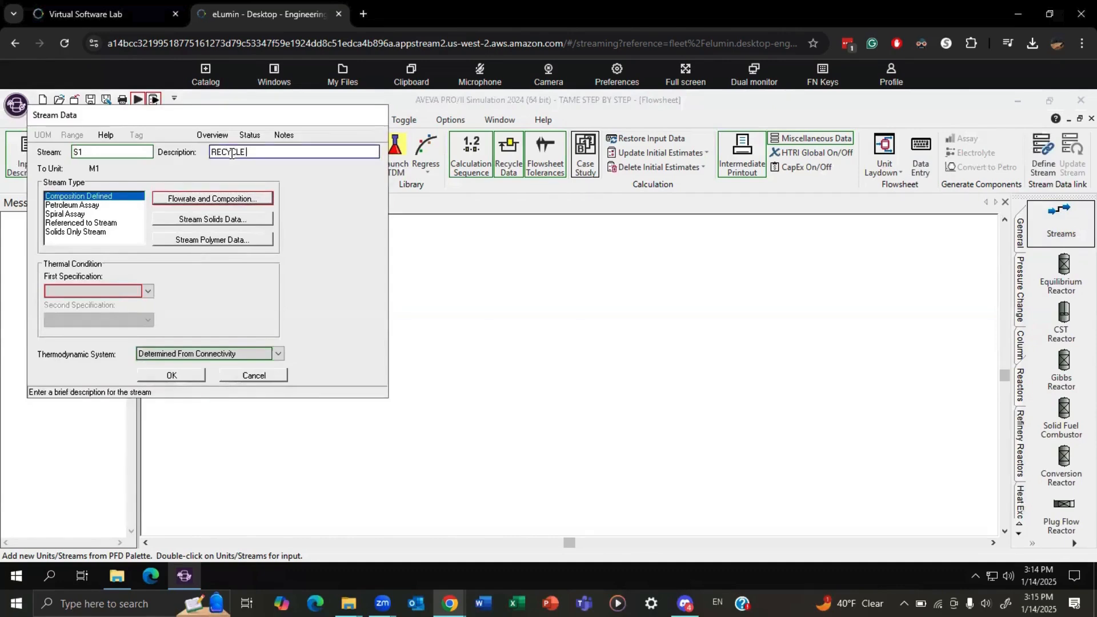
text(METHANOL)
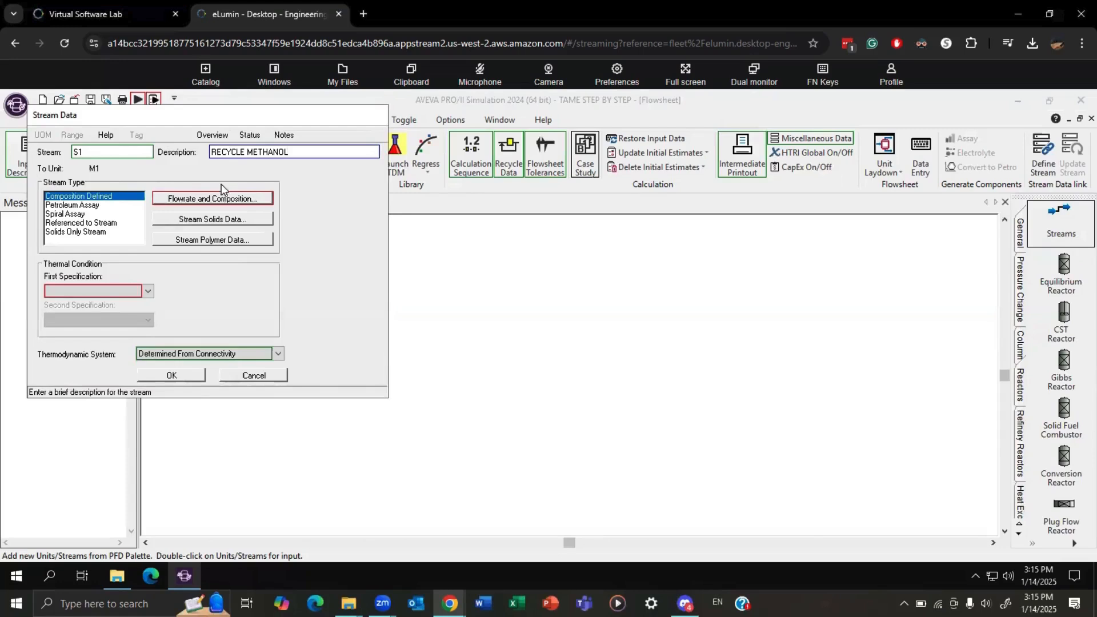
Define stream S1 by individual component flowrates, with 250 lb-mol/hr of METHANOL.
click(214, 199)
click(70, 213)
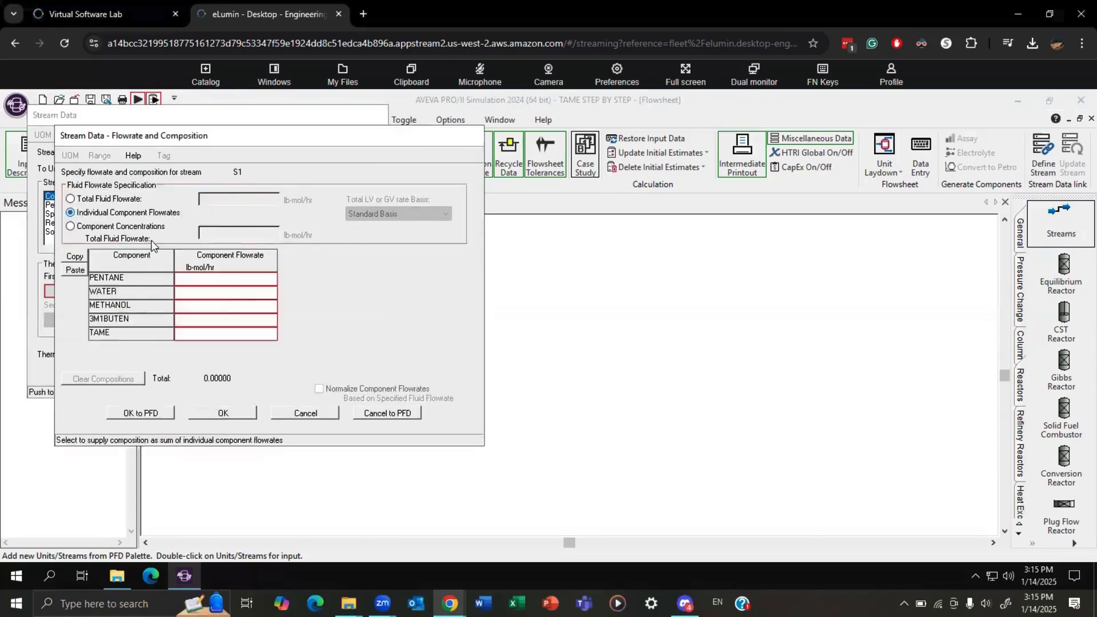
click(224, 308)
text(250)
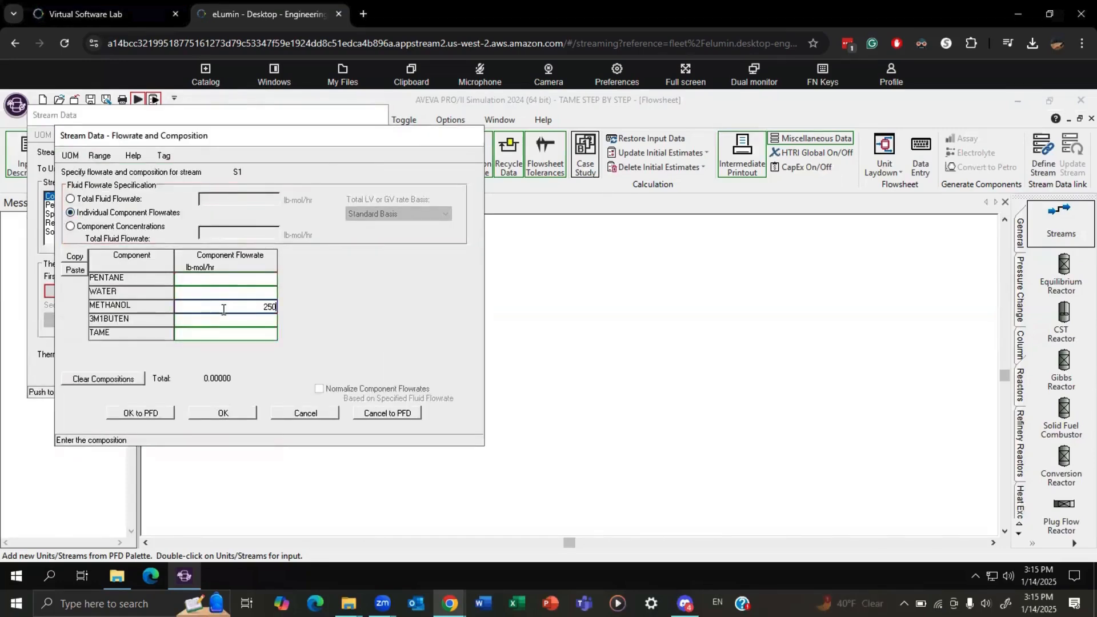
click(223, 413)
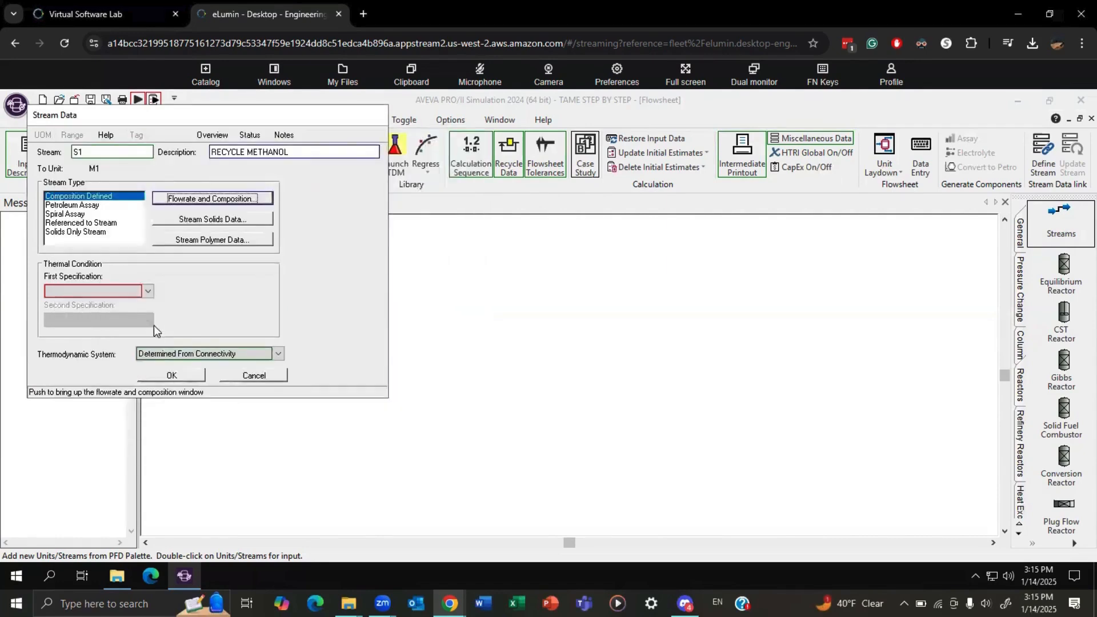
Set stream S1's thermal condition to a temperature of 80 F and a pressure of 100 psia, and save the stream.
click(147, 292)
click(122, 301)
click(214, 294)
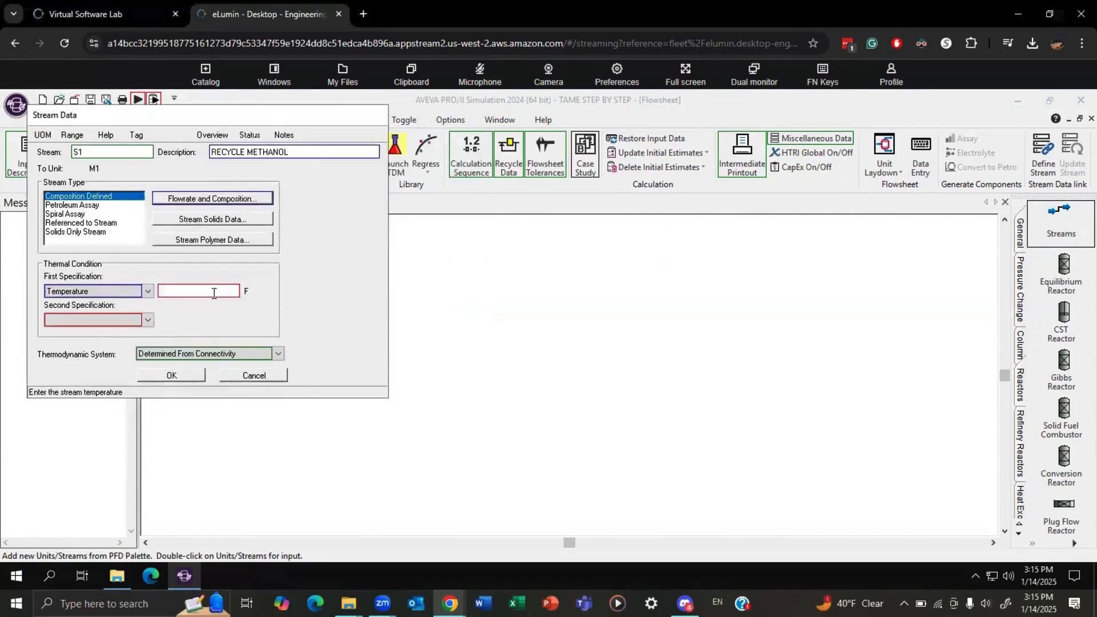
text(80)
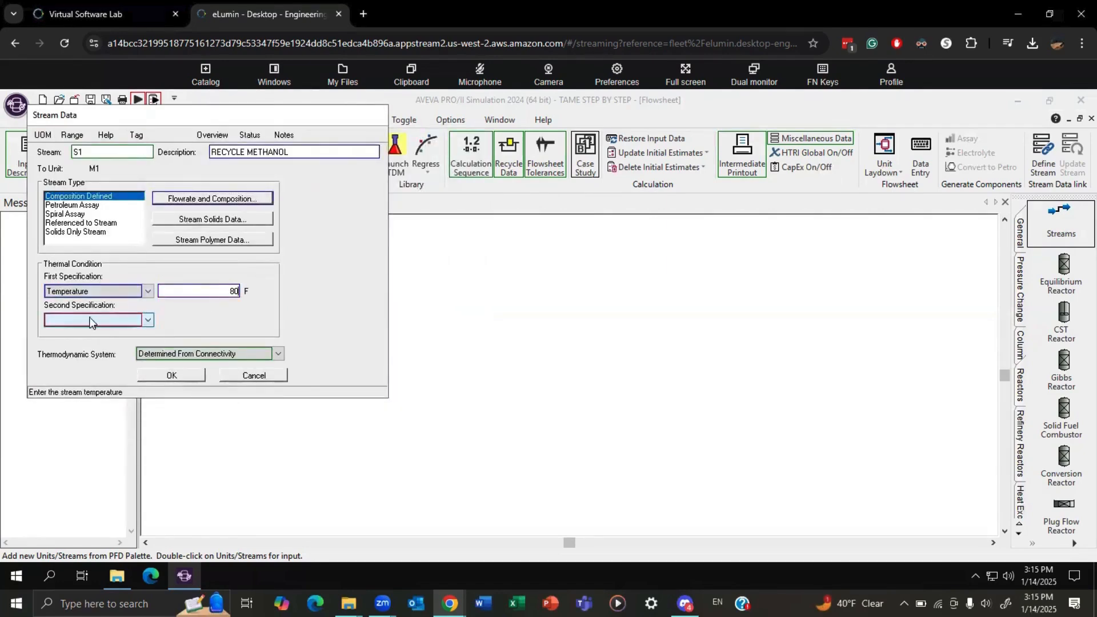
click(147, 320)
click(69, 330)
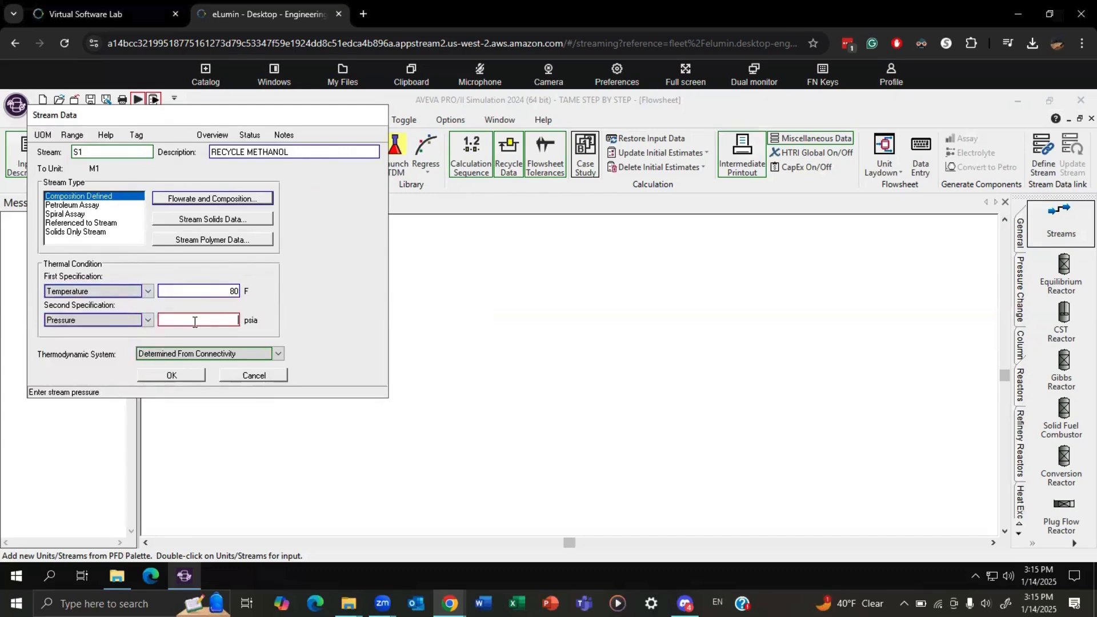
text(100)
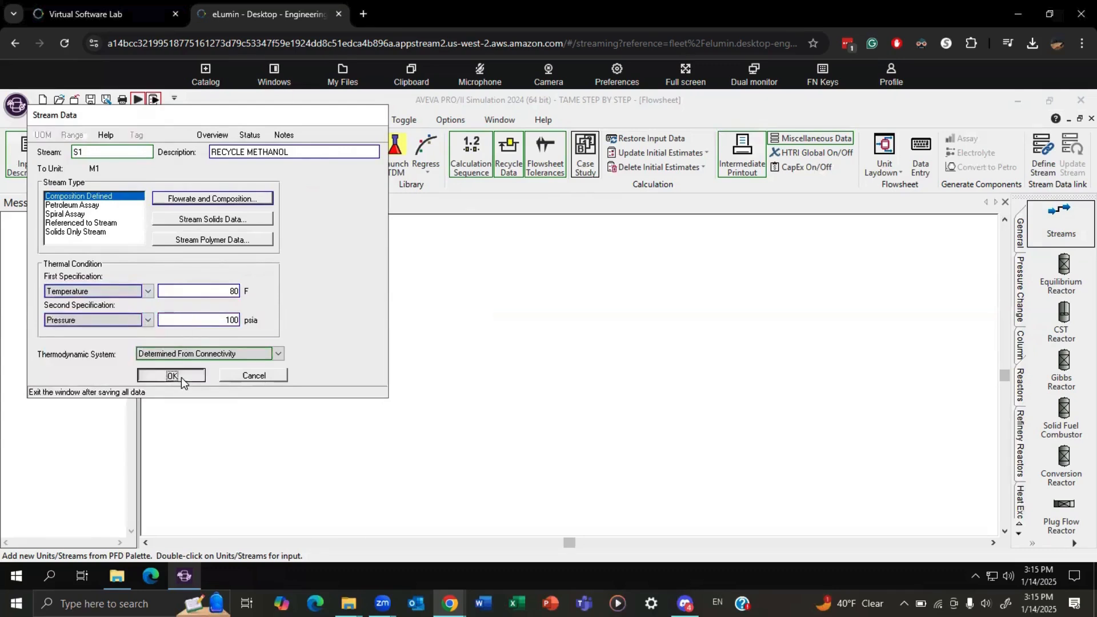
click(180, 377)
Open the data for feed stream S2 and describe it as TANKAGE METHANOL.
double_click(182, 297)
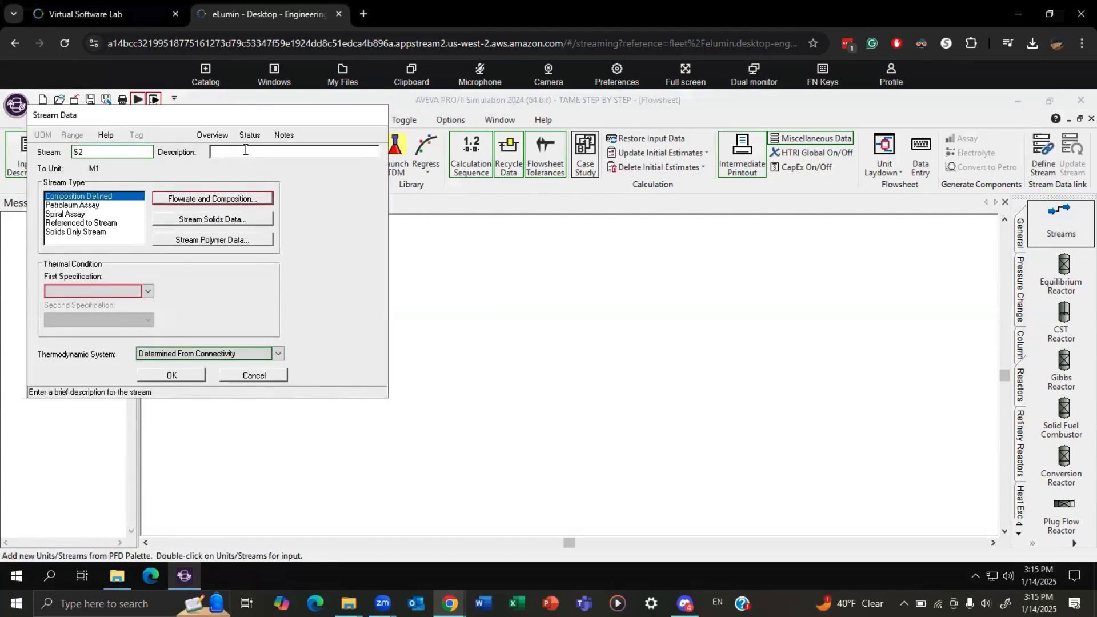
text(TANK4)
text(GE METH)
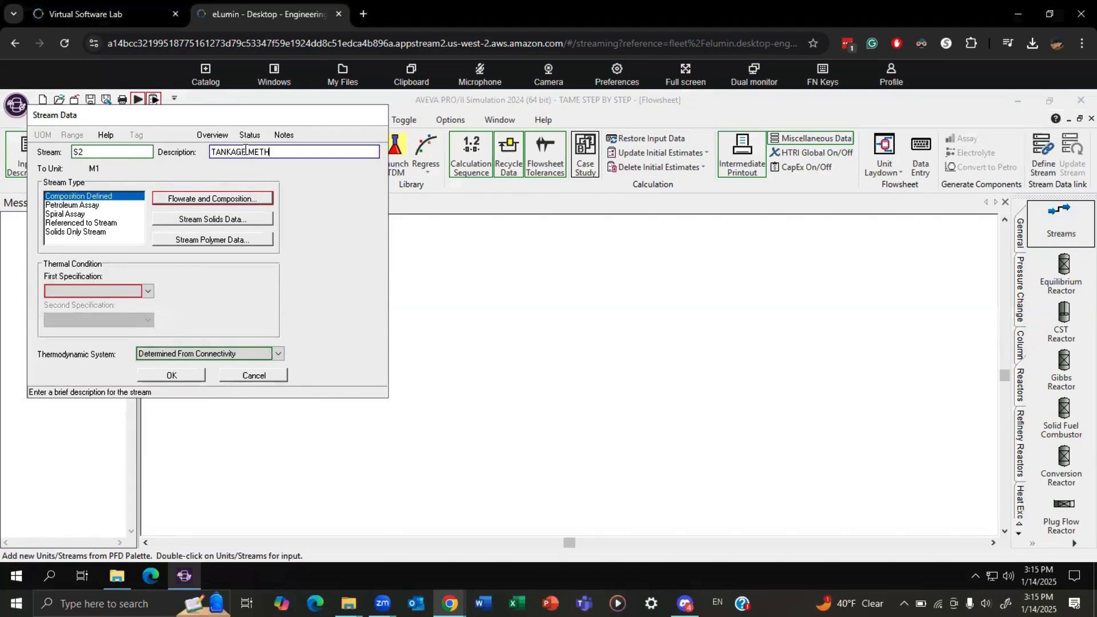
text(ANOL)
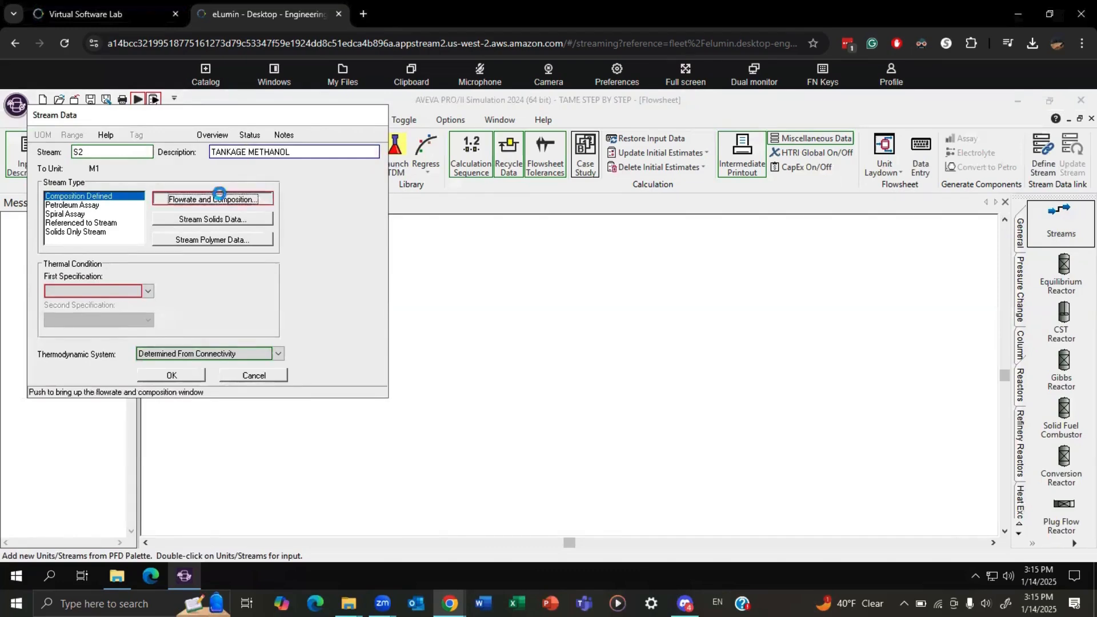
Define stream S2 by individual component flowrates, with 276 lb-mol/hr of METHANOL.
click(214, 199)
click(70, 213)
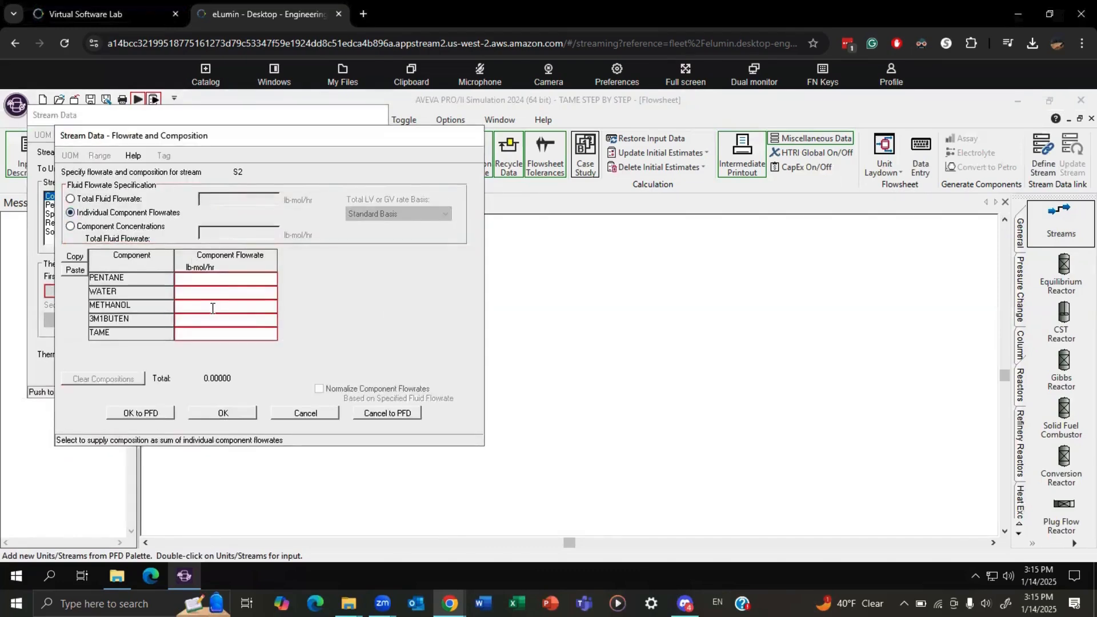
click(212, 308)
text(276)
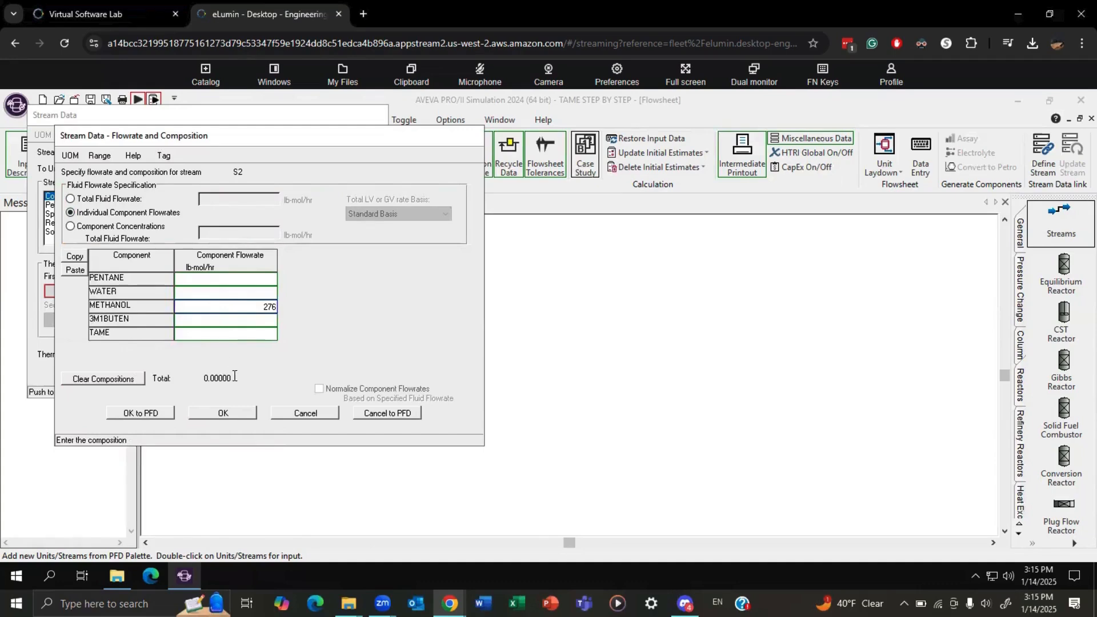
click(229, 414)
Specify stream S2's thermal condition by temperature, 135 F, and pressure, and save the stream.
click(94, 291)
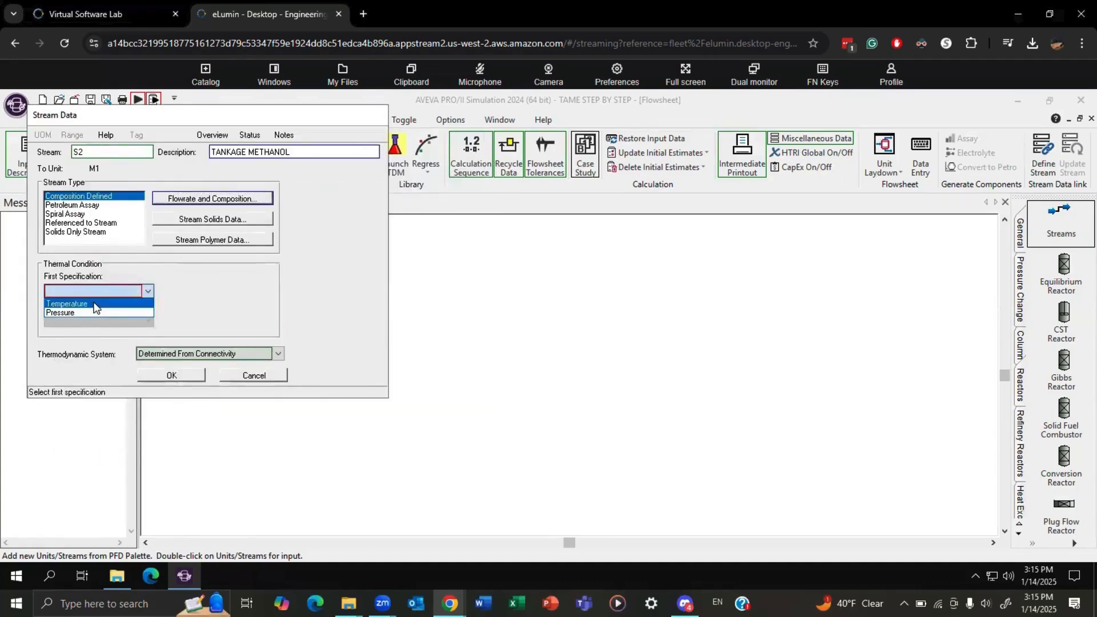
click(85, 301)
text(135)
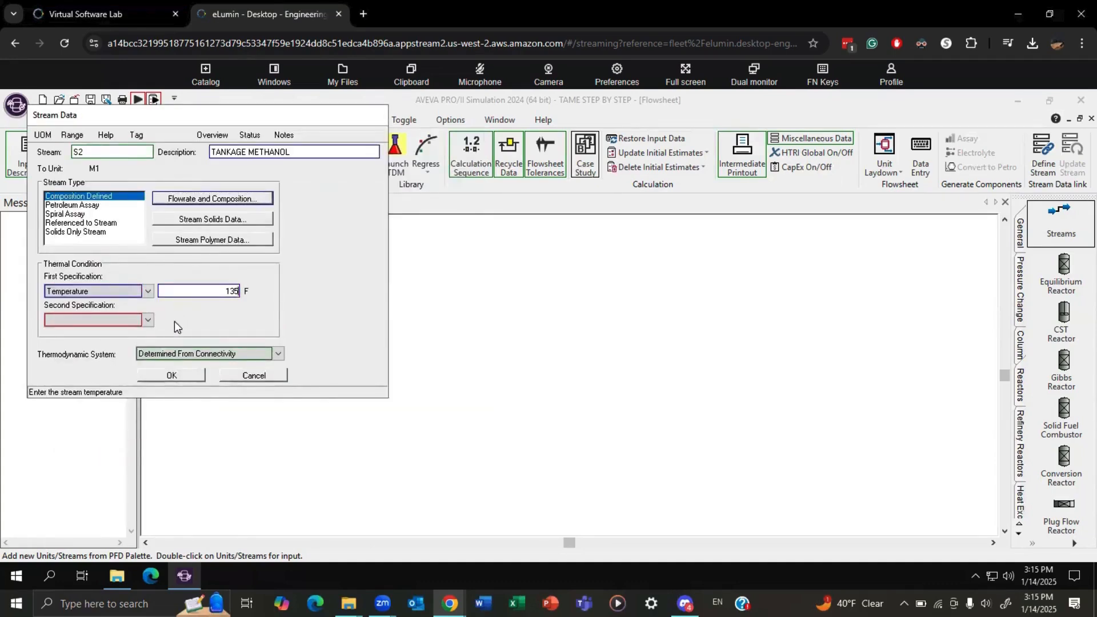
click(144, 320)
click(86, 333)
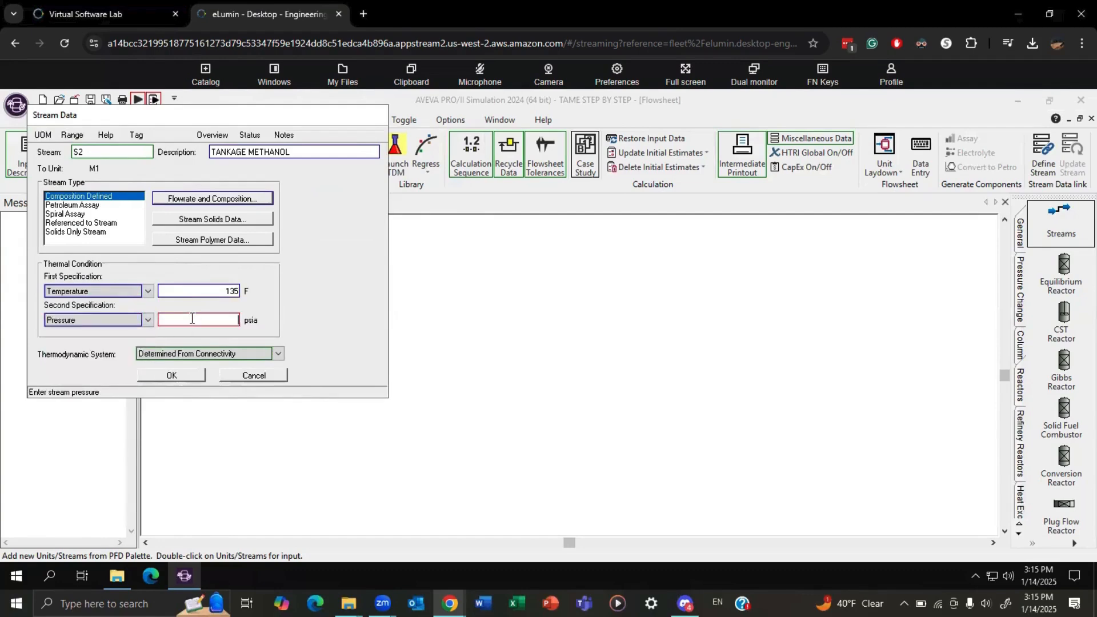
text(100)
click(183, 378)
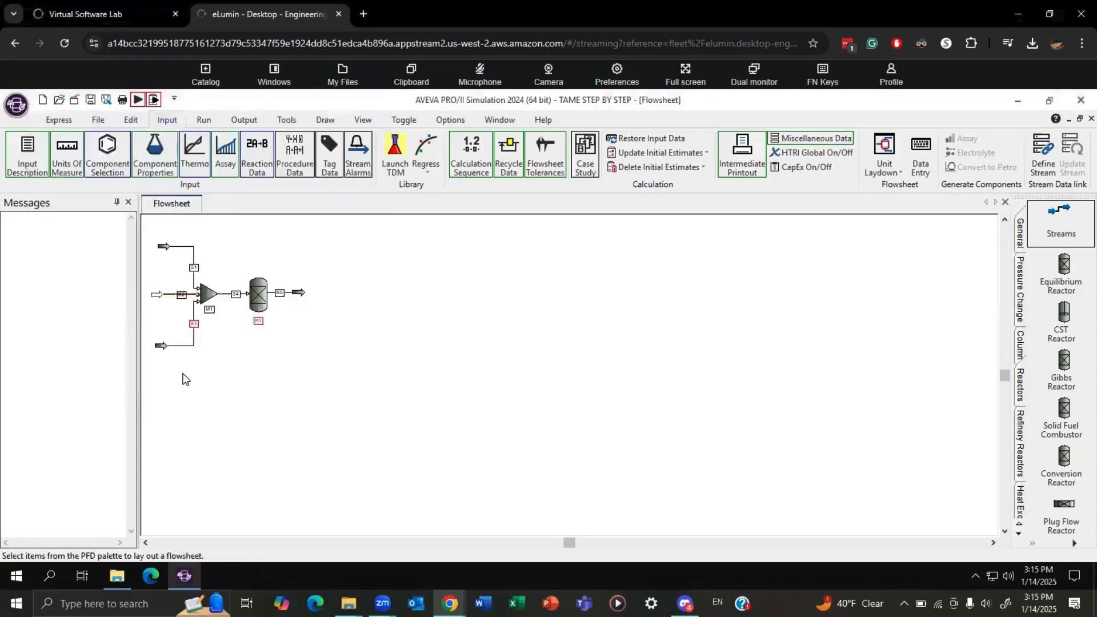
Open the data for feed stream S3 and describe it as SELECTIVE HYDRO REACTOR PRODUCT.
double_click(194, 327)
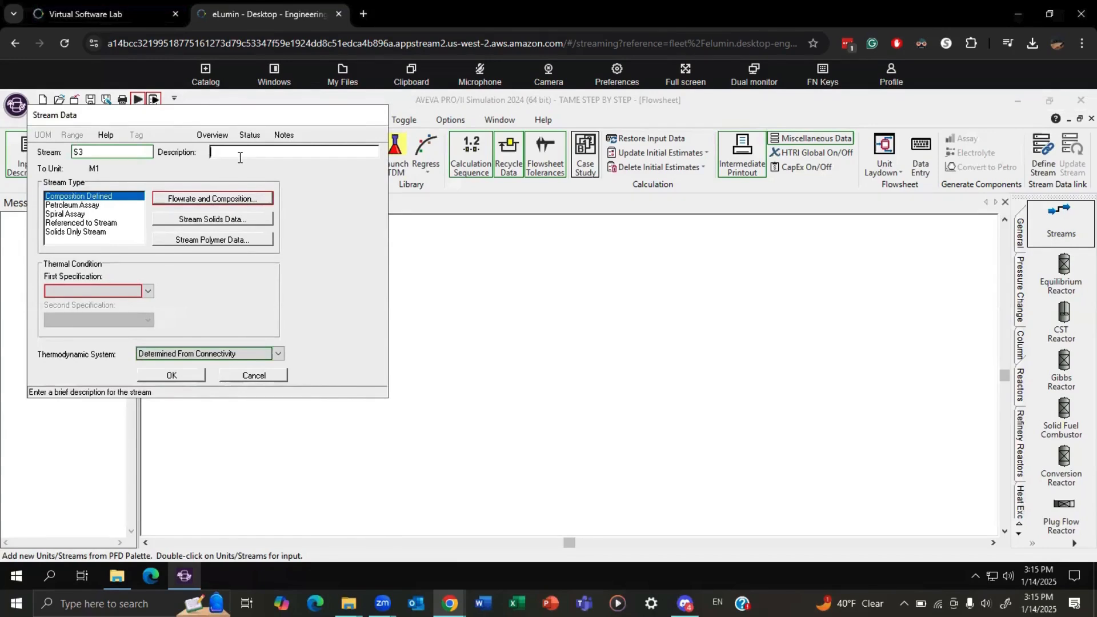
text(SELECTIVE HYD)
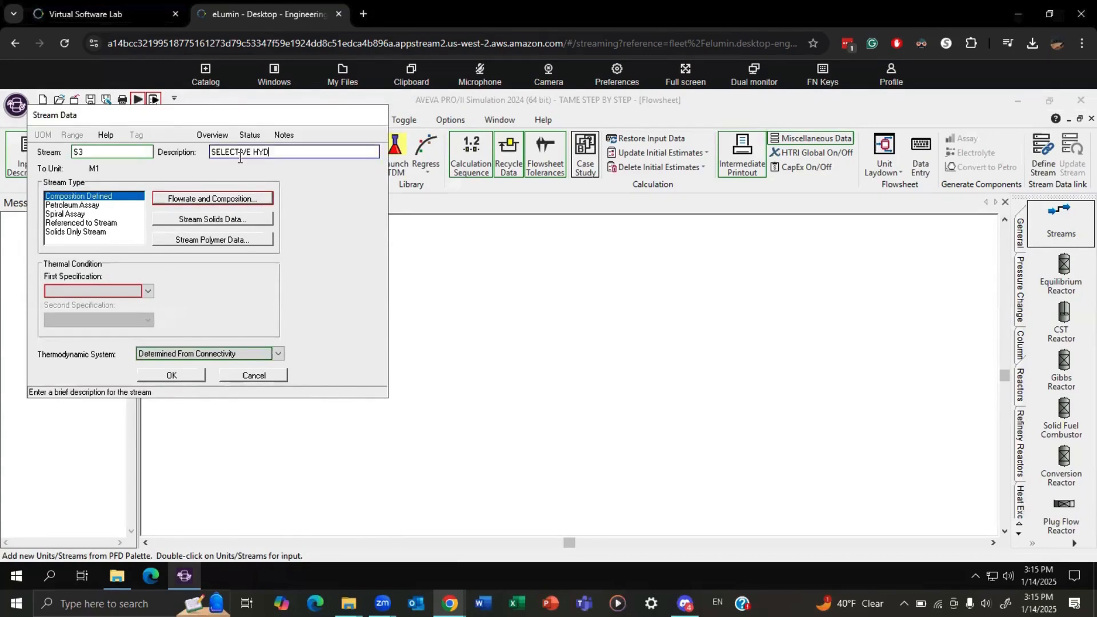
text(RO REACTOR PRODUCT)
Define stream S3 by individual component flowrates, with 345 lb-mol/hr of 3M1BUTEN and 605 lb-mol/hr of PENTANE.
click(193, 200)
click(70, 213)
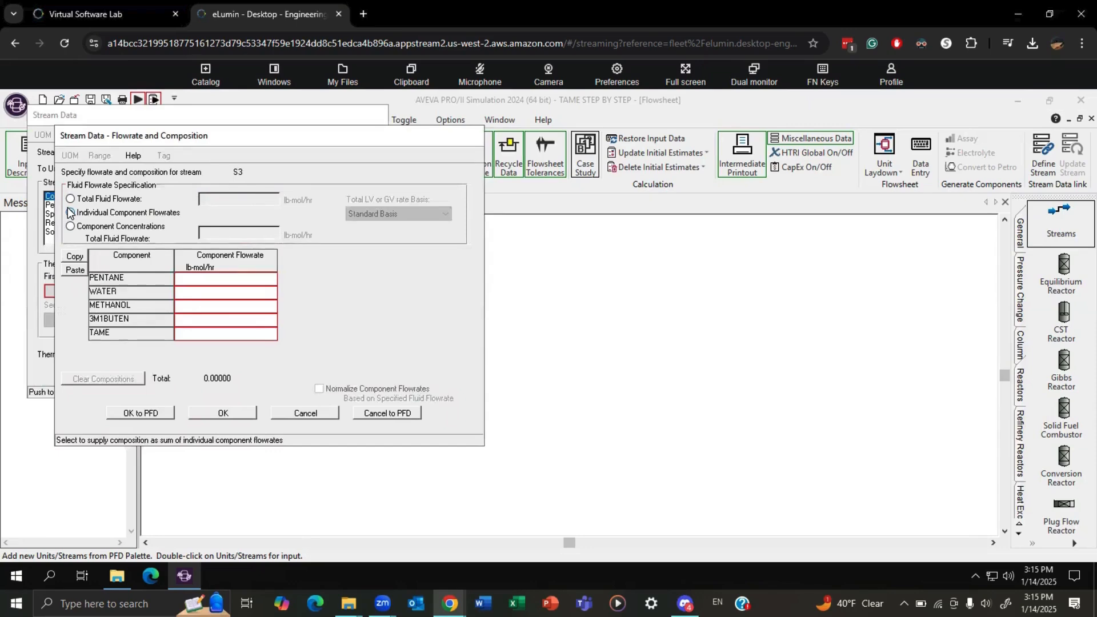
click(201, 323)
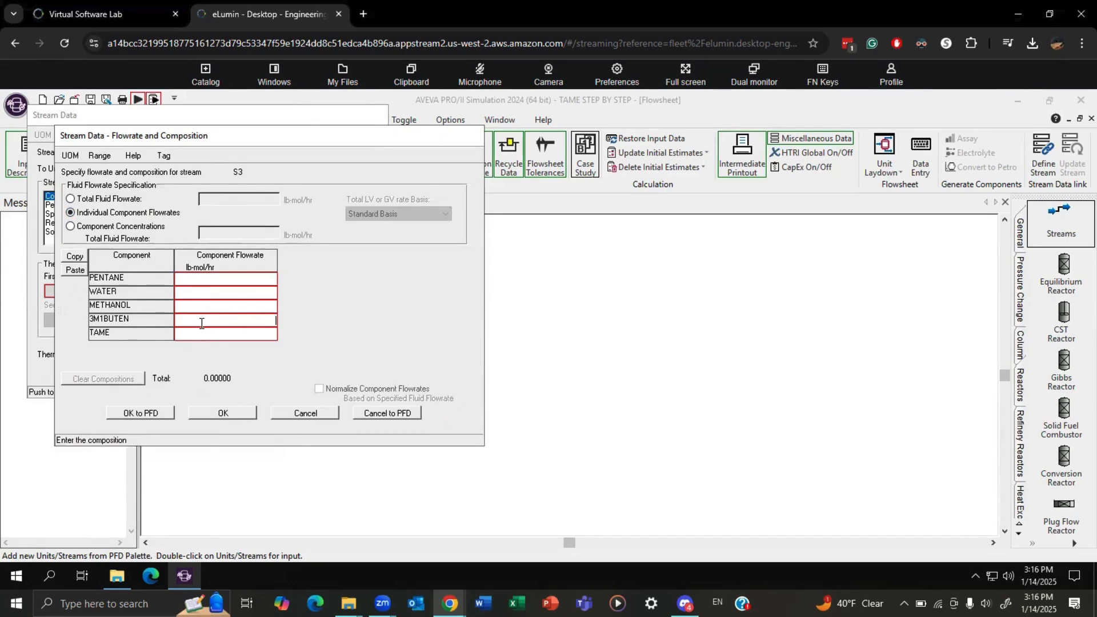
text(345)
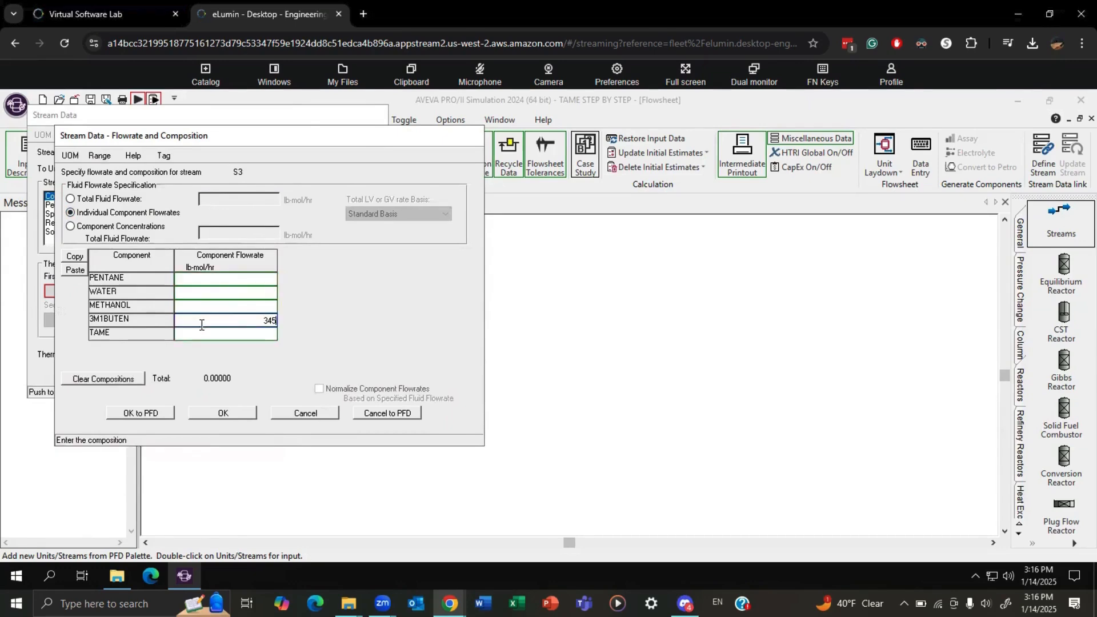
click(216, 278)
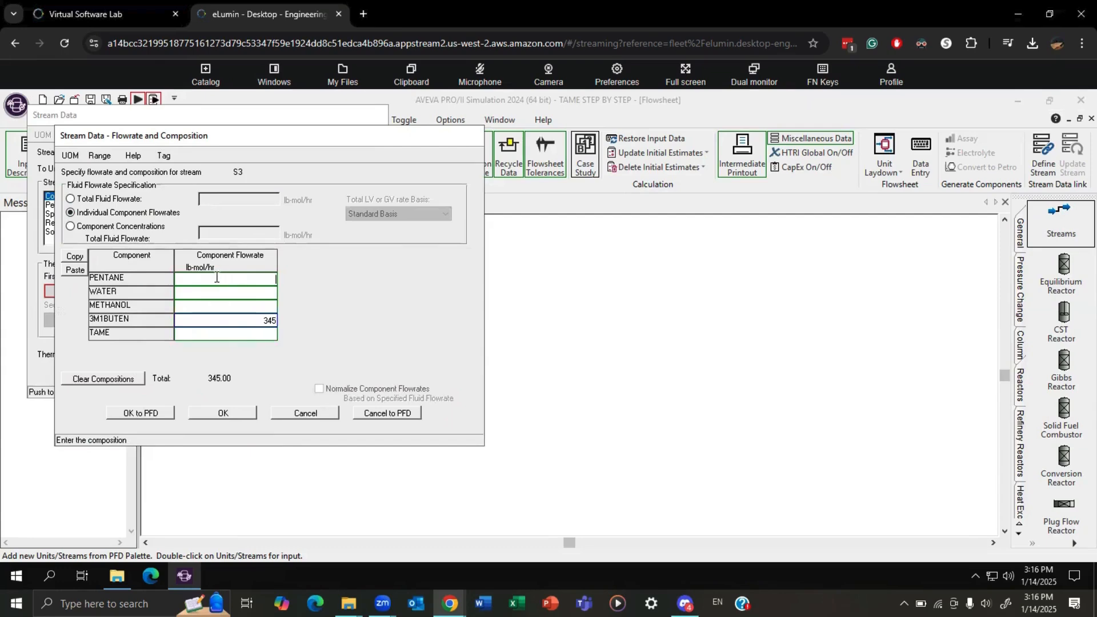
text(605)
click(223, 413)
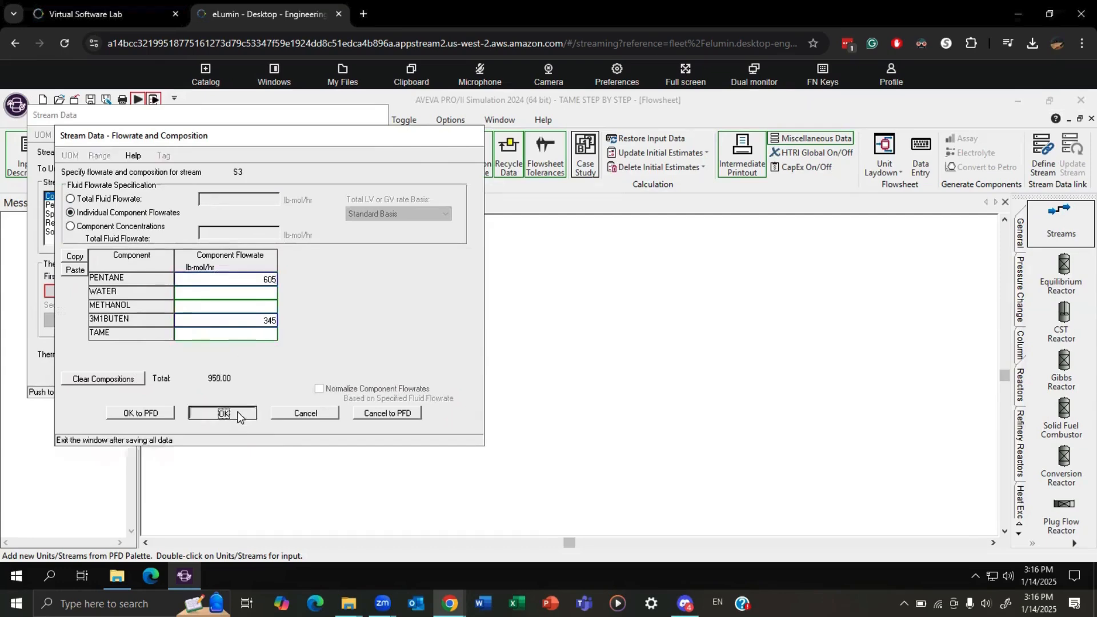
Set stream S3's thermal condition to a temperature of 135 F and a pressure of 100 psia, and save the stream.
click(122, 291)
click(103, 304)
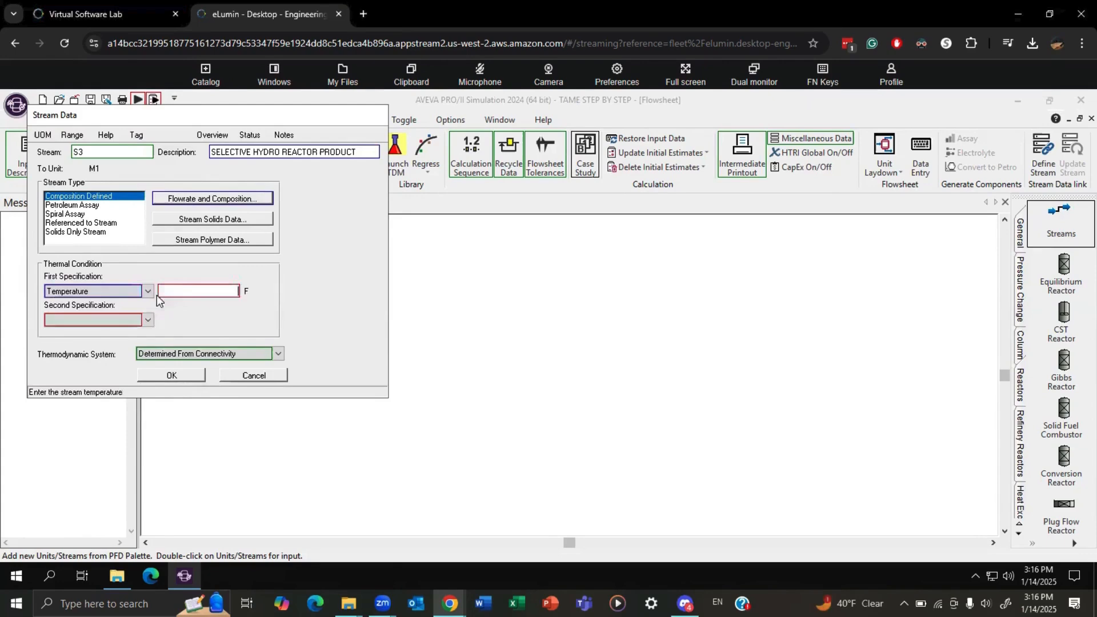
click(182, 296)
text(135)
click(118, 324)
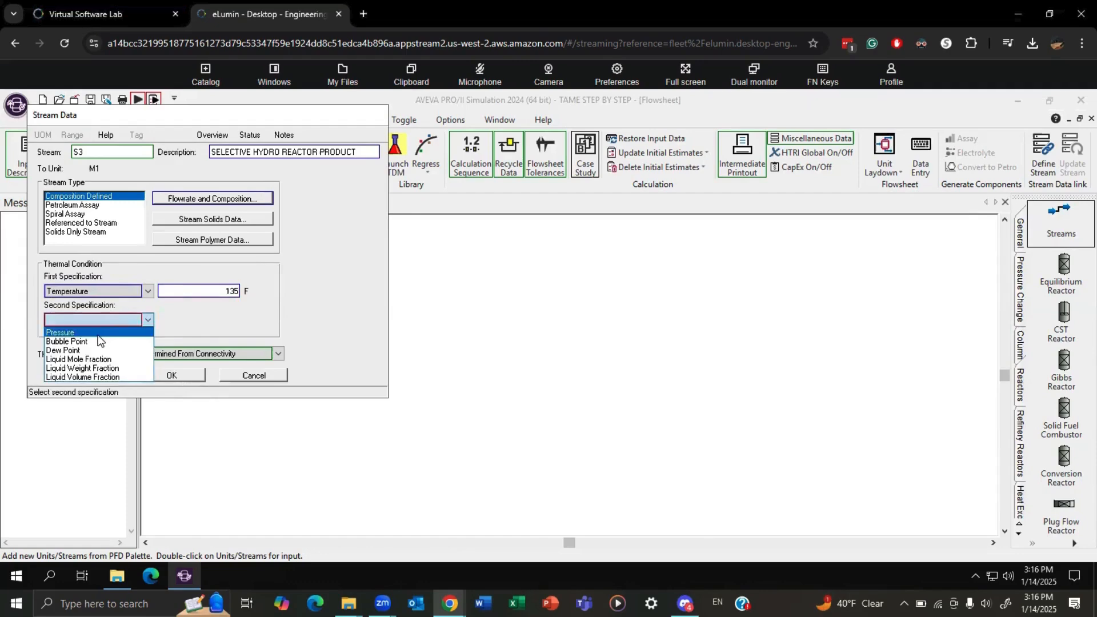
click(104, 331)
text(190)
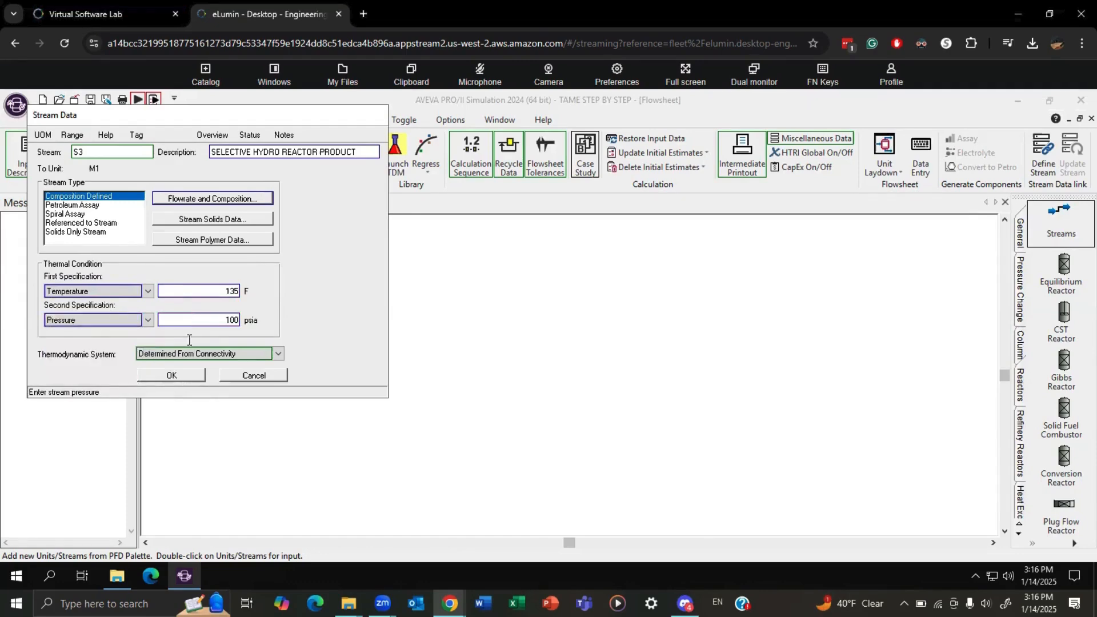
click(173, 377)
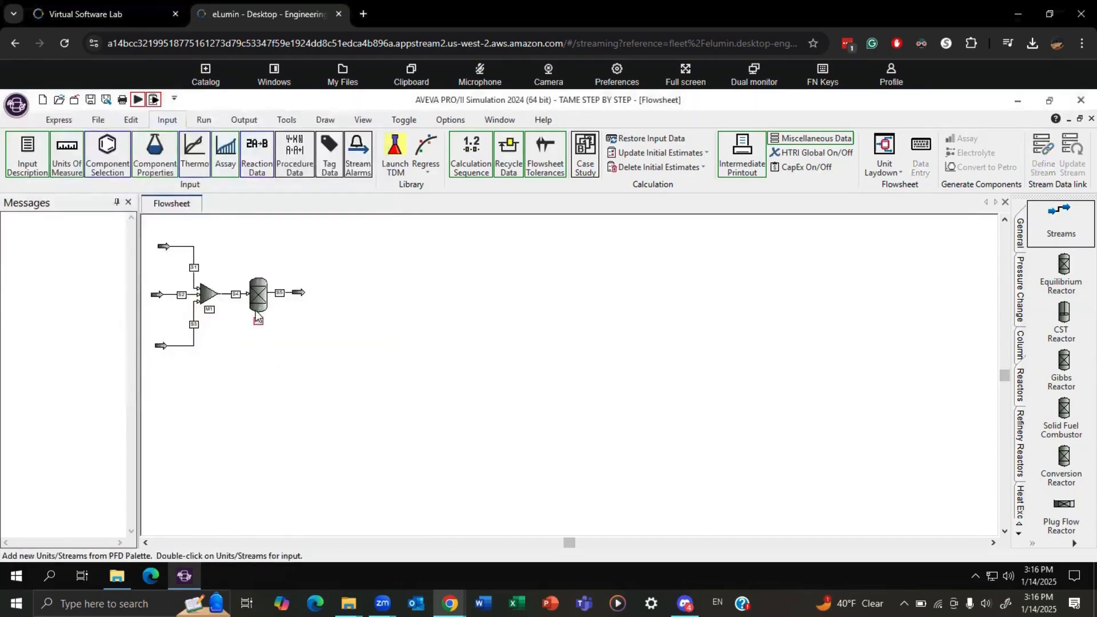
Configure conversion reactor R1 with a fixed duty thermal specification and the TAME reaction set.
double_click(259, 294)
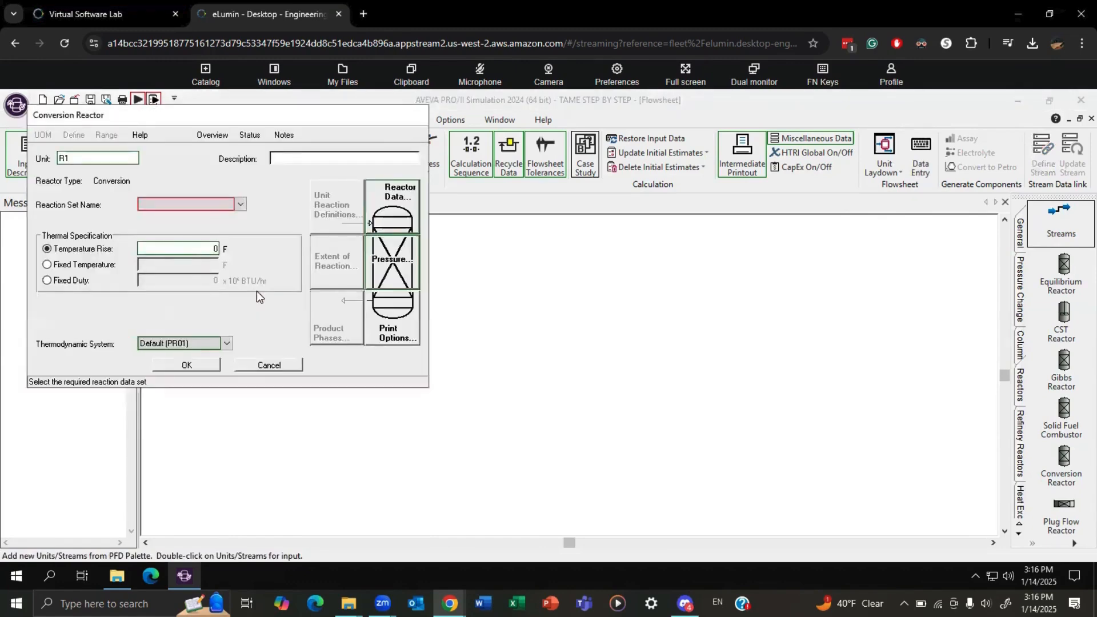
click(50, 280)
click(244, 206)
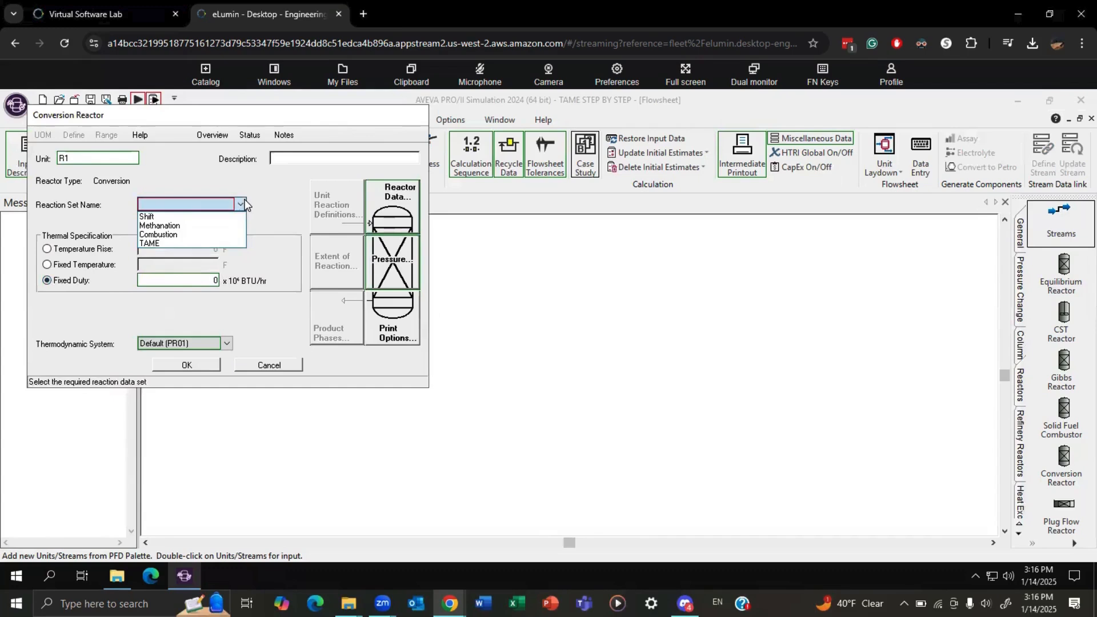
click(174, 245)
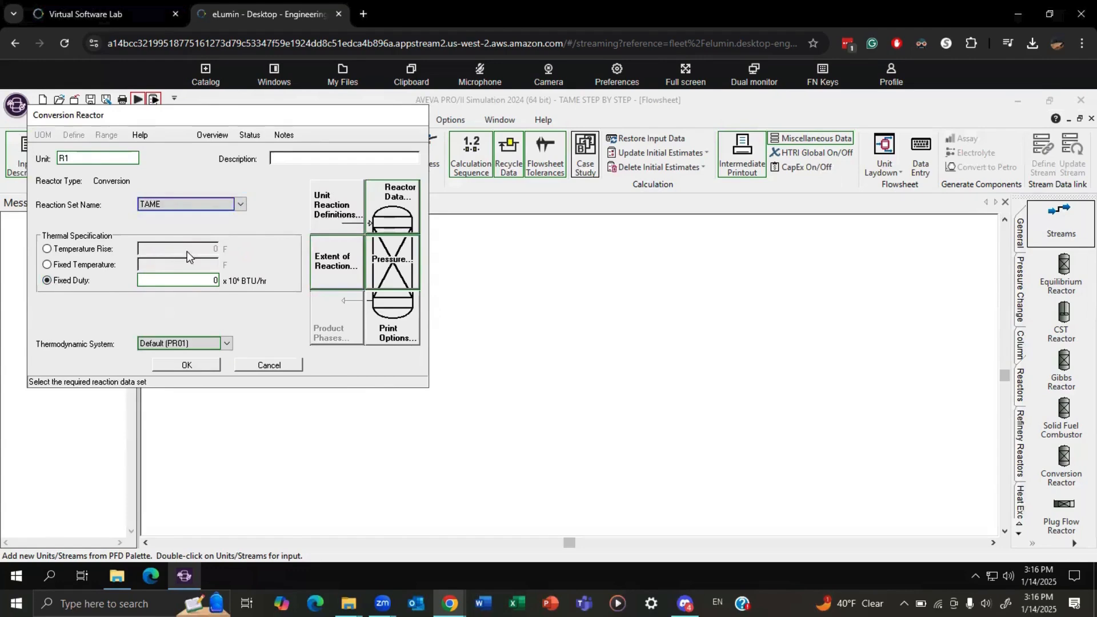
Set reactor R1's extent of reaction to base component 3M1BUTEN with coefficient A of 0.8, and save the reactor.
click(336, 261)
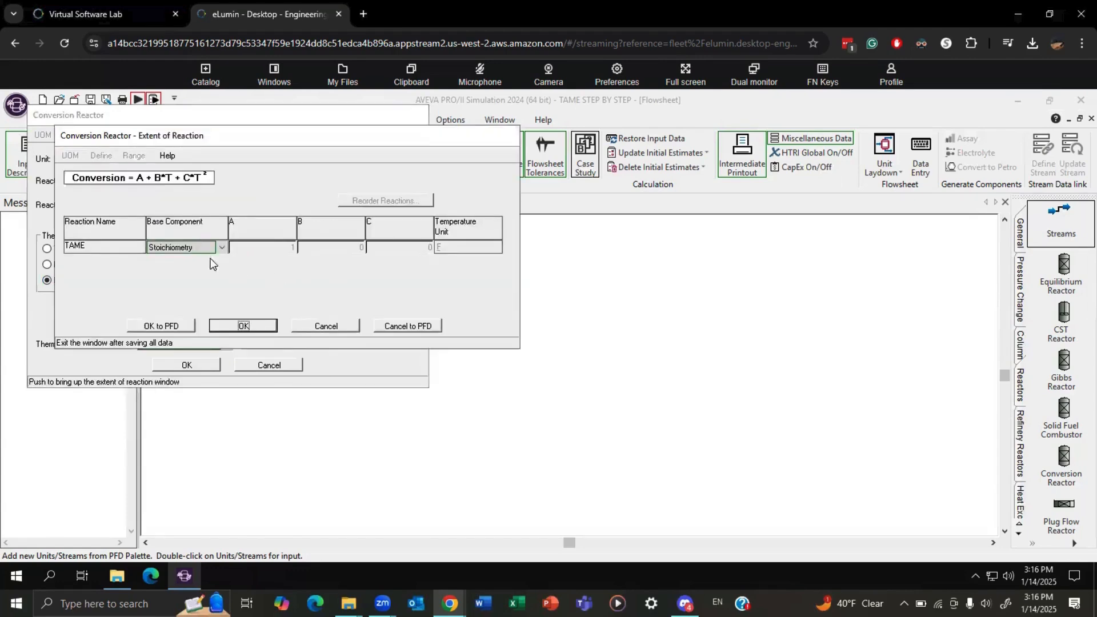
click(183, 249)
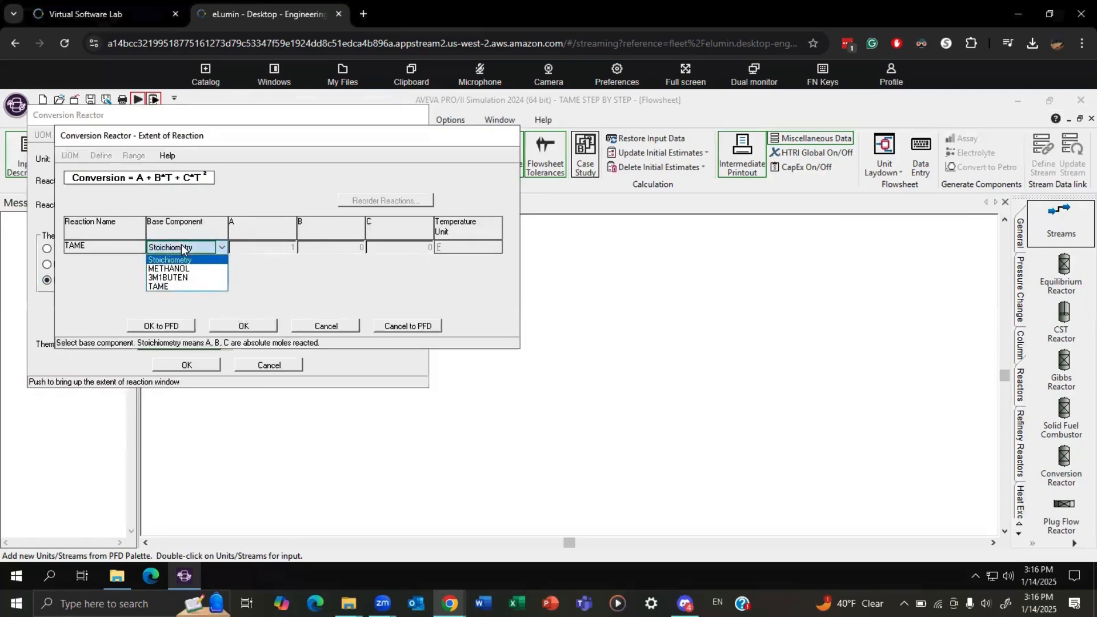
click(167, 277)
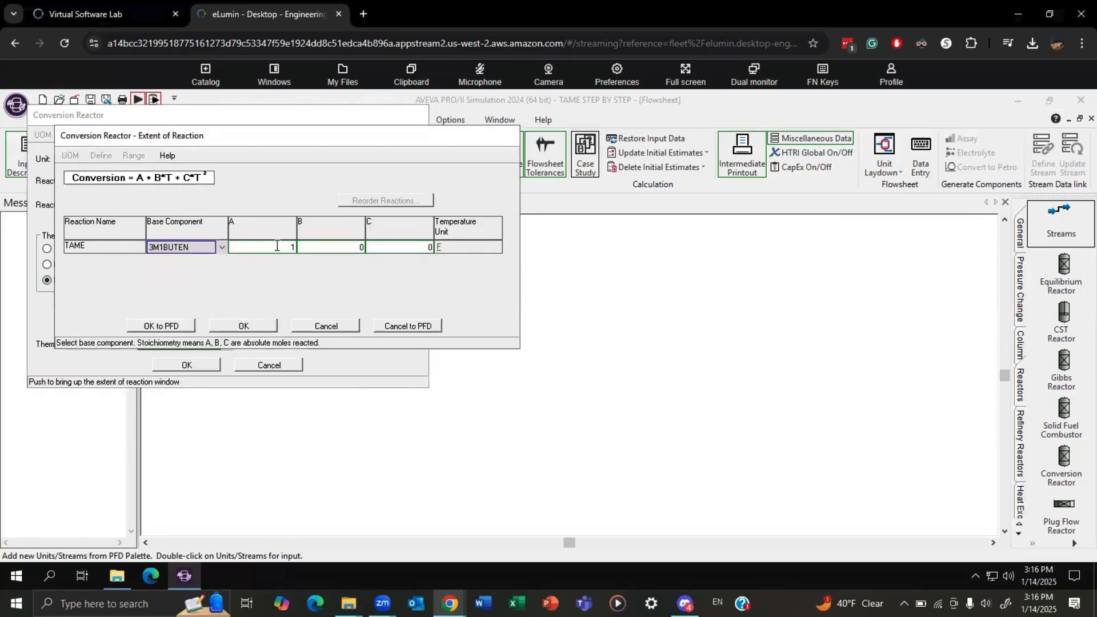
key(Tab)
text(0.8)
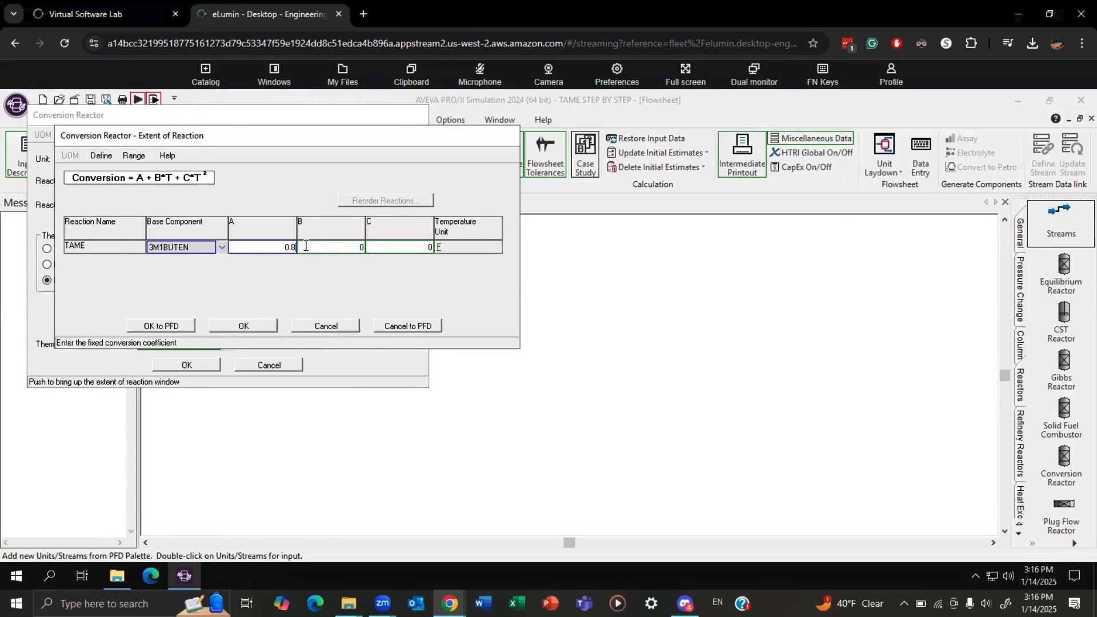
click(252, 324)
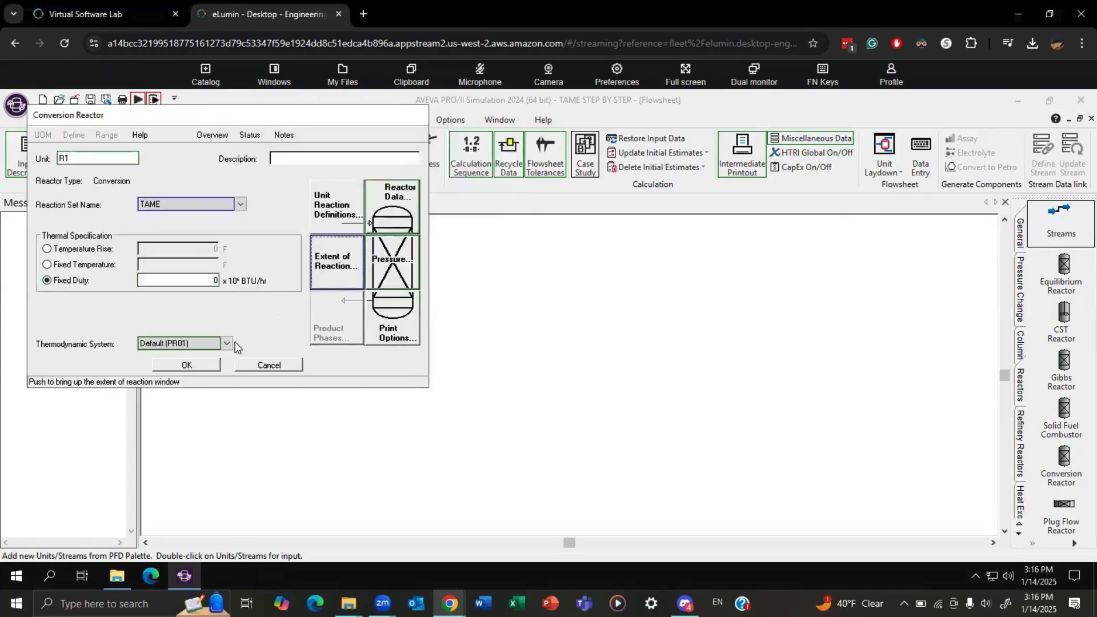
click(201, 365)
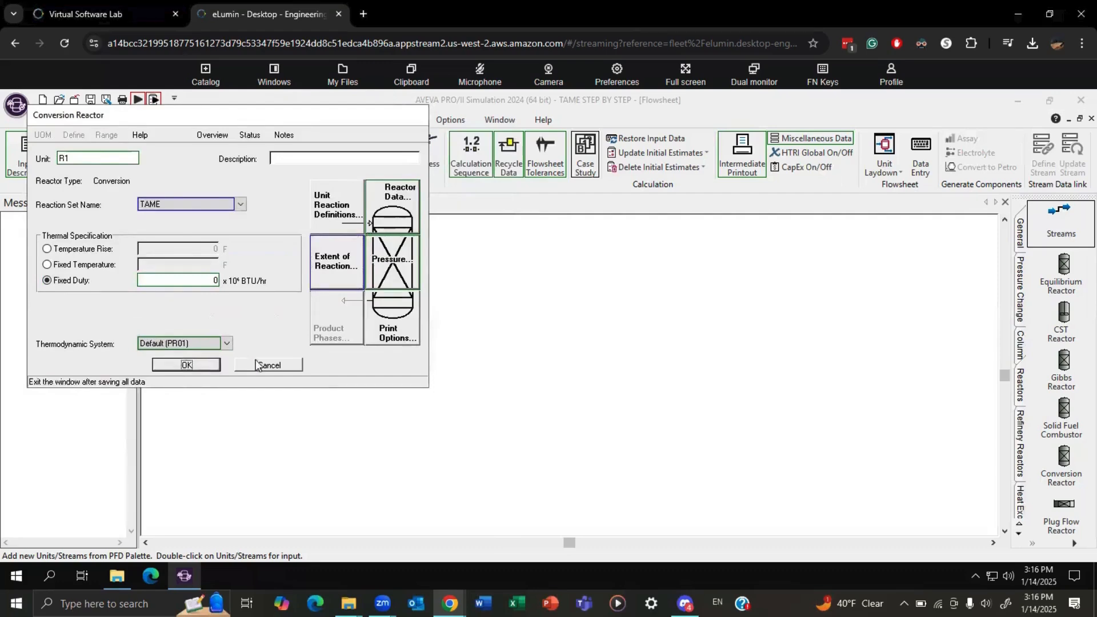
Run the simulation and place a stream property table below the flowsheet.
click(138, 99)
click(358, 375)
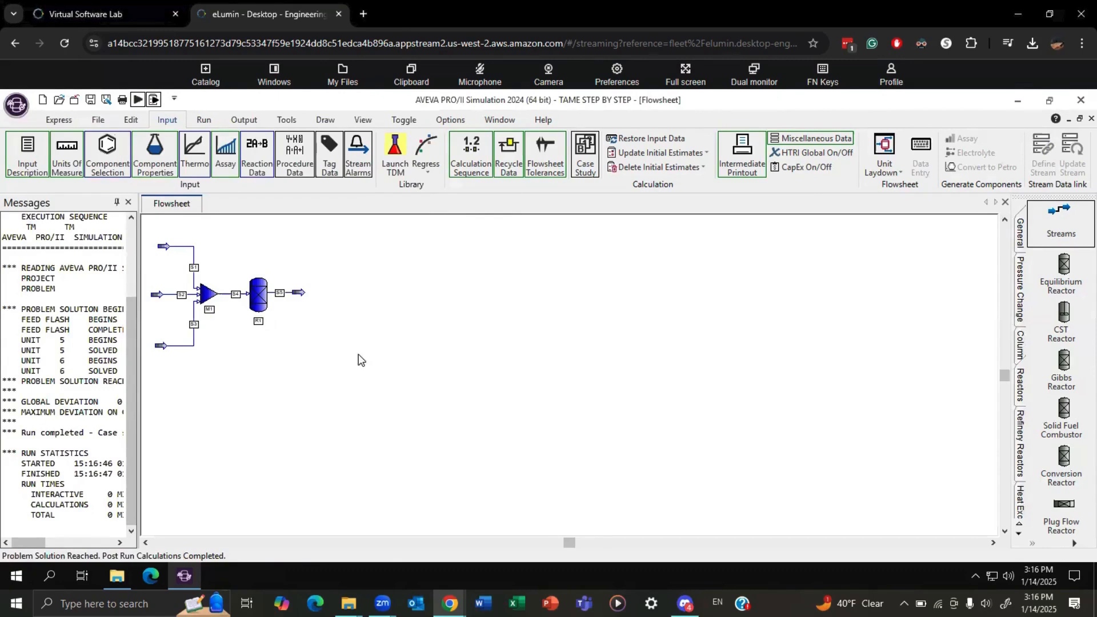
click(246, 120)
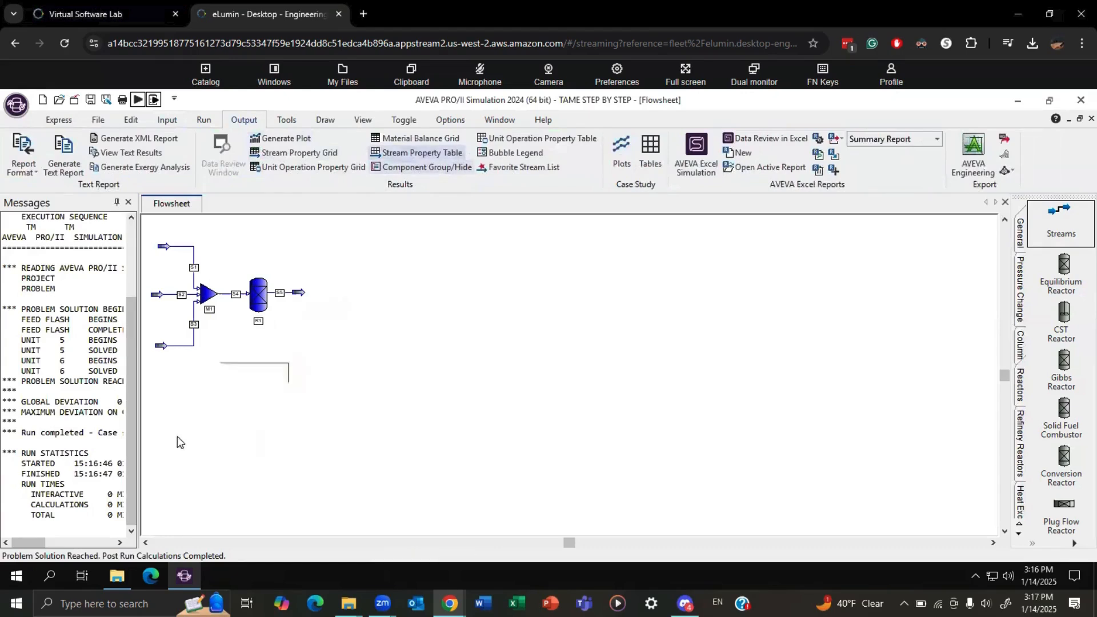
click(171, 455)
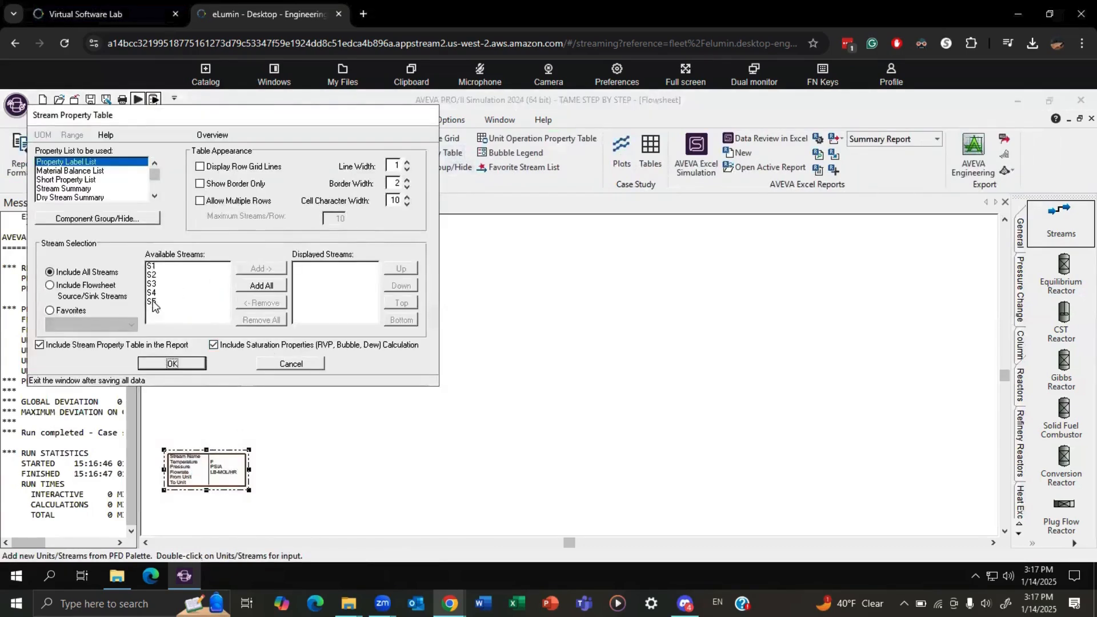
Set the stream property table to use the Material Balance List and display stream S5.
click(152, 302)
click(83, 170)
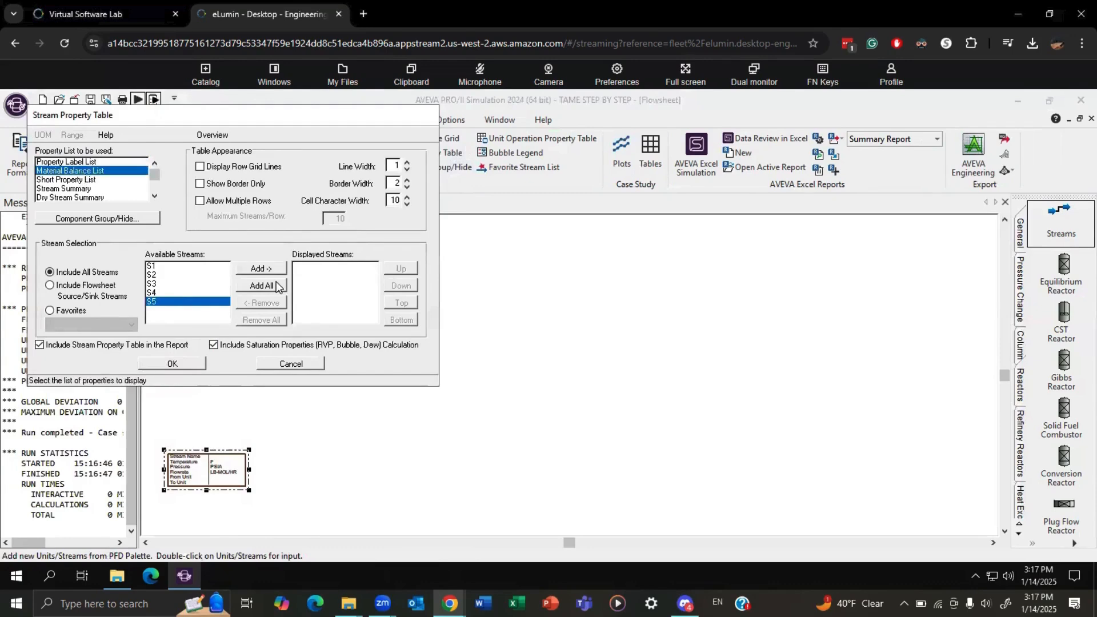
click(263, 268)
click(178, 364)
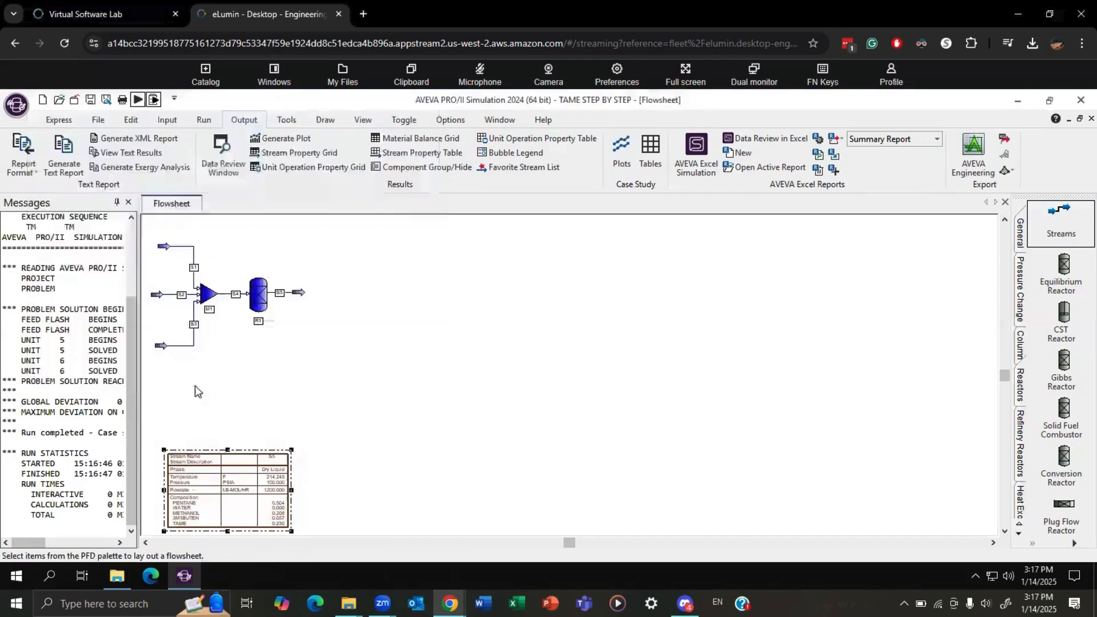
Hide the run messages and enlarge the stream property table on the flowsheet.
click(128, 203)
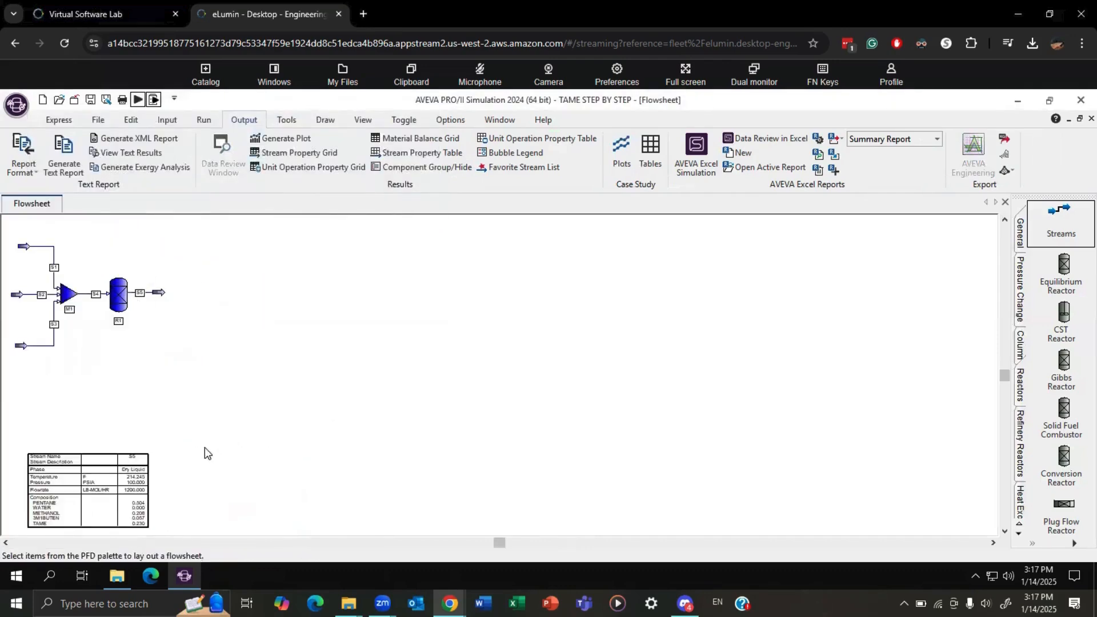
click(100, 478)
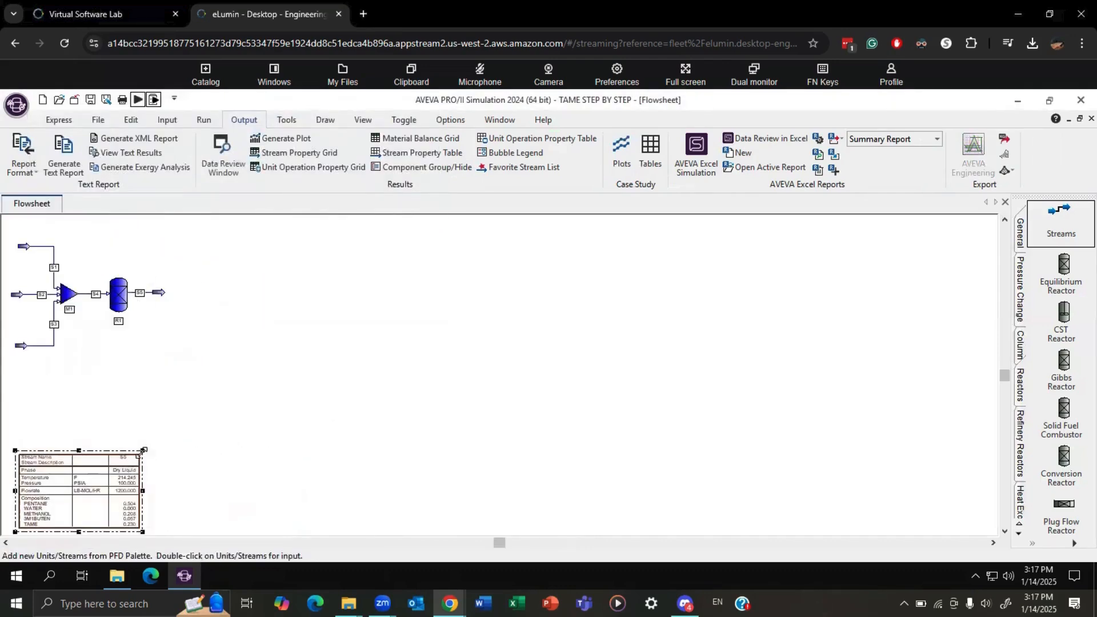
drag(143, 451, 177, 427)
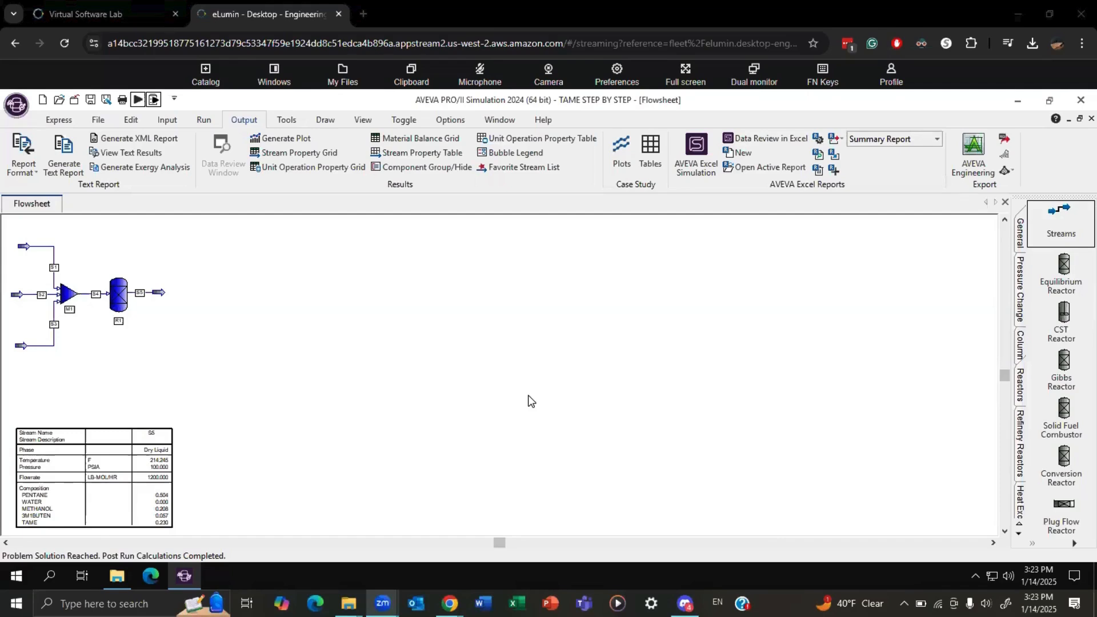
Place a distillation column with 30 theoretical trays beside the reactor and connect stream S5 as its feed.
click(1021, 357)
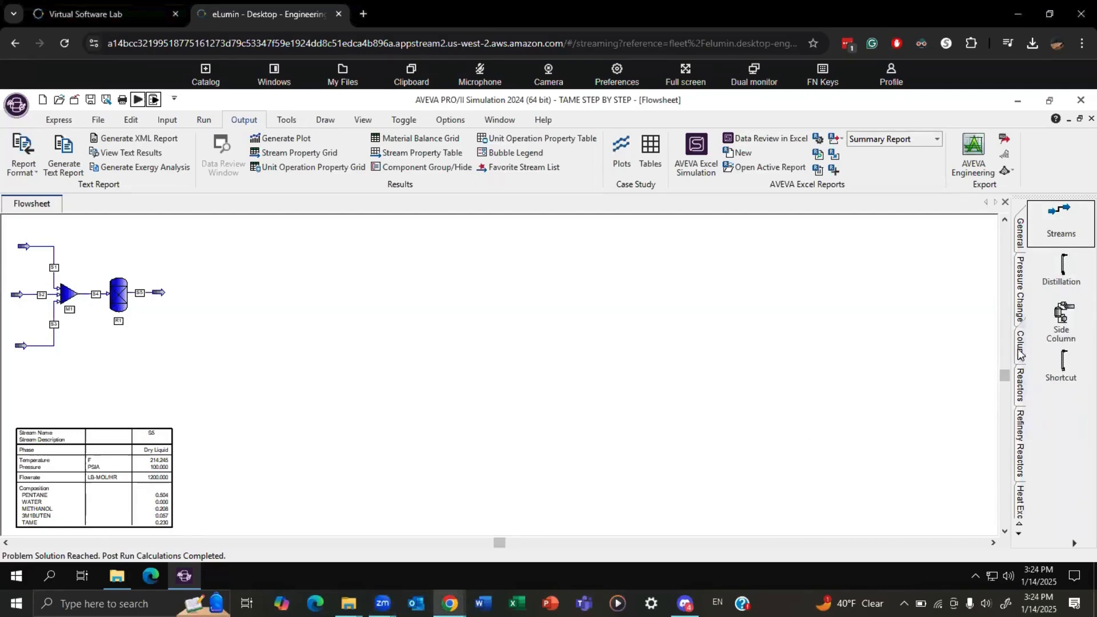
click(1061, 273)
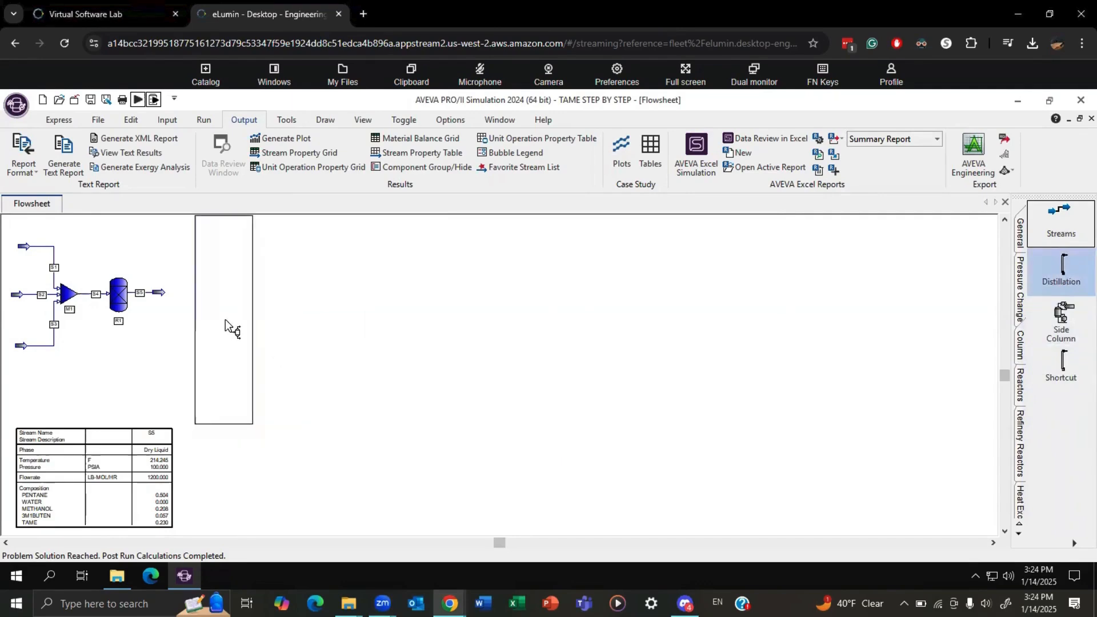
click(225, 320)
text(25)
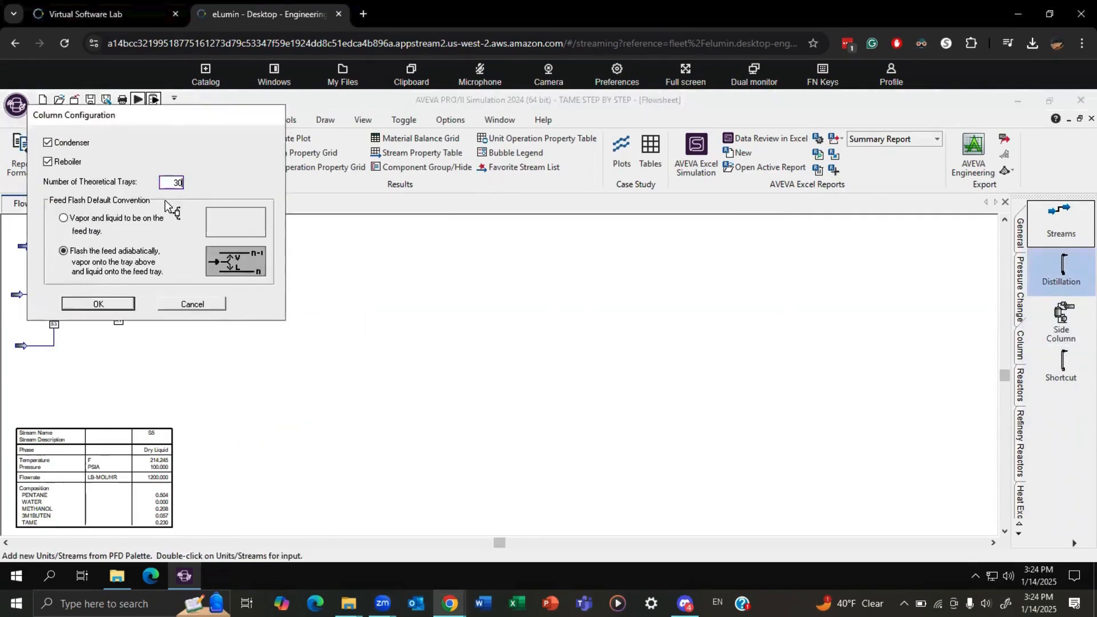
key(Return)
mouse_move(201, 303)
mouse_down()
mouse_move(158, 300)
mouse_move(192, 303)
mouse_move(186, 297)
mouse_up()
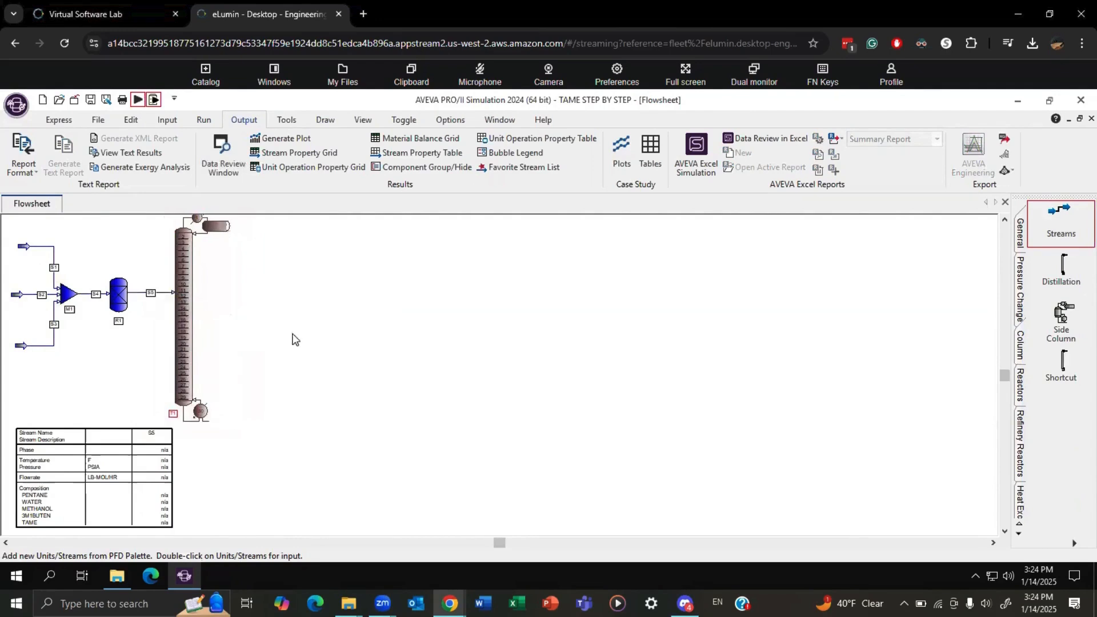
Draw a bottoms product stream from the column's reboiler and a liquid distillate stream from its condenser drum.
click(1061, 223)
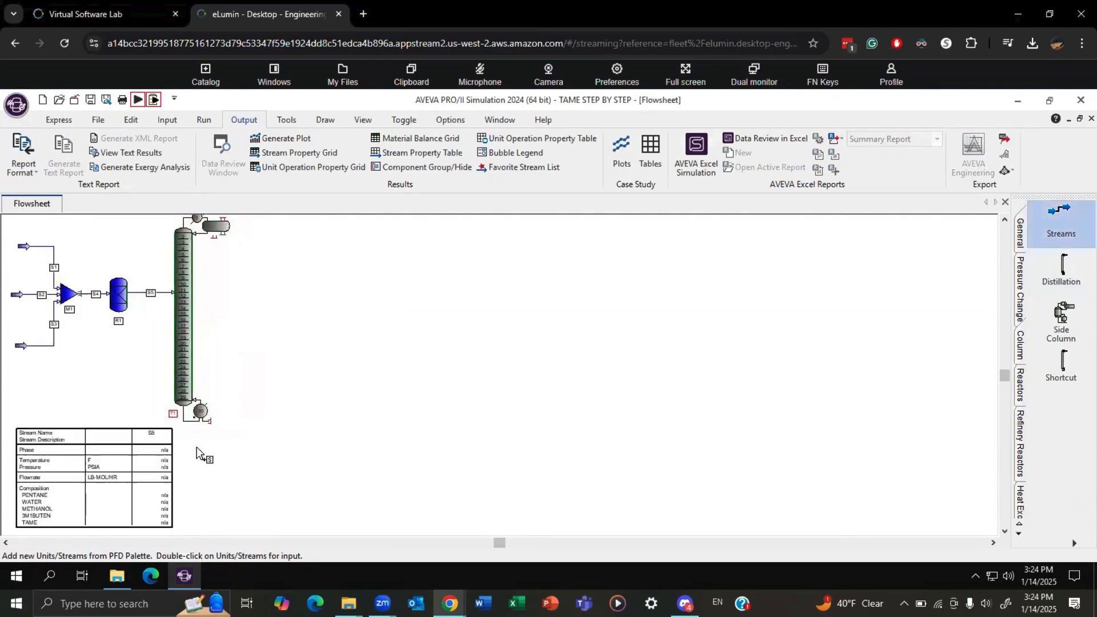
click(212, 420)
click(282, 444)
click(261, 422)
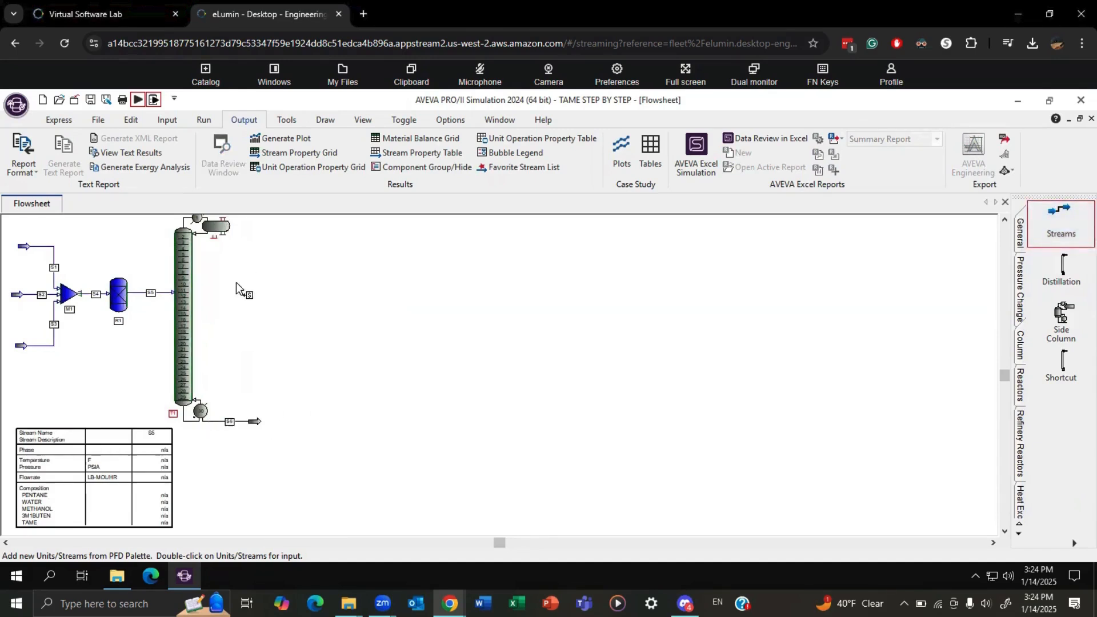
click(215, 235)
click(267, 341)
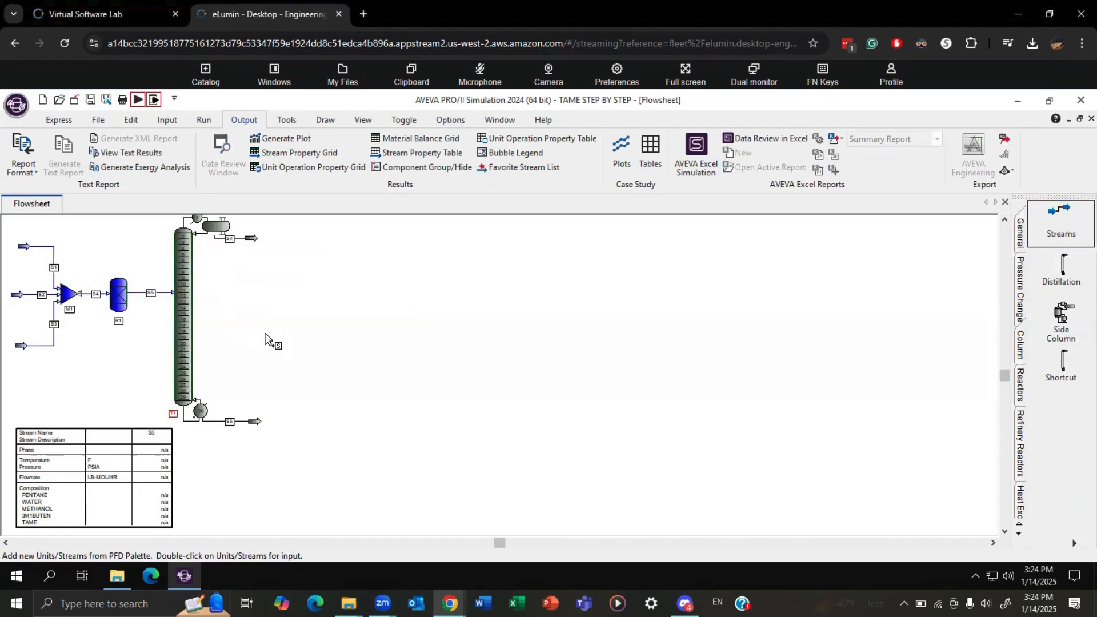
Assign PR01 as the thermodynamic system for the complete column T1.
double_click(184, 319)
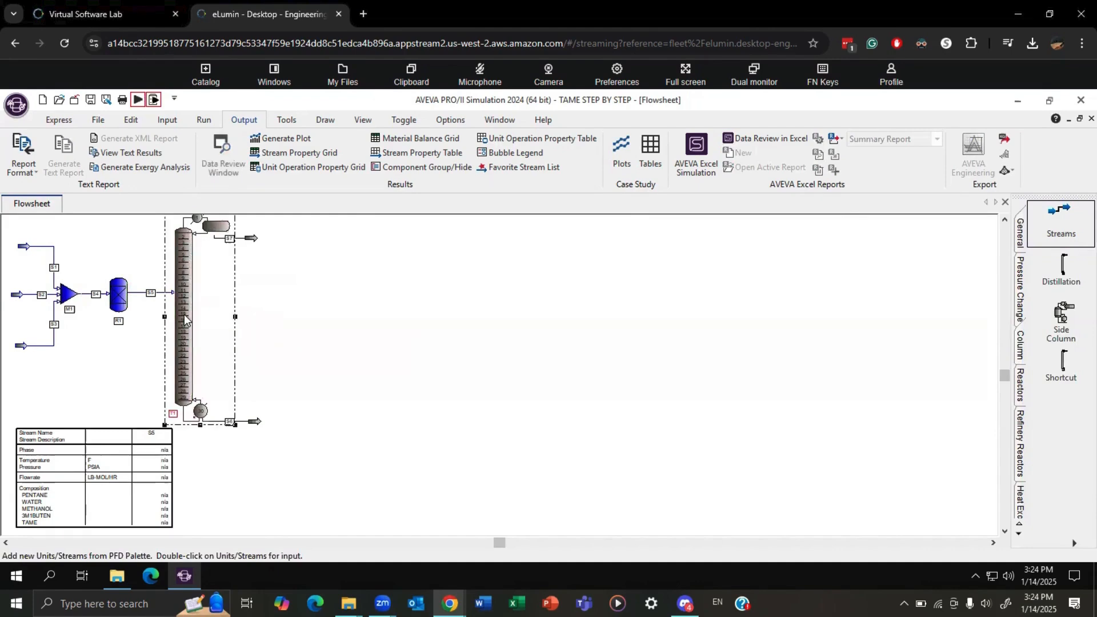
click(64, 264)
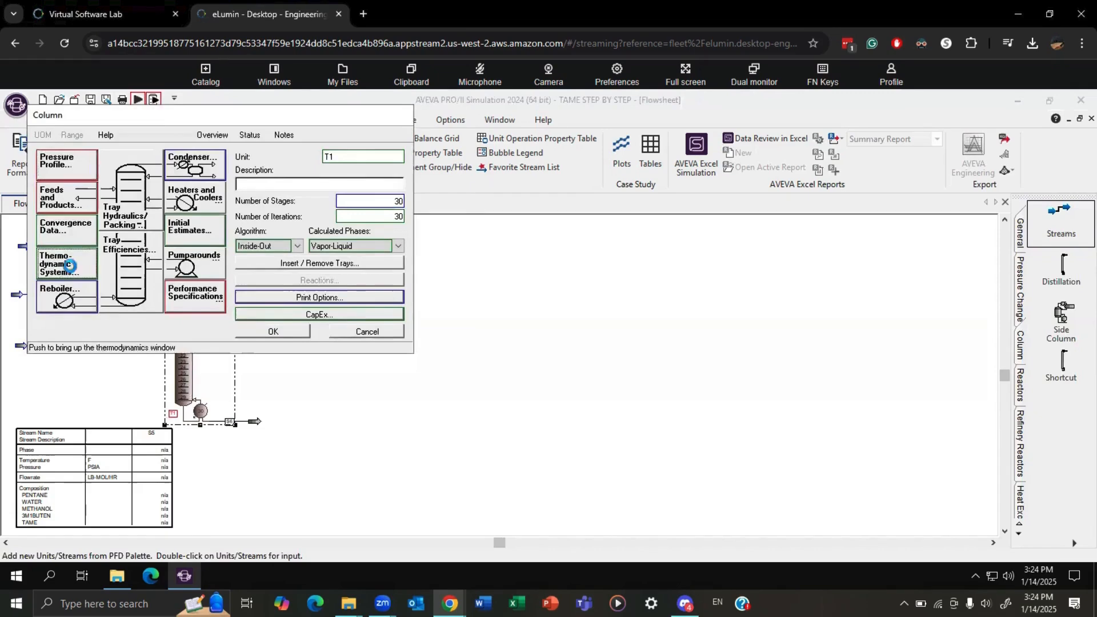
click(204, 192)
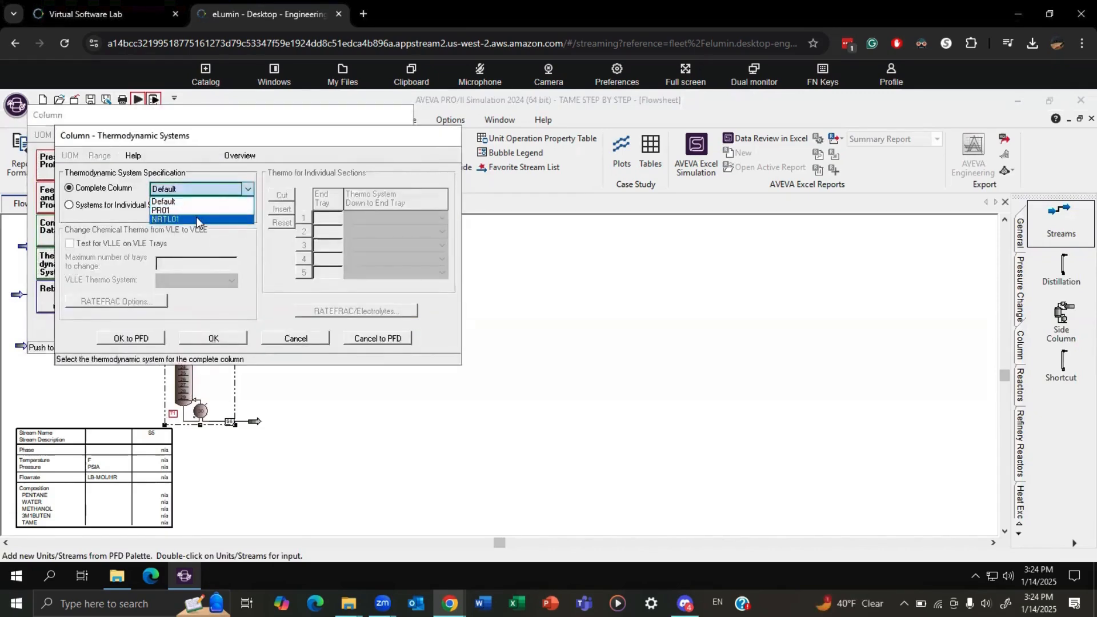
click(195, 211)
click(213, 339)
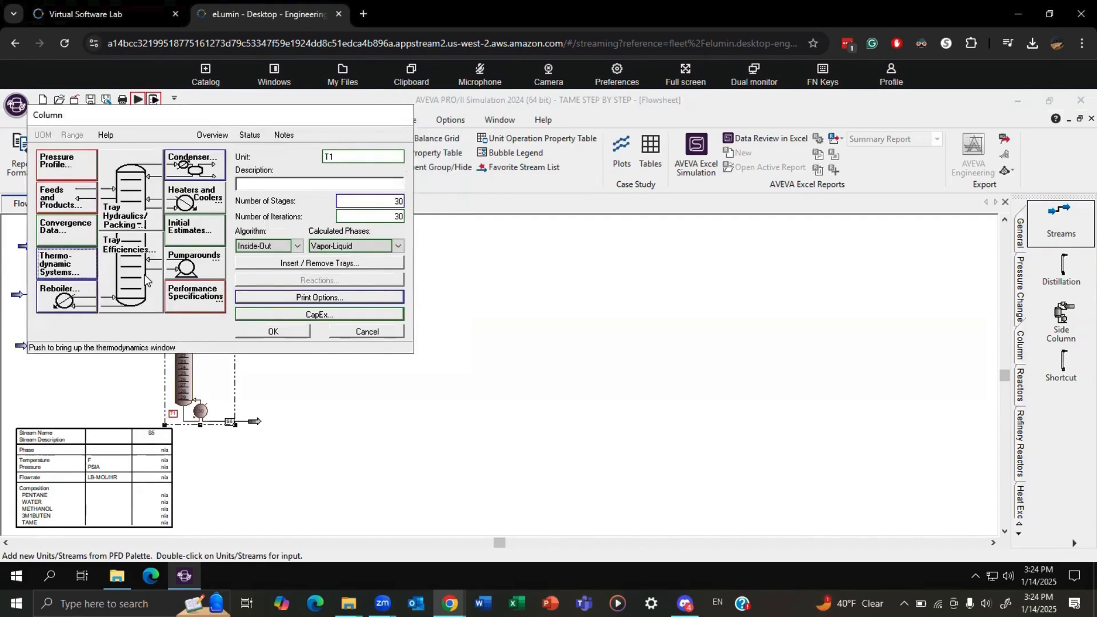
Define column T1's overall pressure profile with a top tray pressure of 64 psia.
click(72, 166)
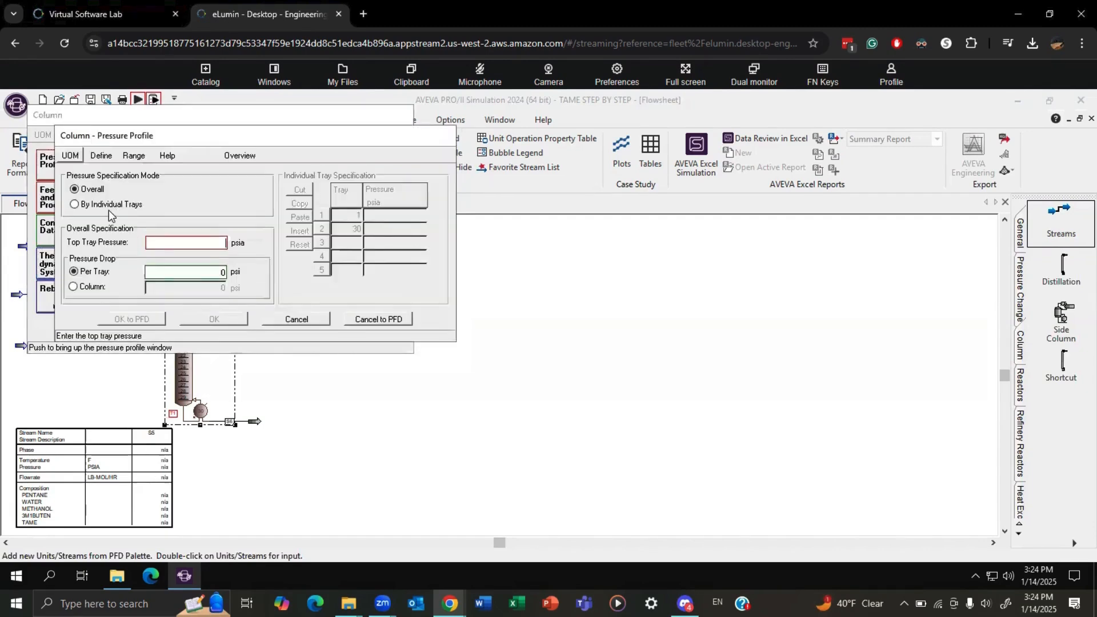
click(170, 250)
text(64)
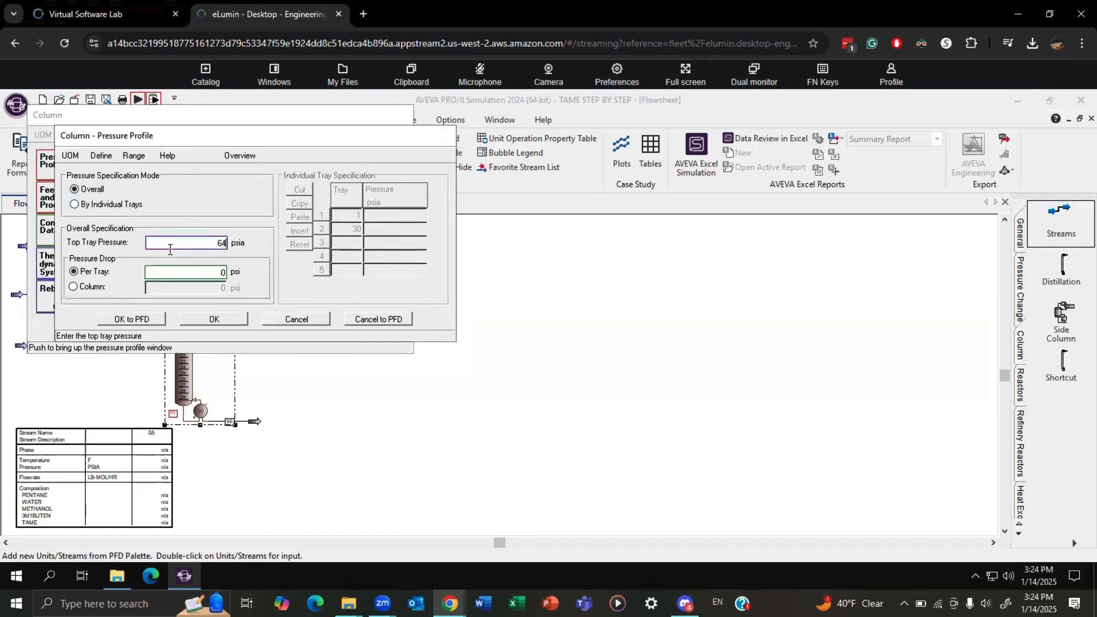
click(231, 321)
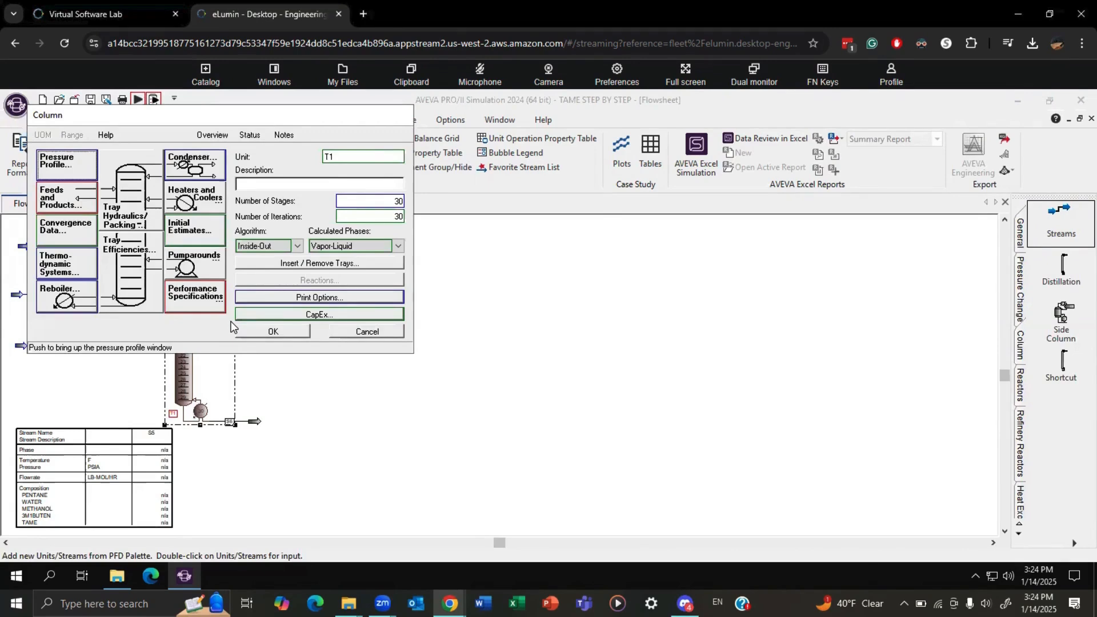
Start column T1's performance specifications without the default reflux estimate, and base the first specification on stream S7.
click(197, 294)
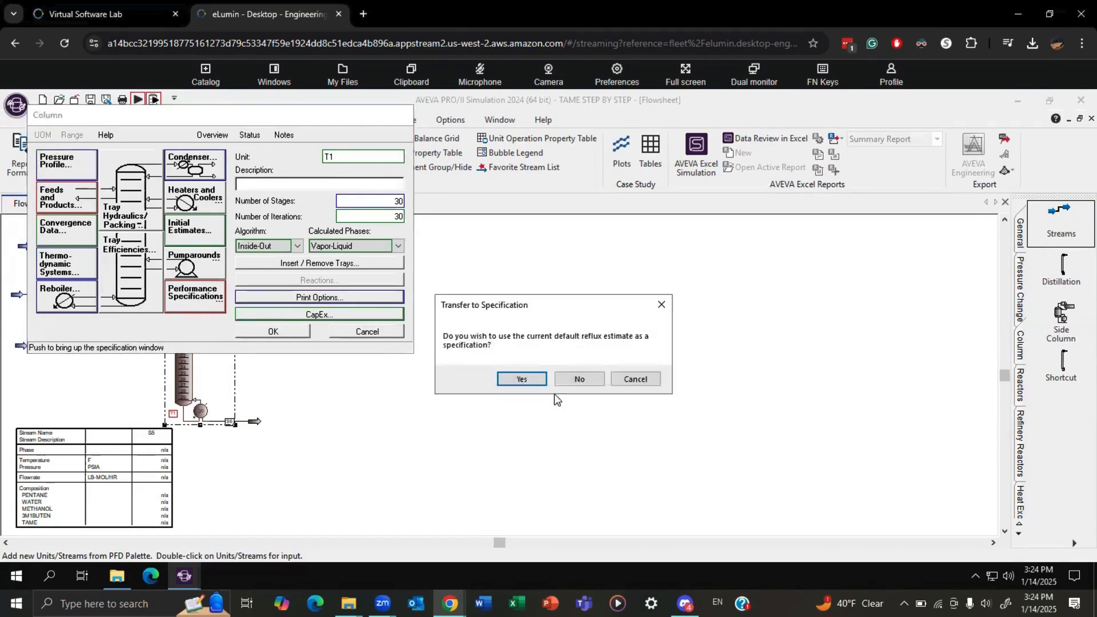
click(588, 380)
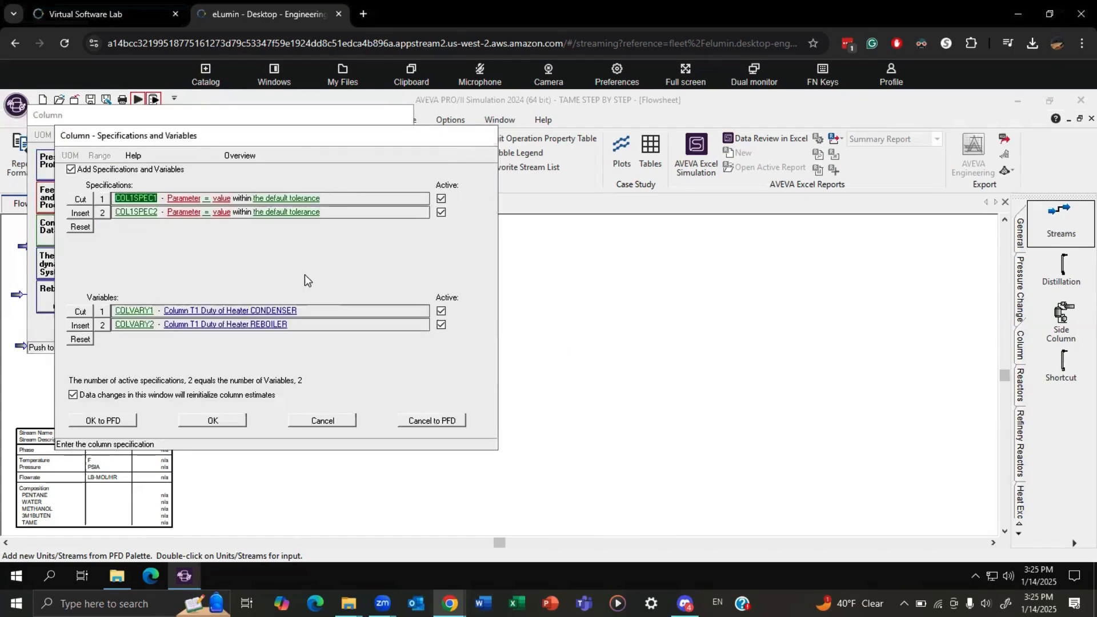
click(184, 198)
click(180, 211)
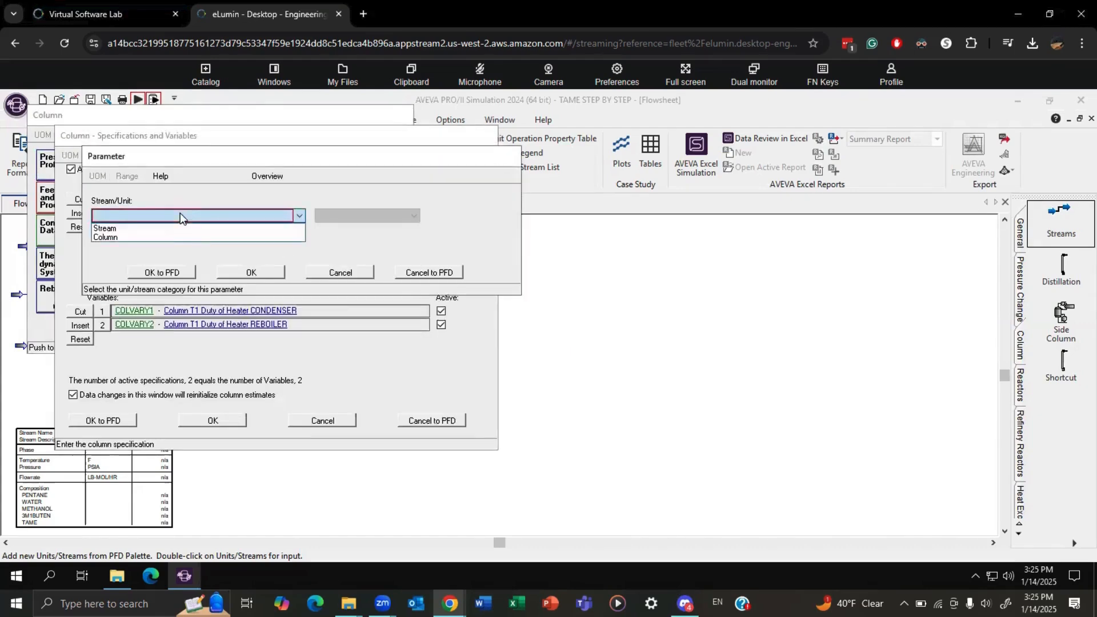
click(131, 228)
click(386, 216)
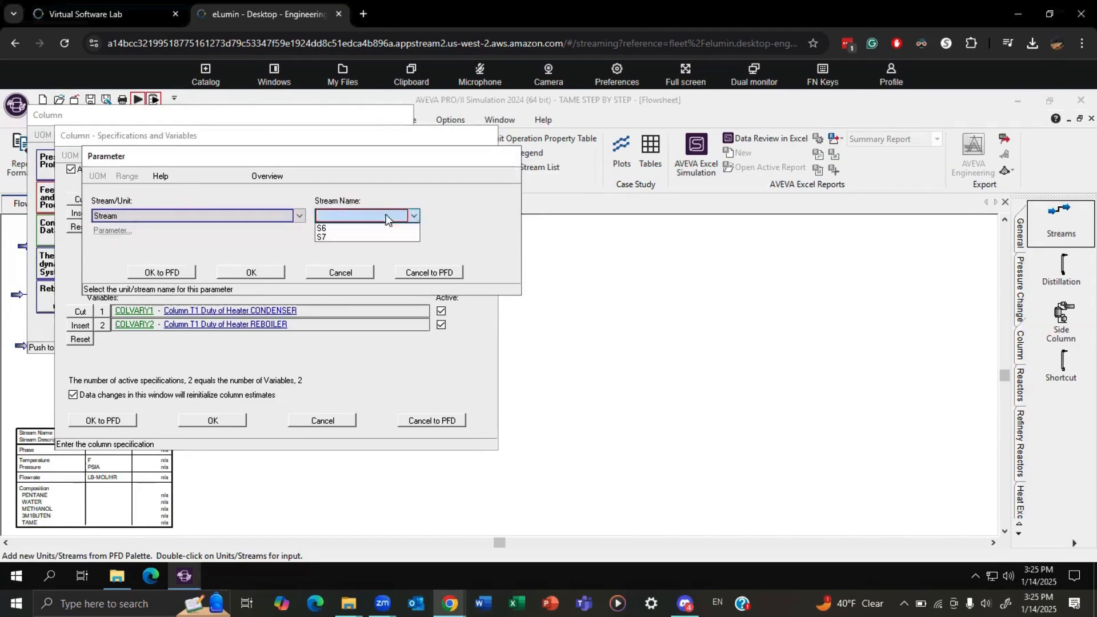
click(343, 237)
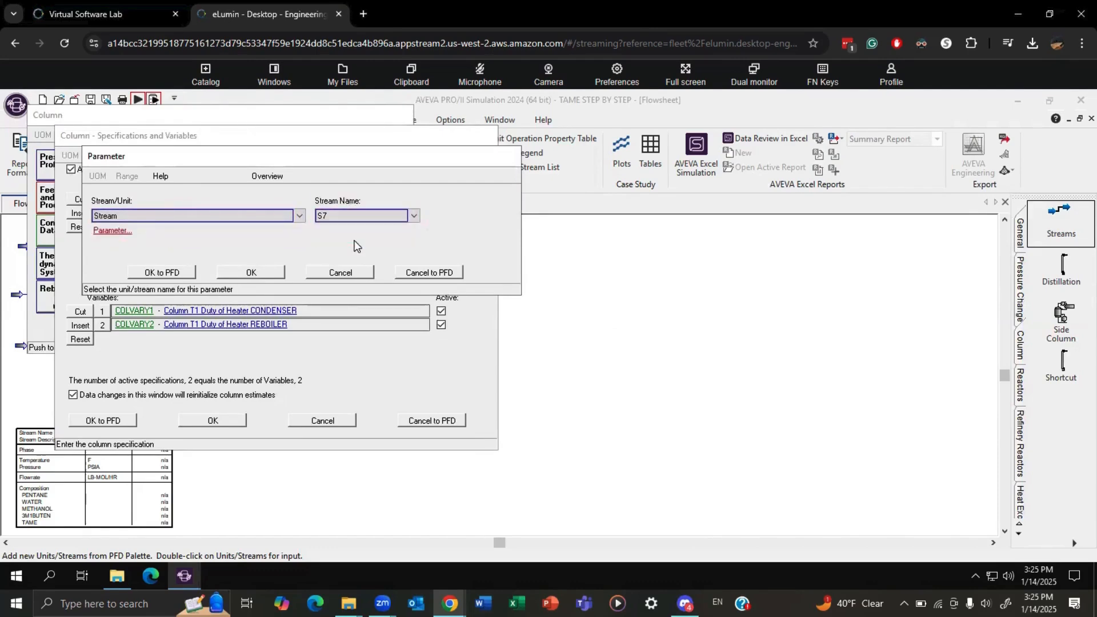
Specify the TAME mole-fraction composition of stream S7 as 0.008 for column T1's first performance specification.
click(123, 232)
scroll(144, 286, down, 3)
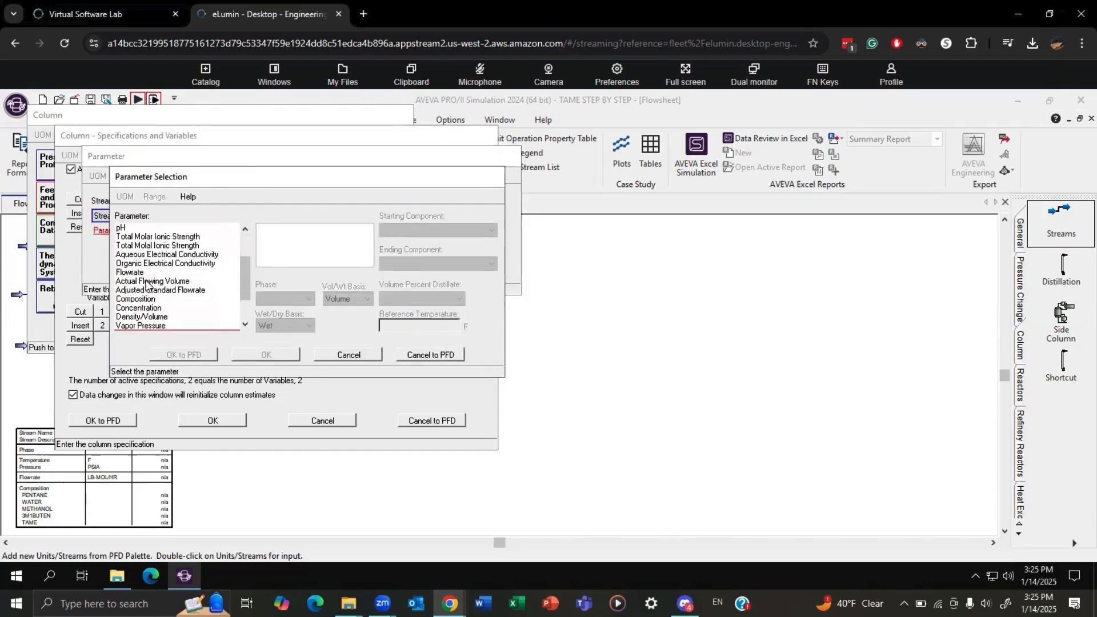
click(151, 299)
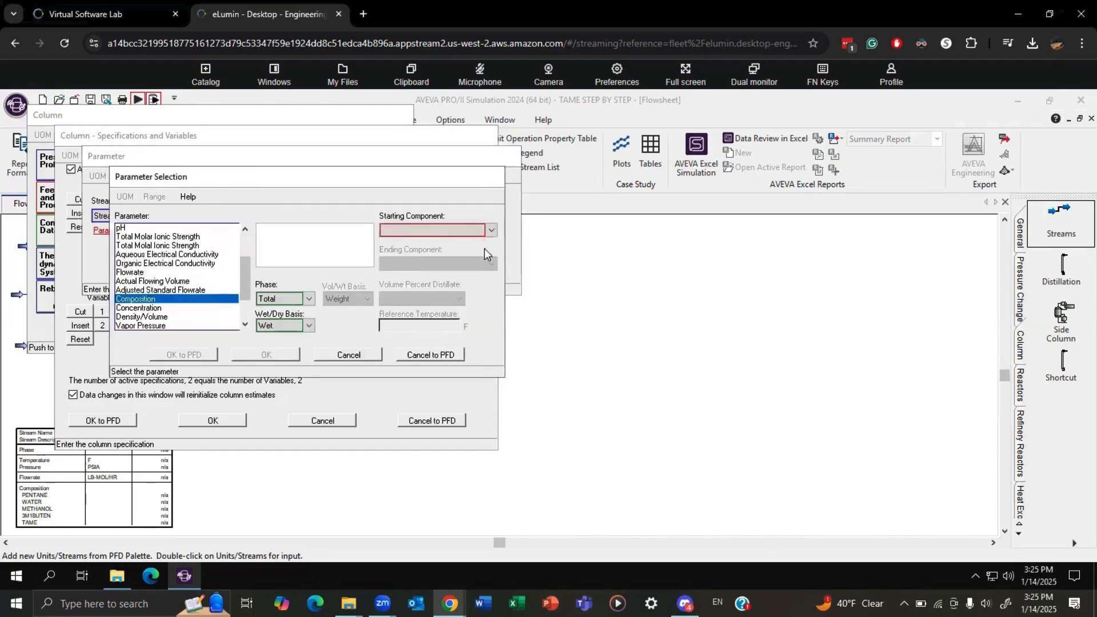
click(461, 230)
click(414, 279)
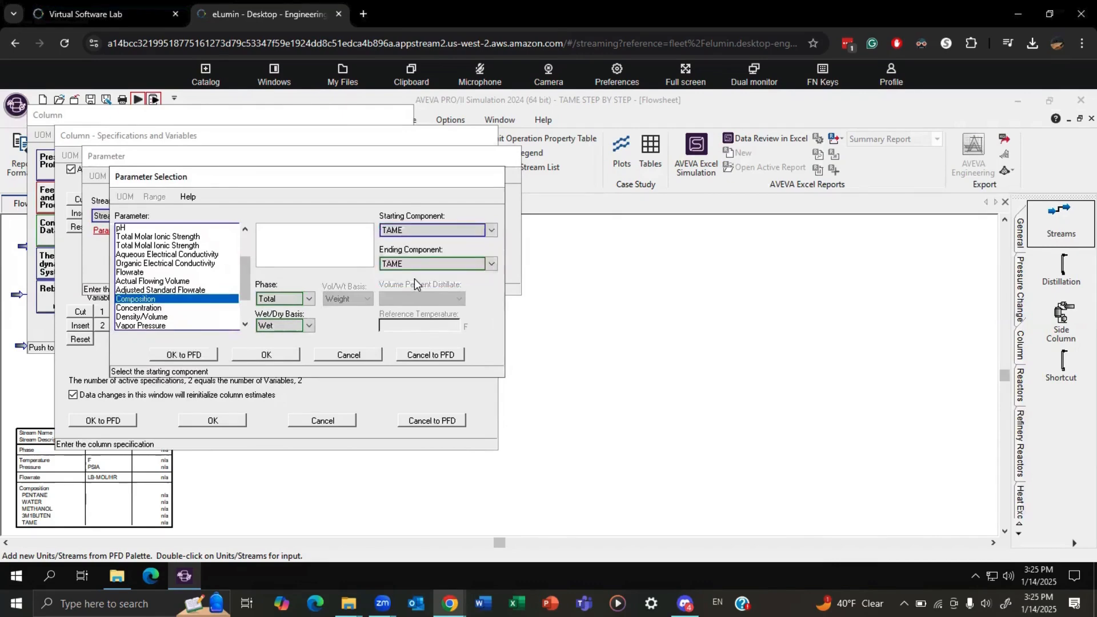
click(276, 355)
click(253, 272)
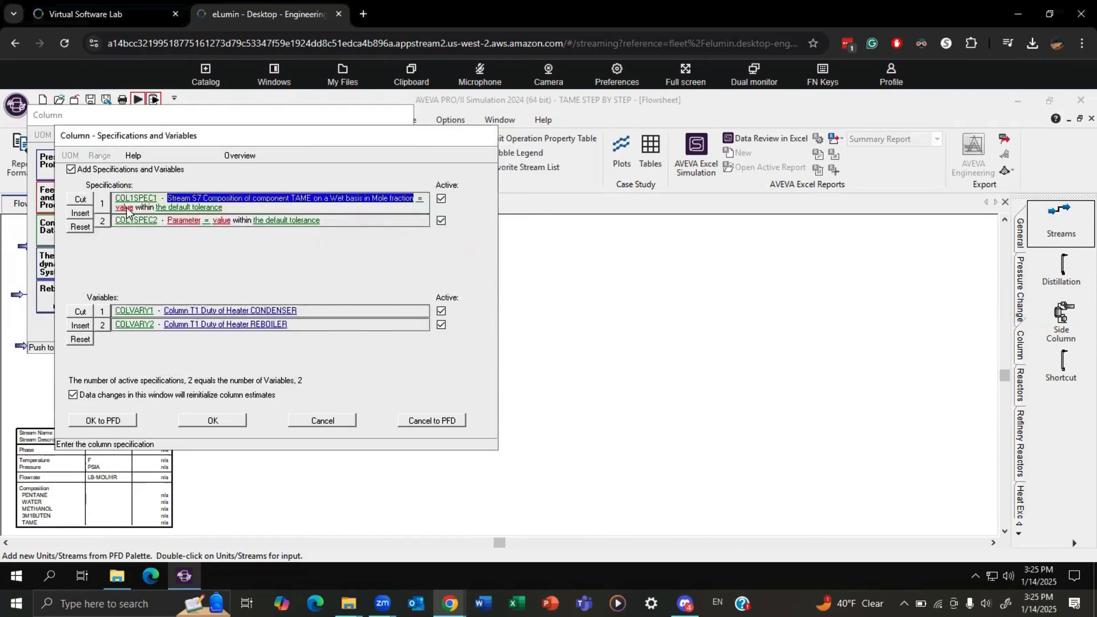
click(128, 208)
text(0.008)
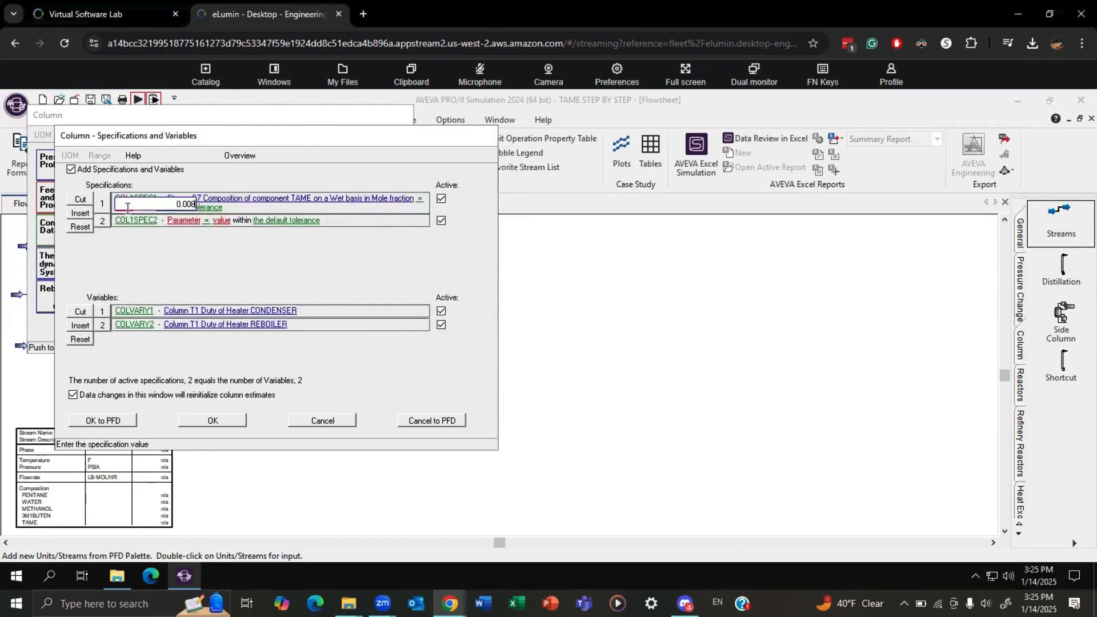
key(Return)
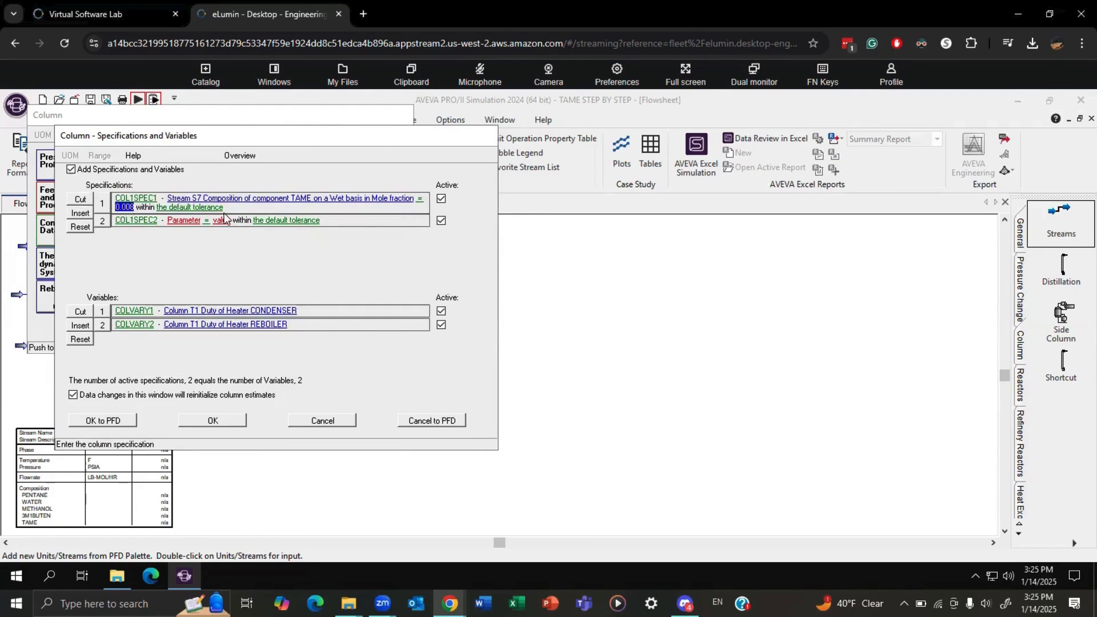
Base column T1's second performance specification on the PENTANE composition of stream S6.
click(180, 220)
click(170, 215)
click(156, 228)
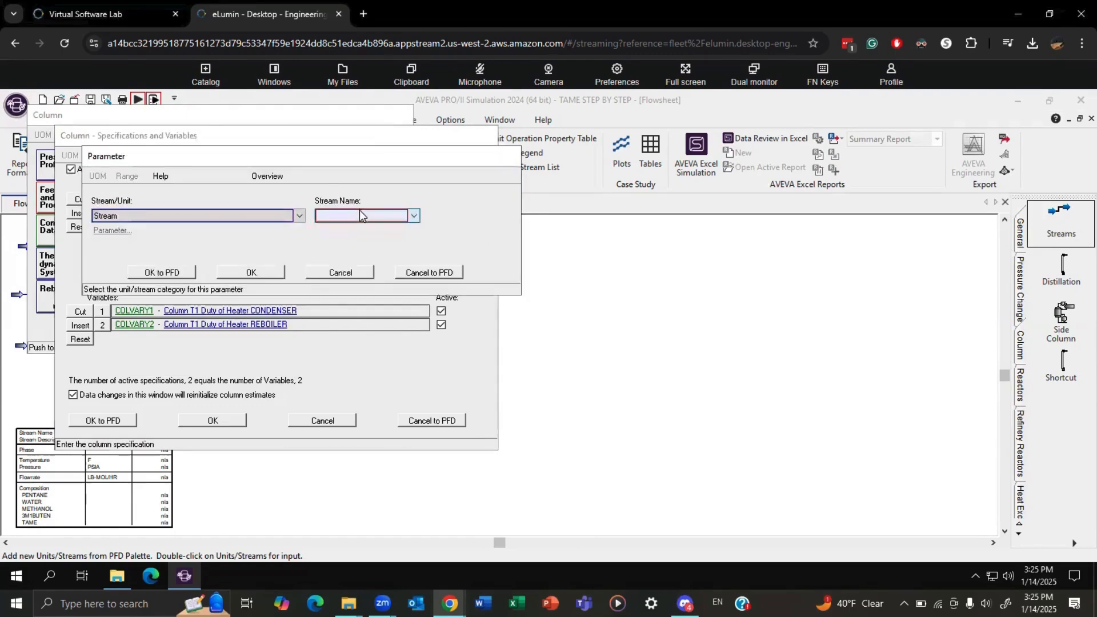
click(359, 215)
click(352, 226)
click(112, 231)
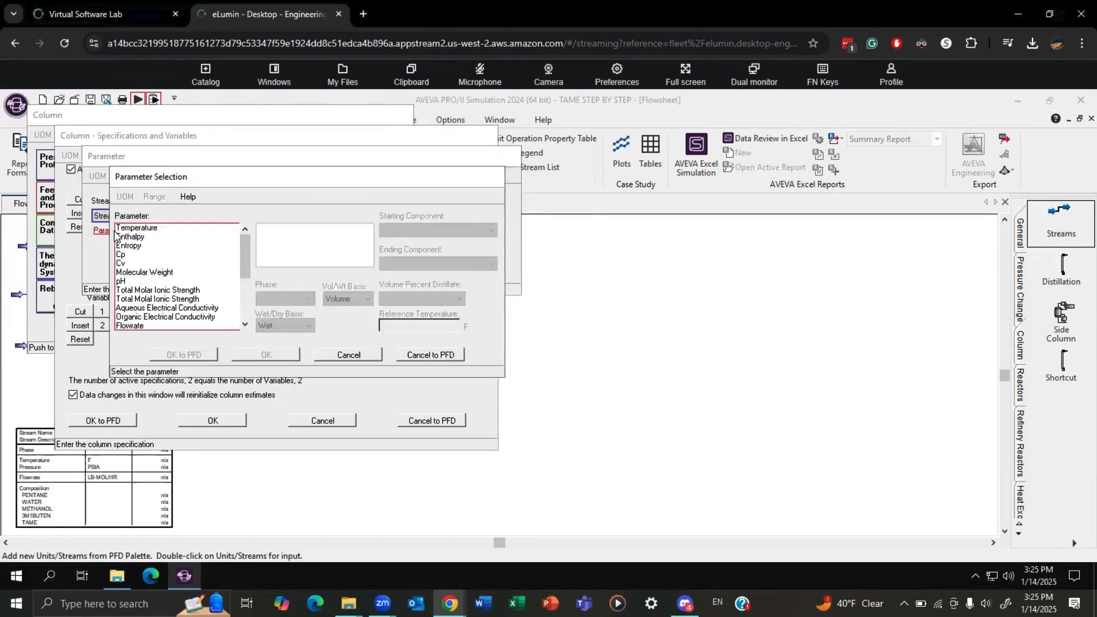
scroll(147, 276, down, 3)
click(148, 300)
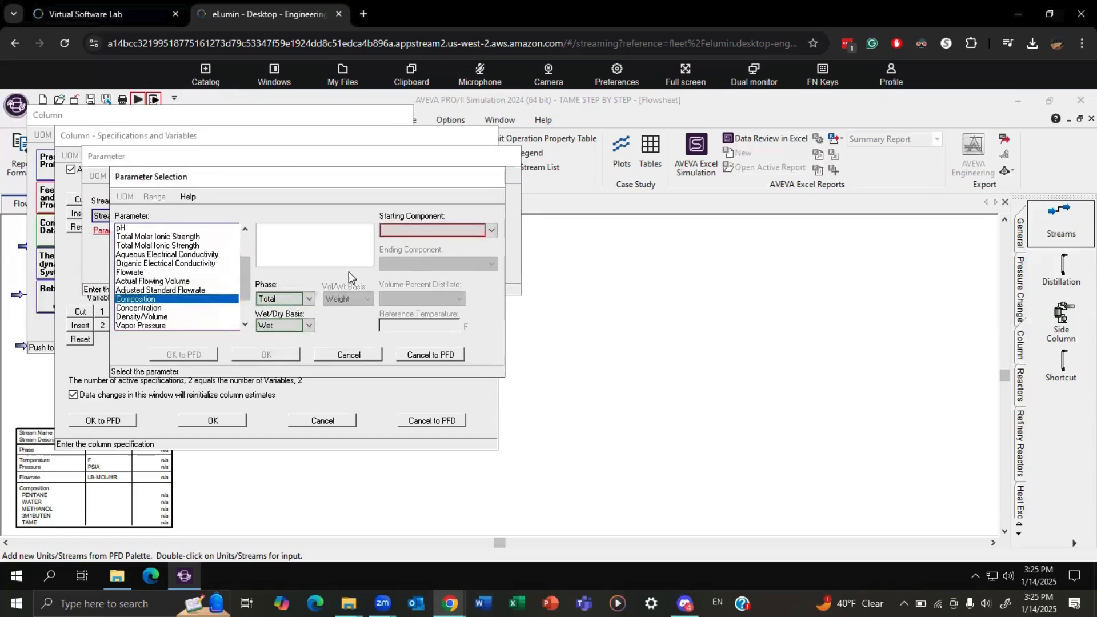
click(417, 230)
click(409, 242)
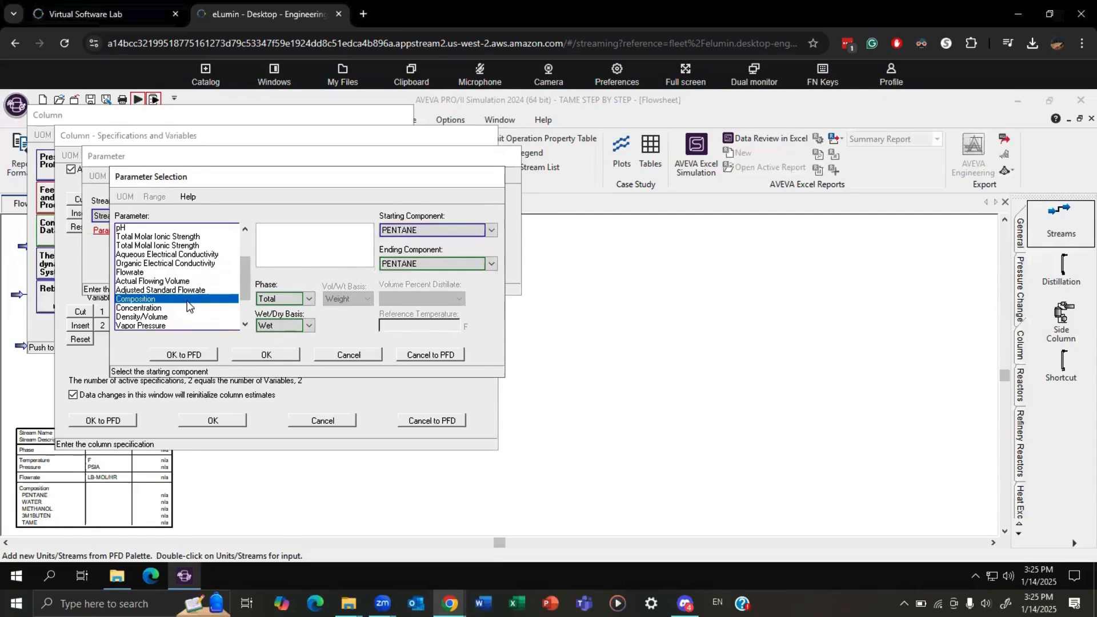
click(257, 355)
click(222, 275)
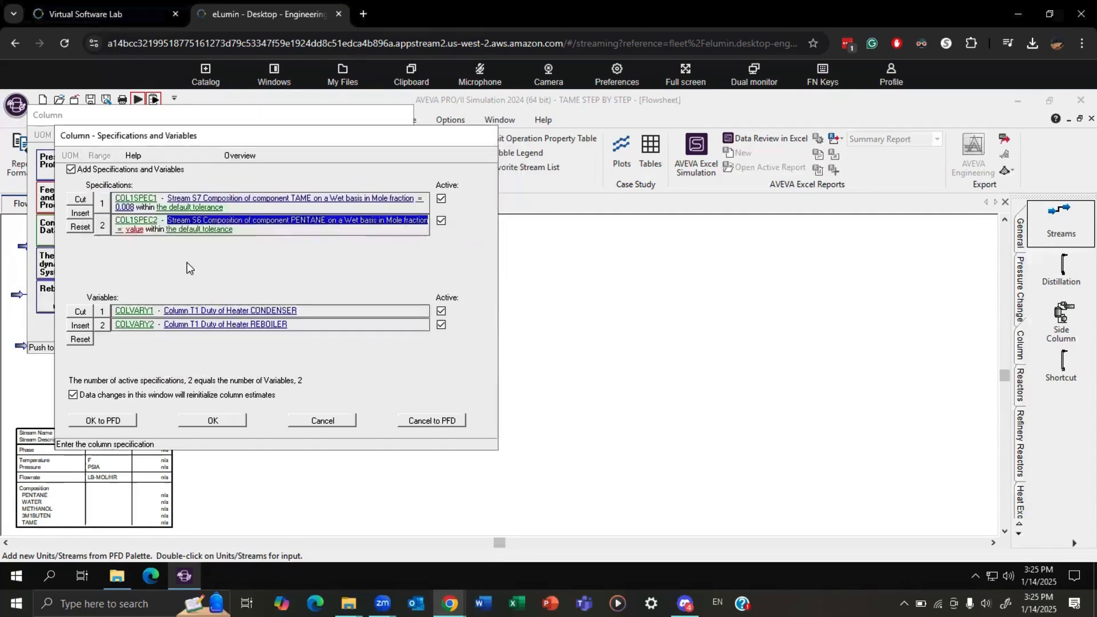
Set the second specification's value to 0.04 and accept the column's specifications and variables.
click(133, 231)
text(0.04)
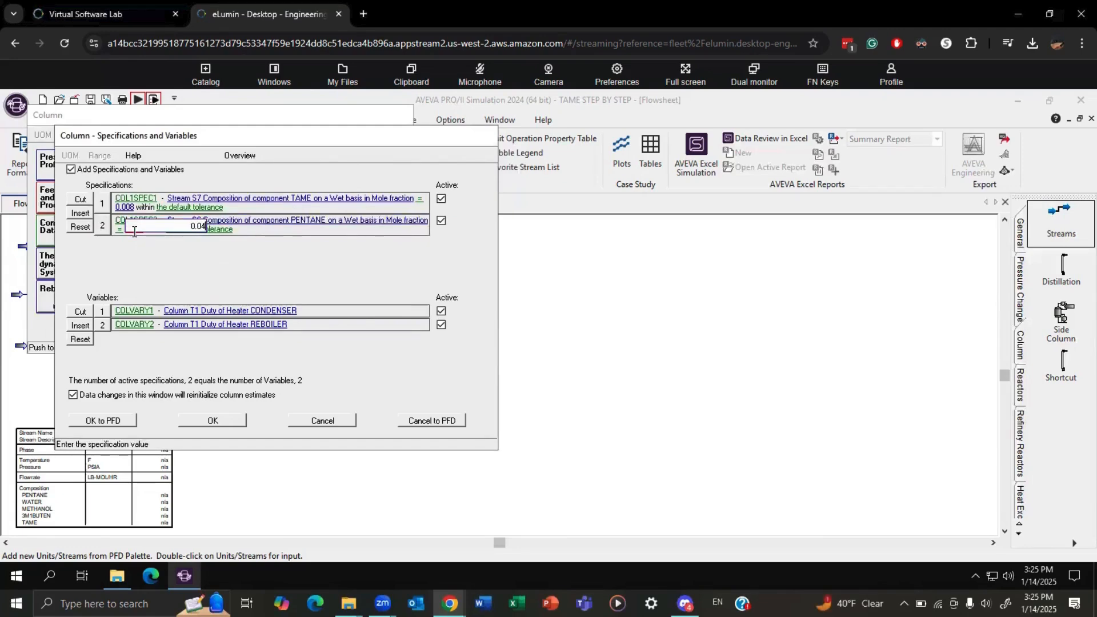
key(Return)
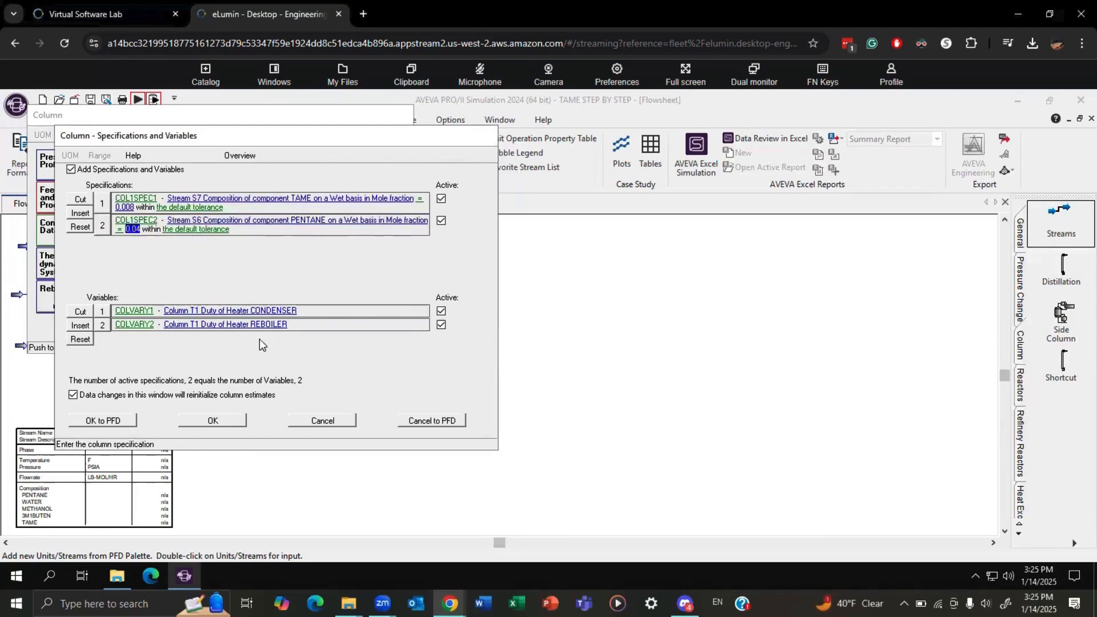
click(231, 420)
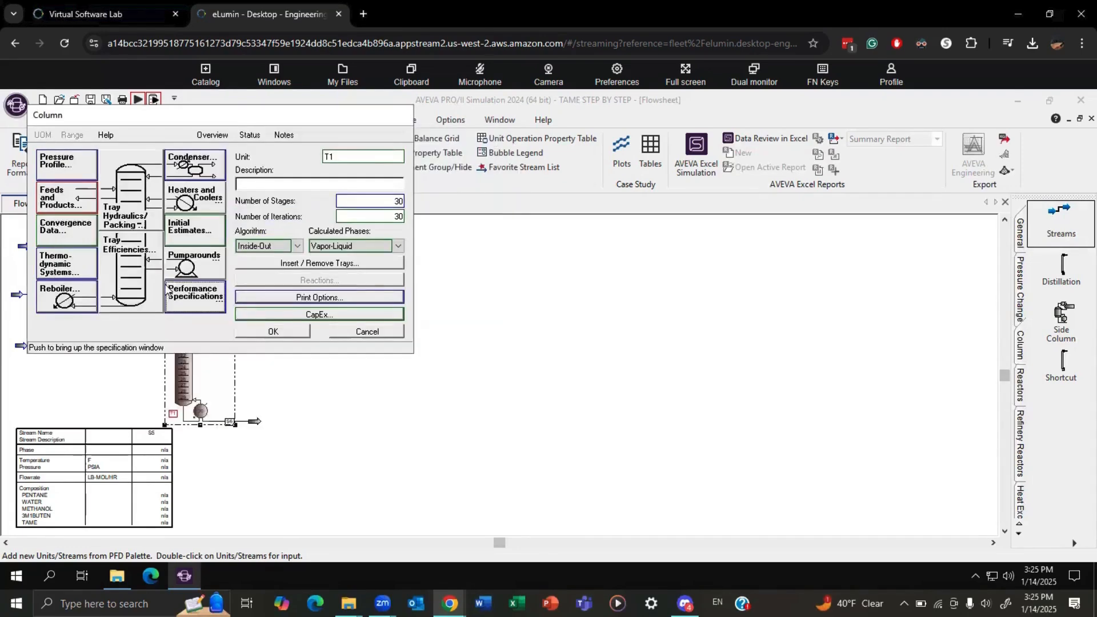
Feed stream S5 into tray 5 of column T1 and estimate the bottoms product S6 rate as 277.235 lb-mol/hr.
click(69, 200)
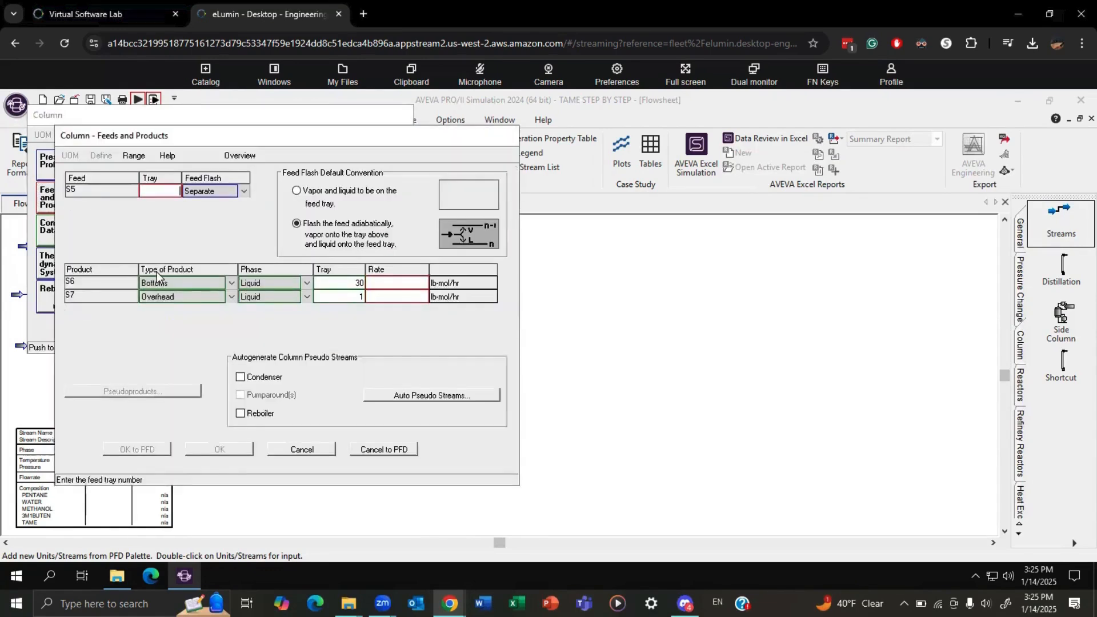
click(157, 195)
text(5)
click(411, 284)
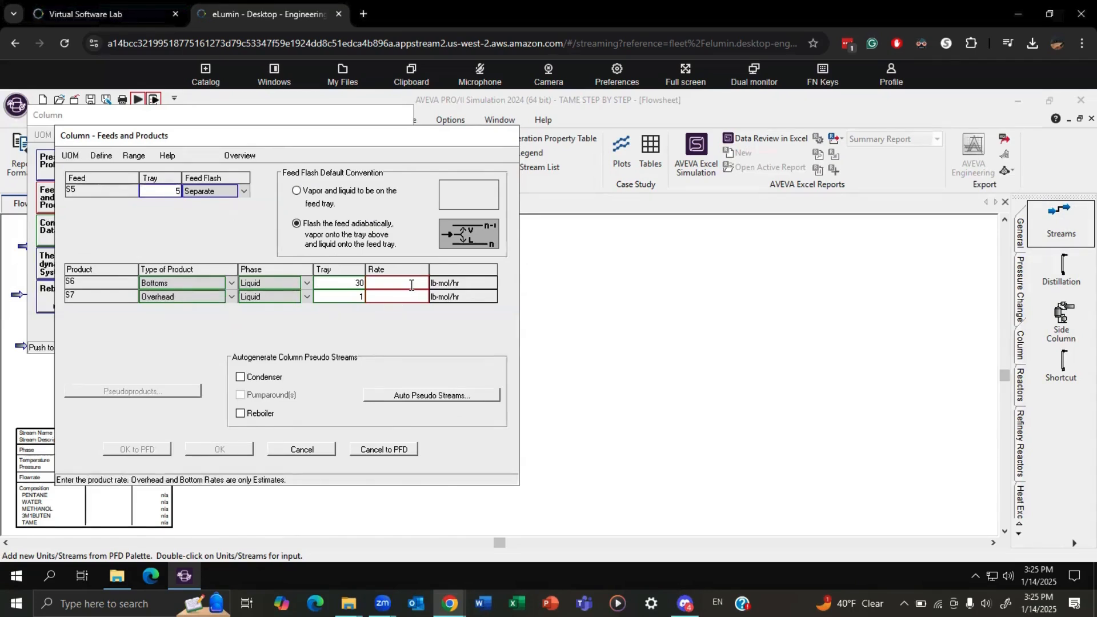
text(277.235)
click(219, 449)
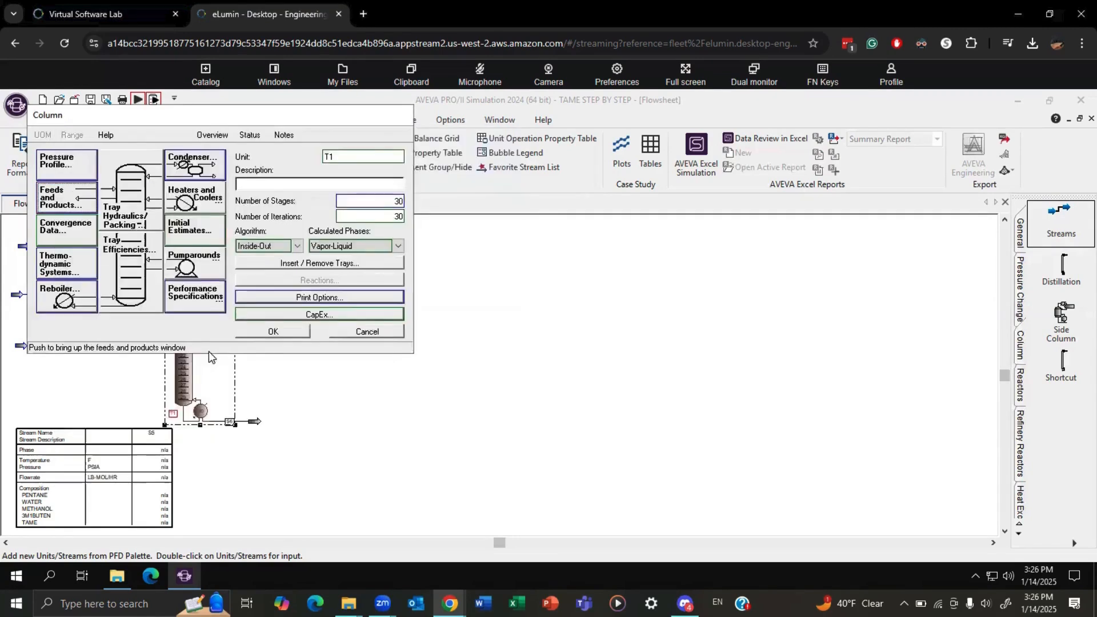
click(272, 332)
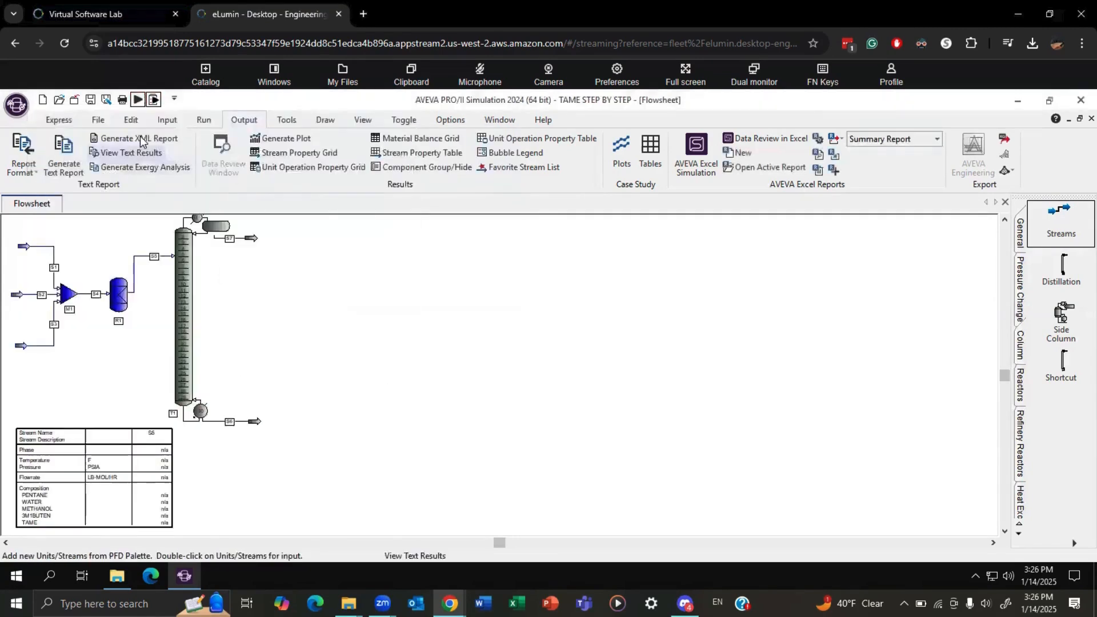
Run the simulation and examine the diagnostics reported for column T1.
click(137, 99)
click(407, 379)
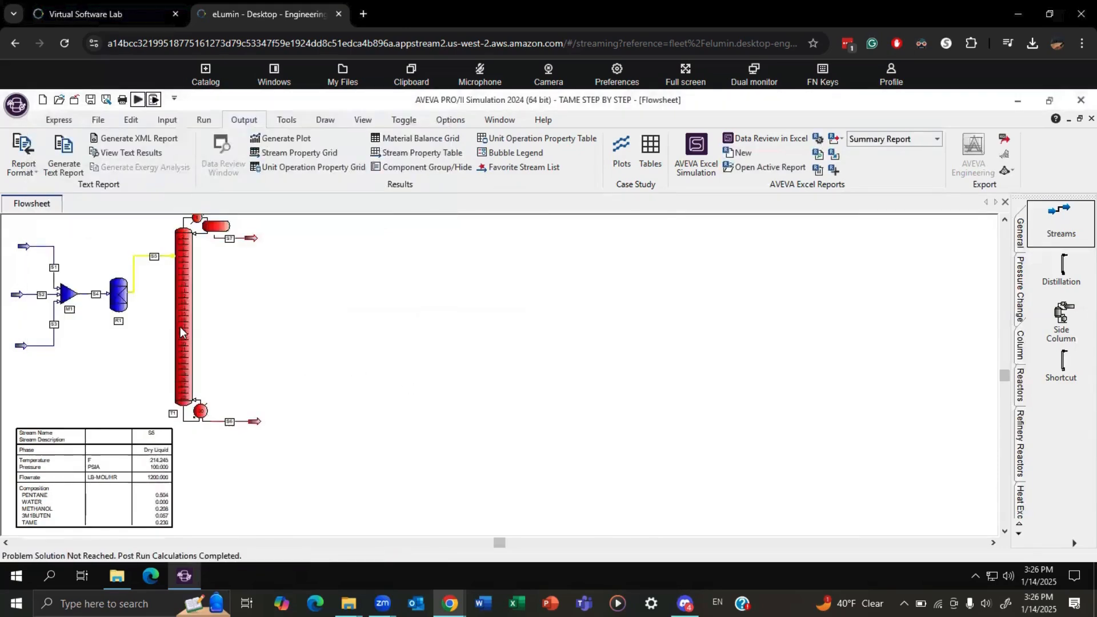
mouse_move(180, 327)
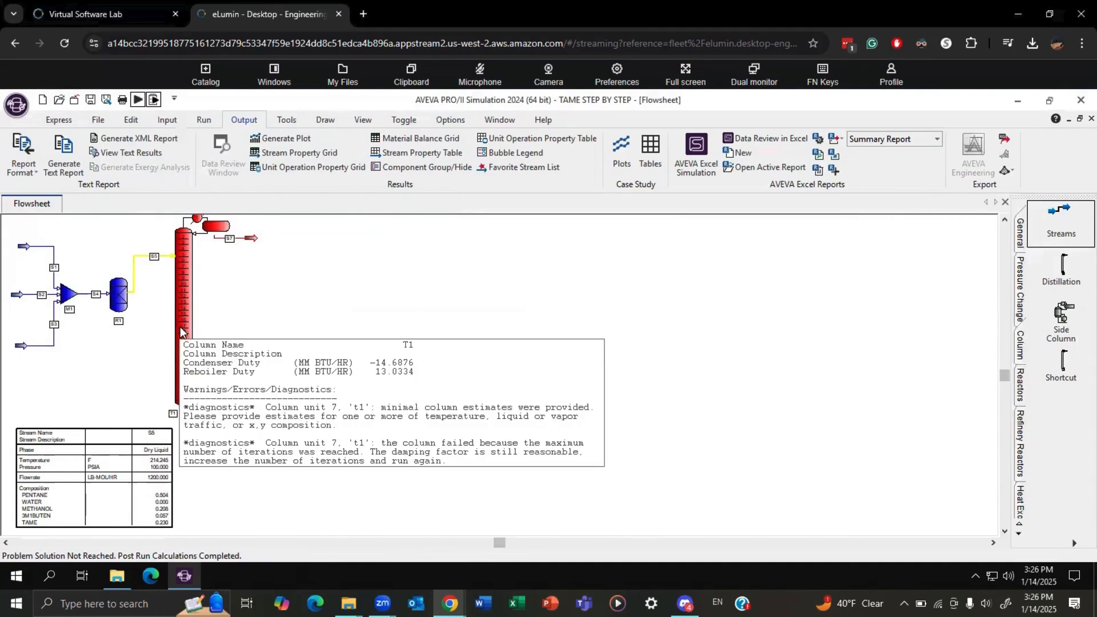
click(348, 283)
scroll(296, 372, up, 1)
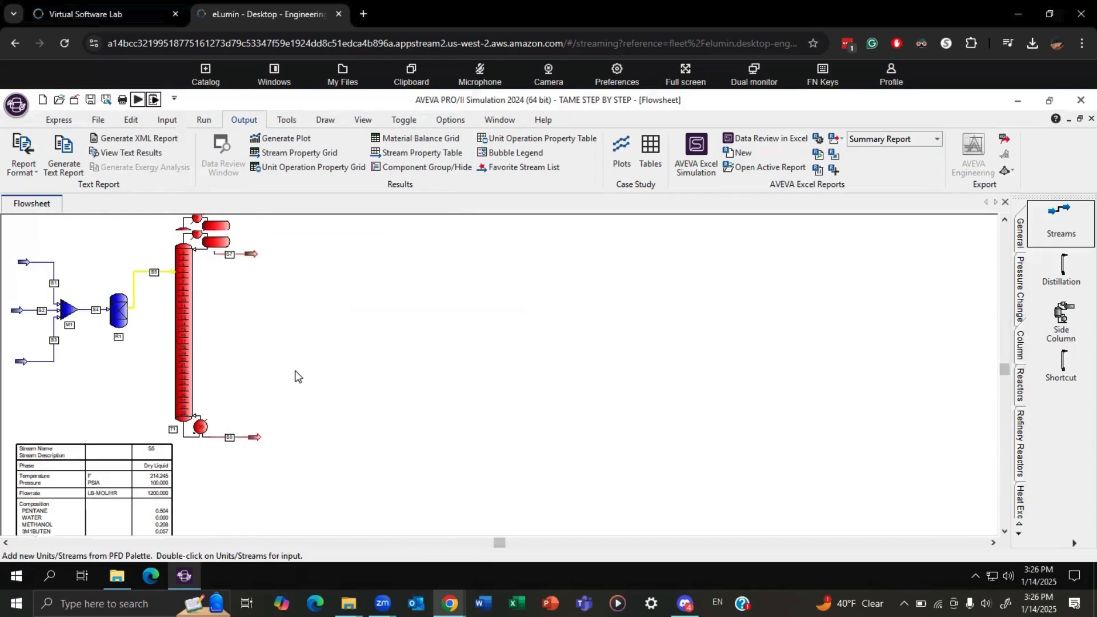
Set column T1's number of iterations to 200.
double_click(180, 349)
click(386, 217)
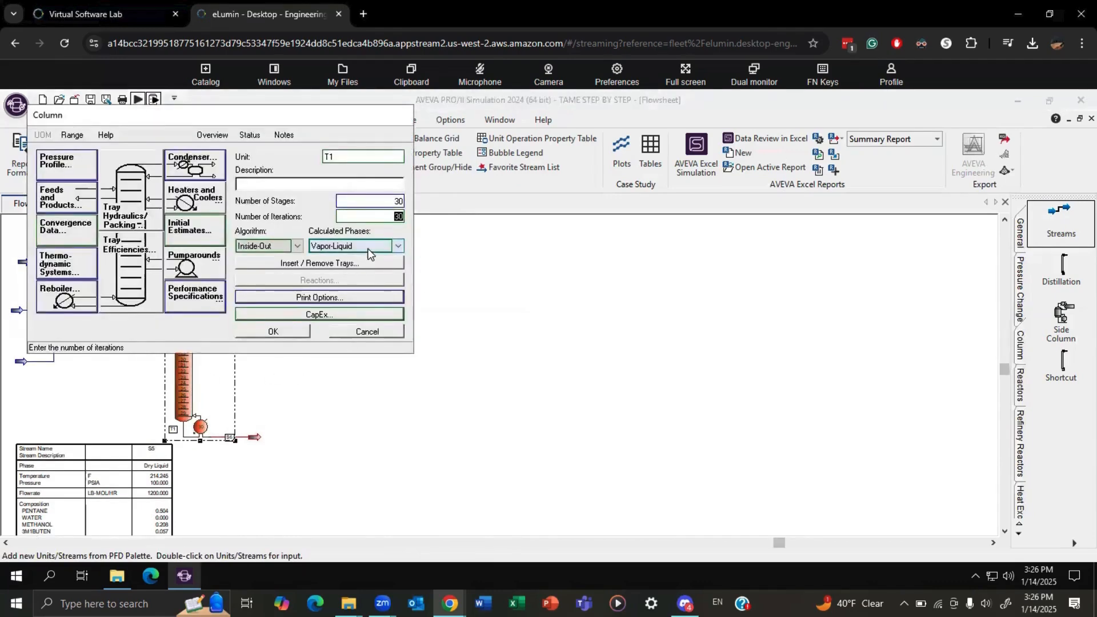
text(2300)
key(BackSpace)
key(BackSpace)
key(BackSpace)
key(BackSpace)
text(200)
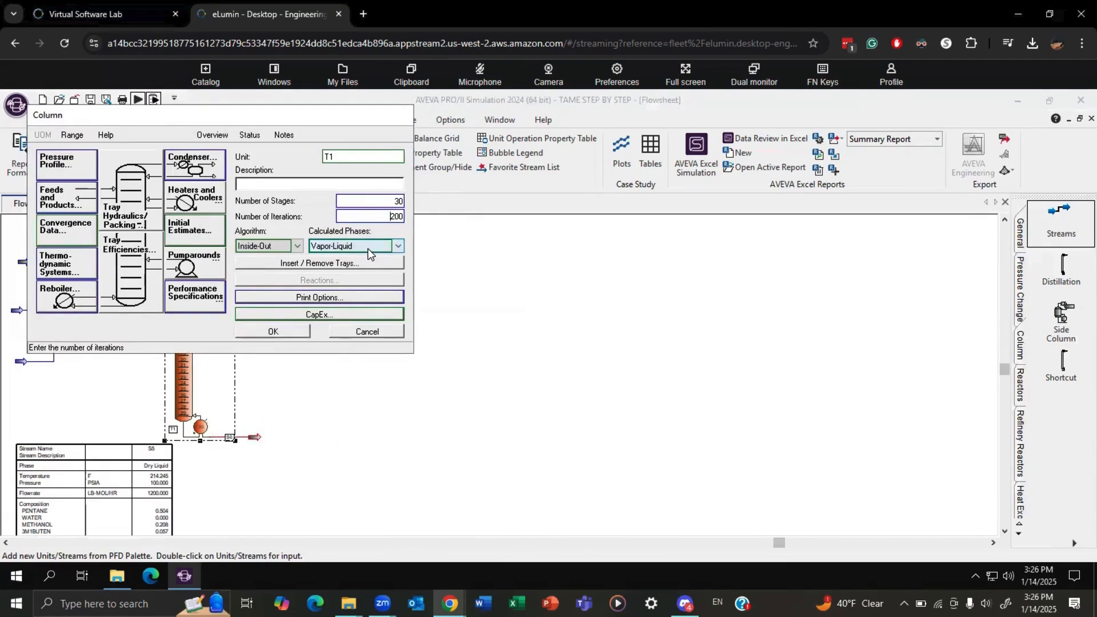
click(277, 333)
Run the simulation again with the revised column and examine the results of distillate stream S7.
scroll(324, 351, down, 1)
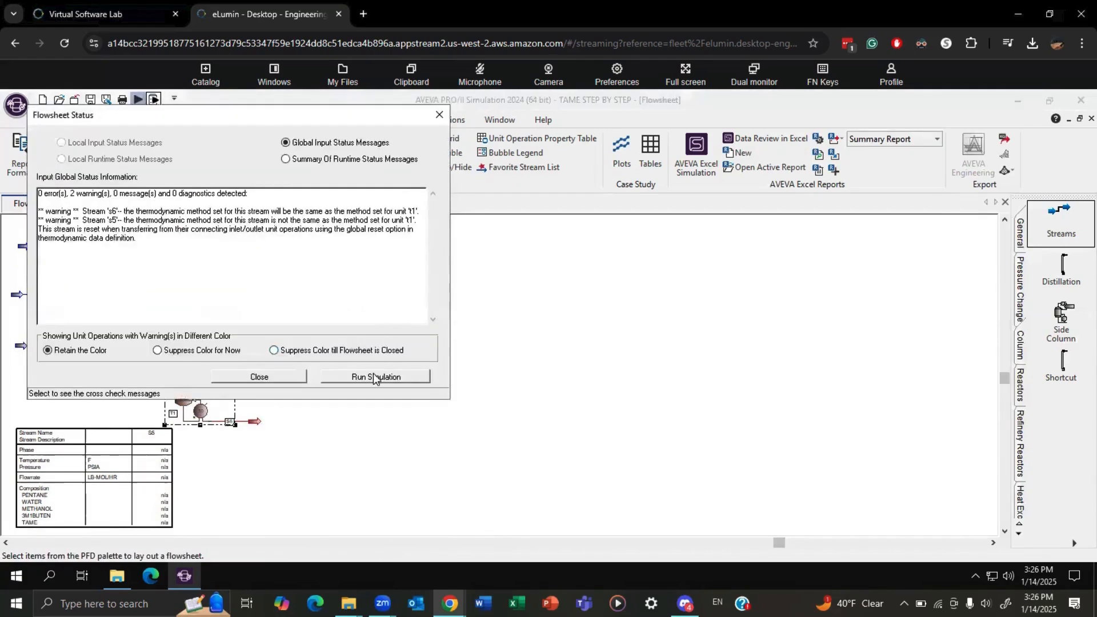
click(373, 373)
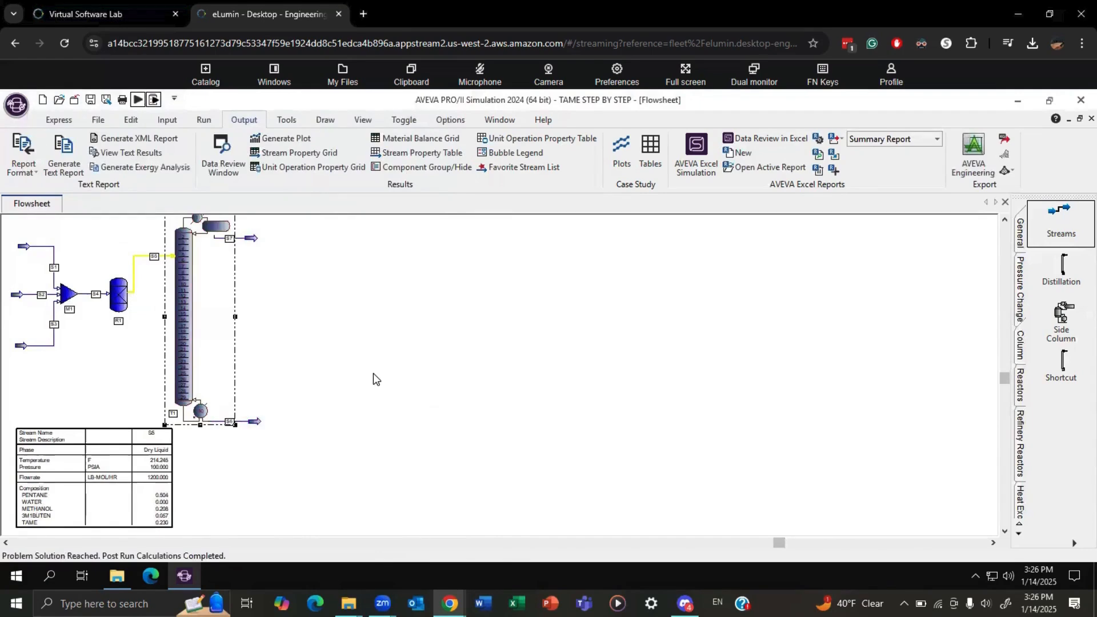
click(247, 253)
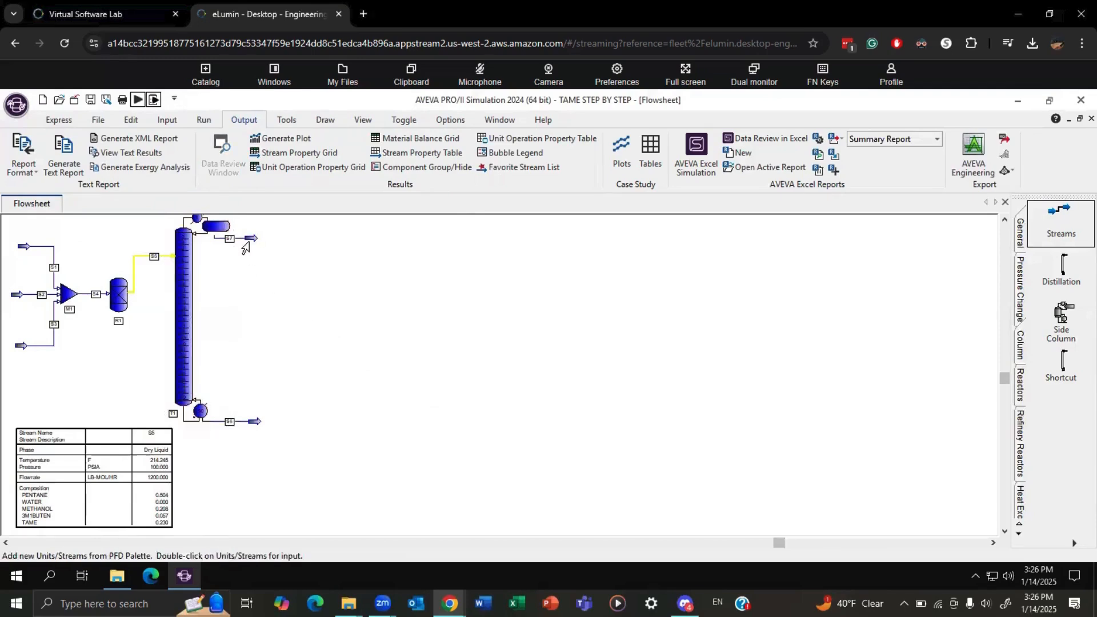
mouse_move(245, 247)
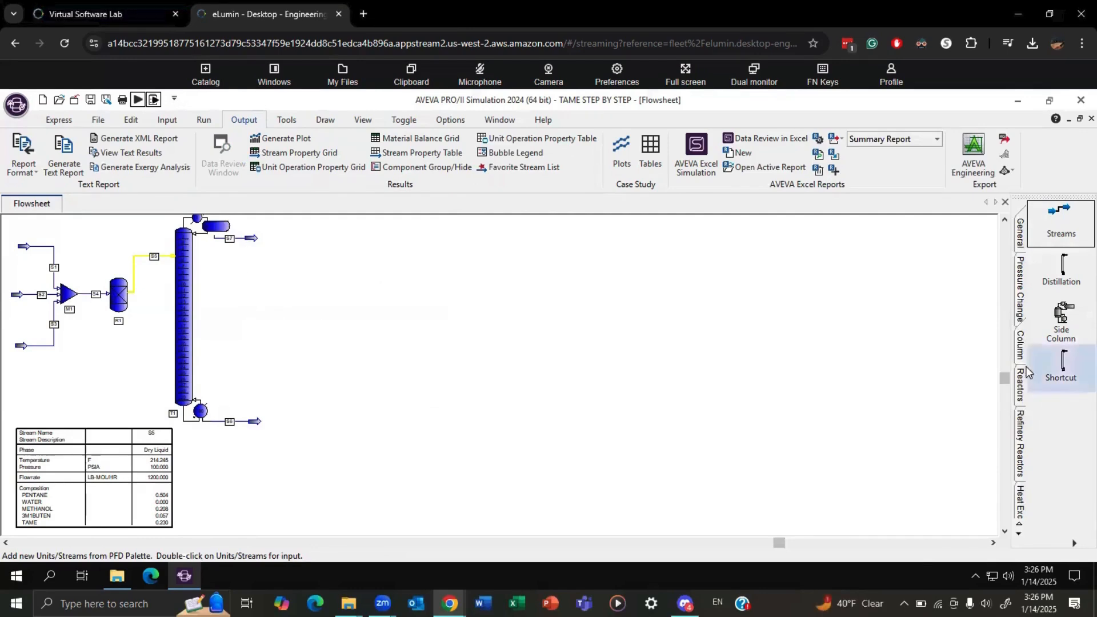
Add a pump beside column T1 and connect distillate stream S7 to its inlet.
click(1020, 290)
click(1062, 366)
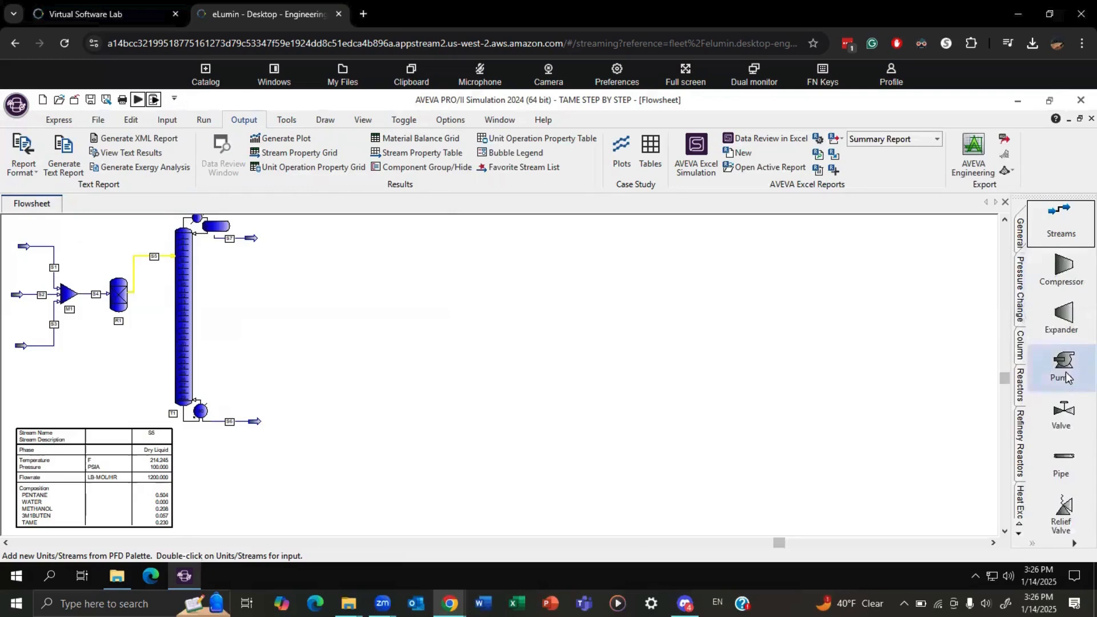
click(283, 330)
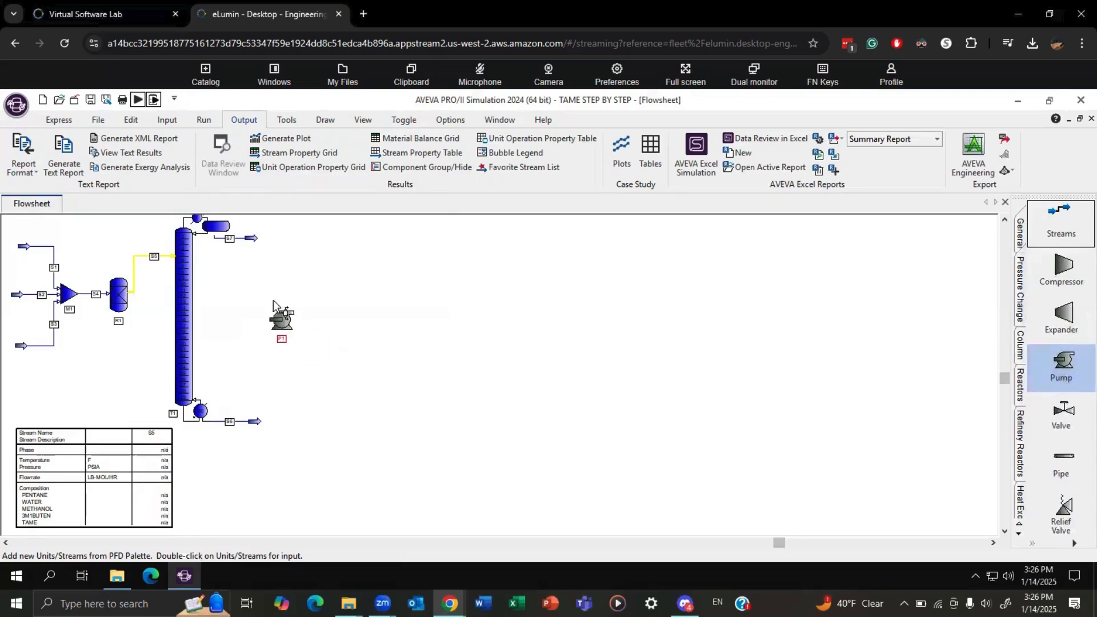
drag(253, 239, 276, 326)
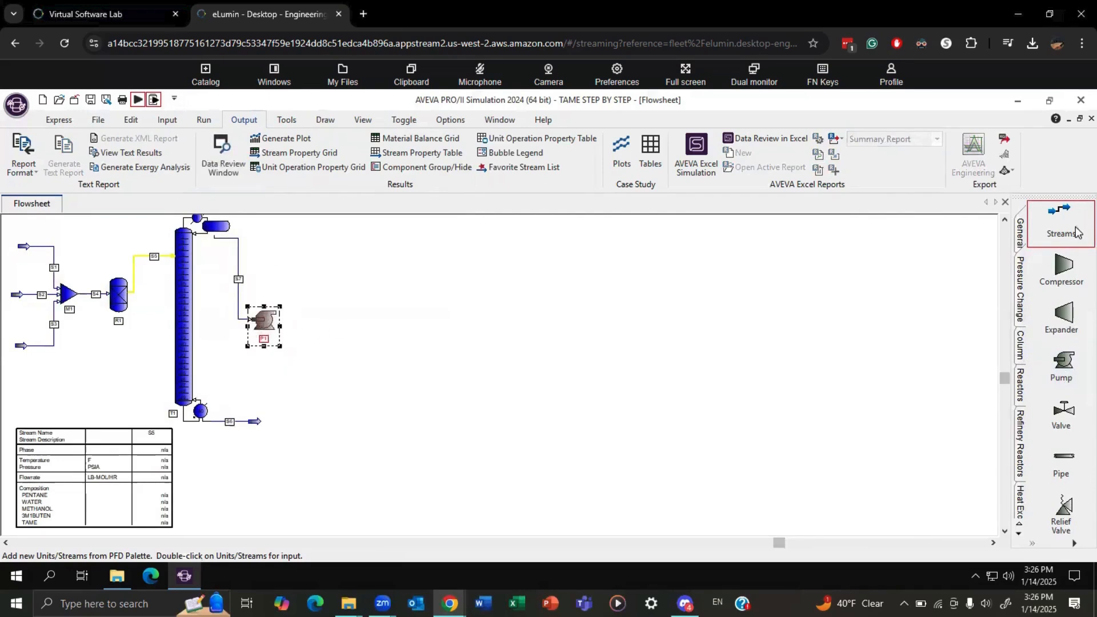
Shift pump P1 slightly and draw a product stream from its outlet.
click(1078, 207)
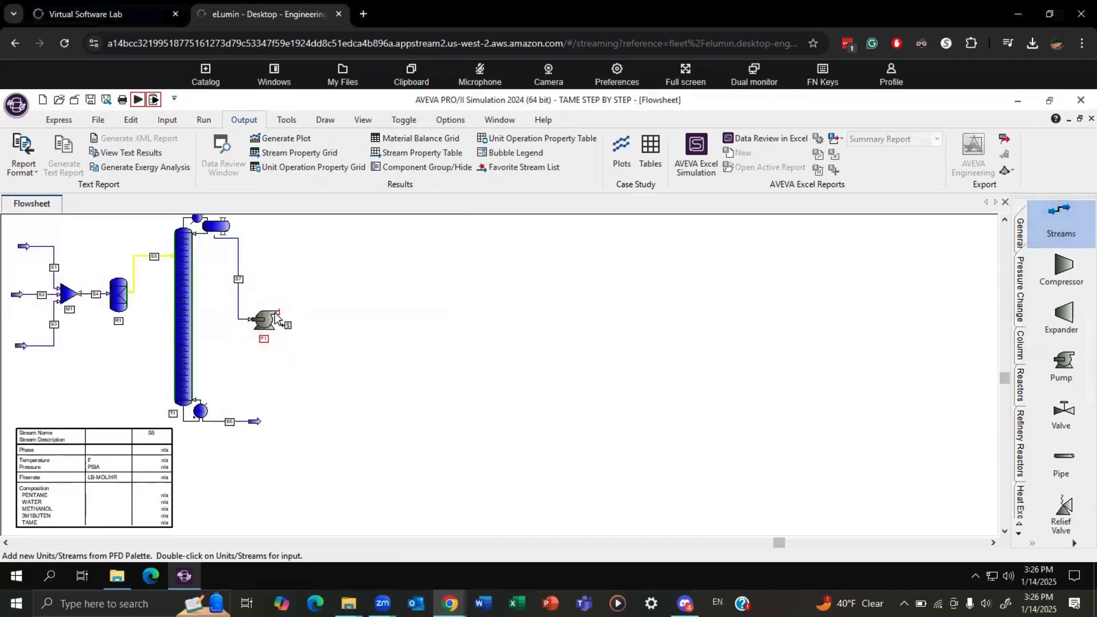
right_click(324, 315)
drag(270, 321, 266, 323)
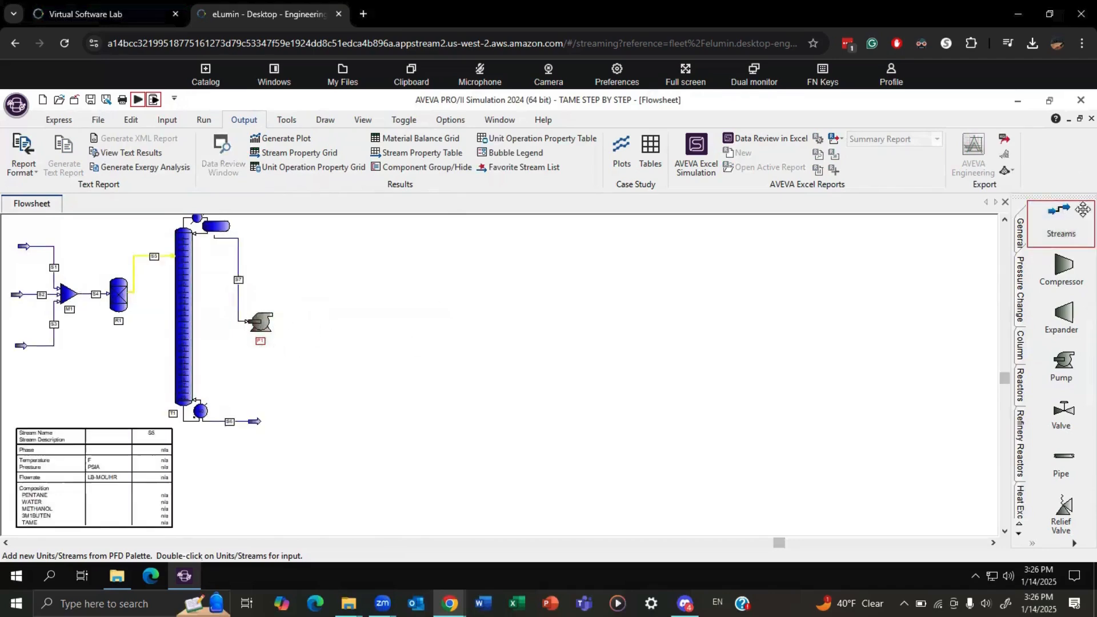
click(1061, 220)
click(324, 315)
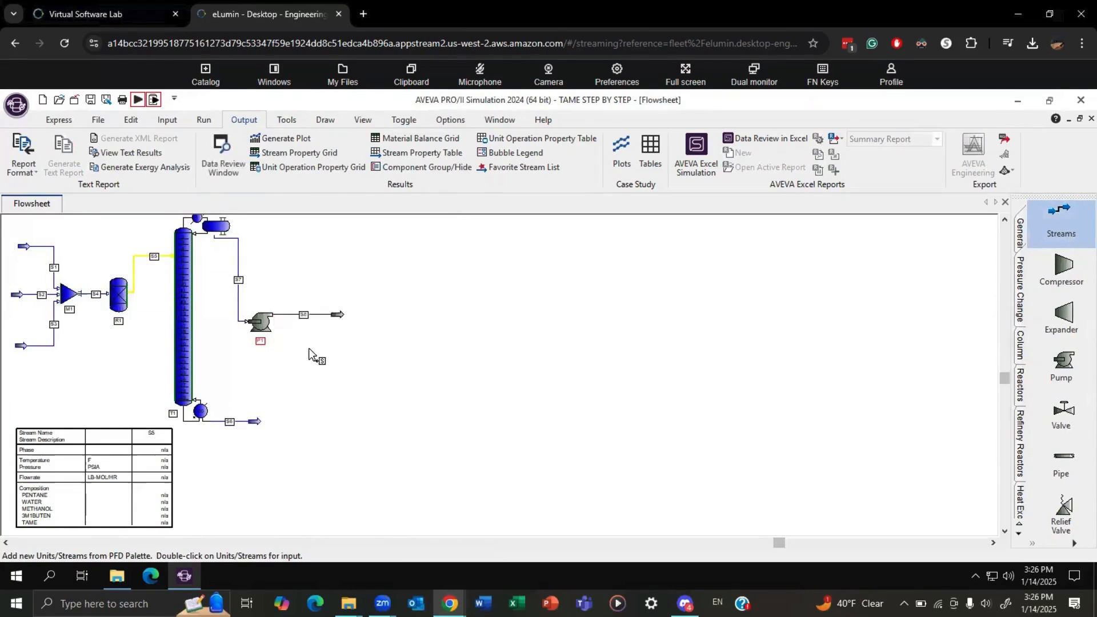
Set pump P1's outlet pressure to 85 psia with the NRTL01 thermodynamic system and run the simulation.
double_click(259, 320)
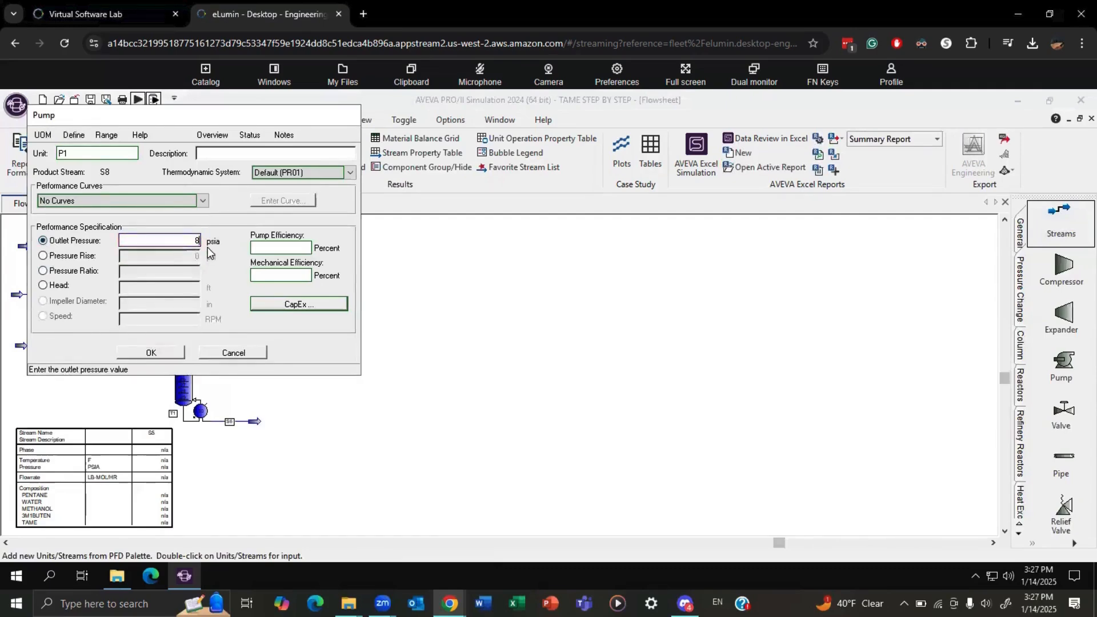
text(85)
click(291, 174)
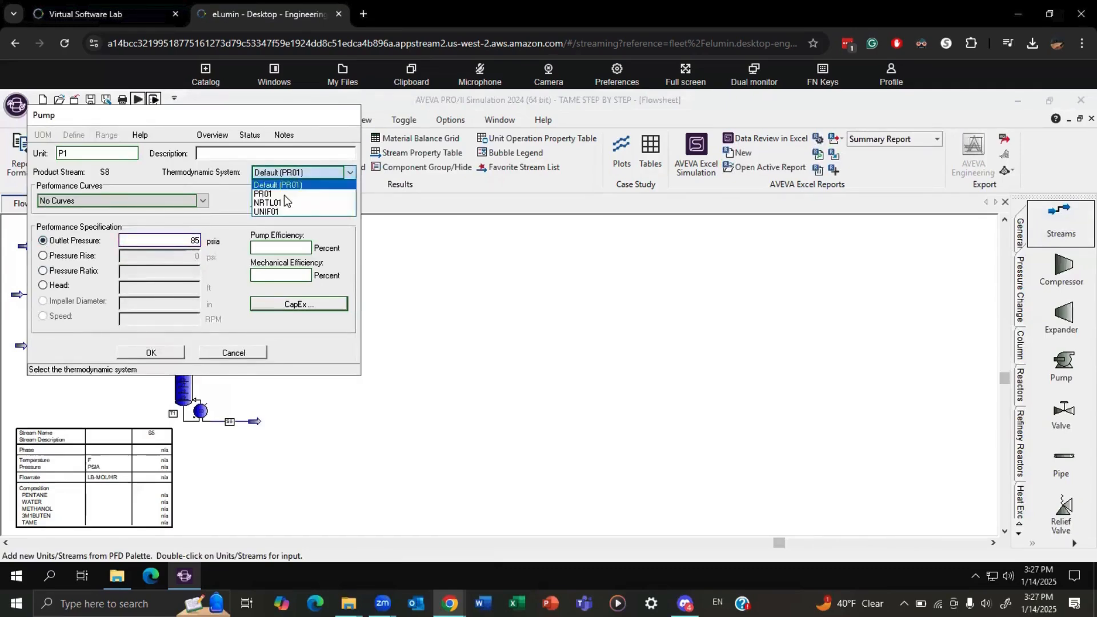
click(284, 201)
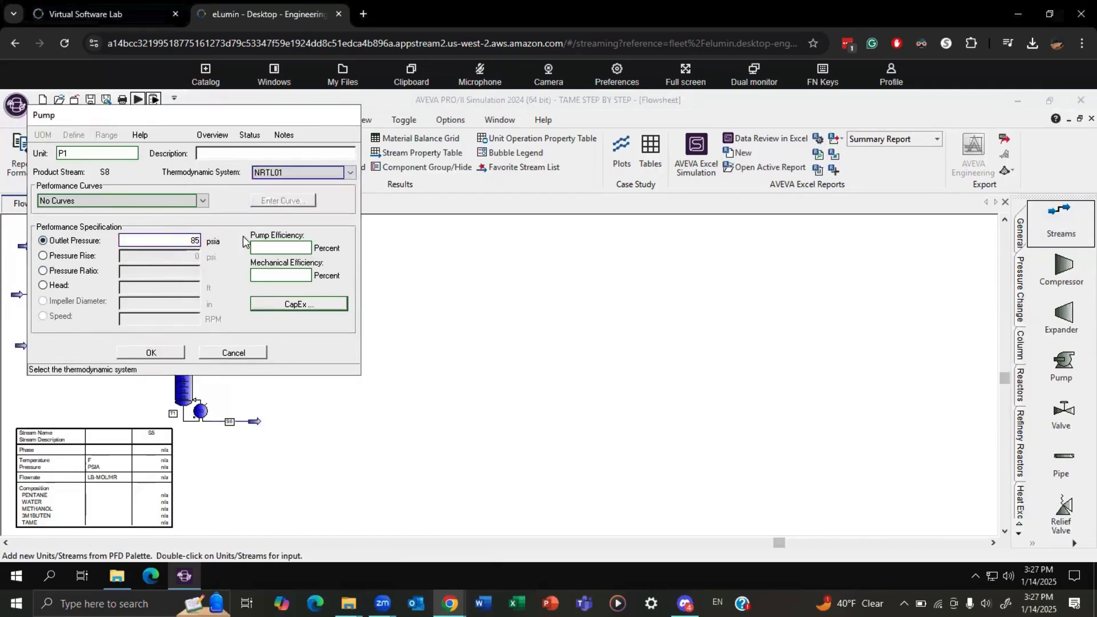
click(166, 353)
click(137, 100)
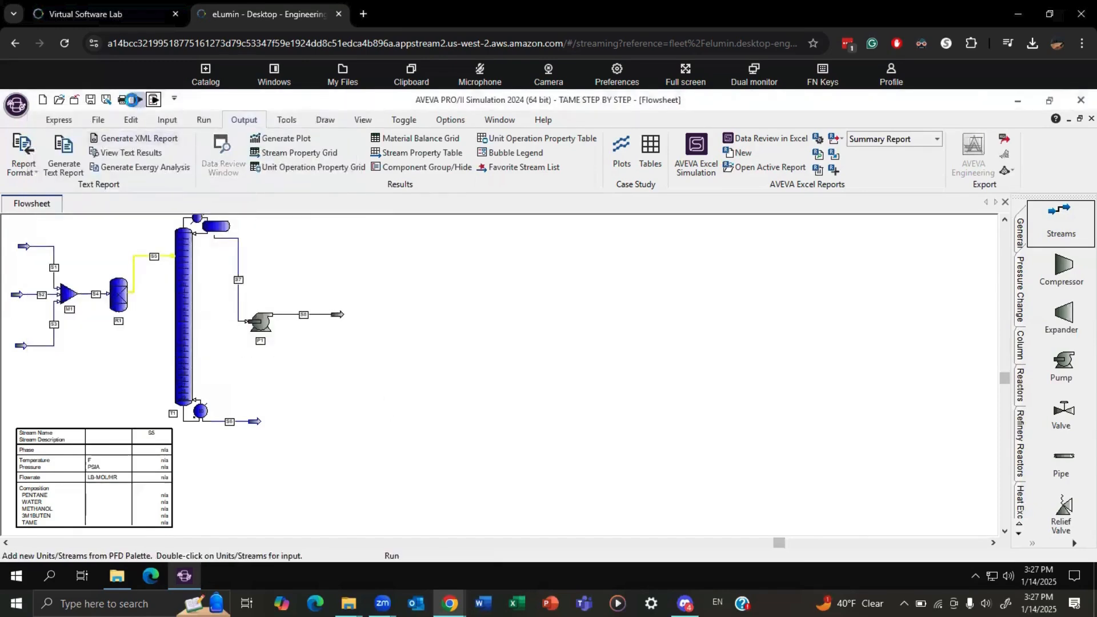
click(359, 379)
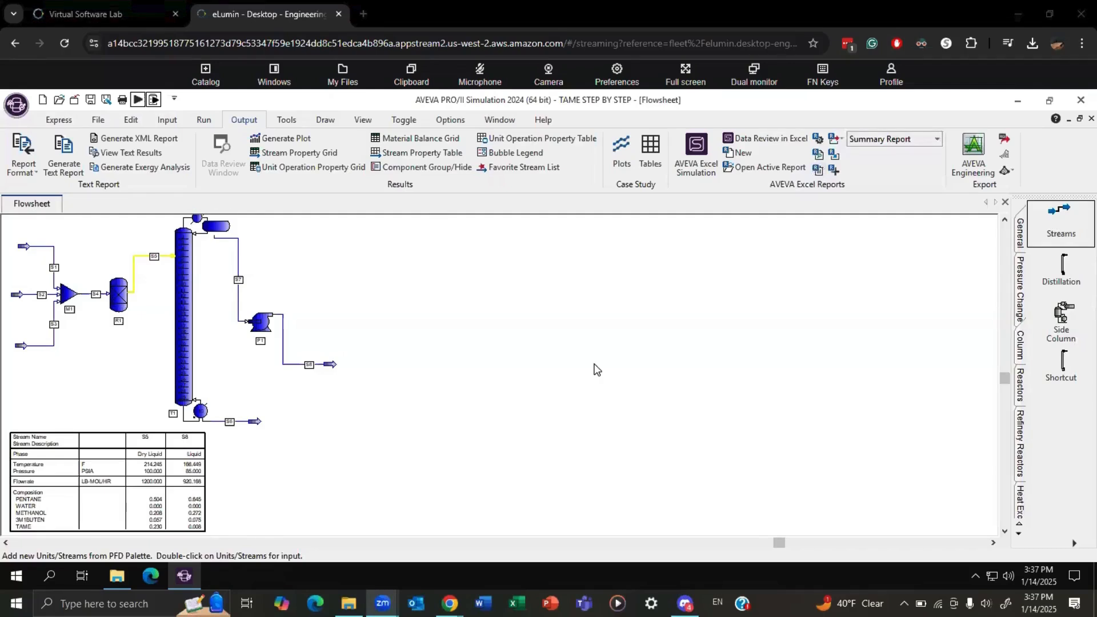
Add a distillation column with 20 theoretical trays and no condenser or reboiler beyond pump P1, and connect stream S8 as its feed.
click(1062, 268)
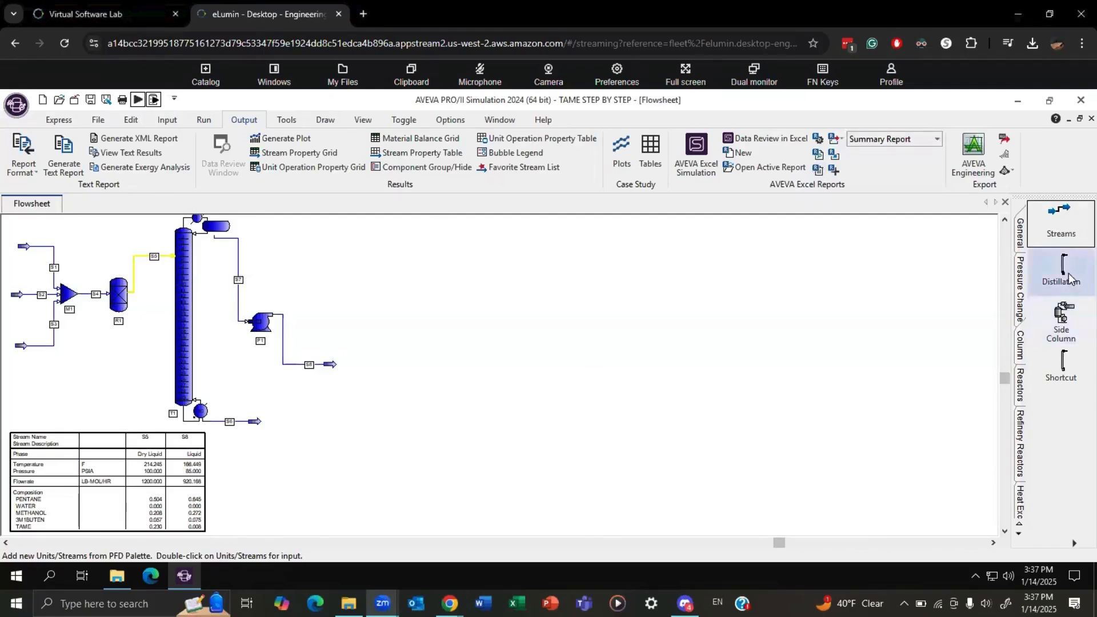
click(384, 352)
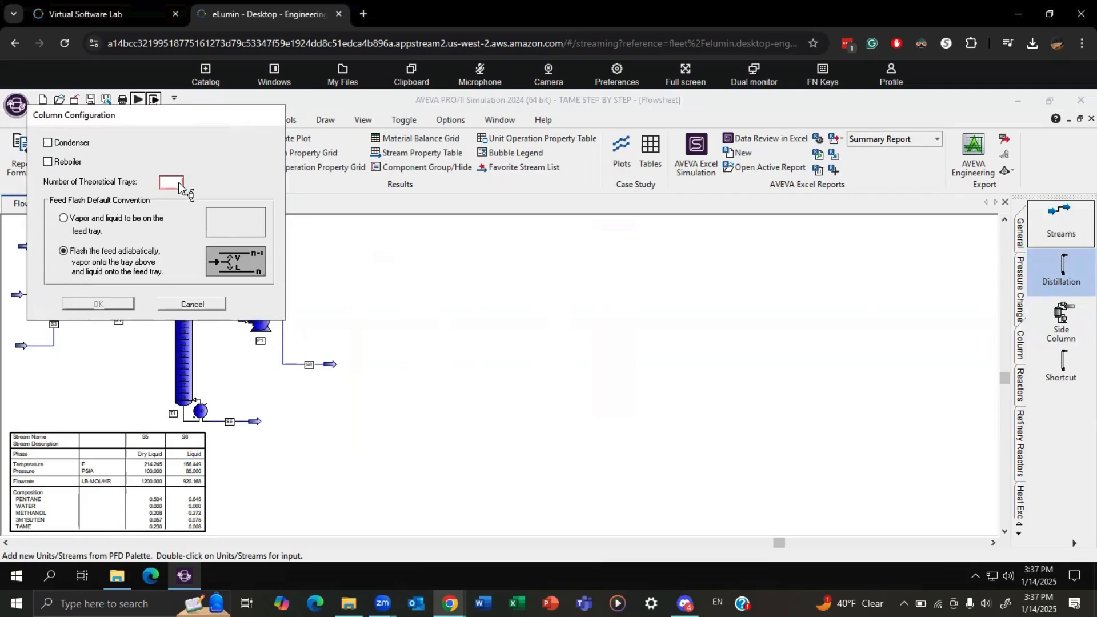
text(20)
click(98, 304)
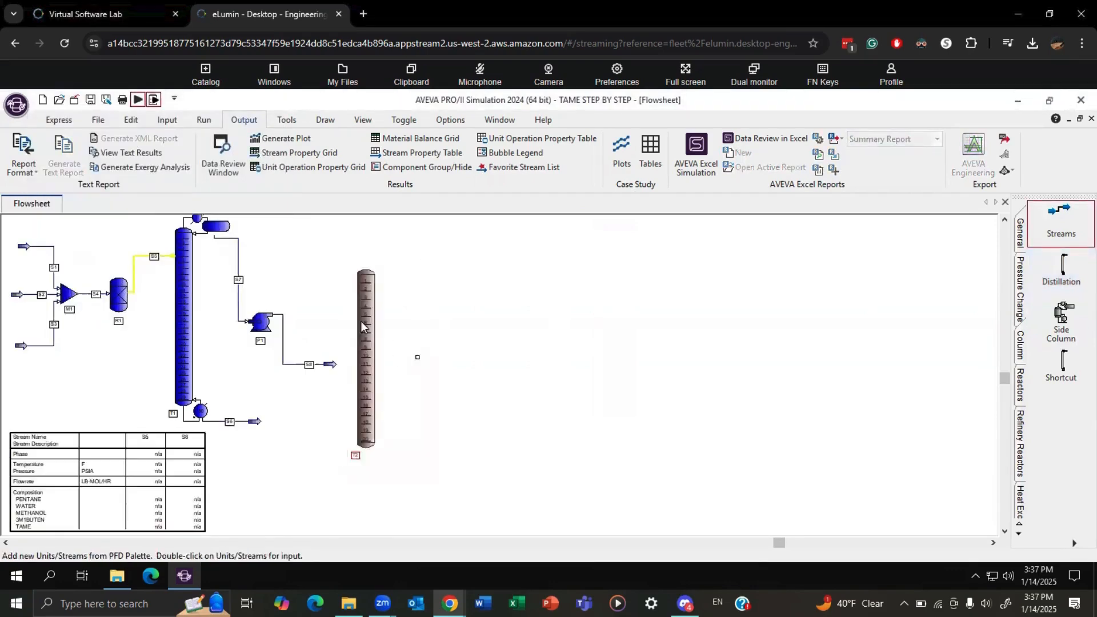
drag(329, 367, 357, 386)
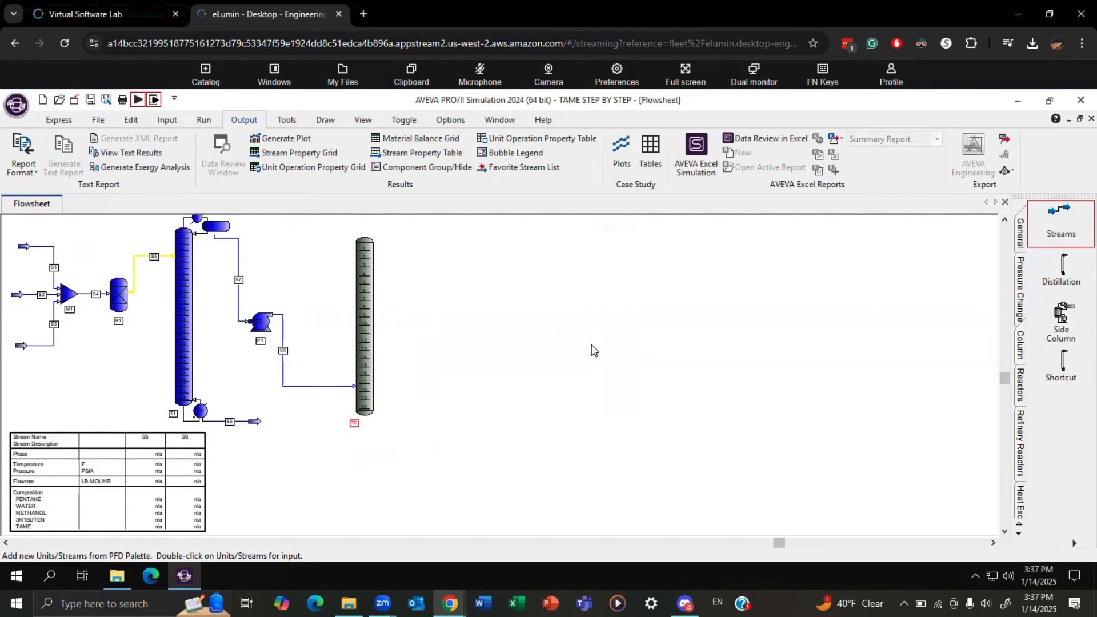
Draw a new feed stream into the upper part of column T2.
click(1077, 217)
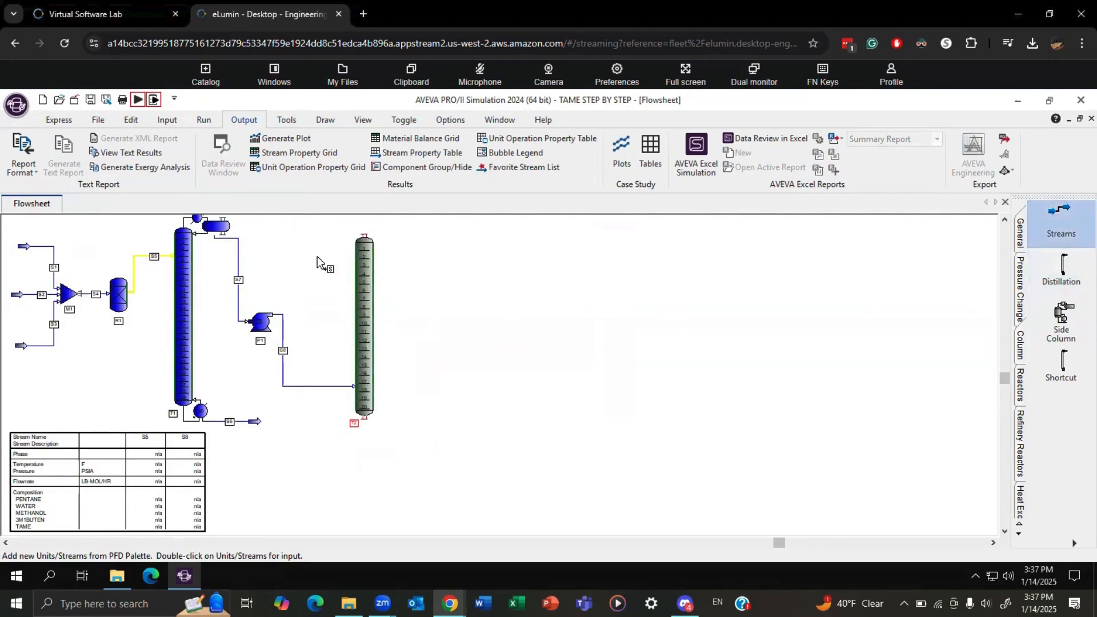
click(312, 236)
click(355, 279)
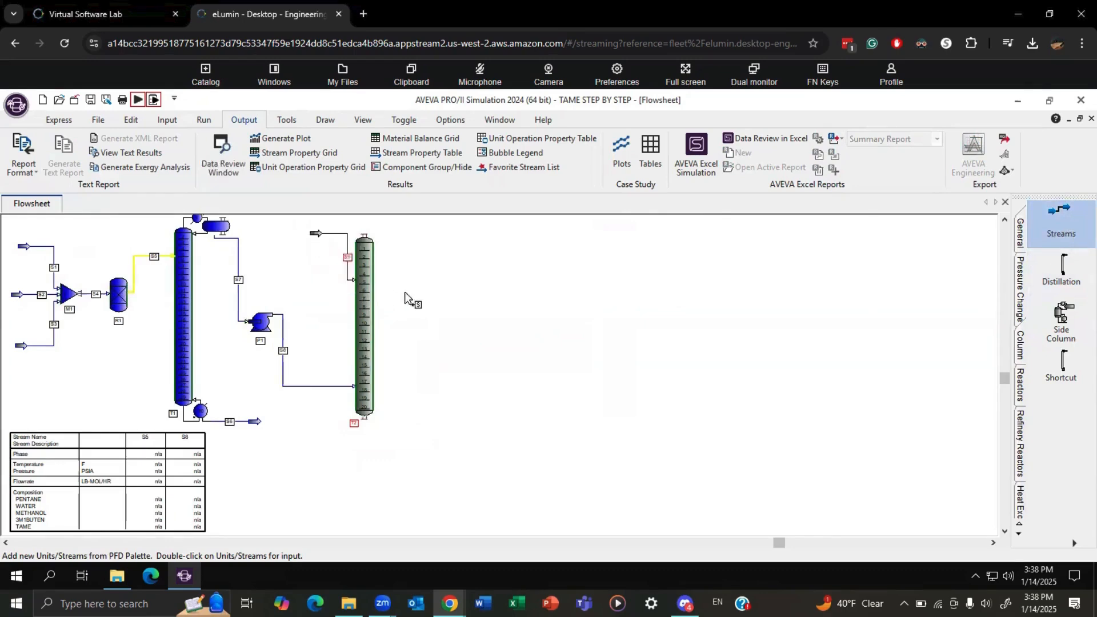
Define feed stream S9 by individual component flowrates with 1550 lb-mol/hr of water.
double_click(348, 258)
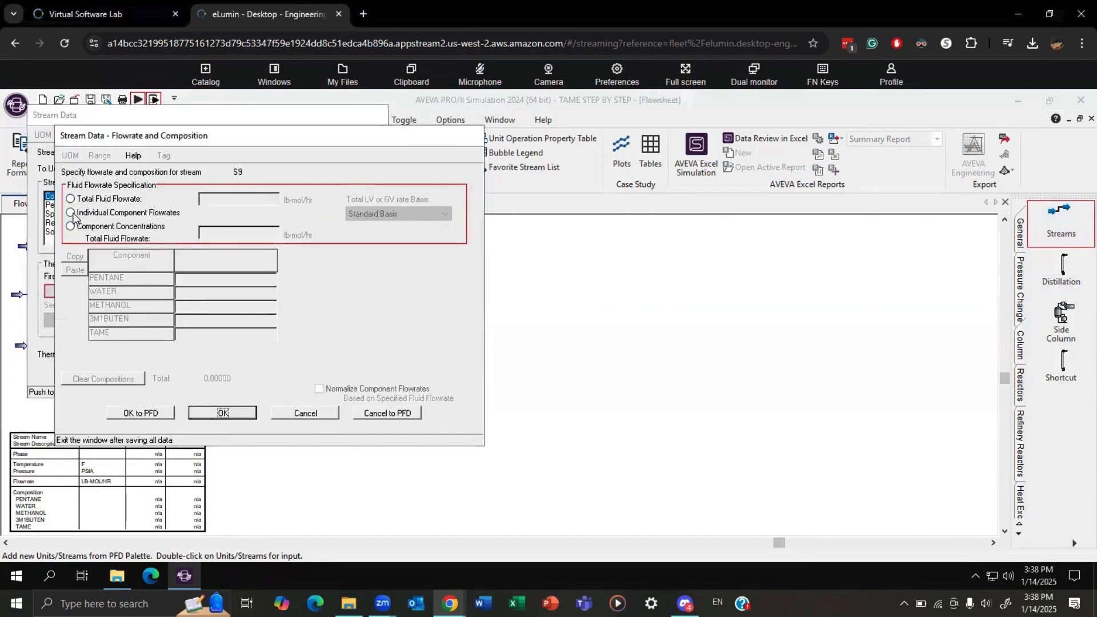
click(71, 212)
text(1550)
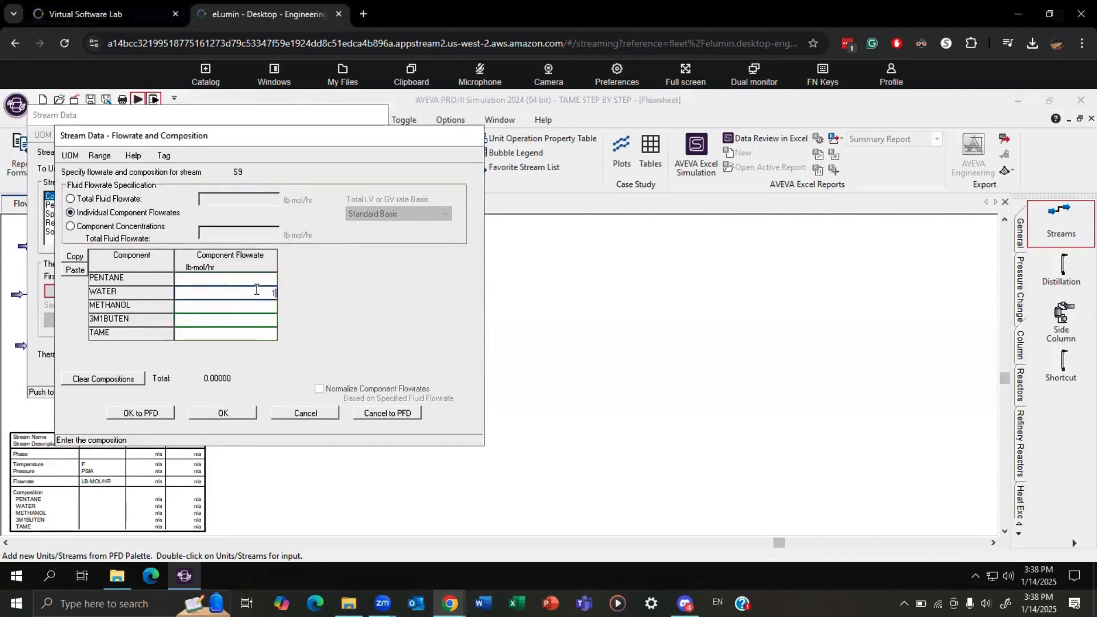
click(242, 413)
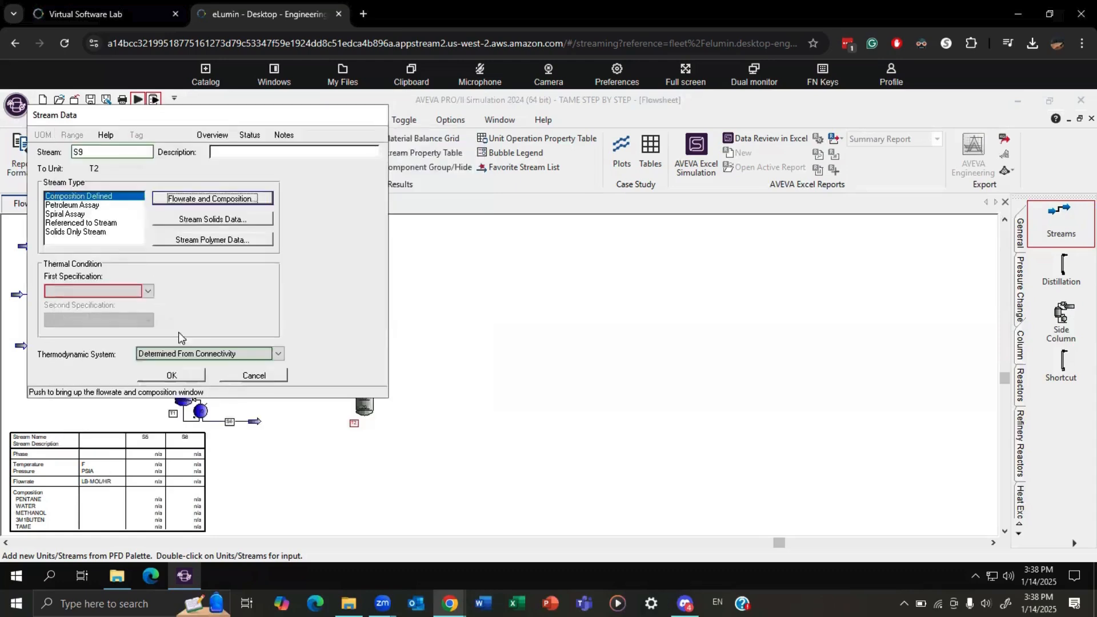
Specify stream S9's thermal condition with a temperature of 90 F and a pressure of 85 psia.
click(147, 291)
click(111, 303)
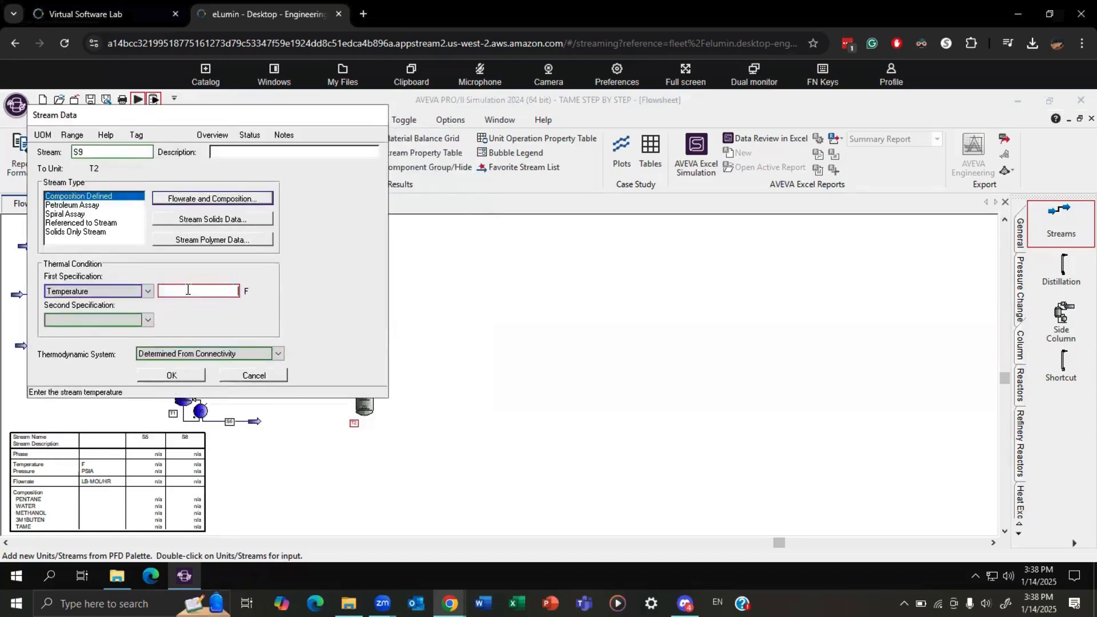
click(188, 290)
text(90)
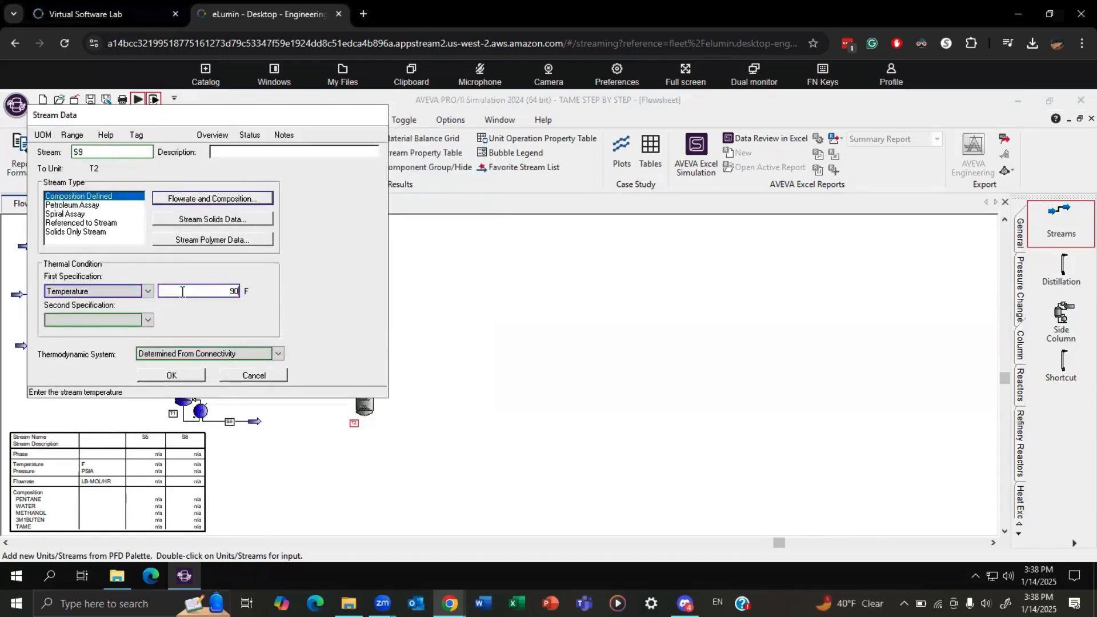
click(148, 321)
click(112, 335)
click(176, 320)
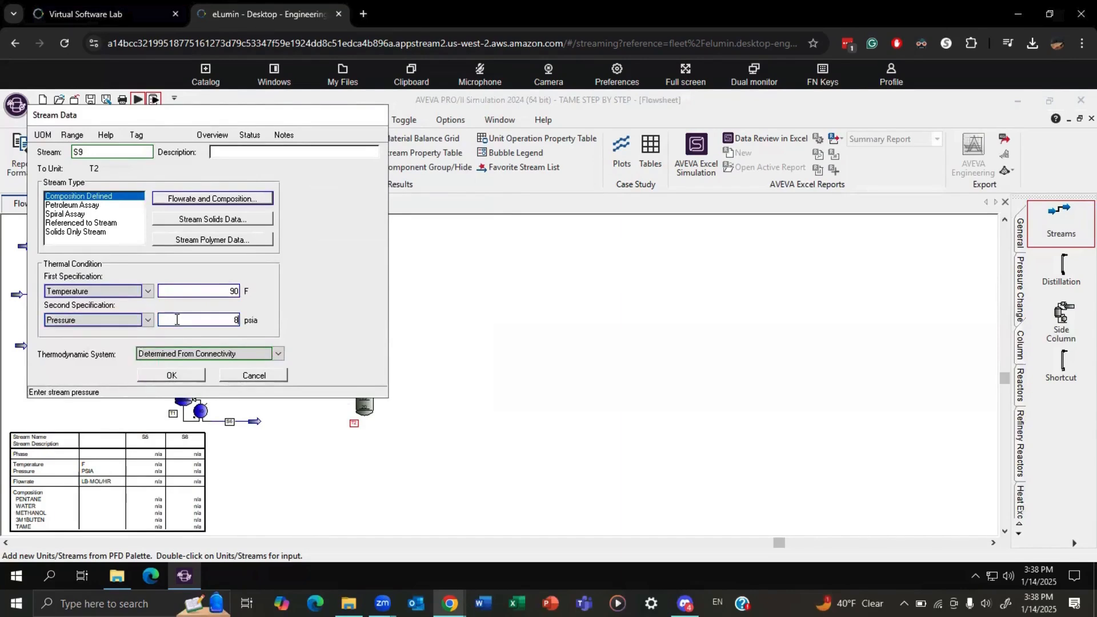
text(85)
click(184, 376)
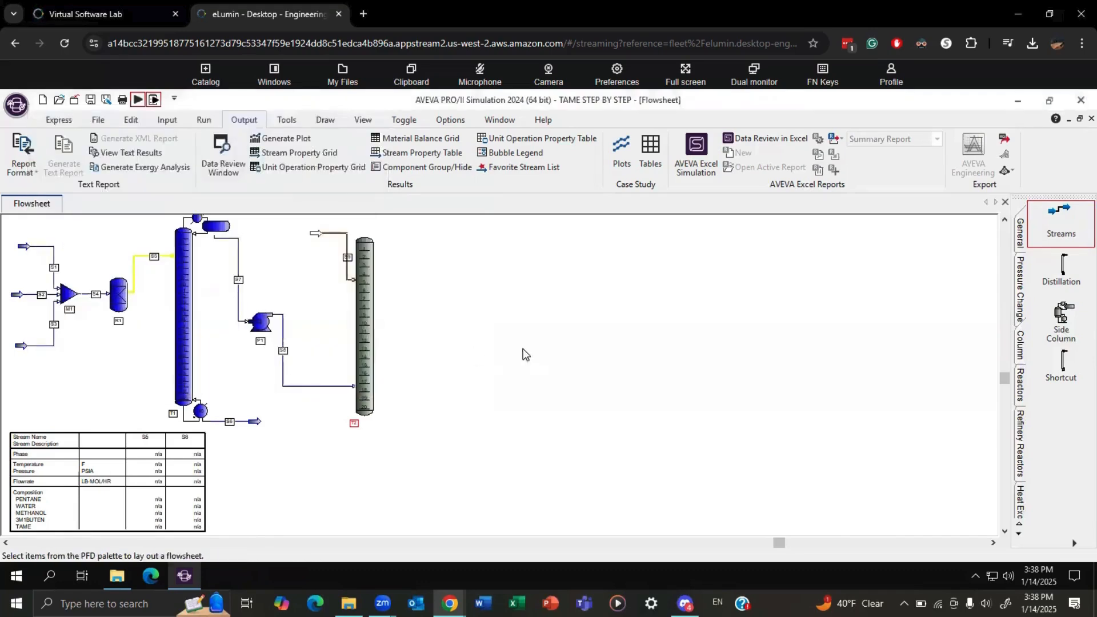
Draw an overhead product stream and a bottoms product stream from column T2.
click(1076, 244)
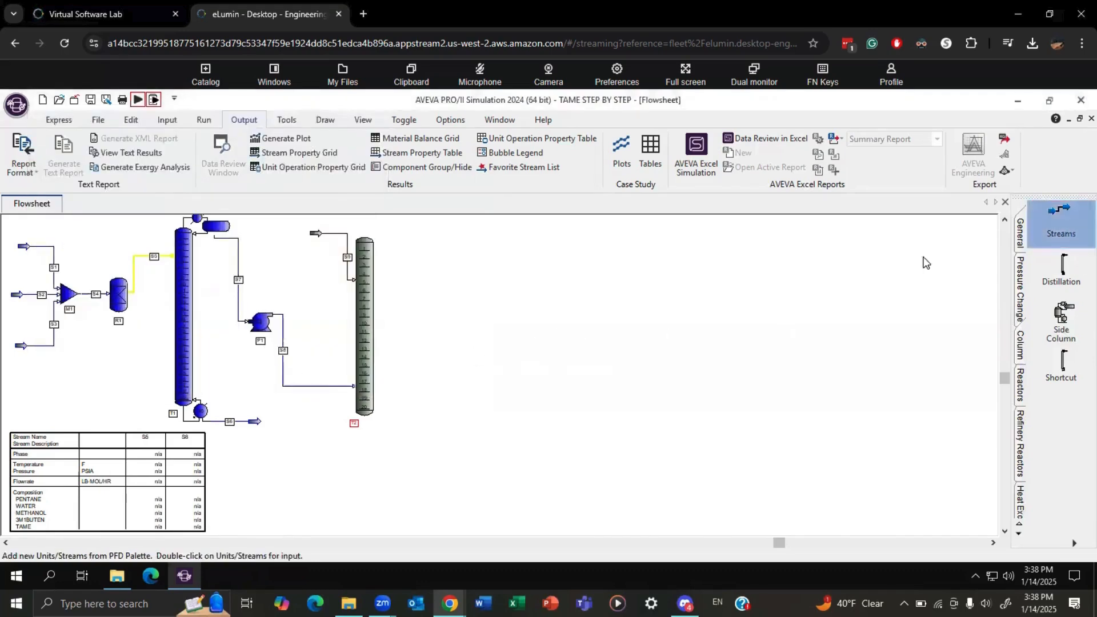
click(366, 239)
click(483, 229)
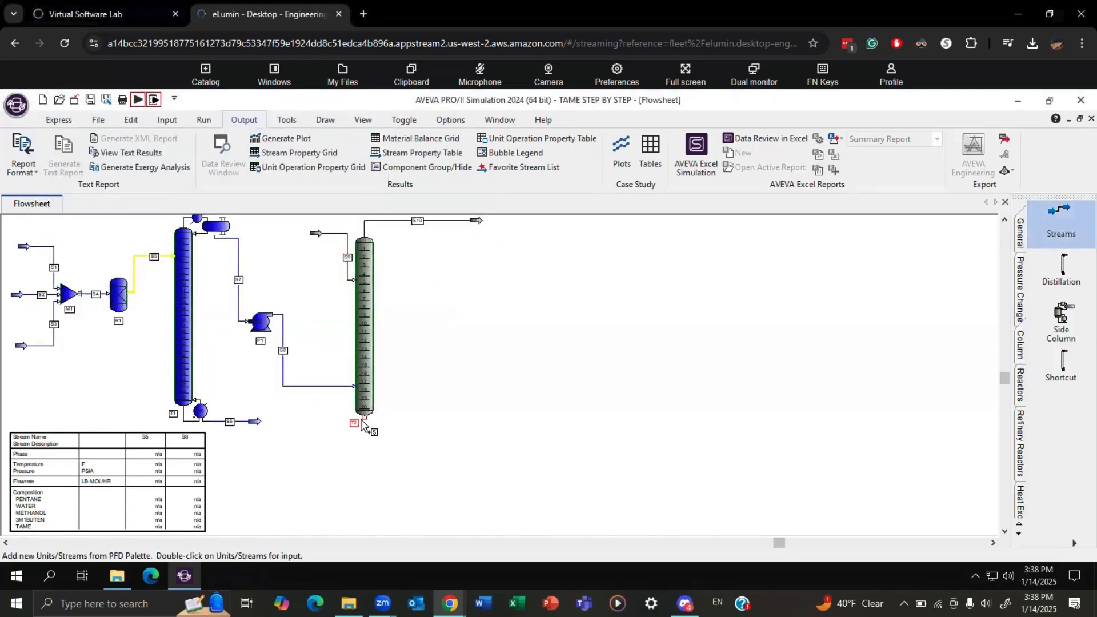
click(366, 426)
click(469, 457)
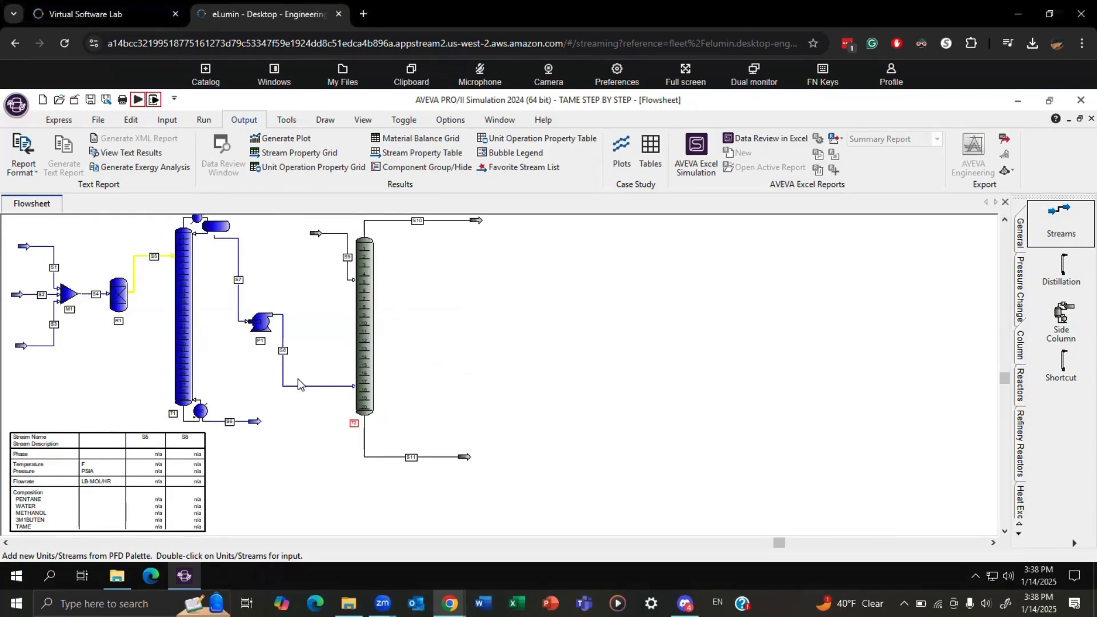
Set column T2's overall pressure profile to a top tray pressure of 85 psia.
double_click(369, 317)
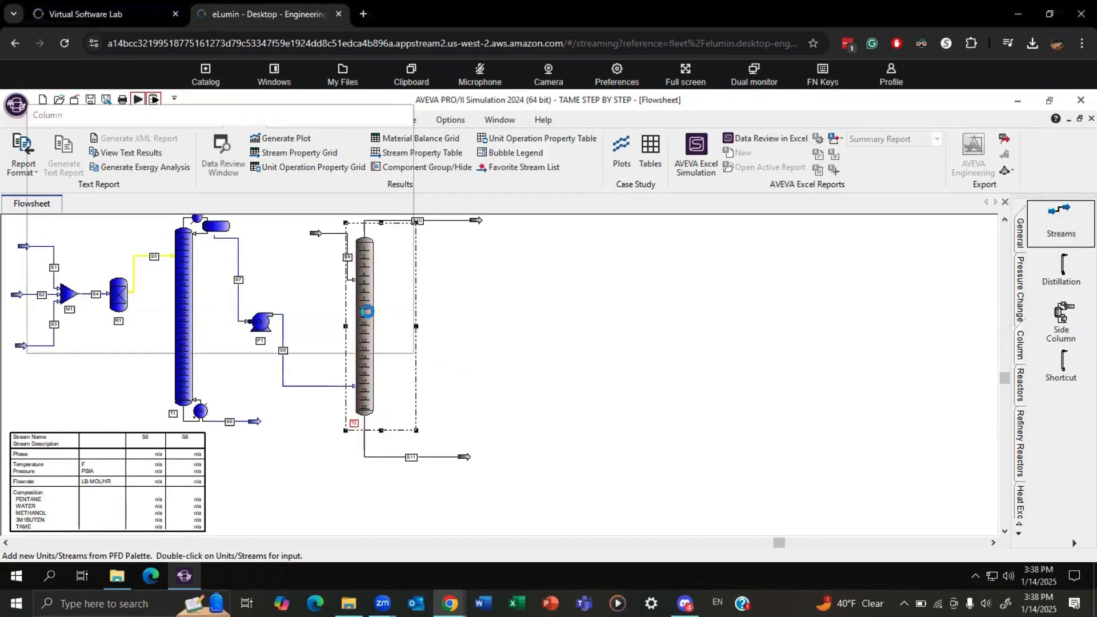
click(69, 167)
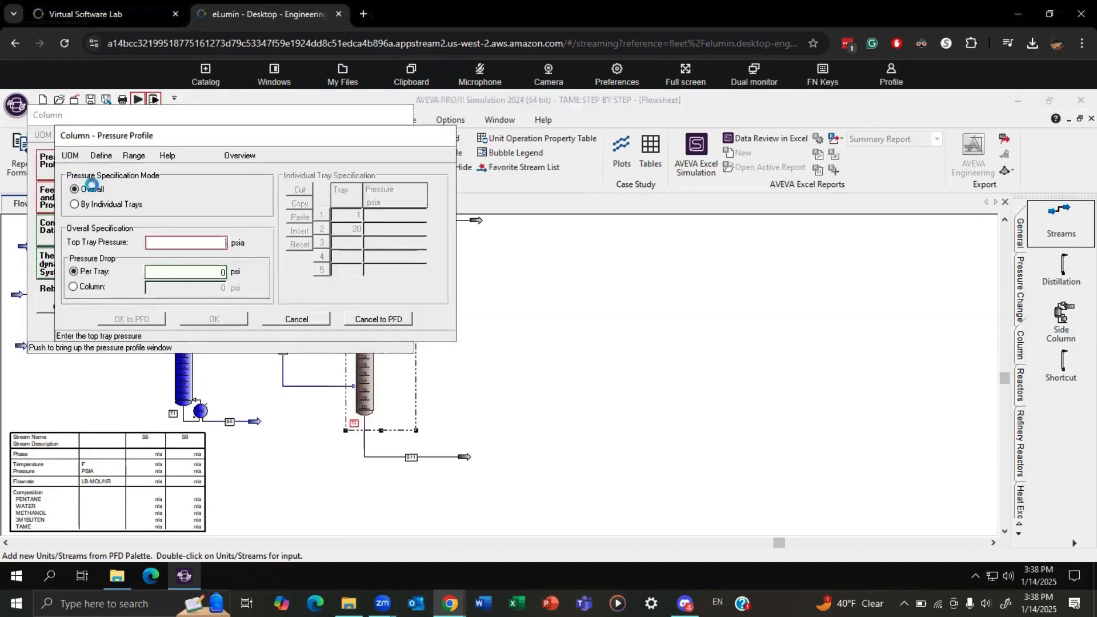
text(85)
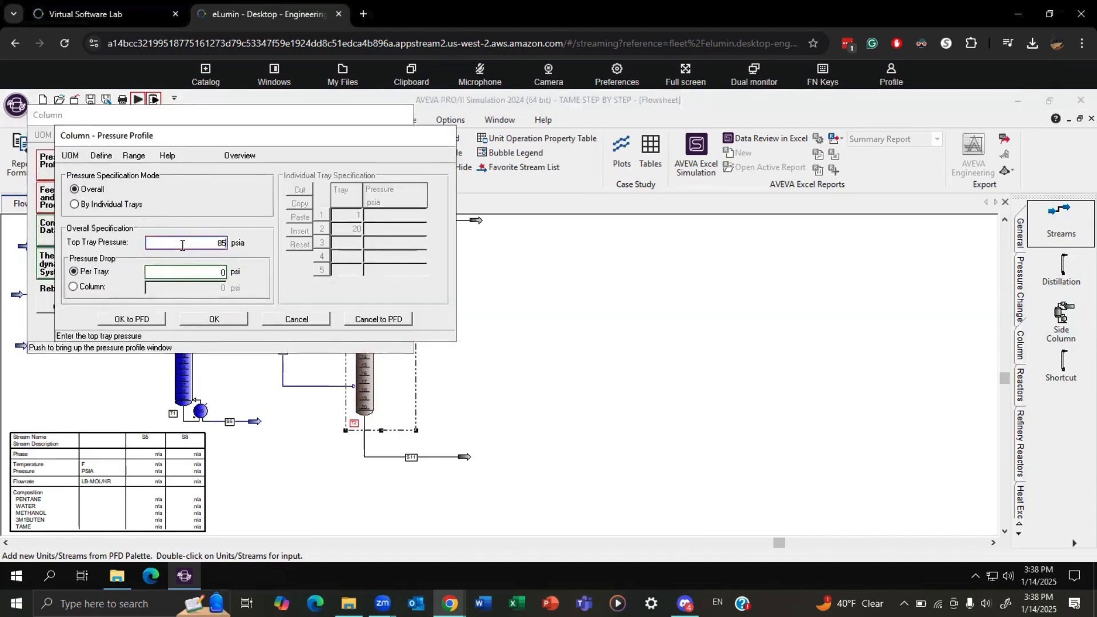
click(215, 321)
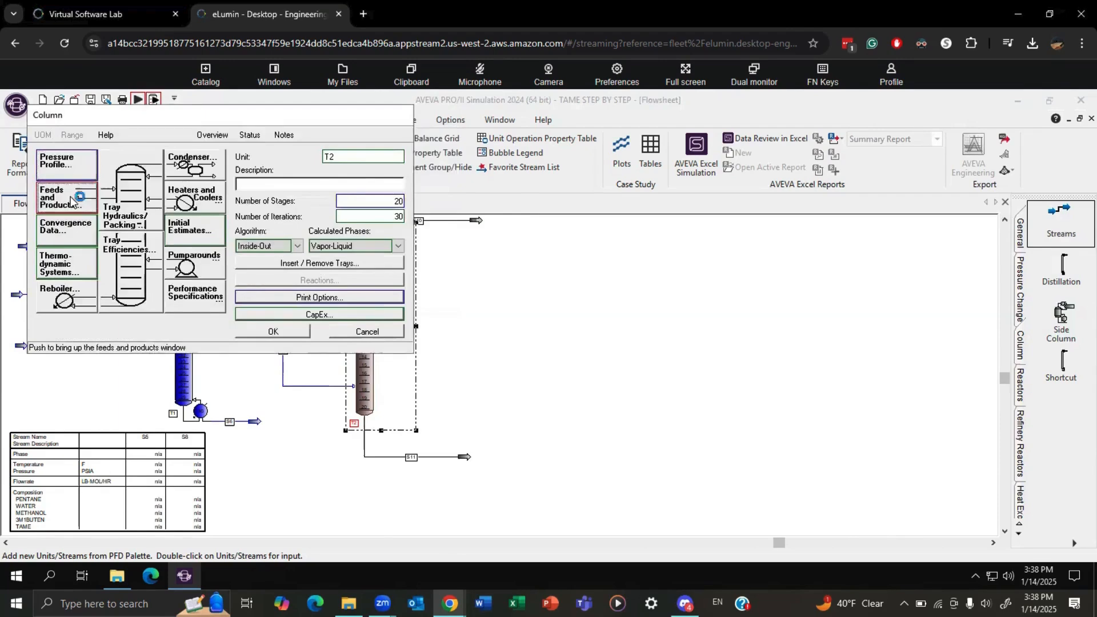
Assign column T2's feed S8 to tray 20 and S9 to tray 1, and estimate overhead product S10's rate as 920.168 lb-mol/hr.
click(47, 197)
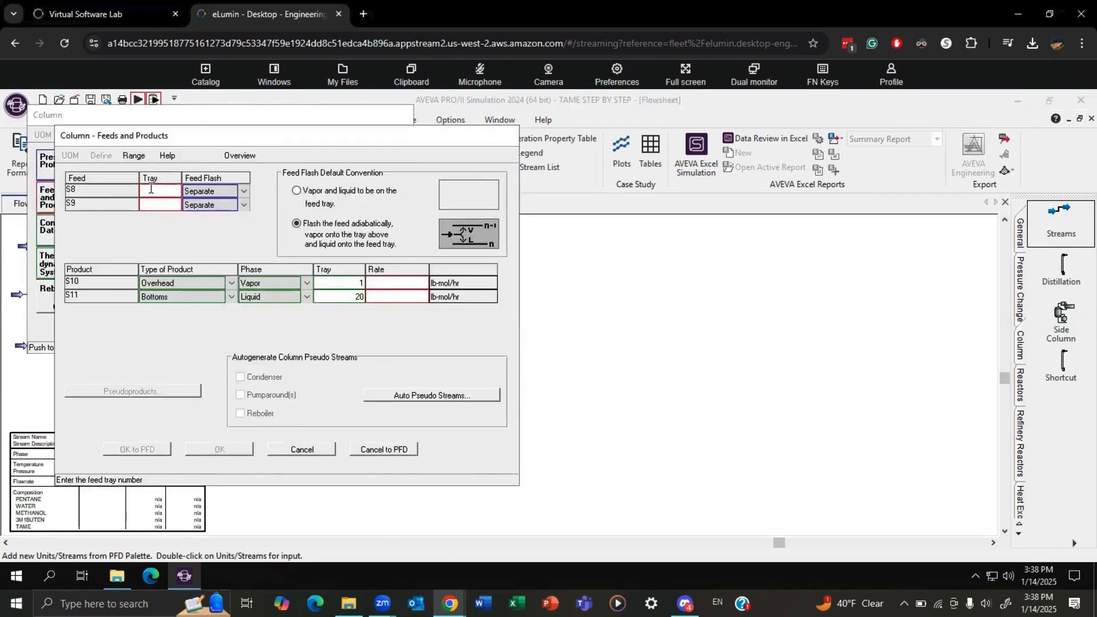
text(20)
click(150, 209)
text(1)
click(387, 281)
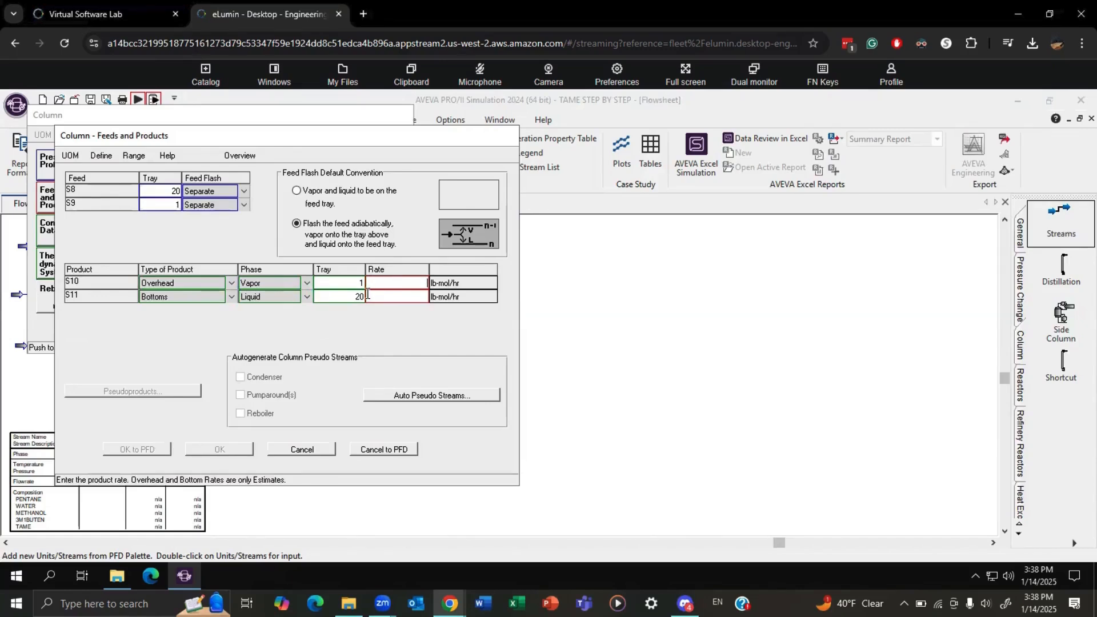
text(920.168)
click(233, 448)
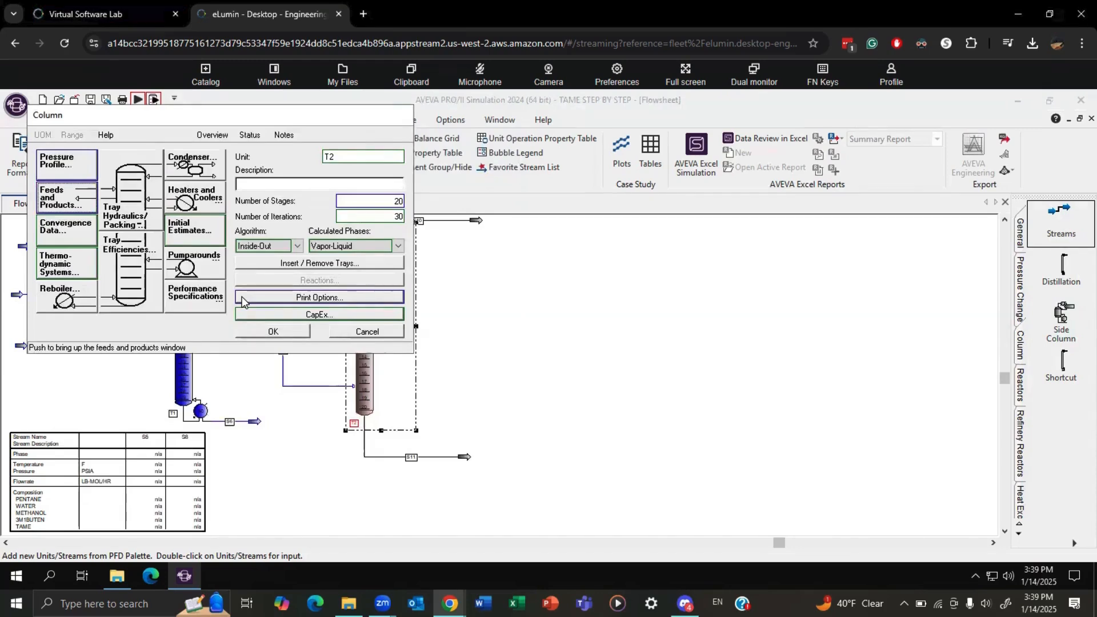
Set column T2's algorithm to Liquid-Liquid and use UNIF01 as the thermodynamic system for the complete column.
click(263, 246)
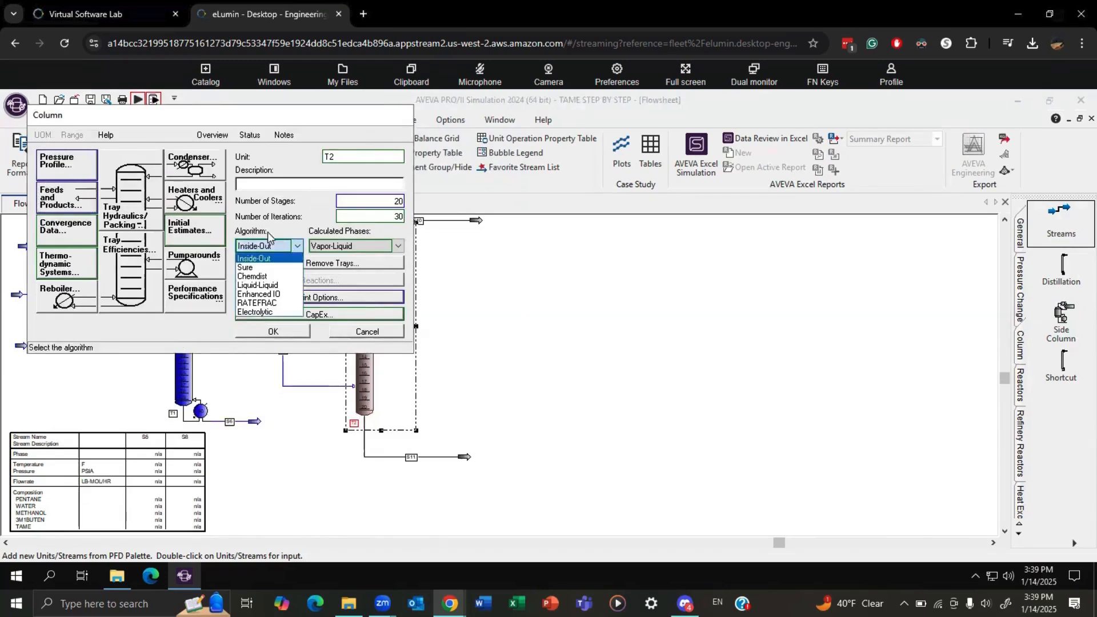
click(258, 285)
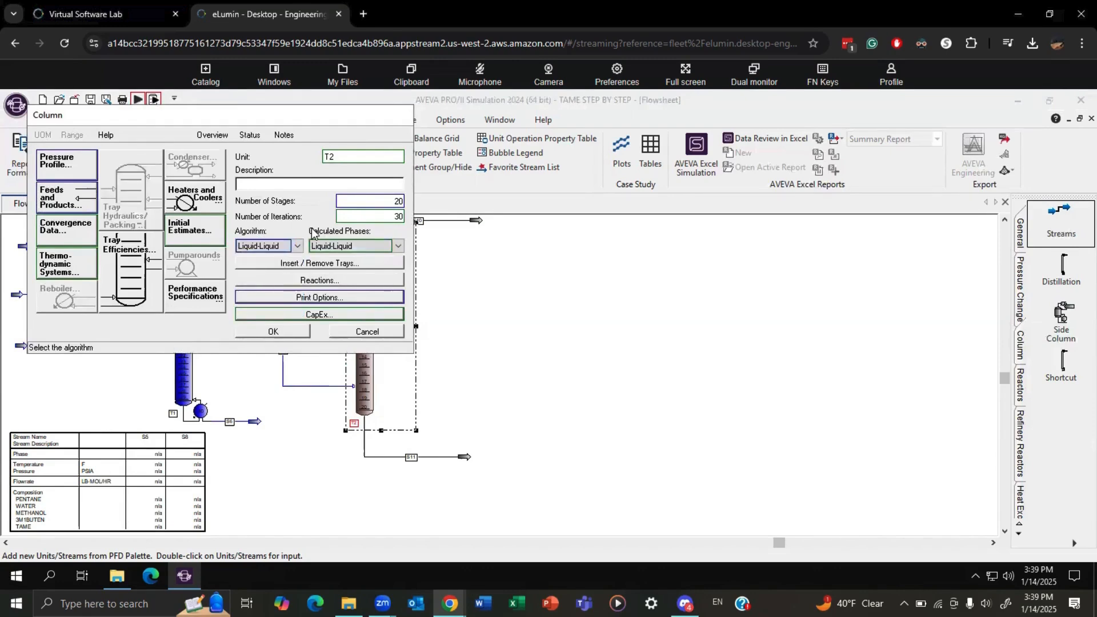
click(77, 266)
click(210, 187)
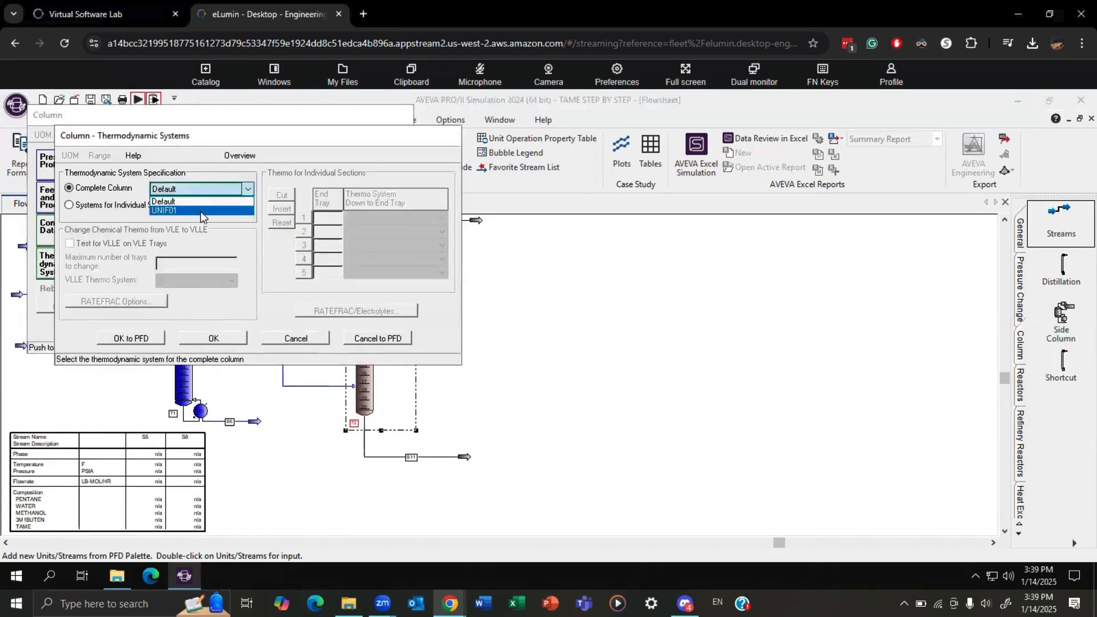
click(201, 211)
click(220, 336)
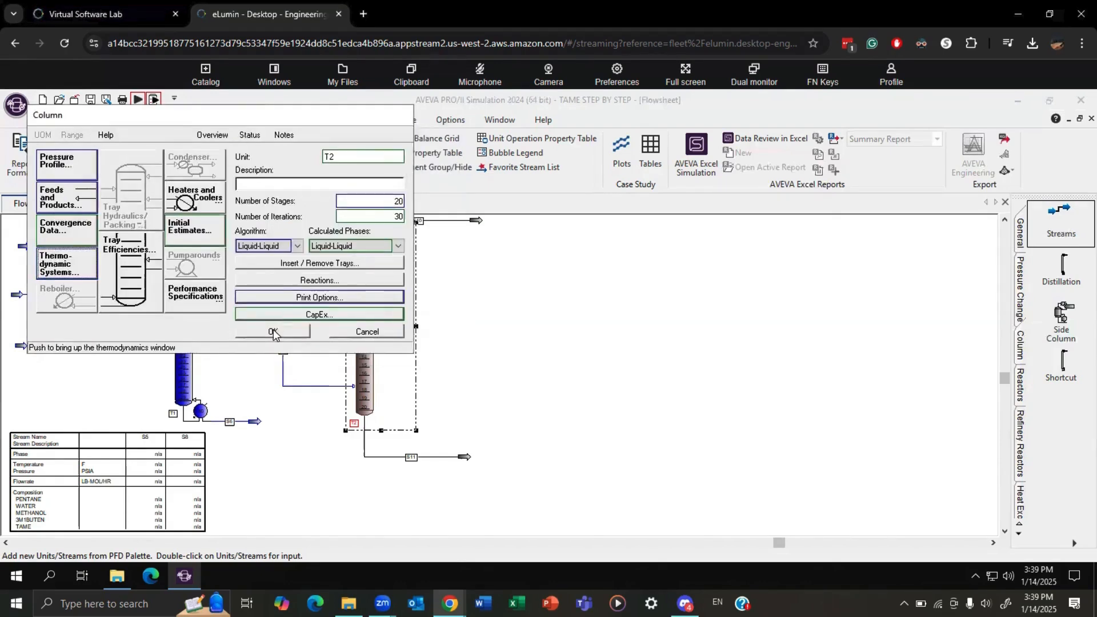
click(274, 333)
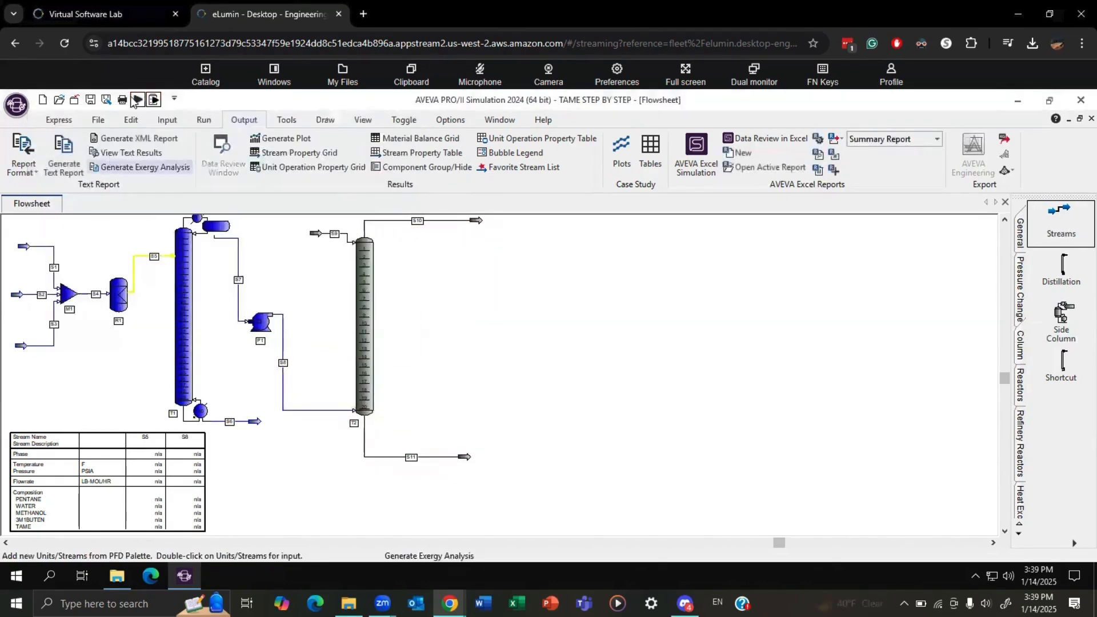
Run the simulation with liquid-liquid column T2 included.
click(139, 99)
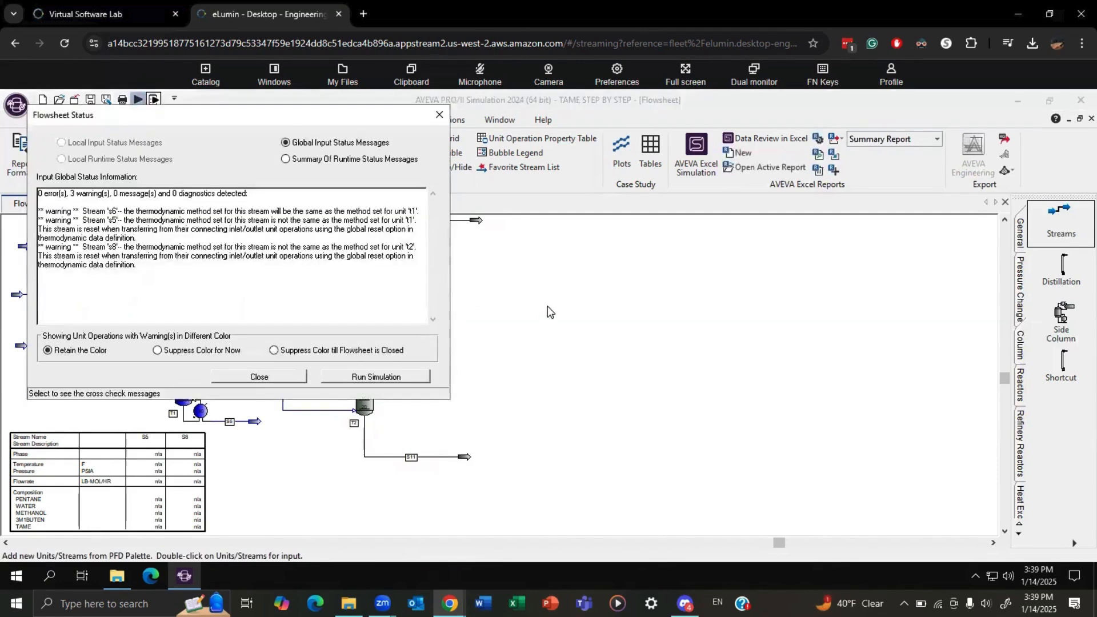
click(365, 377)
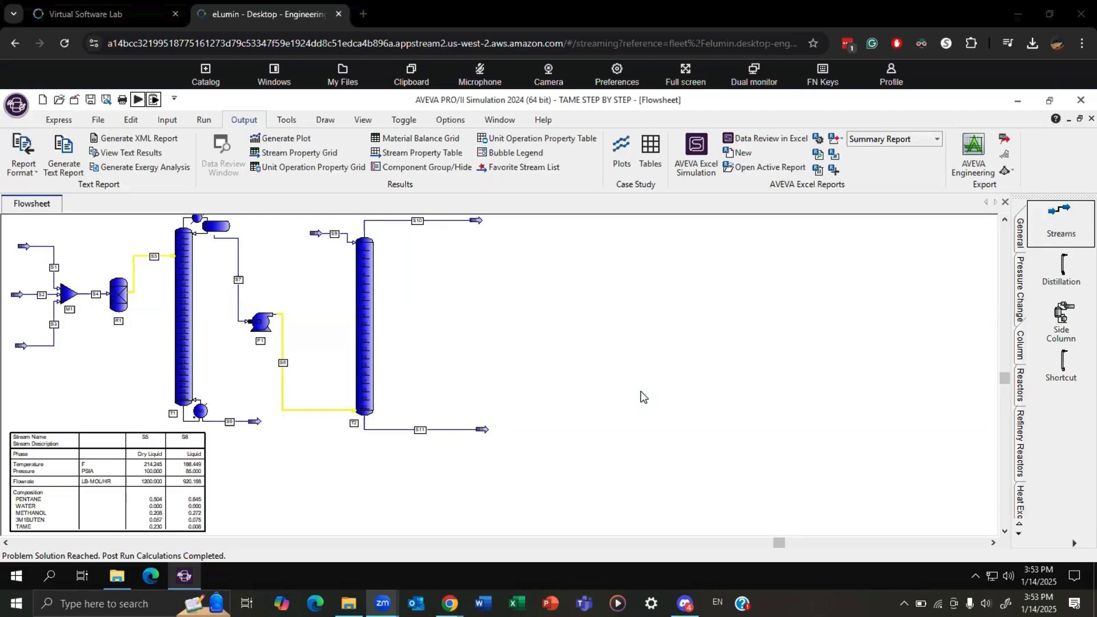
Add a distillation column with condenser, reboiler and 30 theoretical trays on the flowsheet beyond column T2.
click(1062, 270)
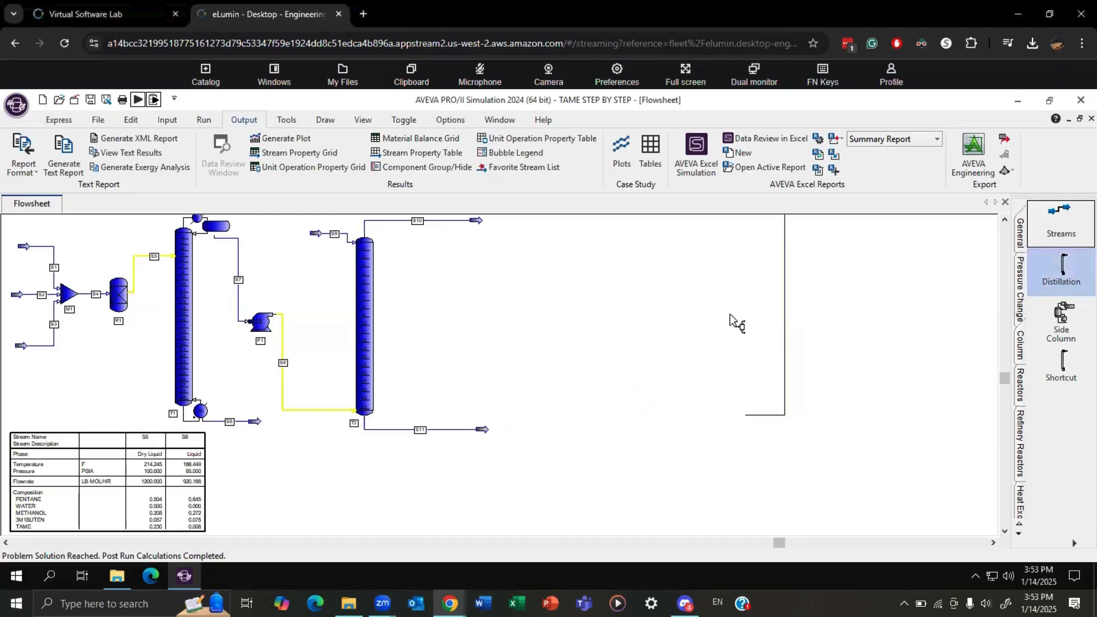
click(681, 337)
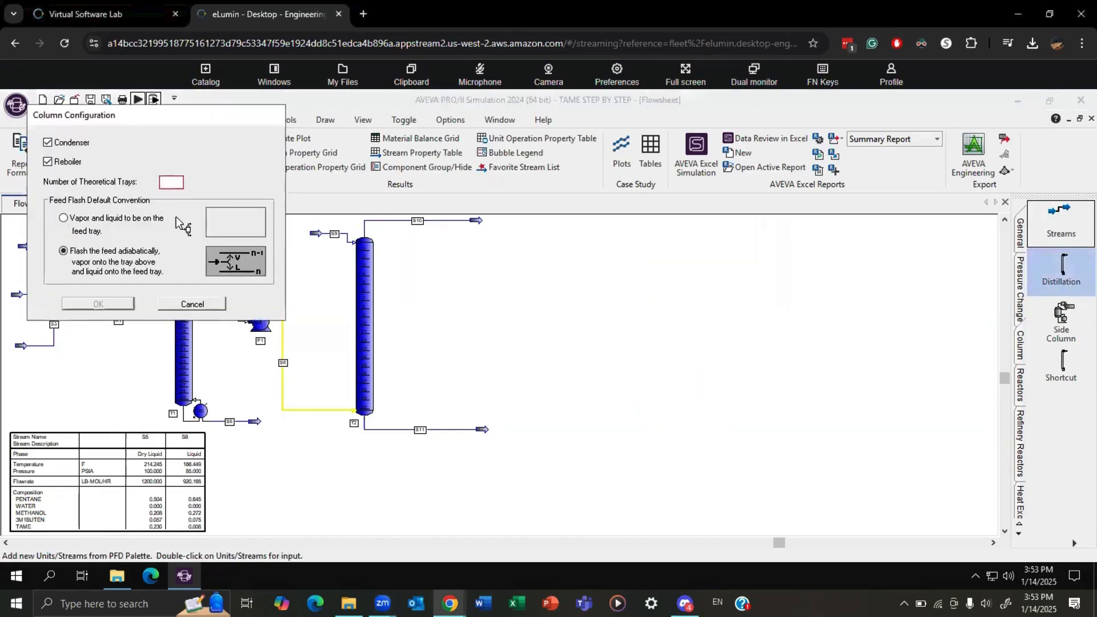
text(30)
key(Return)
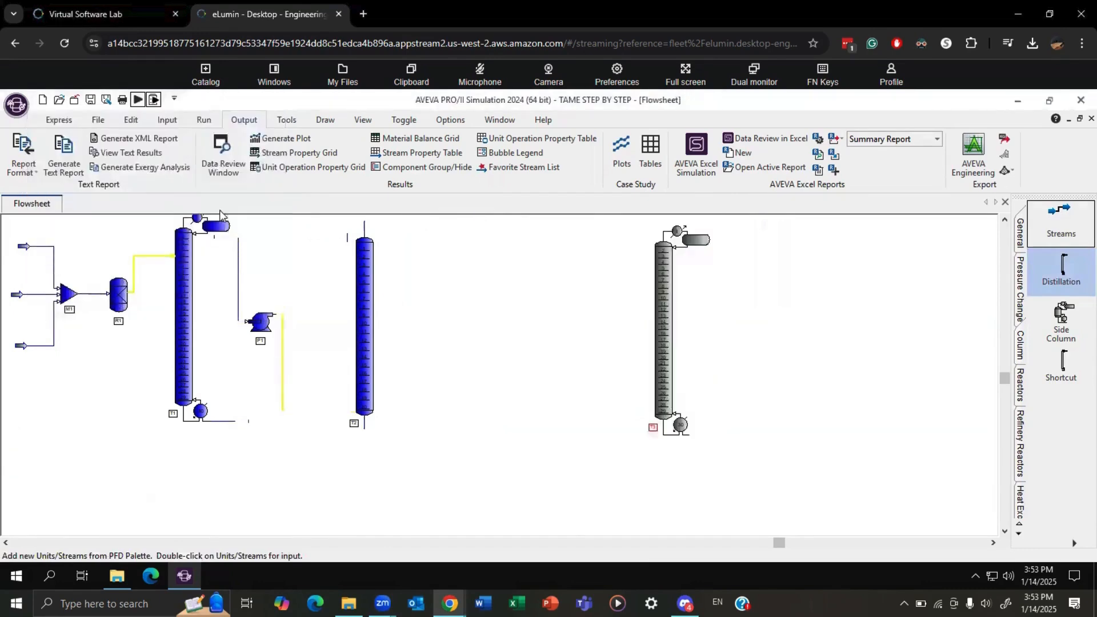
drag(668, 297, 655, 293)
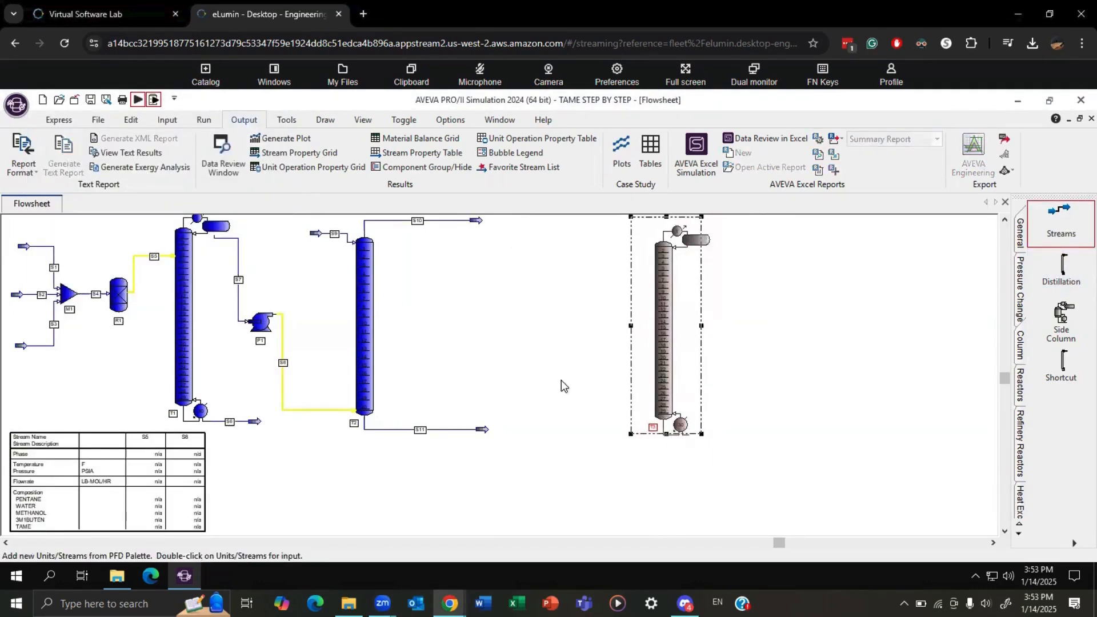
Connect T2's bottoms stream S11 as feed to column T3, and draw T3's bottoms stream S12 and overhead stream S13.
drag(485, 429, 639, 311)
click(1061, 223)
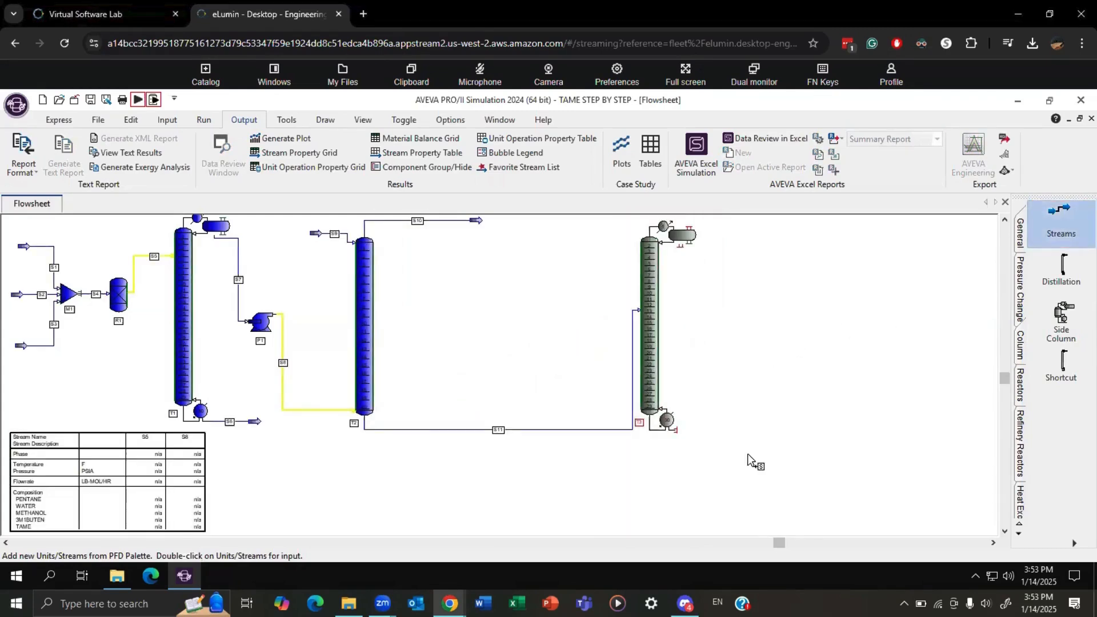
click(676, 430)
click(747, 433)
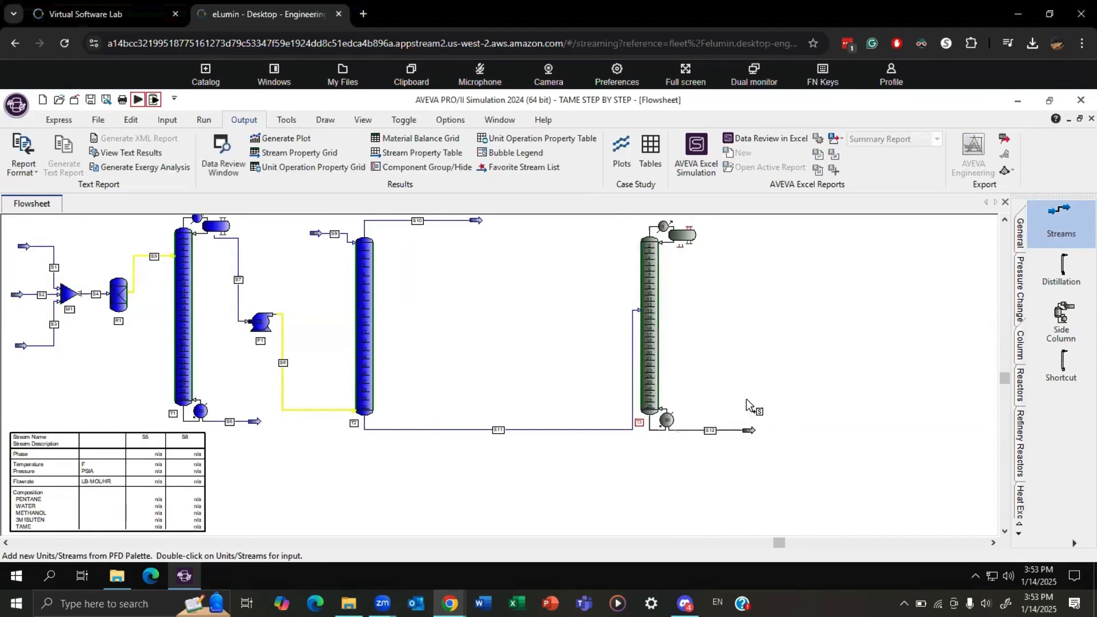
click(681, 245)
click(767, 351)
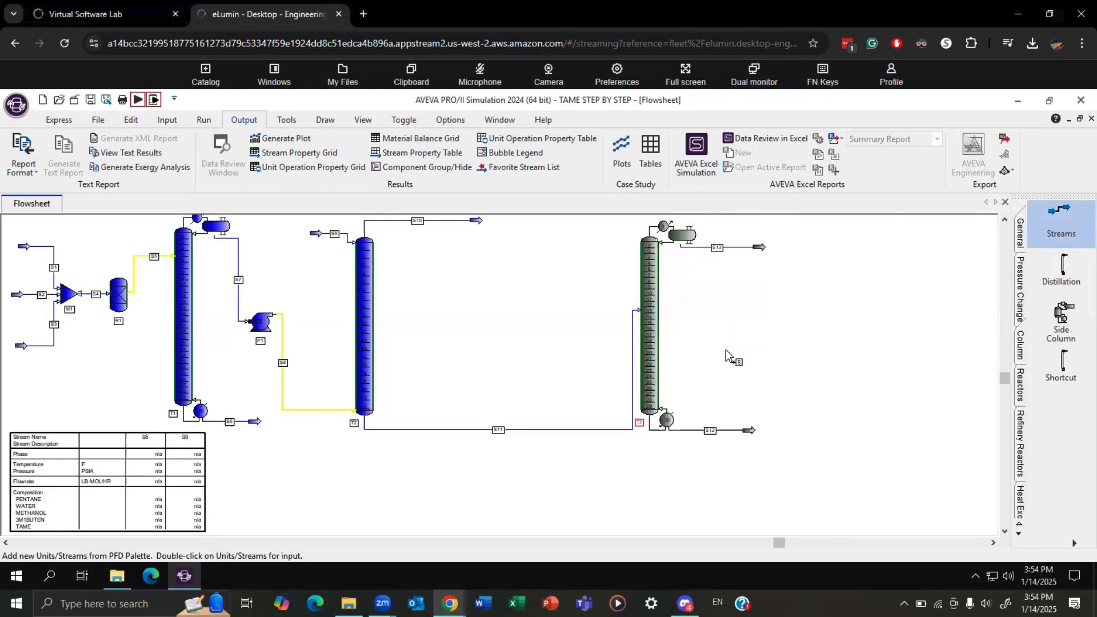
right_click(714, 322)
Use NRTL01 as the thermodynamic system for the complete column T3.
click(680, 320)
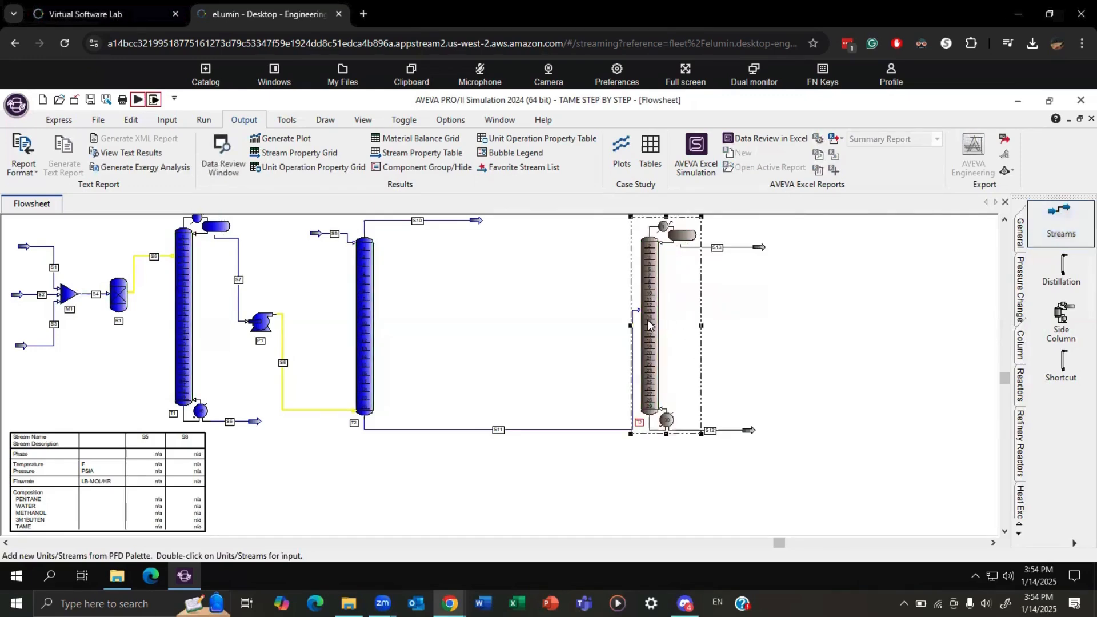
double_click(680, 326)
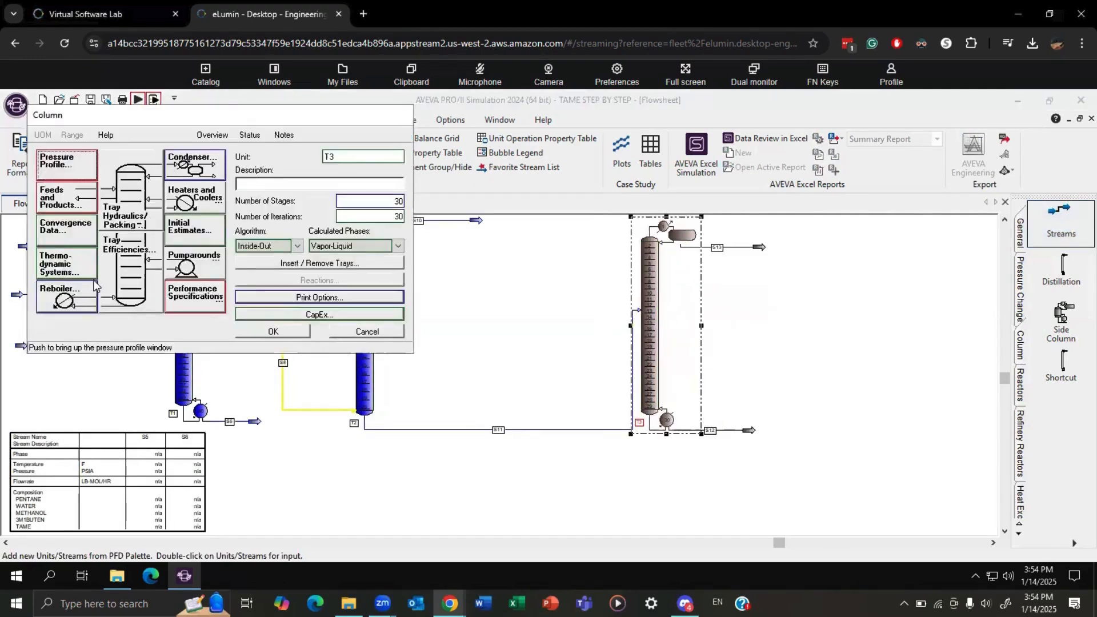
click(62, 266)
click(199, 191)
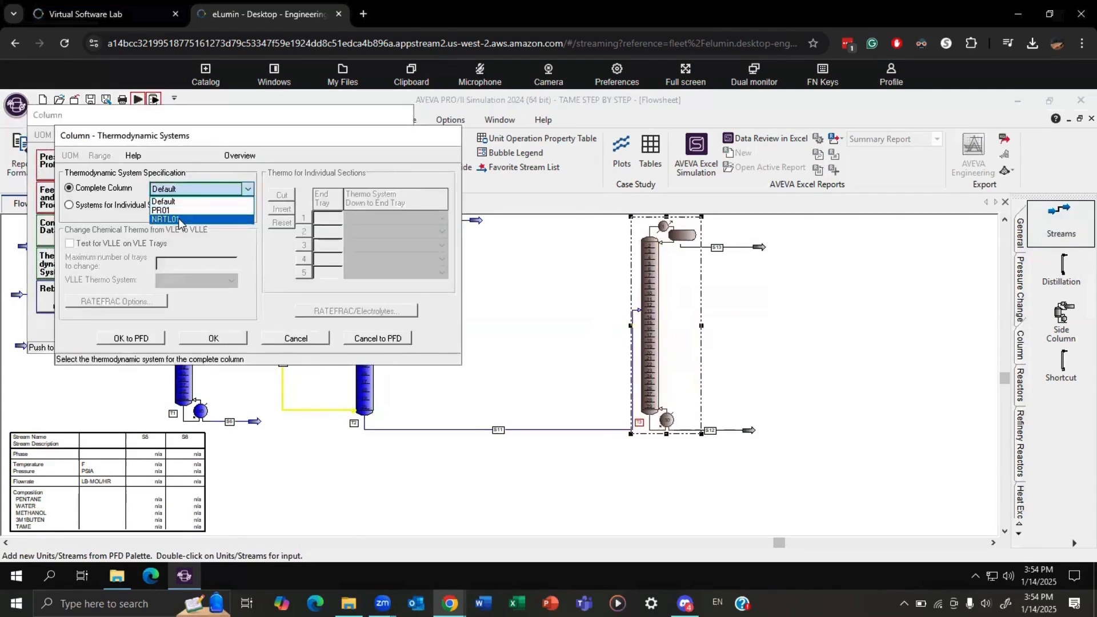
click(207, 219)
click(221, 341)
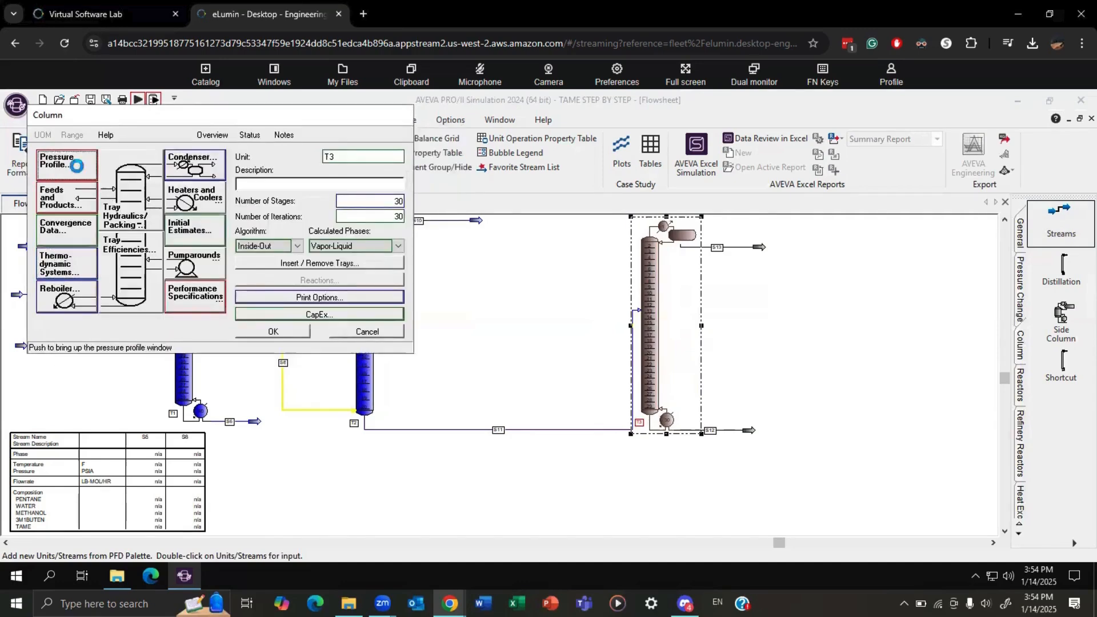
Set column T3's overall pressure profile to a top tray pressure of 85 psia.
click(46, 164)
text(85)
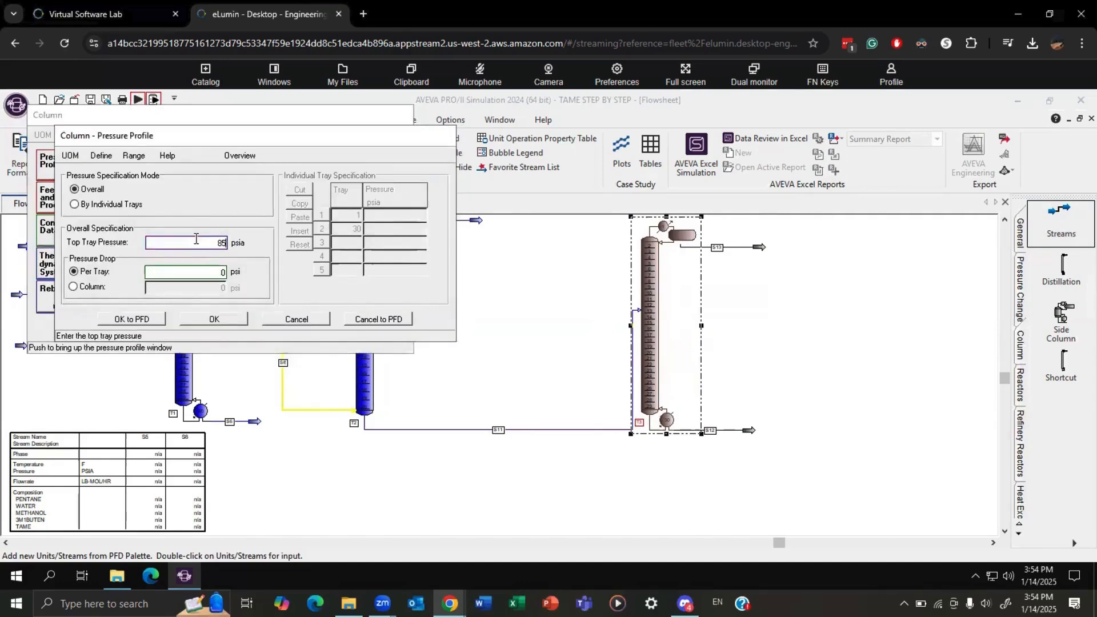
click(213, 321)
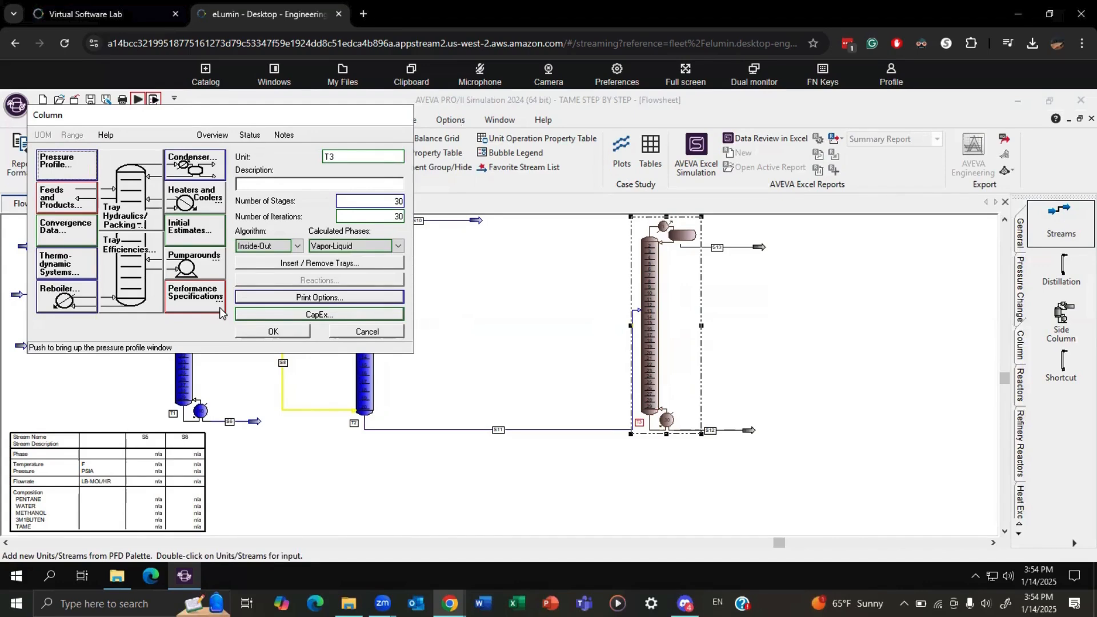
Decline the default reflux specification for T3 and base its first specification on the water composition of stream S13.
click(185, 294)
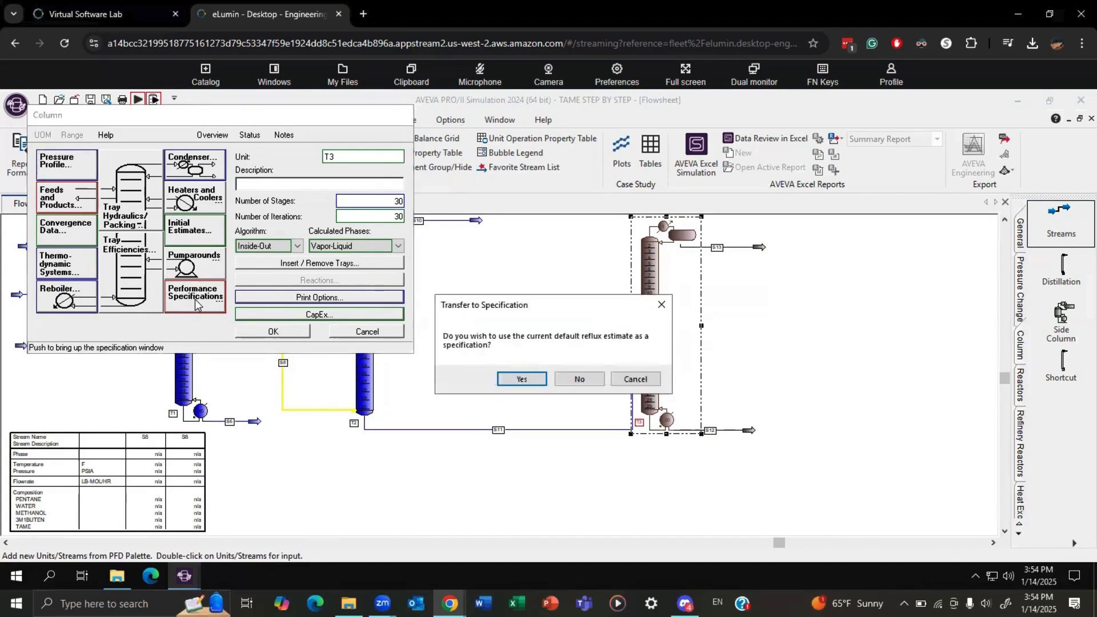
click(579, 380)
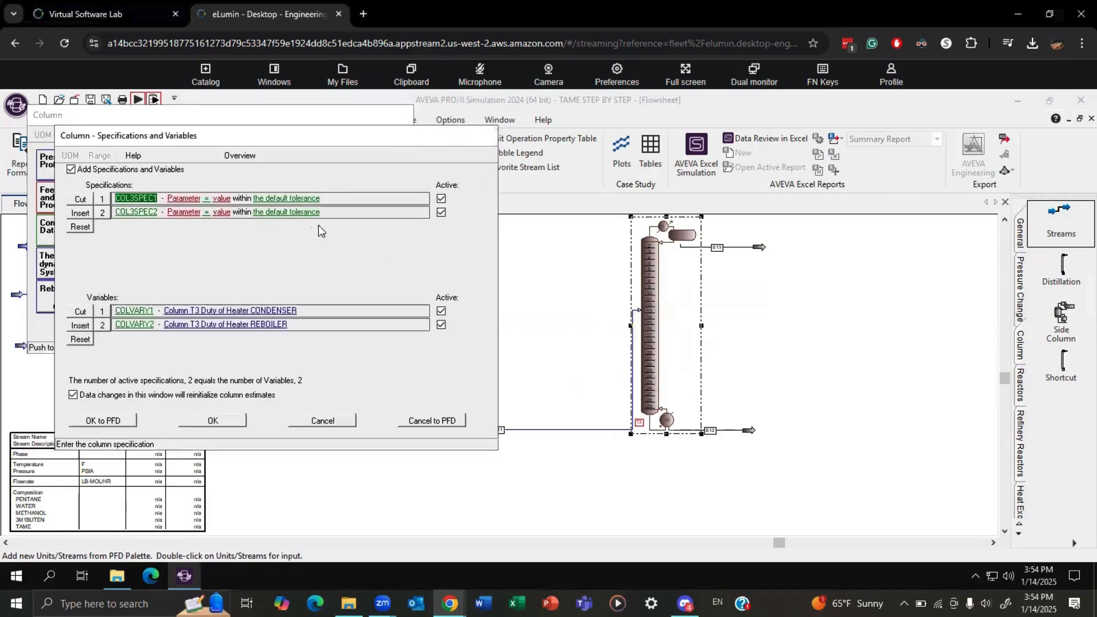
click(179, 207)
click(176, 214)
click(164, 227)
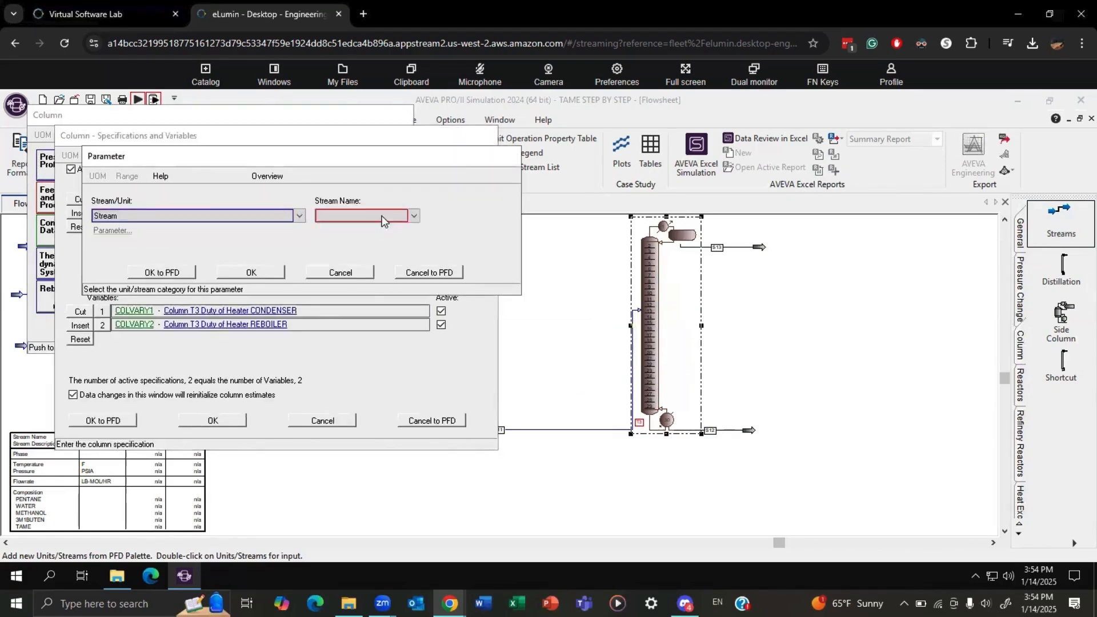
click(360, 216)
click(356, 238)
click(117, 231)
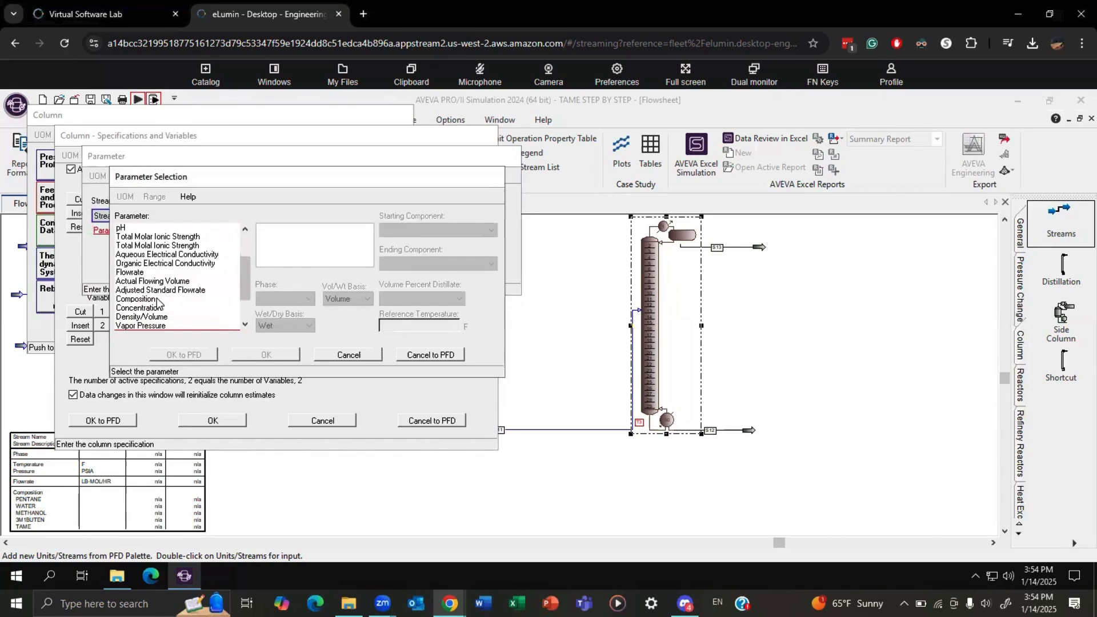
click(158, 298)
click(433, 231)
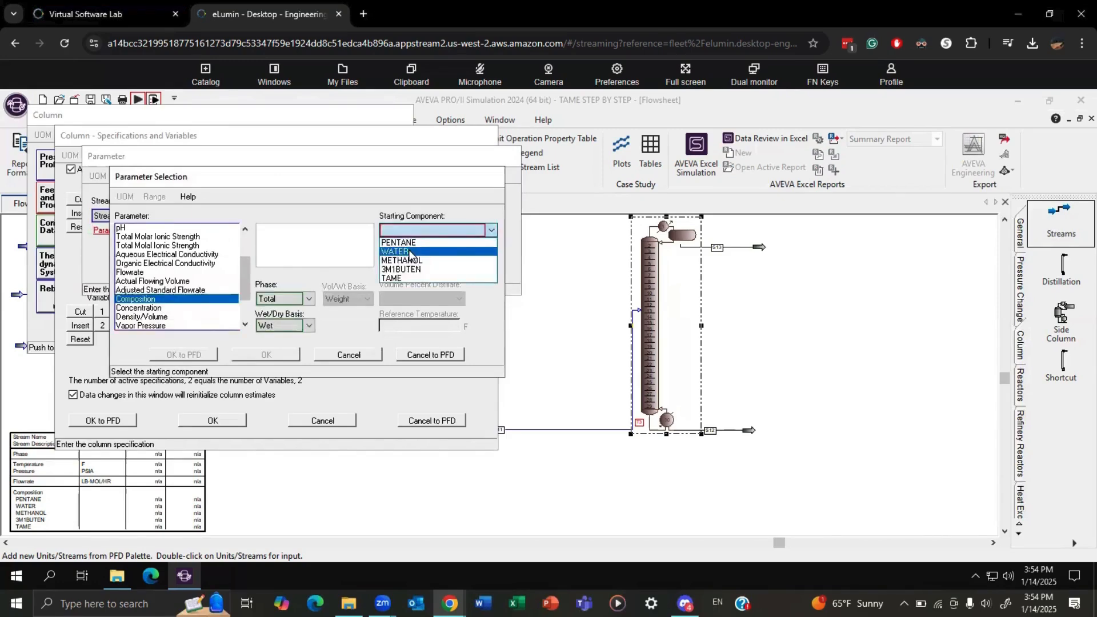
click(410, 252)
click(267, 355)
click(268, 270)
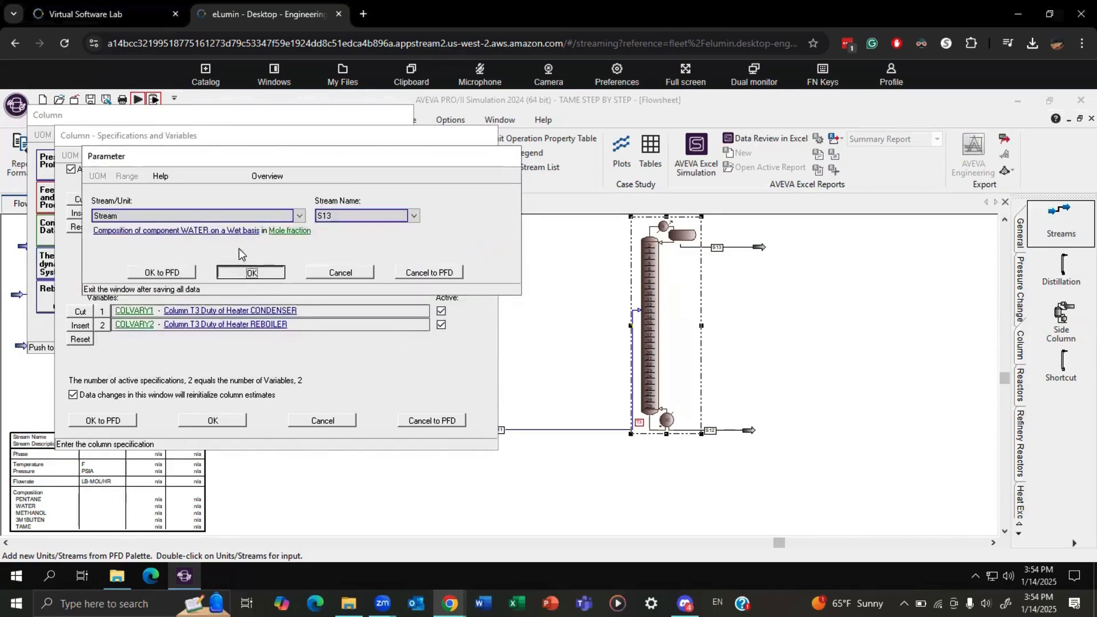
Set the S13 water mole fraction specification to 0.0002.
click(128, 206)
text(0.)
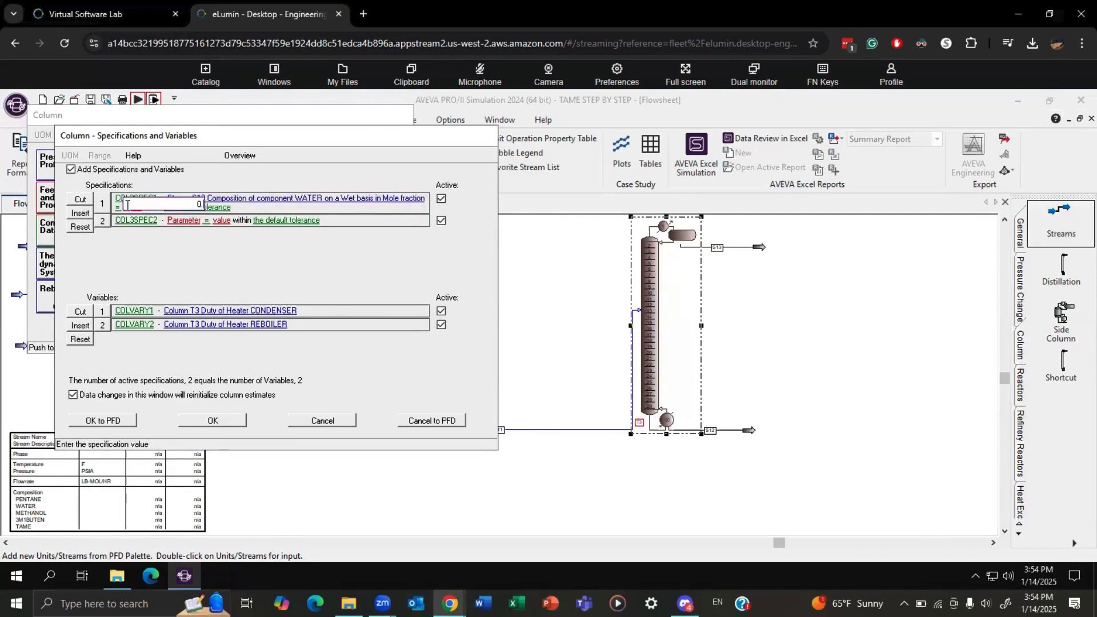
text(0002)
key(Return)
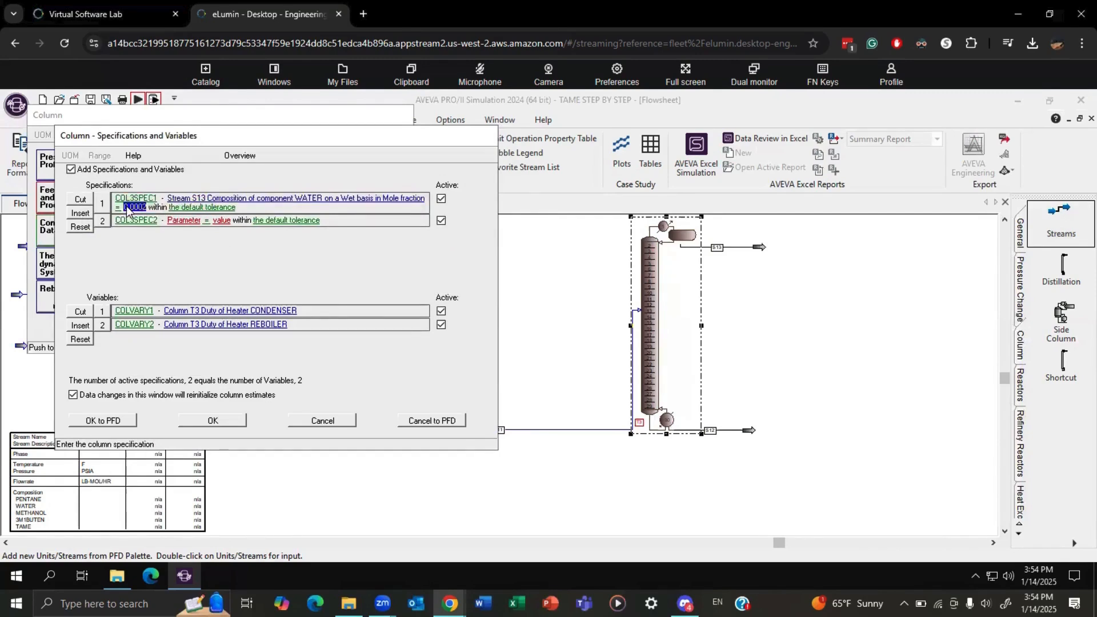
Base column T3's second performance specification on bottoms stream S12.
click(192, 218)
click(177, 217)
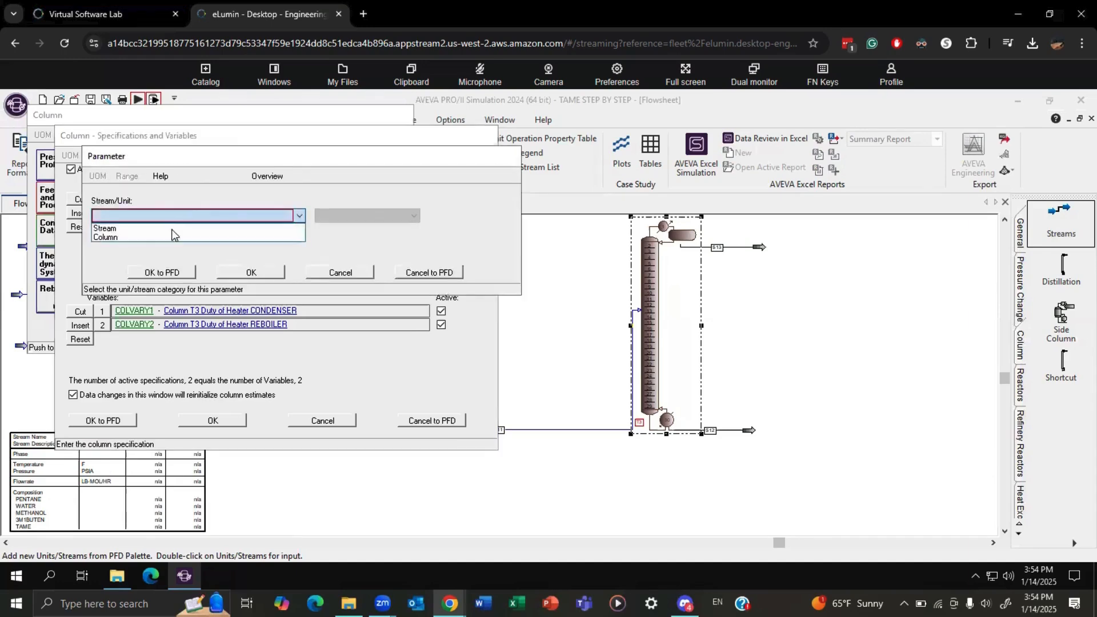
click(166, 235)
click(172, 218)
click(172, 228)
click(336, 218)
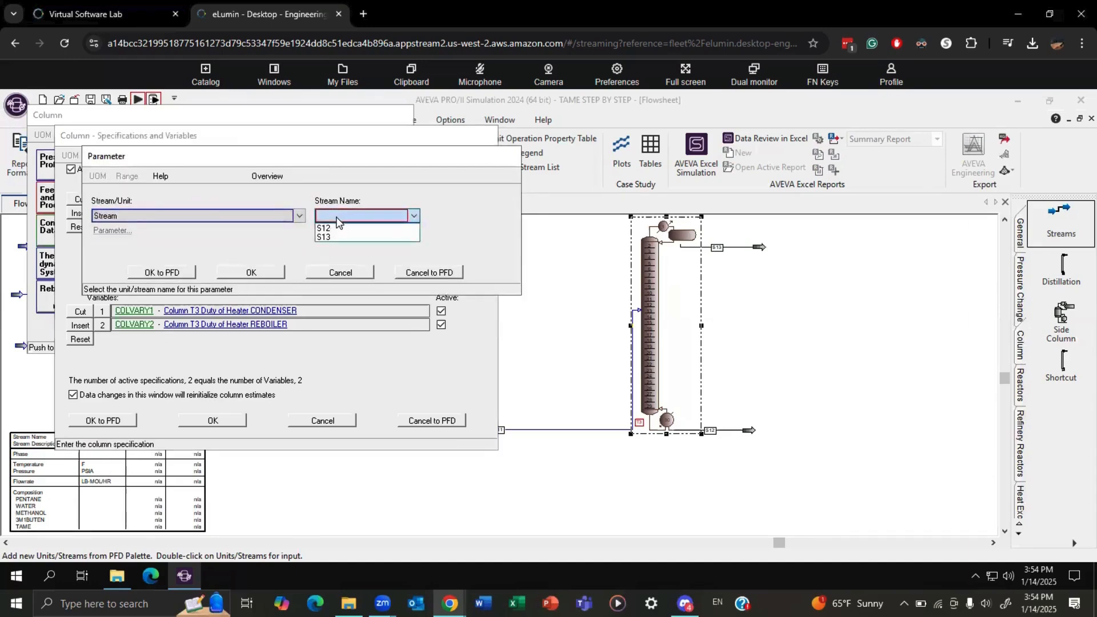
click(337, 215)
click(337, 215)
click(338, 236)
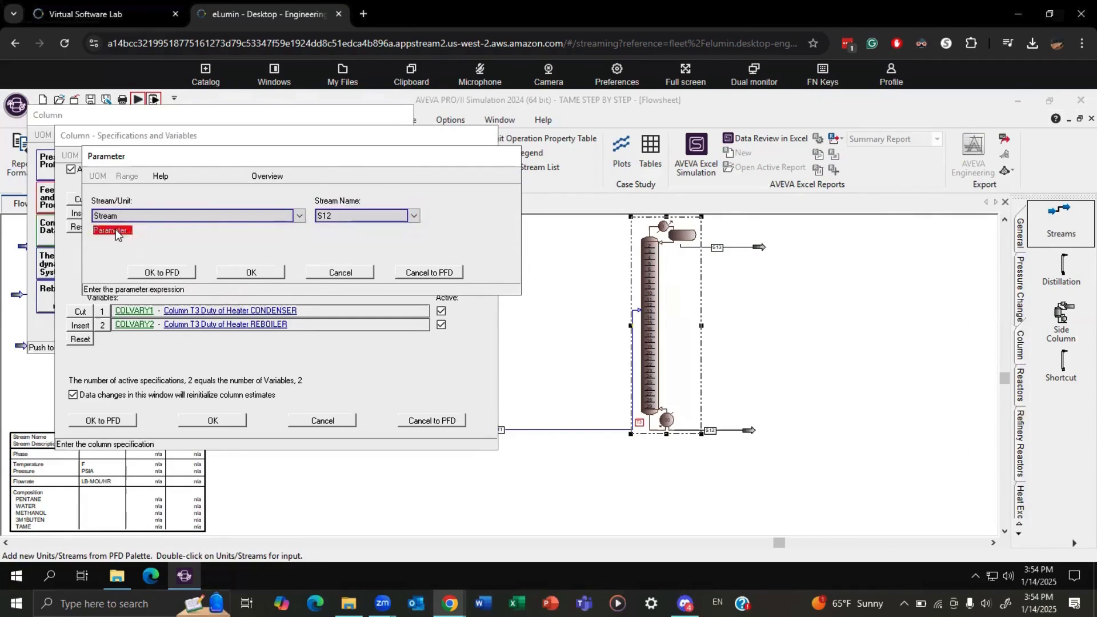
Choose the wet-basis composition of METHANOL, in mole fraction, as the specified parameter for stream S12.
click(112, 231)
scroll(148, 300, down, 3)
click(143, 273)
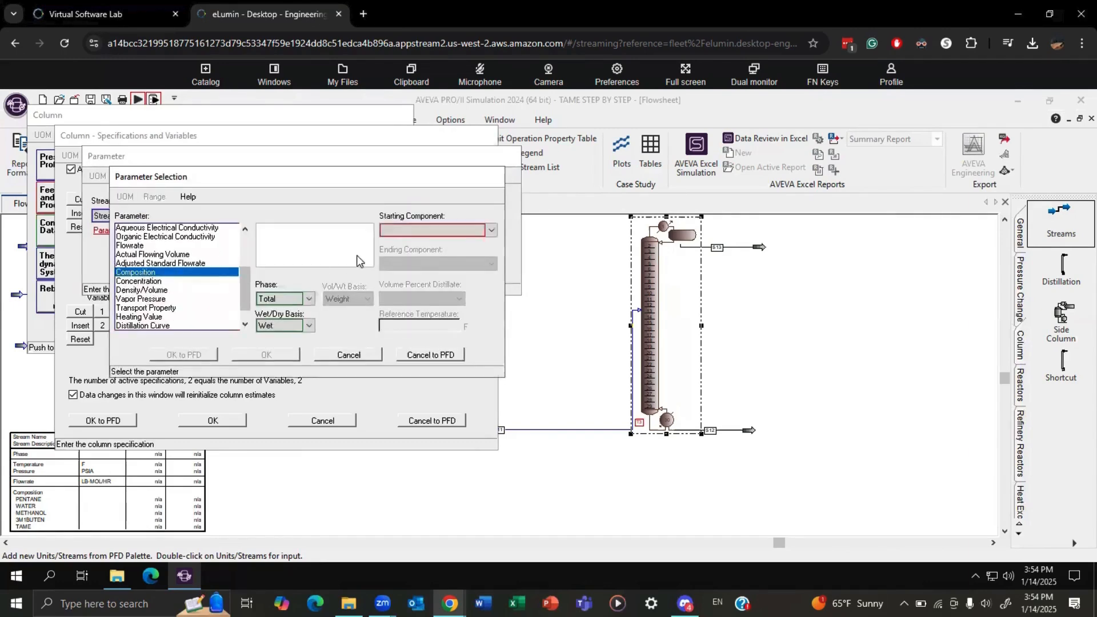
click(399, 229)
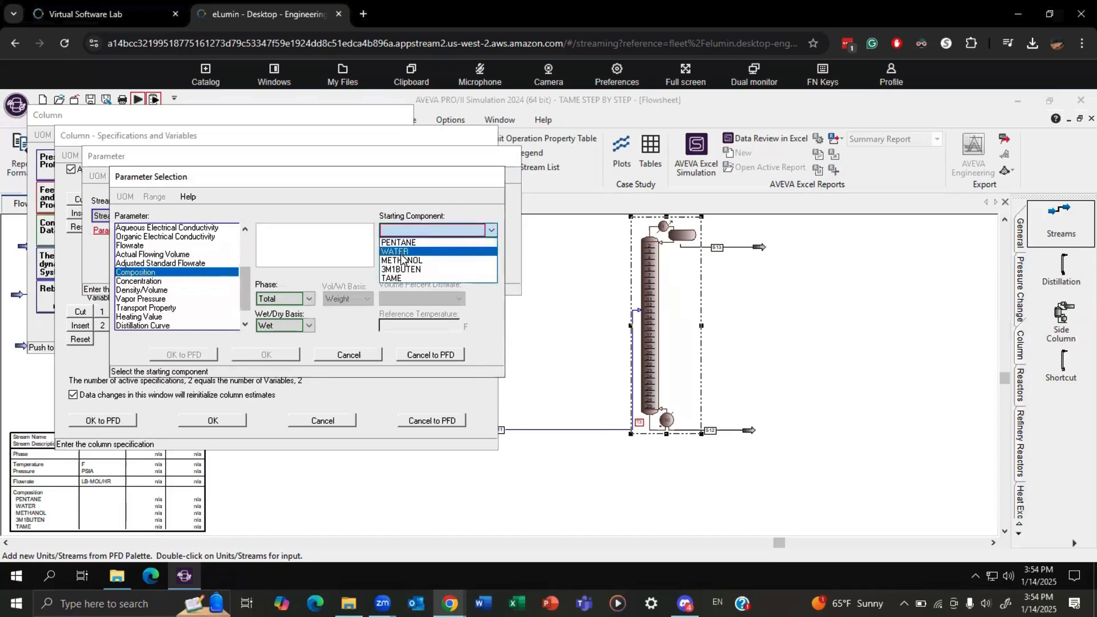
click(407, 251)
click(412, 229)
click(406, 260)
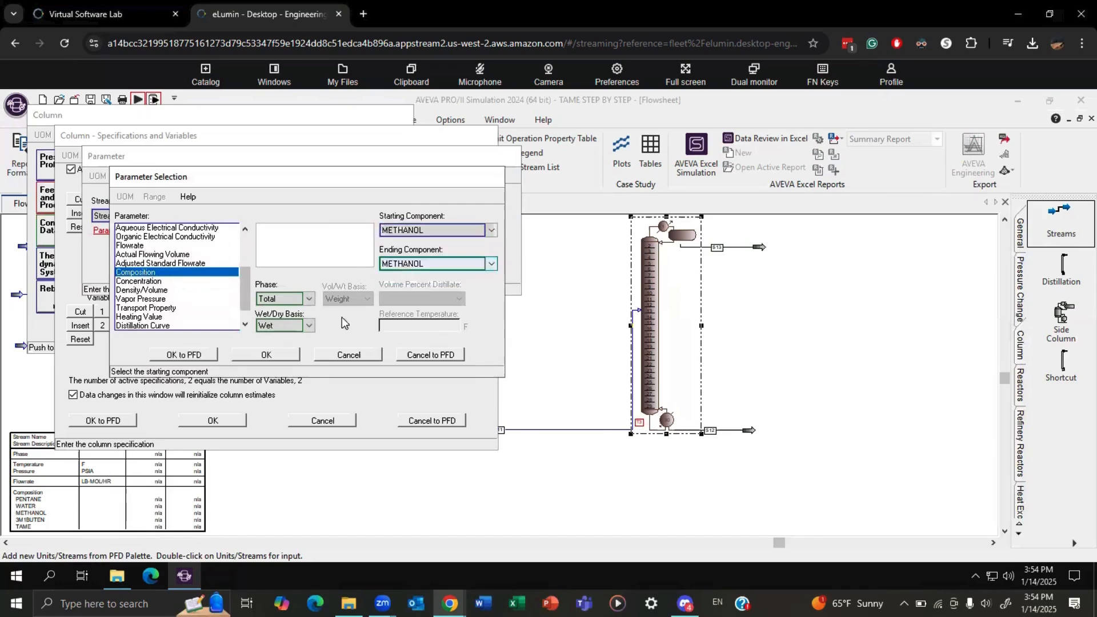
click(265, 355)
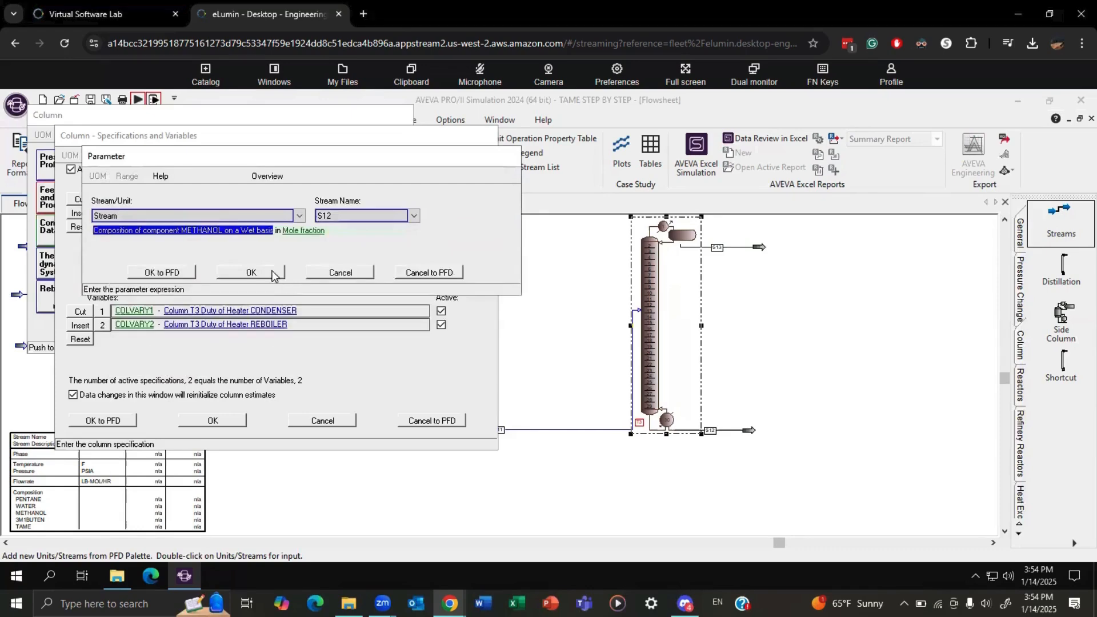
click(252, 272)
Set the S12 methanol mole fraction specification to 0.002 and accept T3's specifications.
click(164, 228)
text(0.)
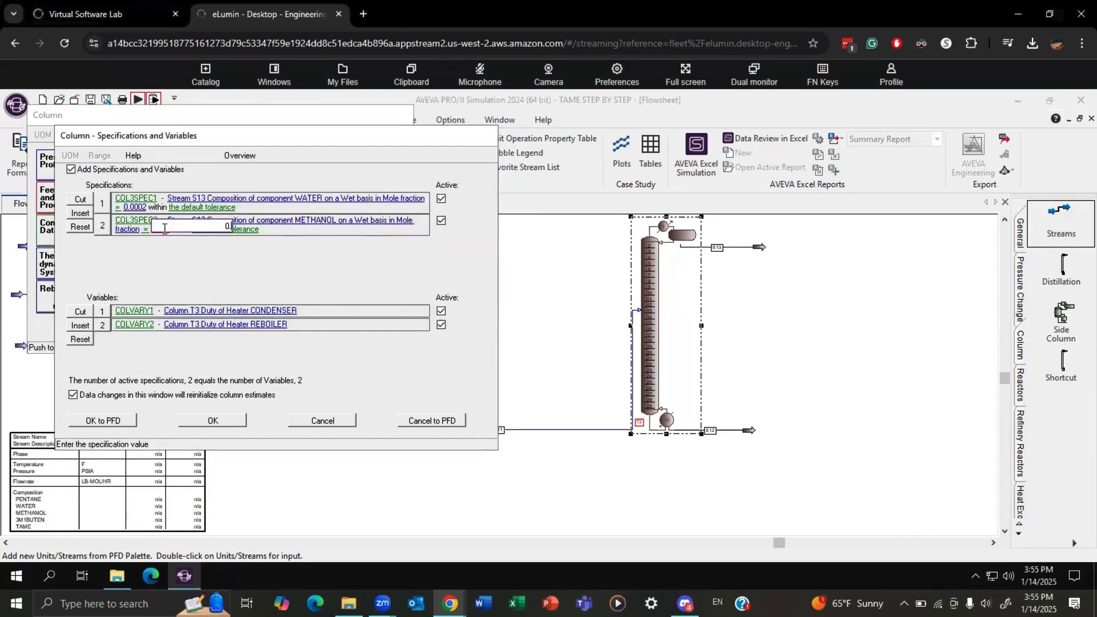
text(002)
key(Return)
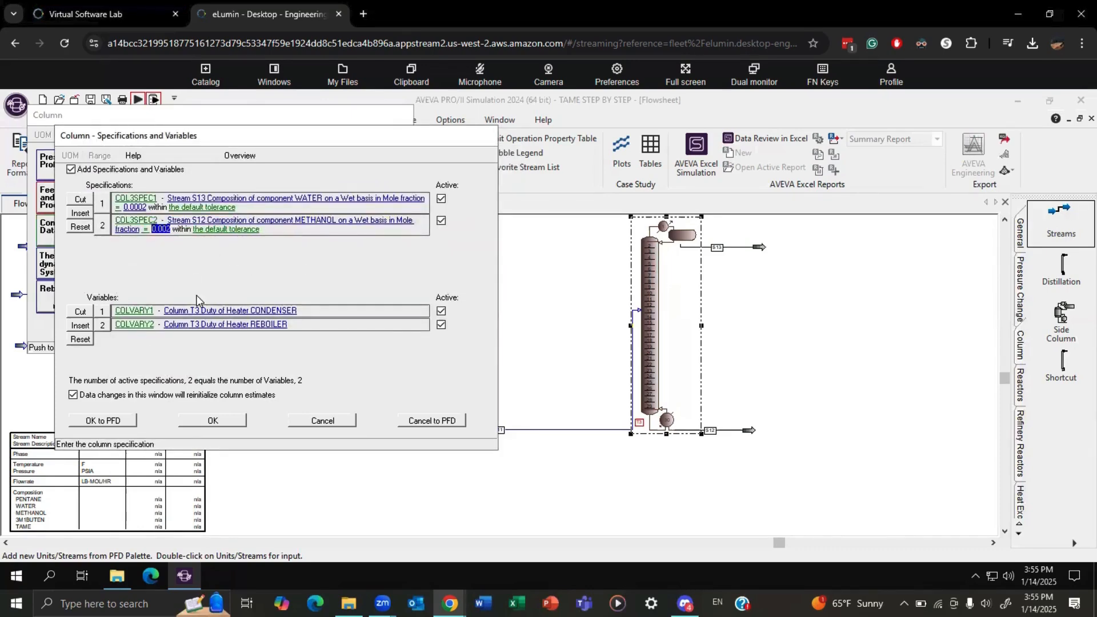
click(223, 420)
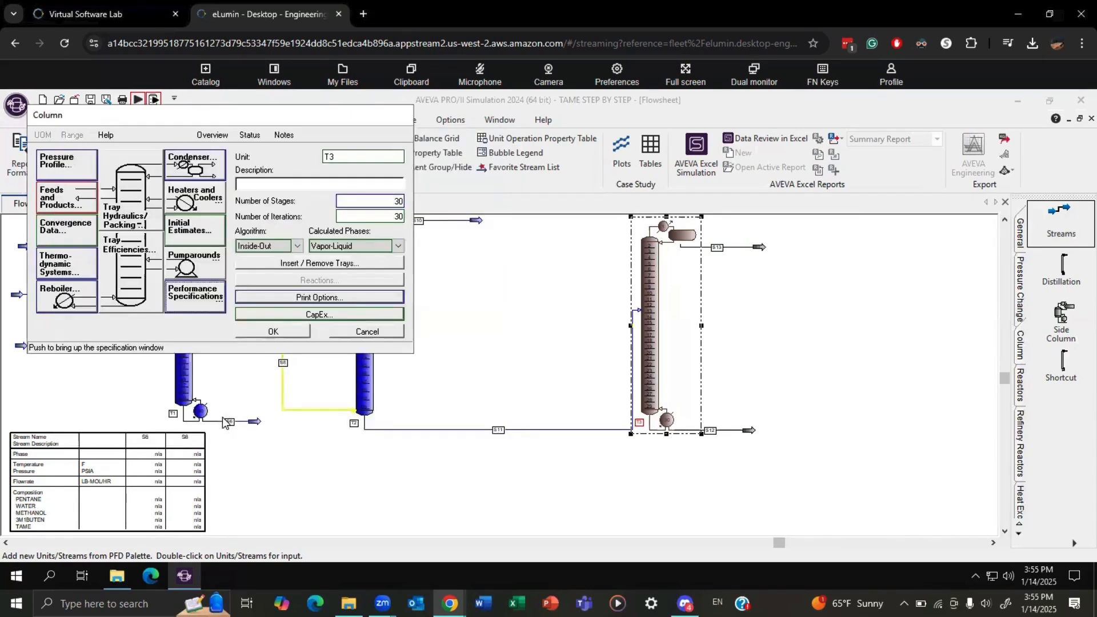
Assign feed S11 to tray 5 of column T3, enter an overhead rate estimate for S13, and accept the column data.
click(66, 194)
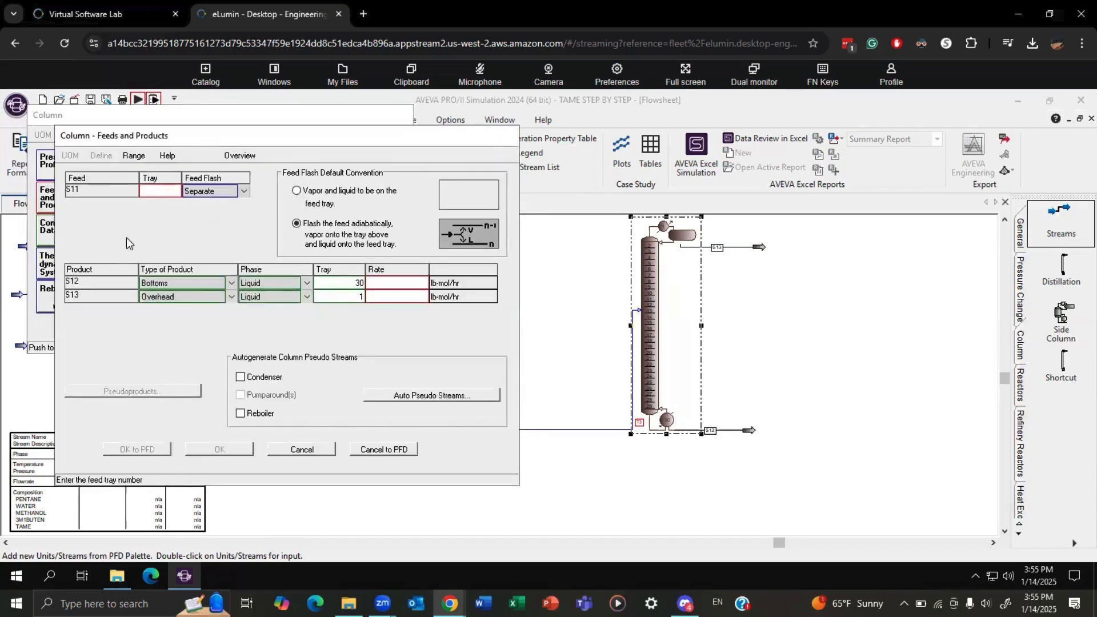
text(5)
click(396, 295)
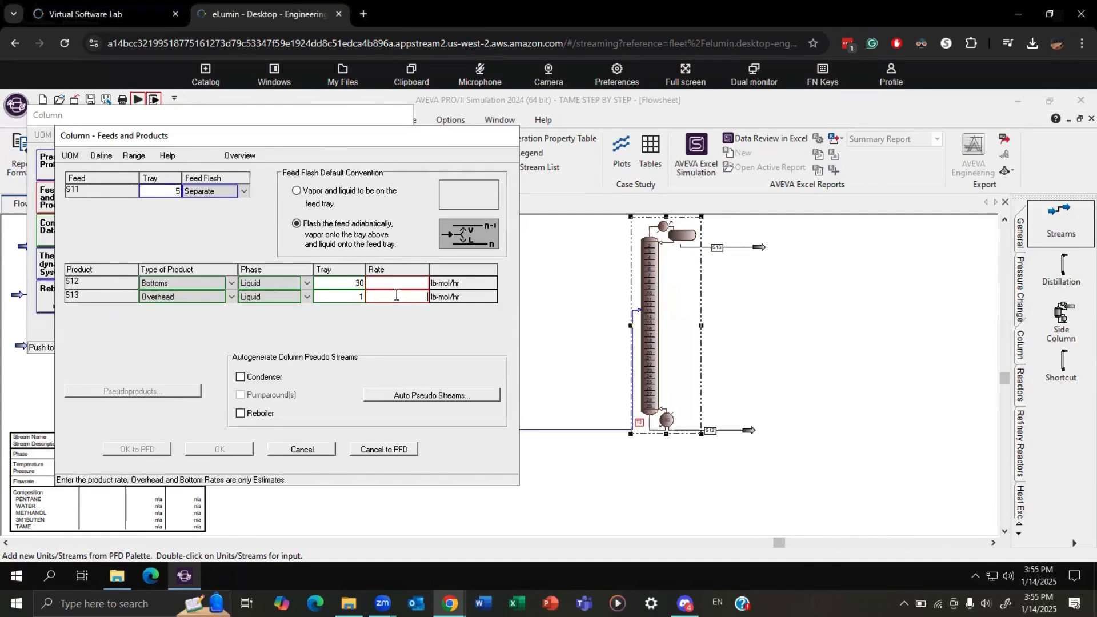
text(250)
click(228, 448)
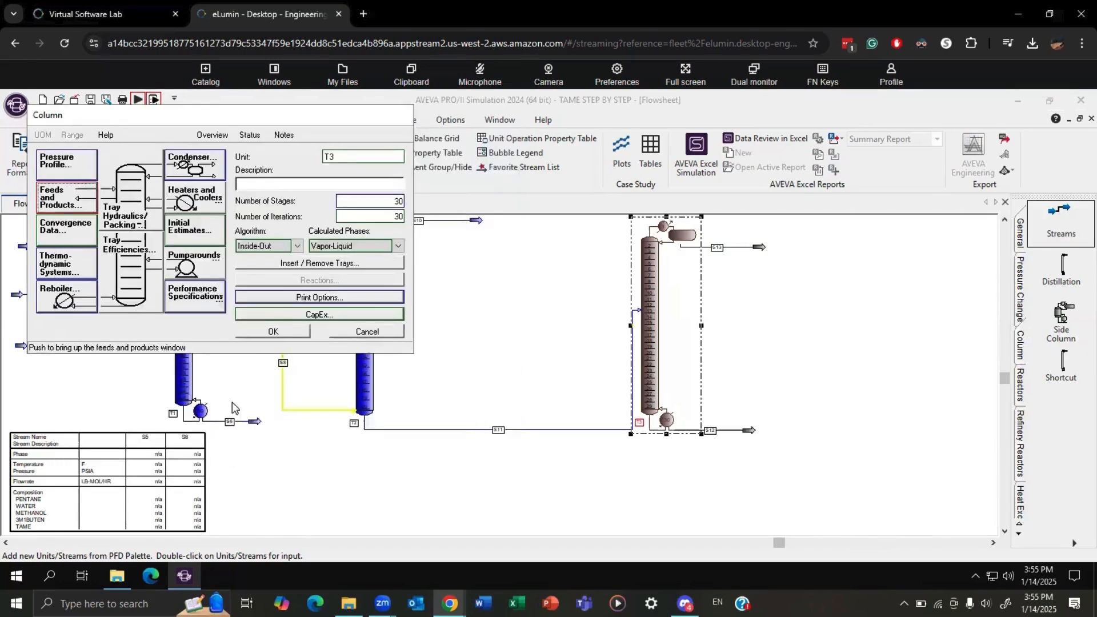
click(279, 332)
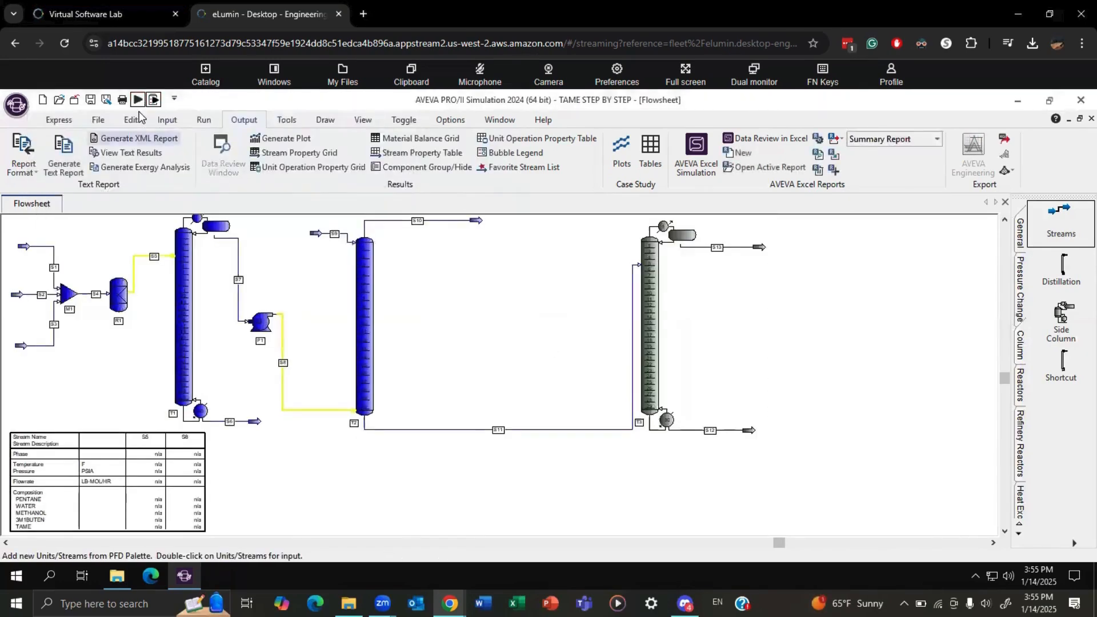
Run the simulation with column T3 included and add streams S11, S12 and S13 to the stream property table.
click(138, 100)
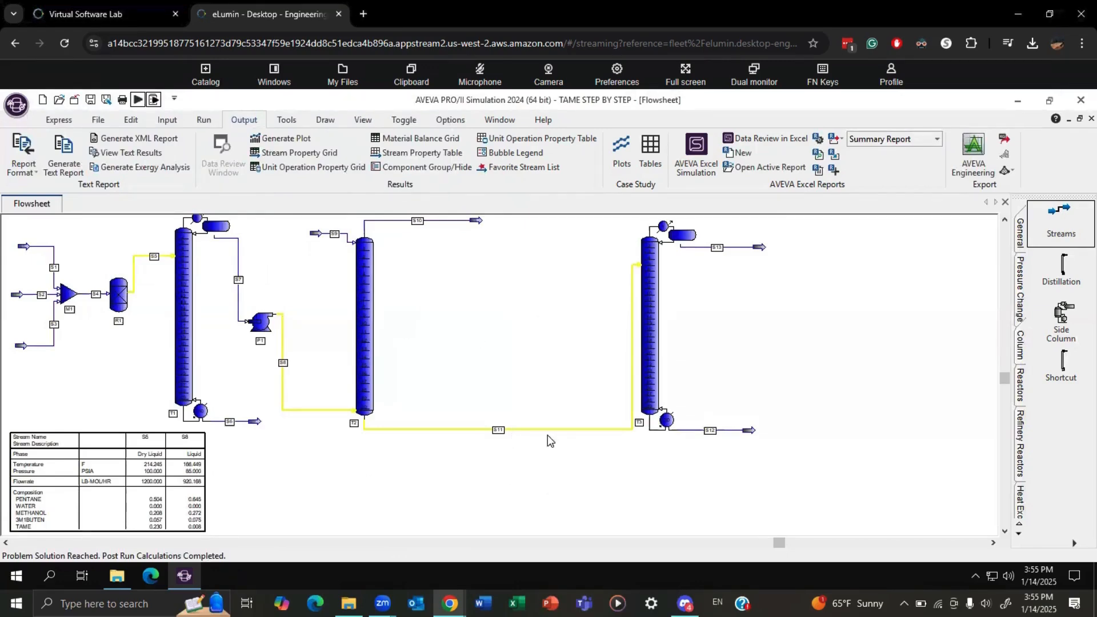
double_click(137, 508)
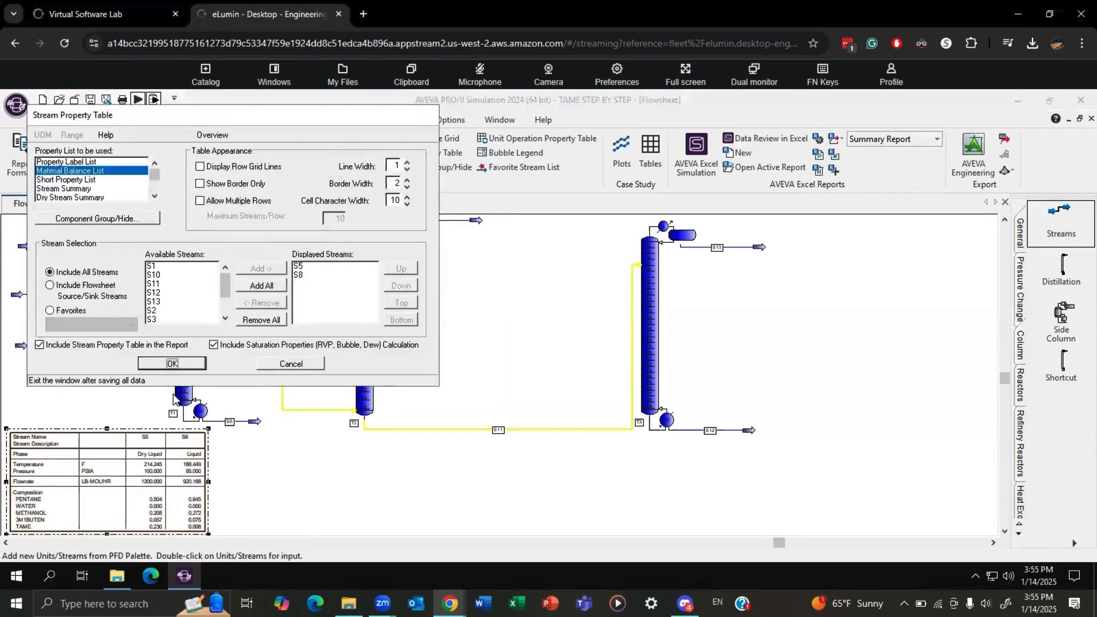
drag(172, 284, 167, 301)
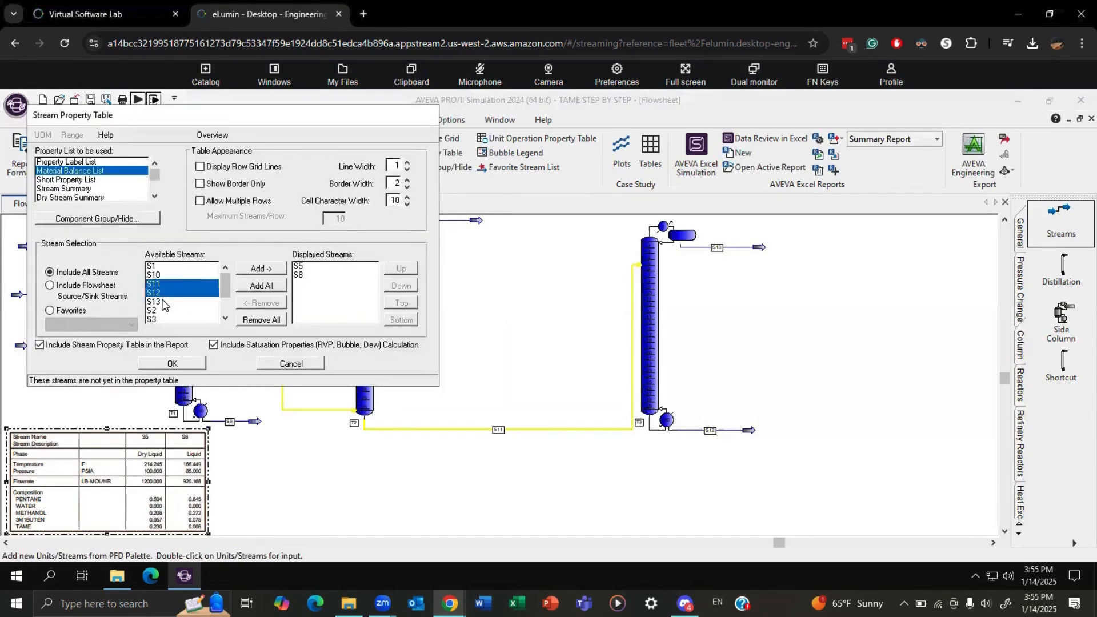
click(255, 269)
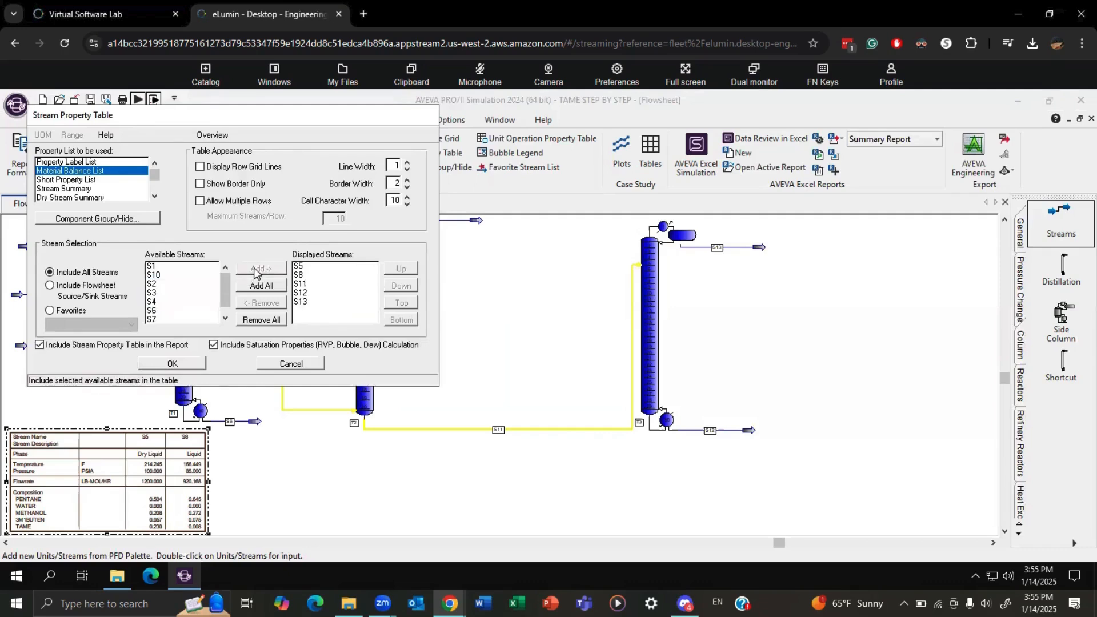
click(184, 366)
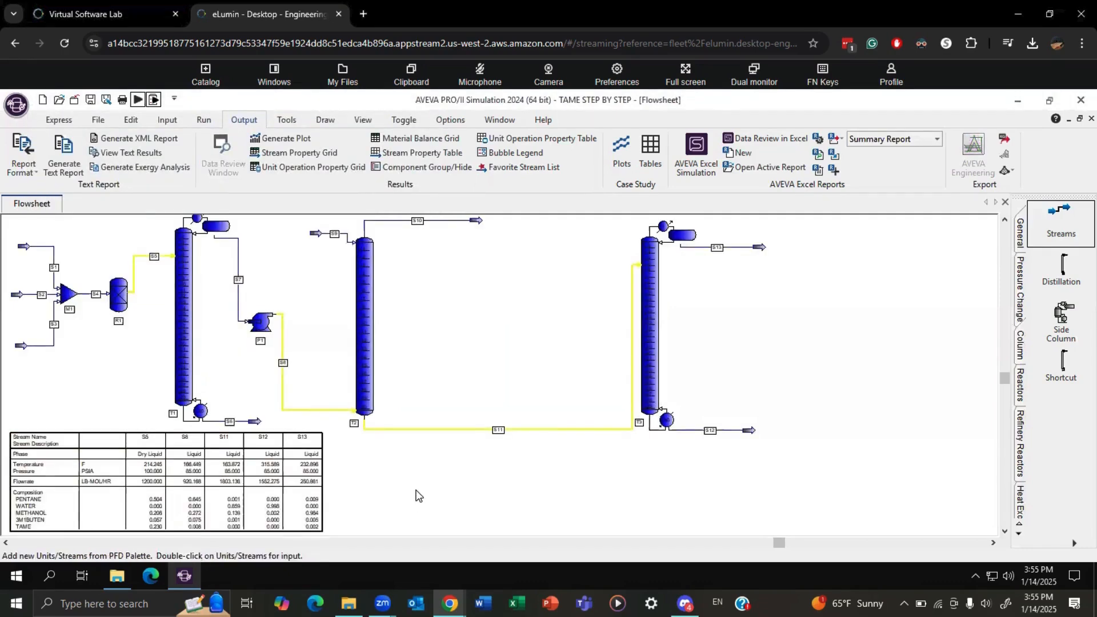
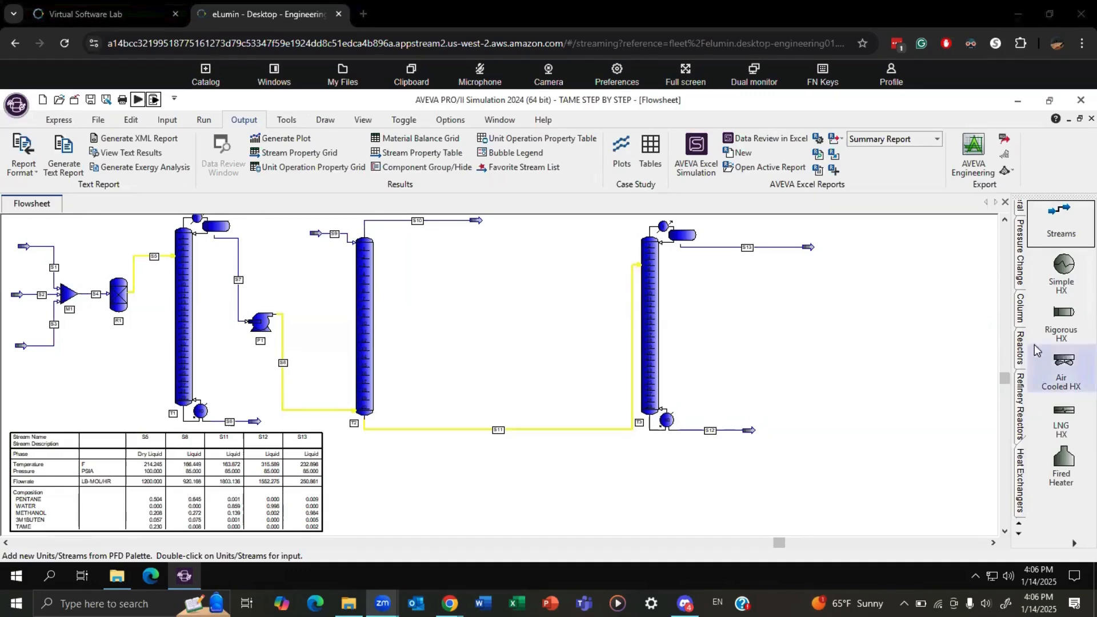
Add a pump after column T3, connect overhead stream S13 to its inlet, and draw outlet stream S14.
click(1022, 279)
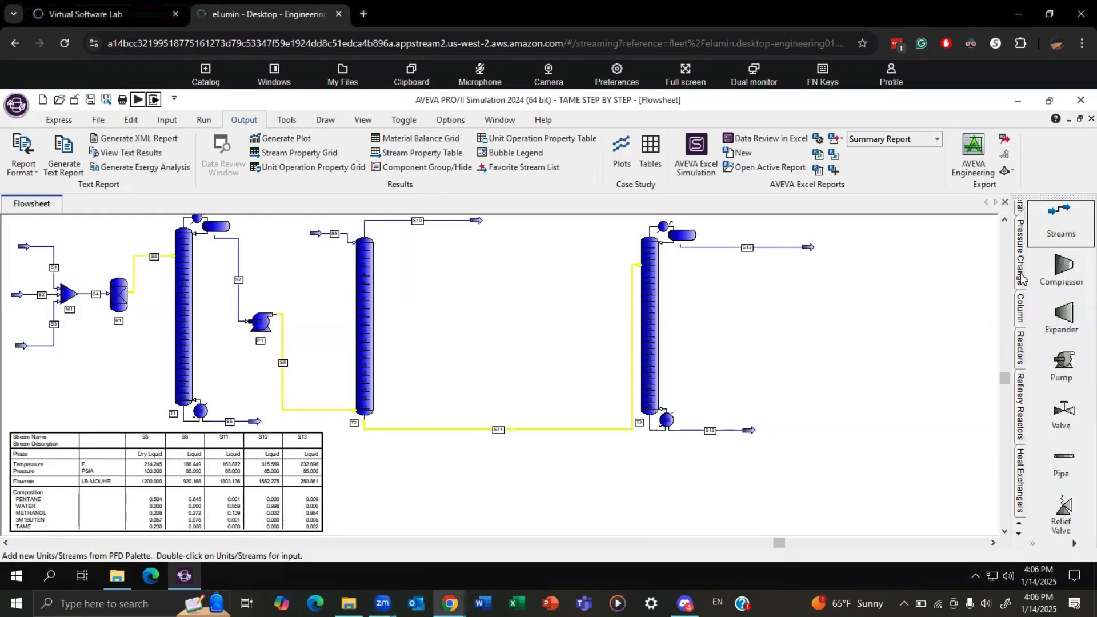
click(1061, 366)
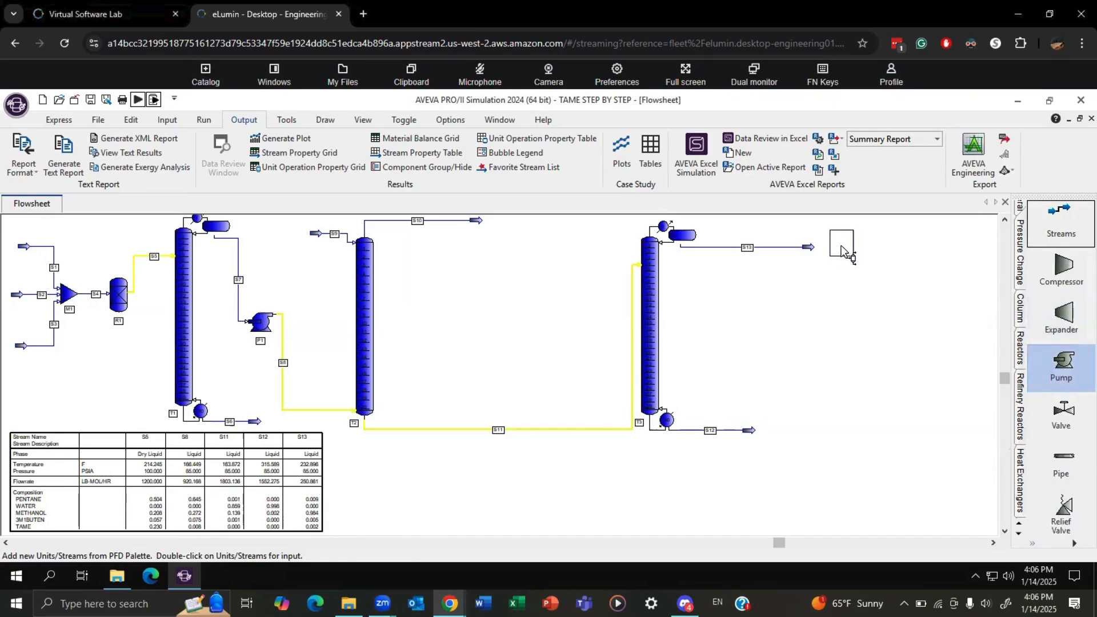
click(841, 247)
mouse_move(810, 247)
mouse_down()
mouse_move(827, 241)
mouse_move(804, 251)
mouse_up()
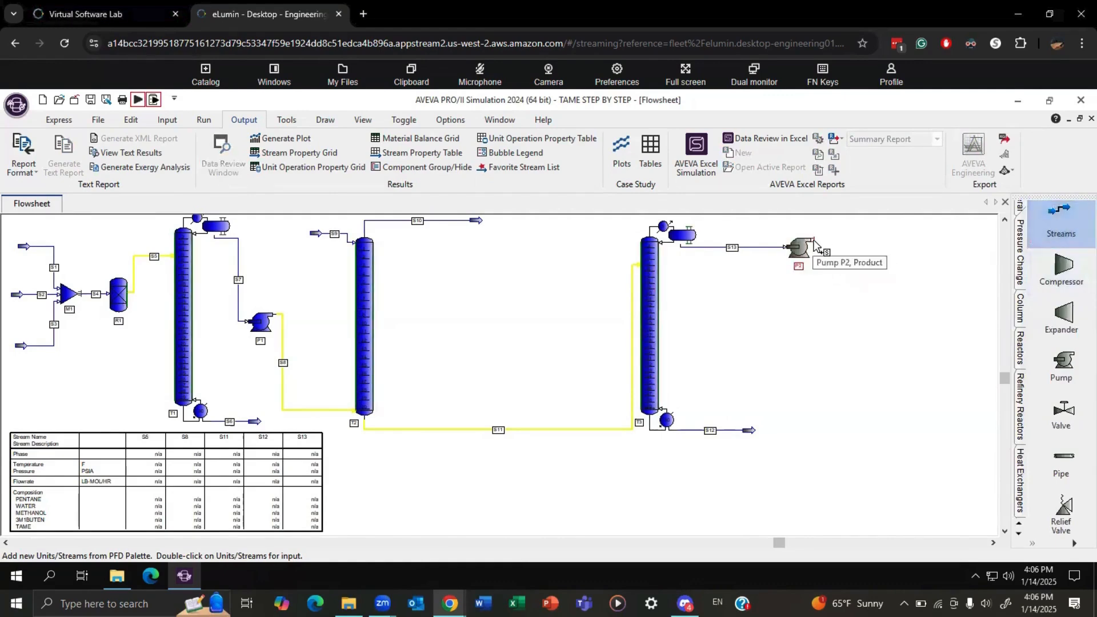
click(815, 245)
click(894, 239)
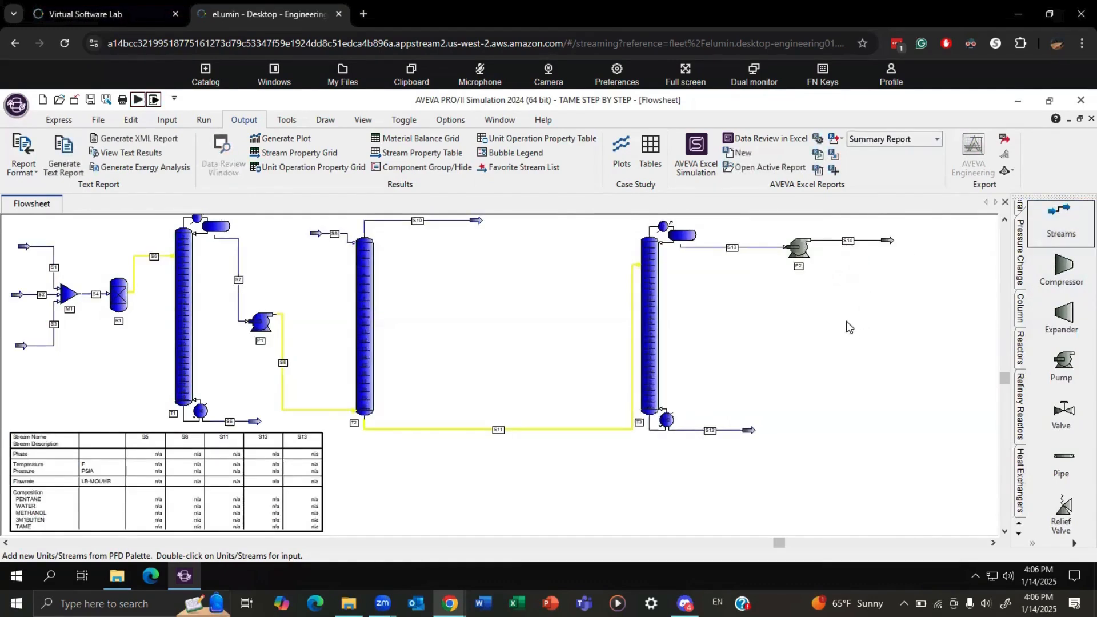
Set pump P2's outlet pressure to 100 psia with the NRTL01 thermodynamic system and accept the pump data.
double_click(808, 253)
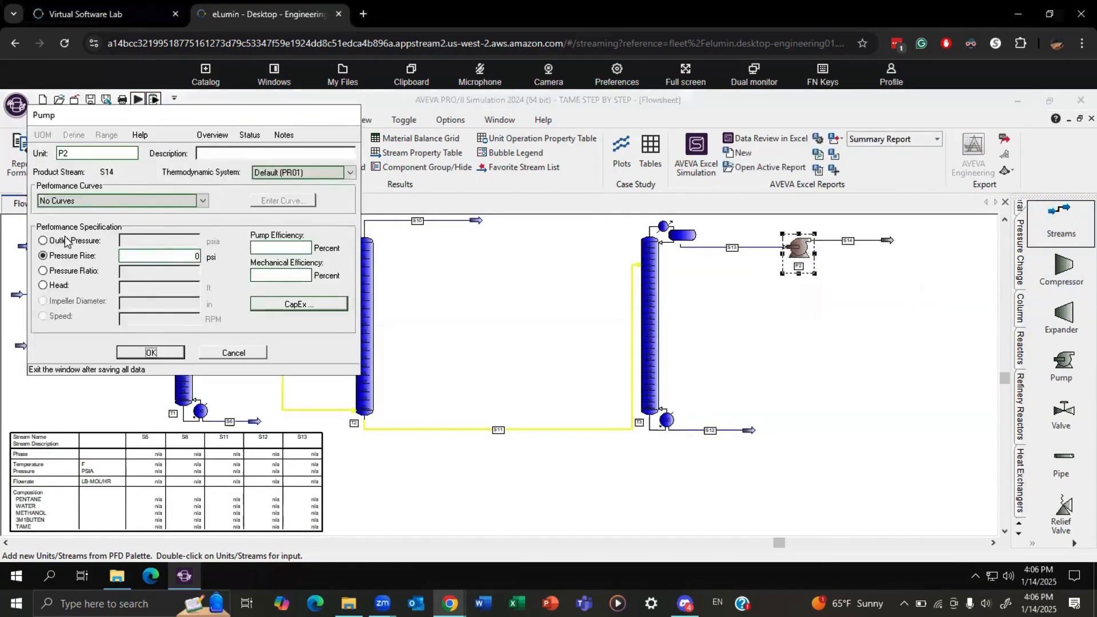
click(66, 240)
text(100)
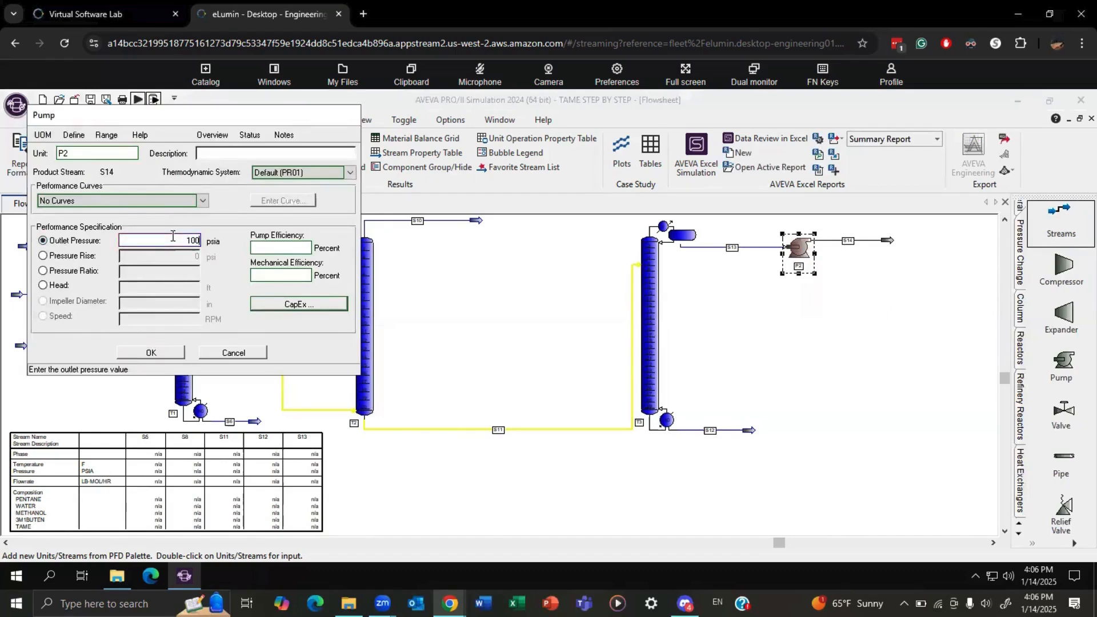
click(310, 174)
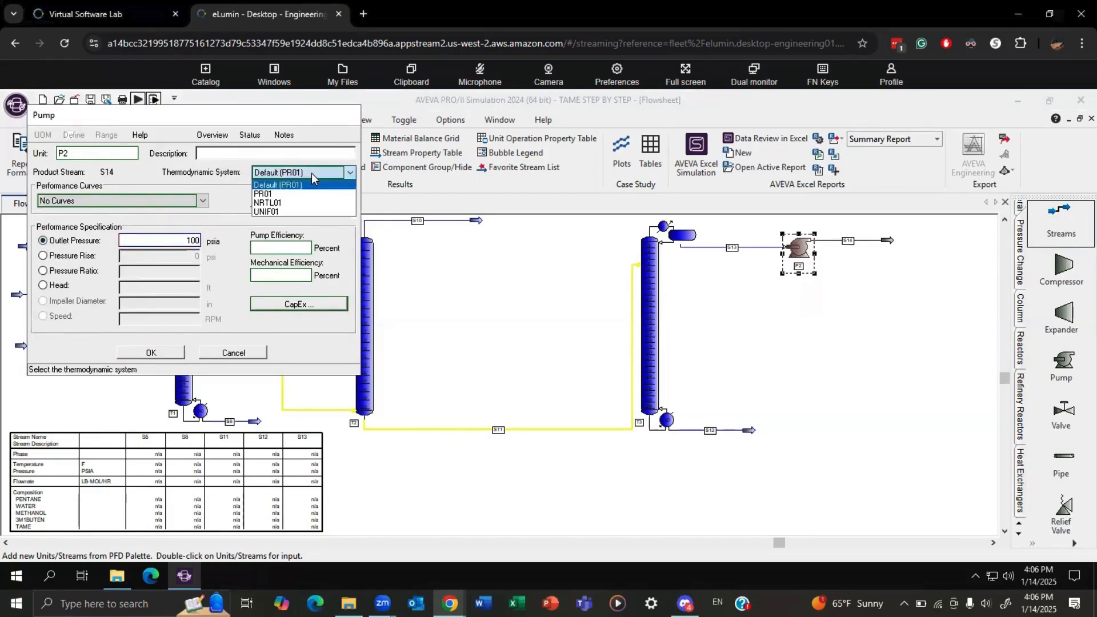
click(301, 204)
click(151, 352)
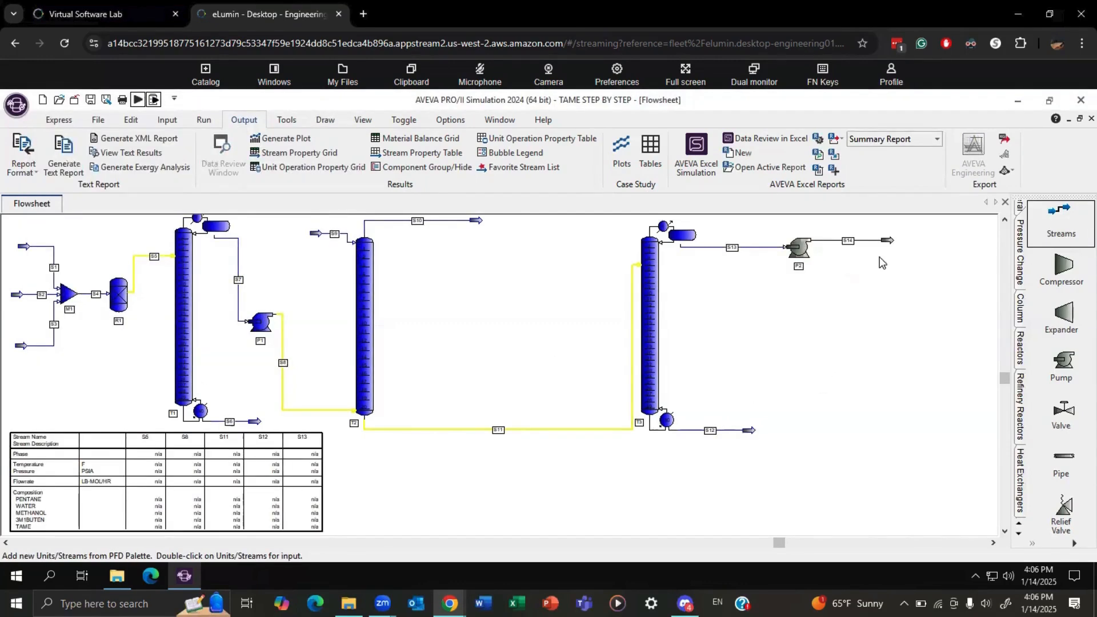
Add a simple heat exchanger below the end of S14, connect S14 to its inlet, and draw outlet stream S15.
click(1022, 468)
click(1062, 266)
click(892, 307)
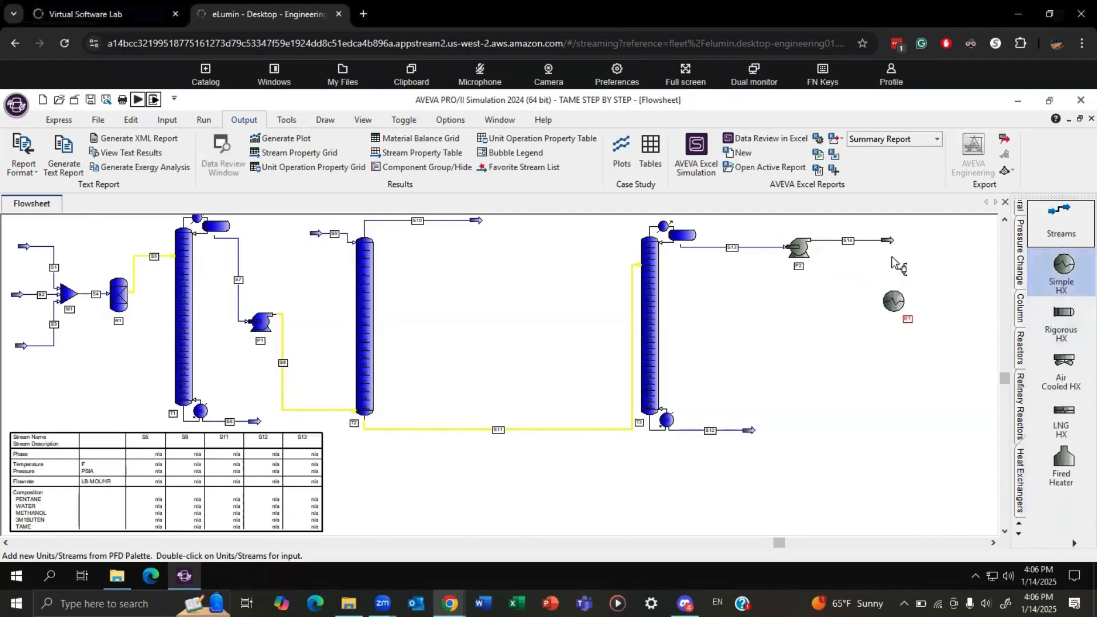
drag(883, 242, 893, 292)
click(894, 290)
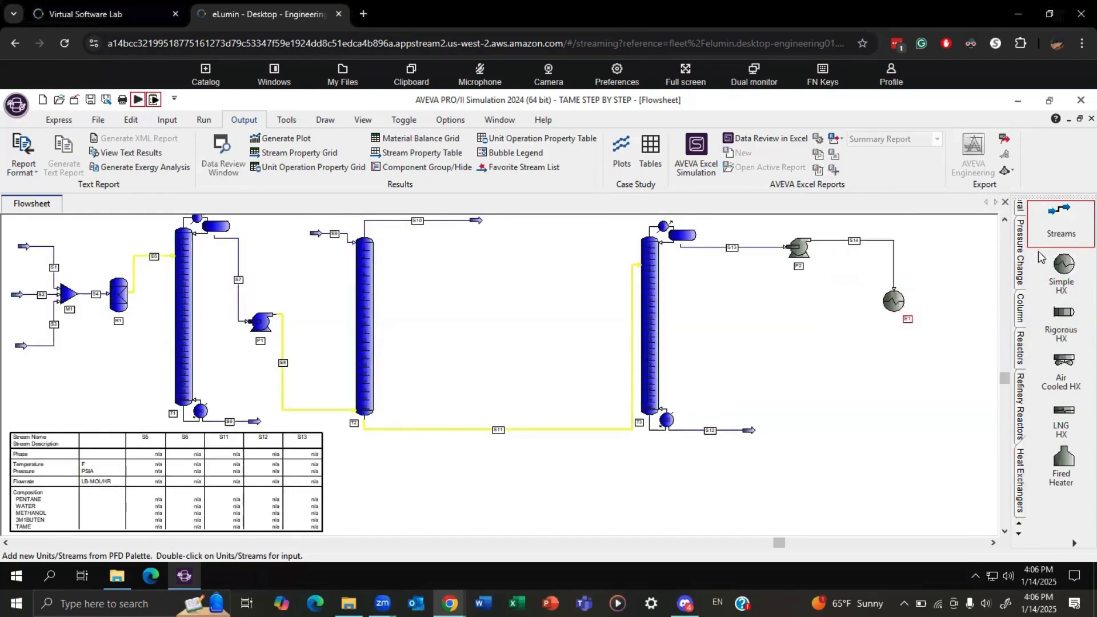
click(893, 315)
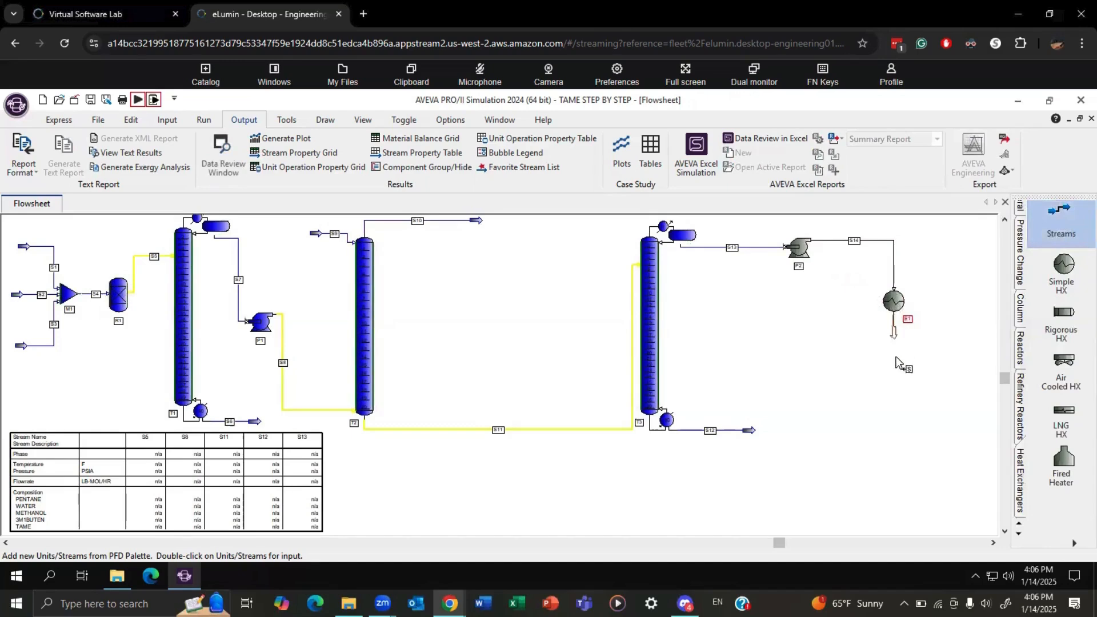
click(894, 358)
key(Escape)
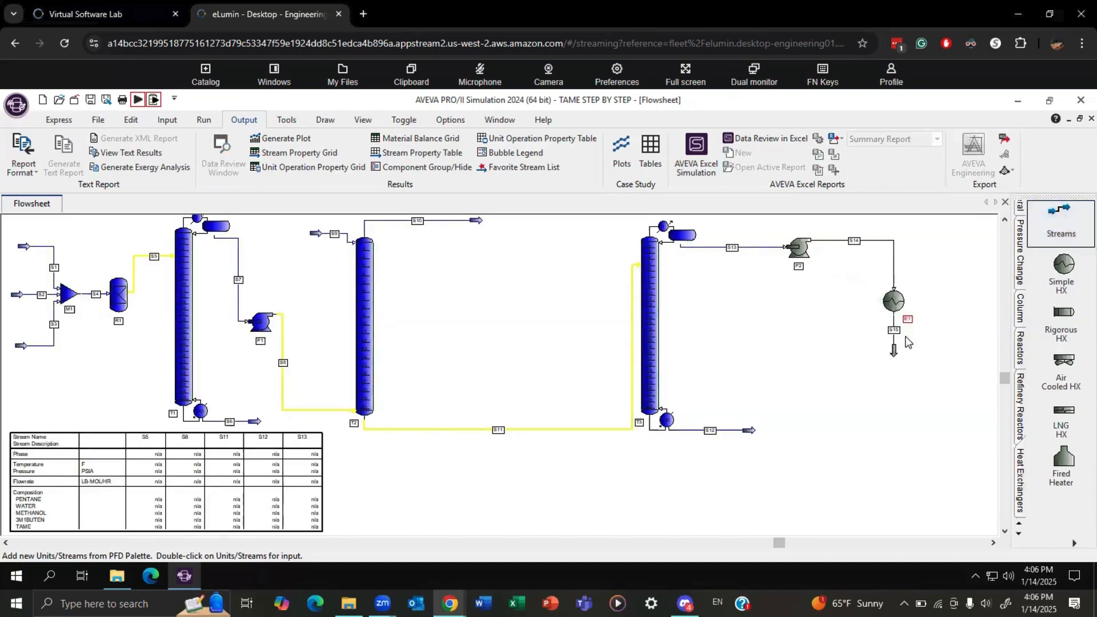
Assign process streams S14 and S15 to the hot side of heat exchanger E1.
double_click(890, 309)
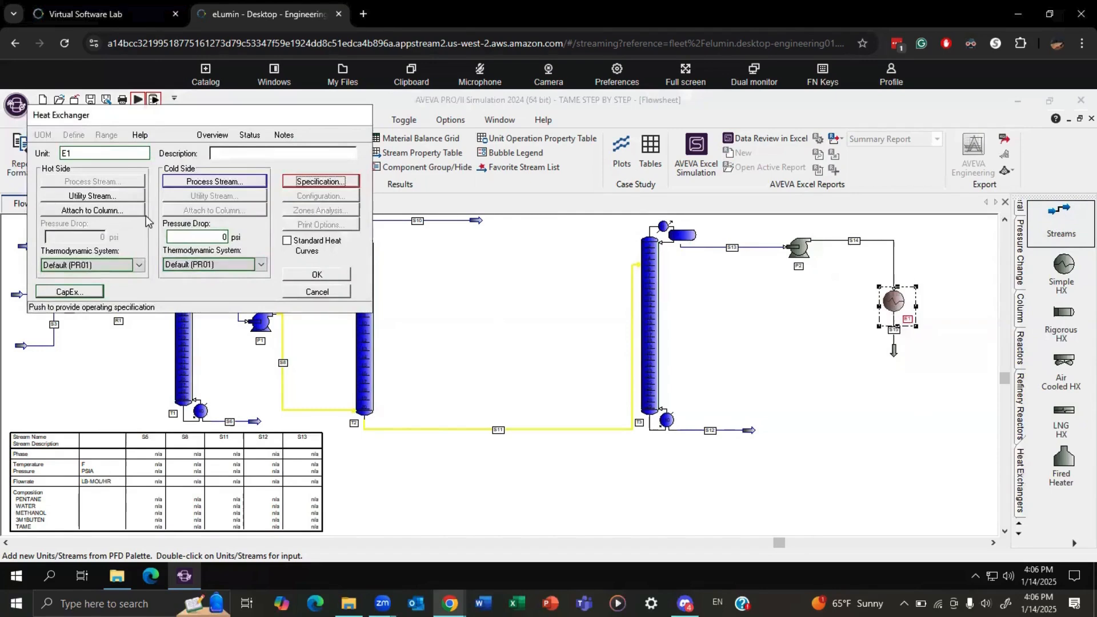
click(195, 181)
click(71, 183)
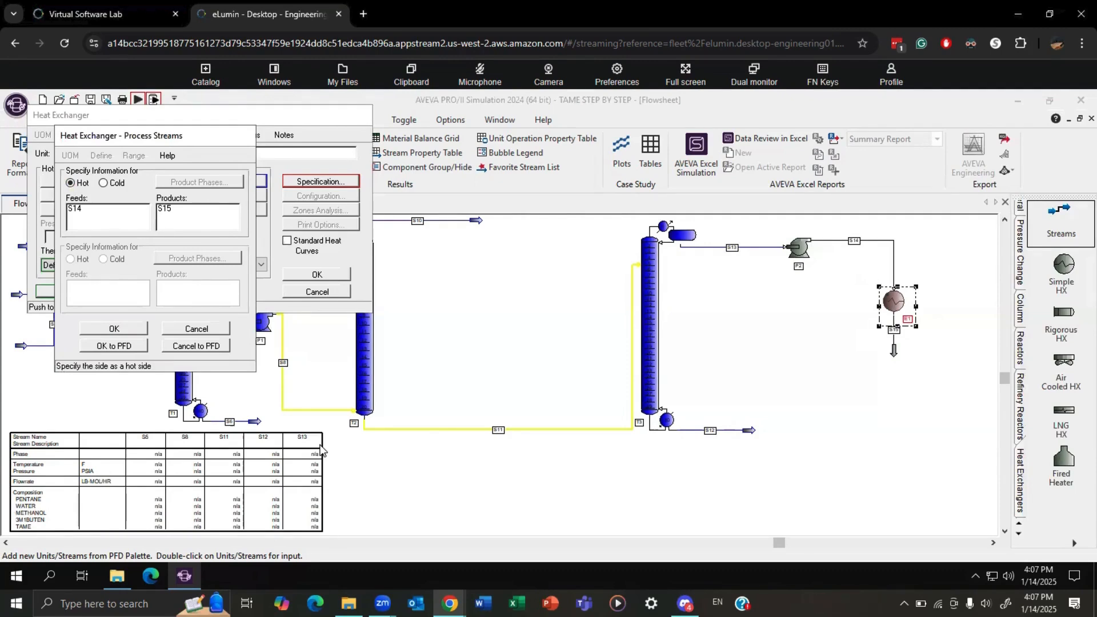
click(122, 330)
Specify a hot product temperature of 80 F for heat exchanger E1.
click(334, 181)
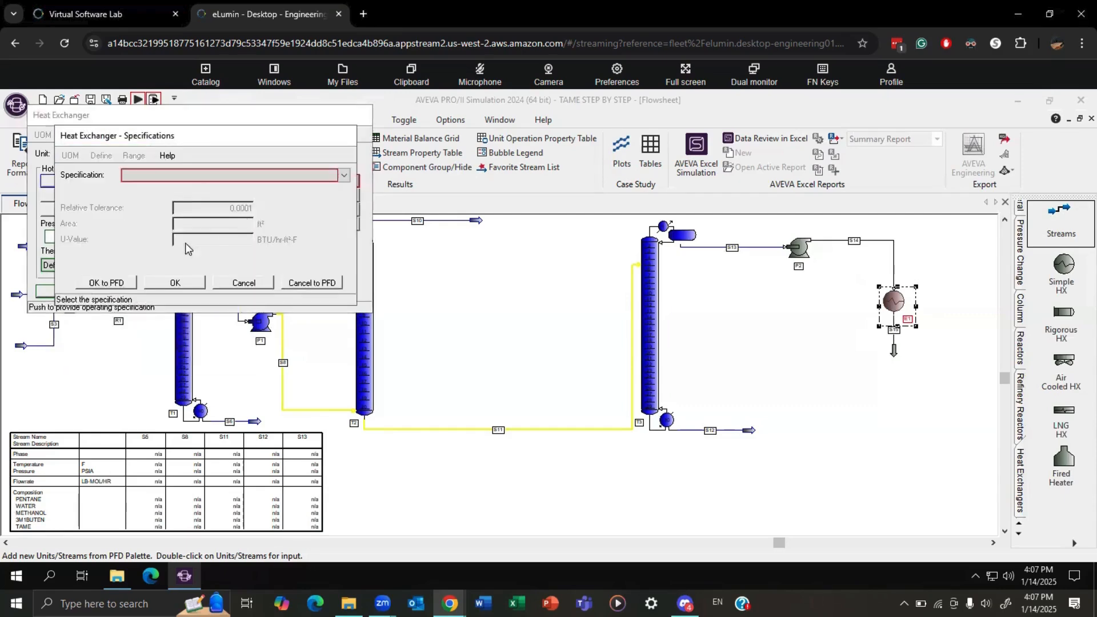
click(184, 176)
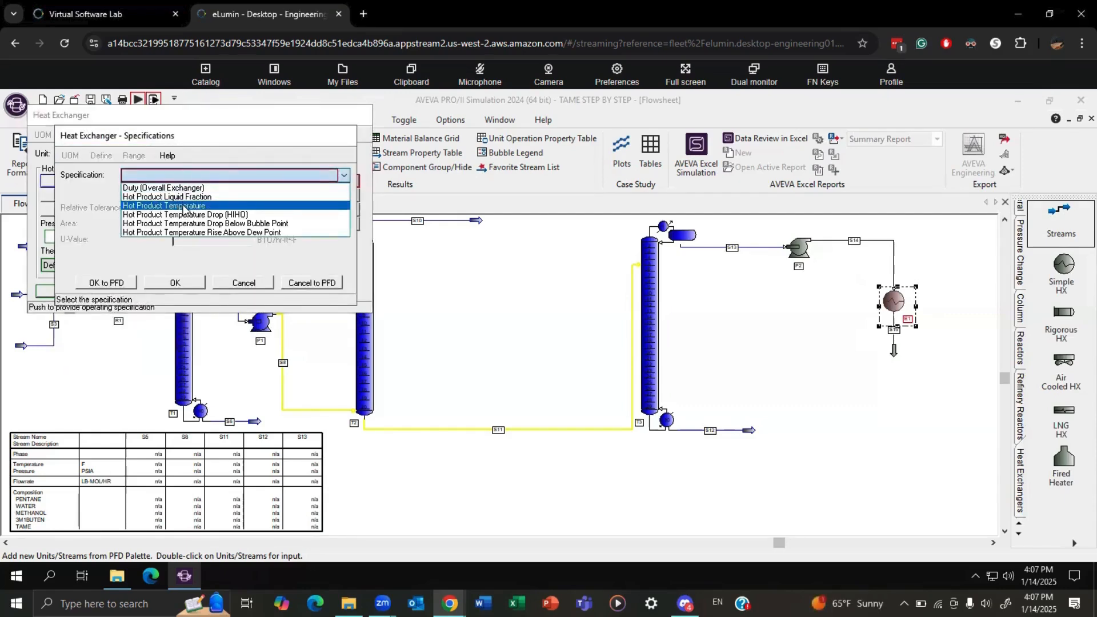
click(184, 210)
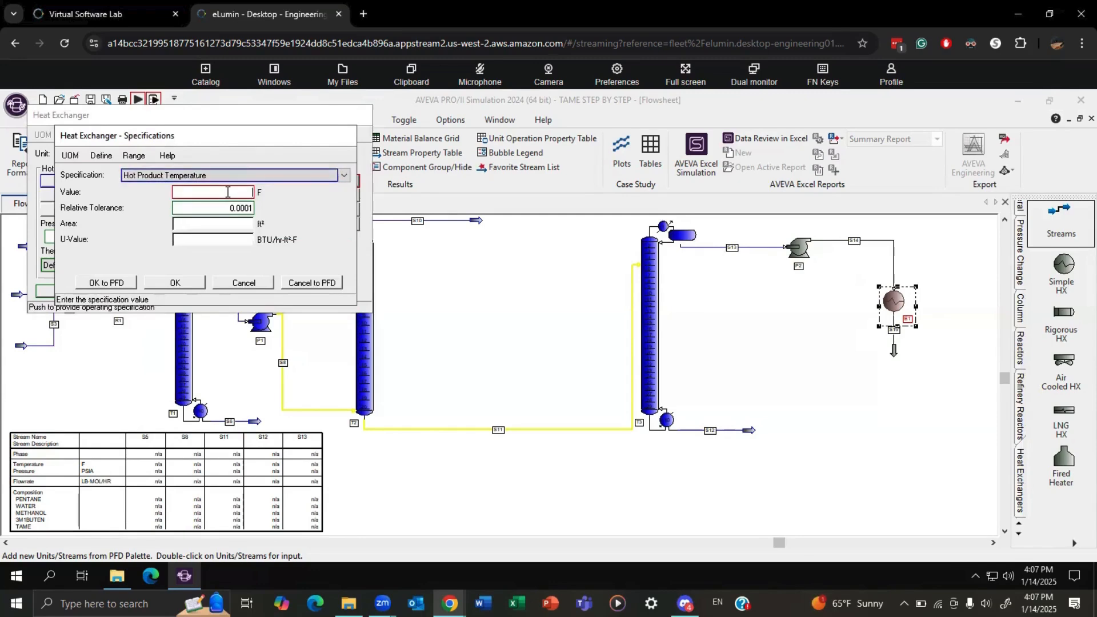
click(227, 192)
text(80)
click(175, 283)
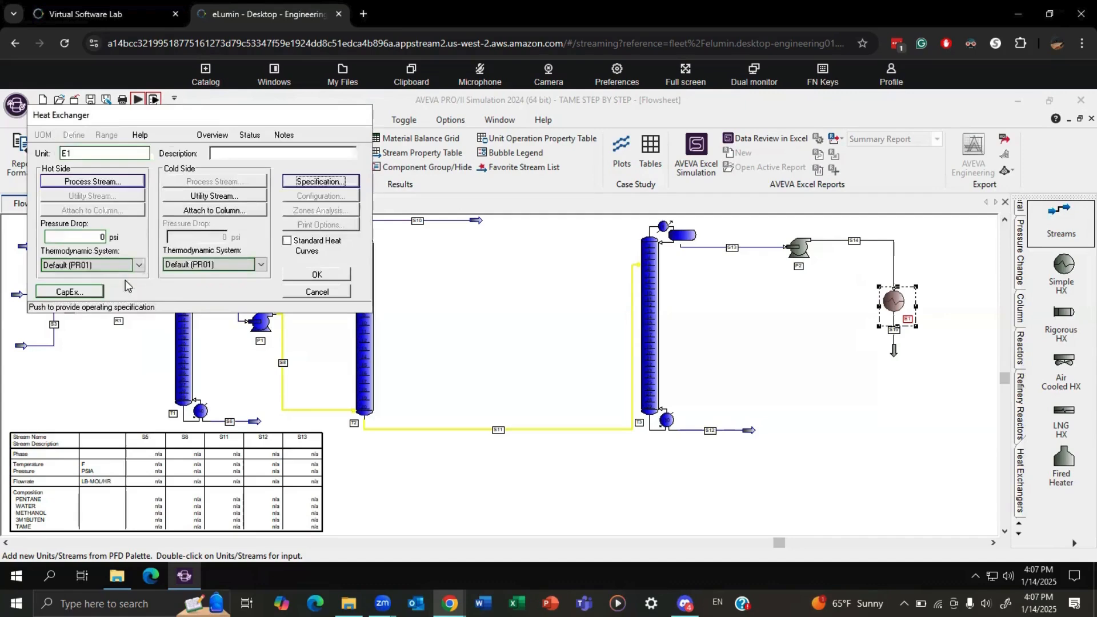
Set E1's hot-side thermodynamic system to NRTL01, accept the exchanger data, and run the simulation.
click(108, 265)
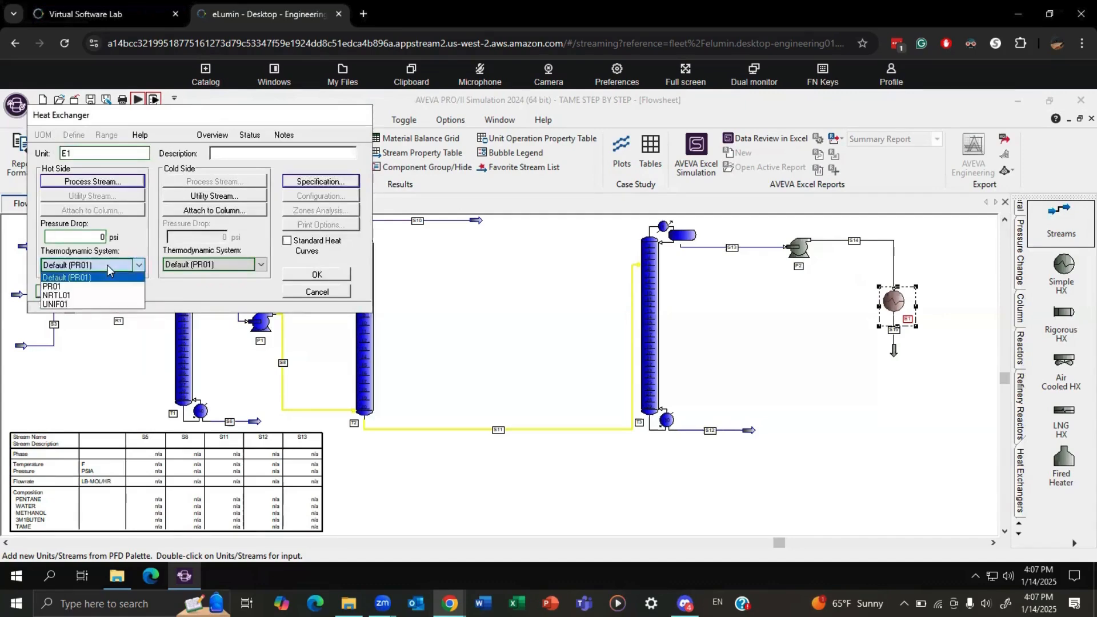
click(58, 295)
click(316, 278)
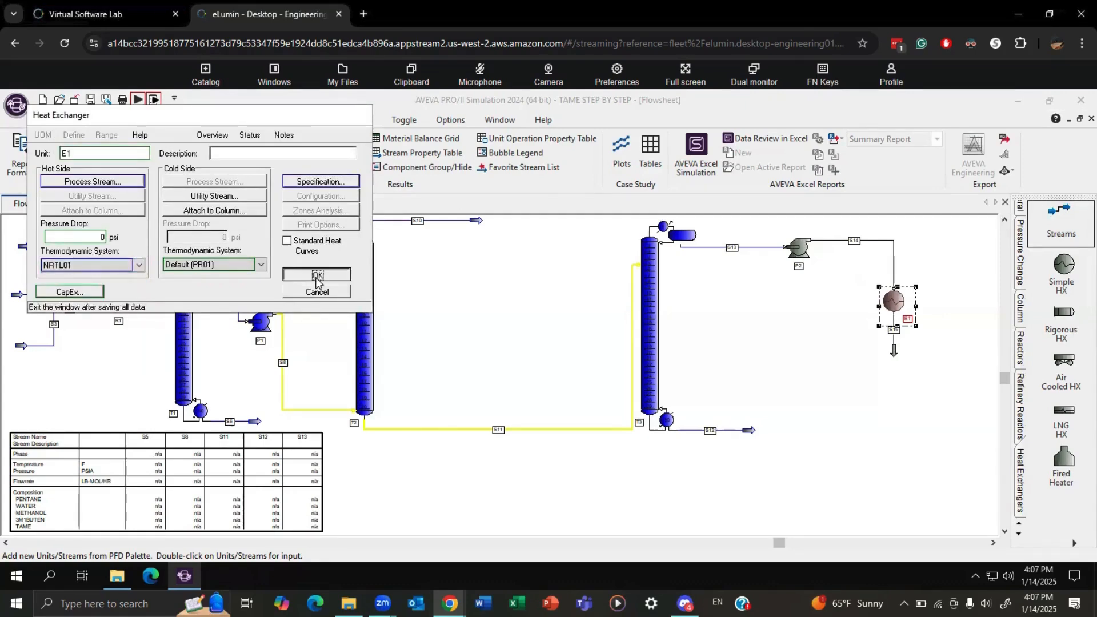
click(138, 101)
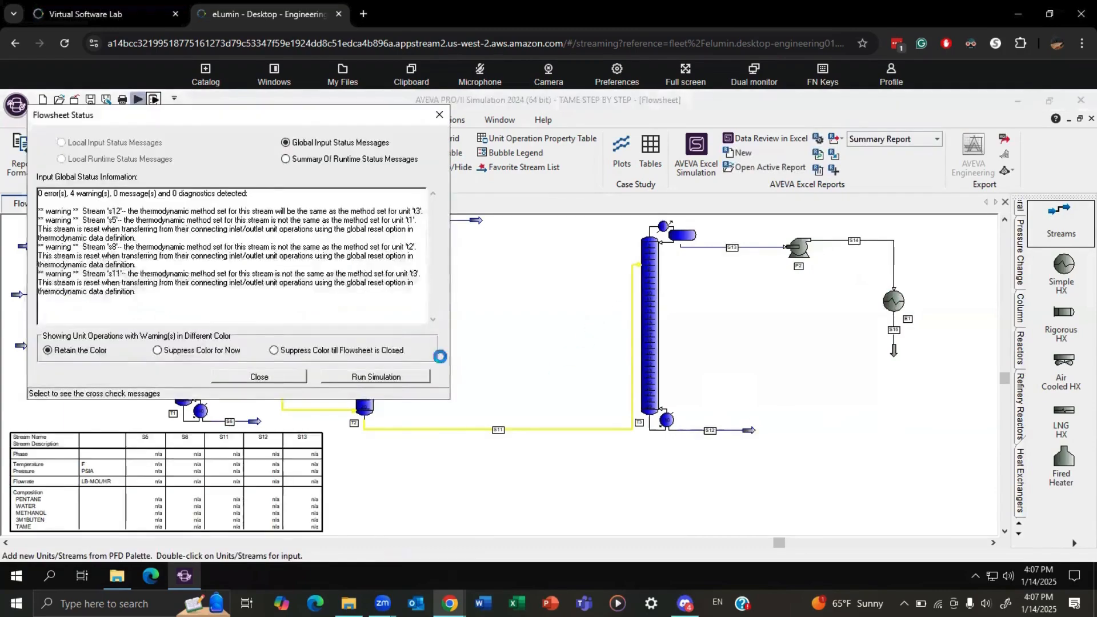
click(403, 377)
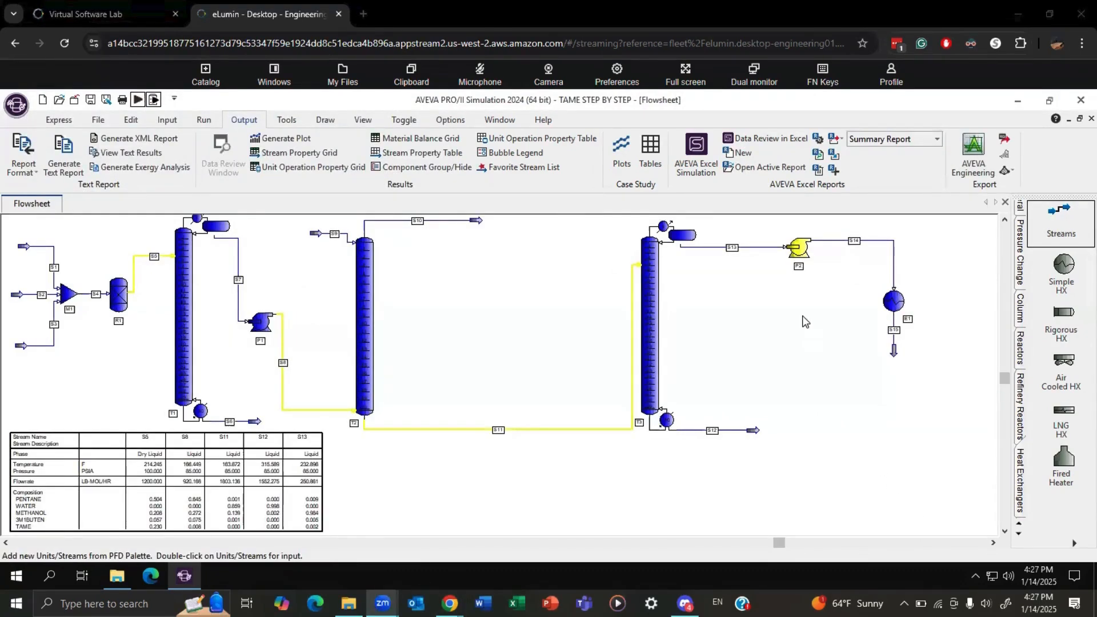
Place two simple heat exchangers, one above the other, between columns T2 and T3.
click(1062, 269)
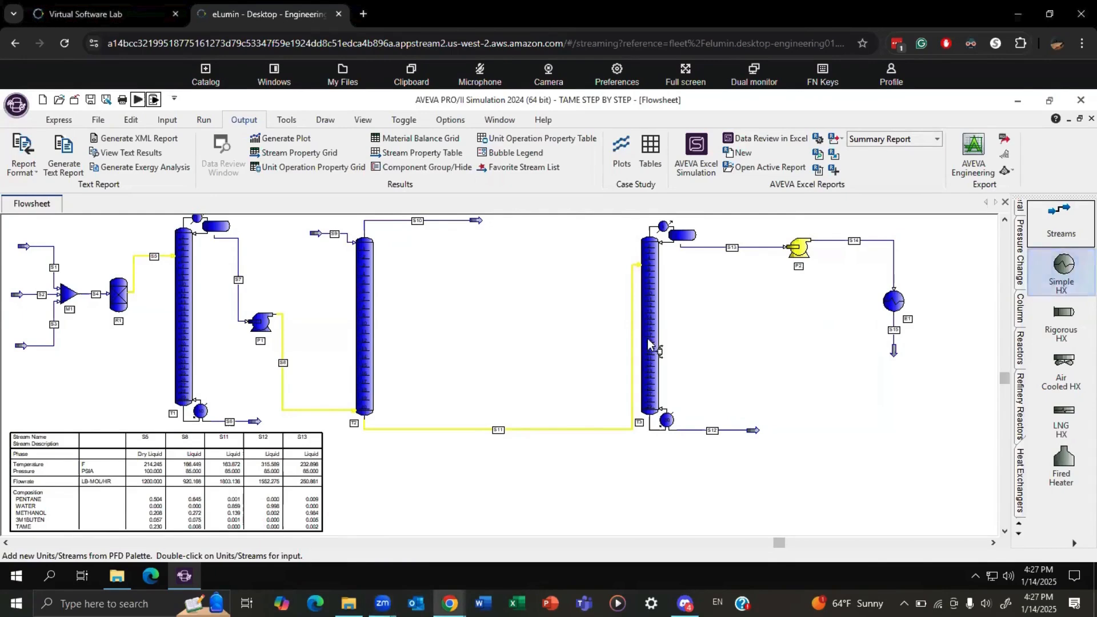
click(532, 357)
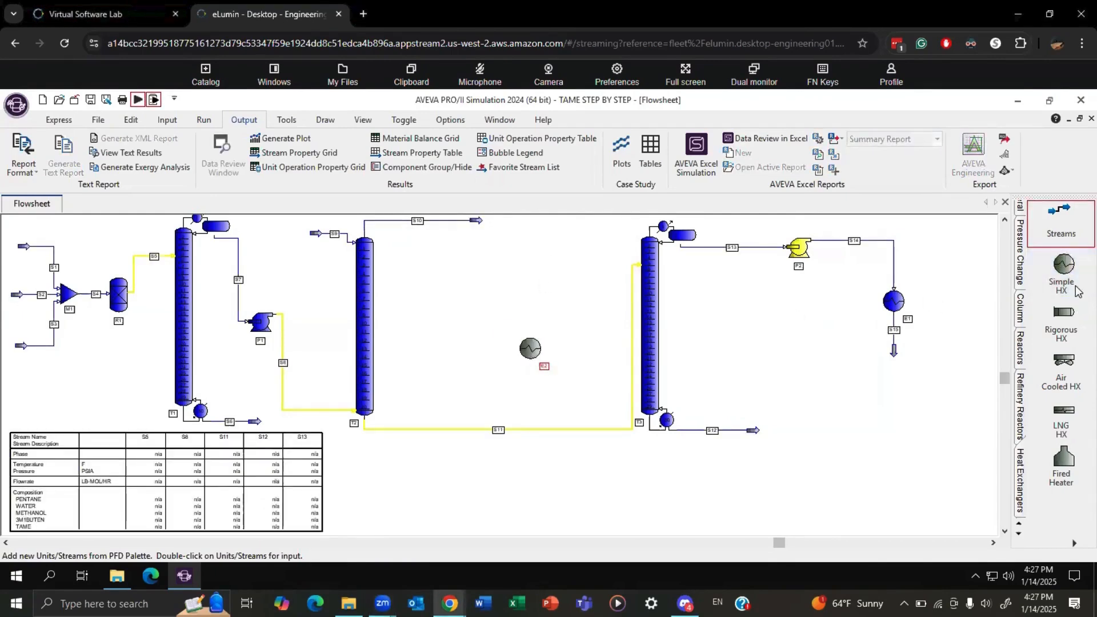
click(528, 268)
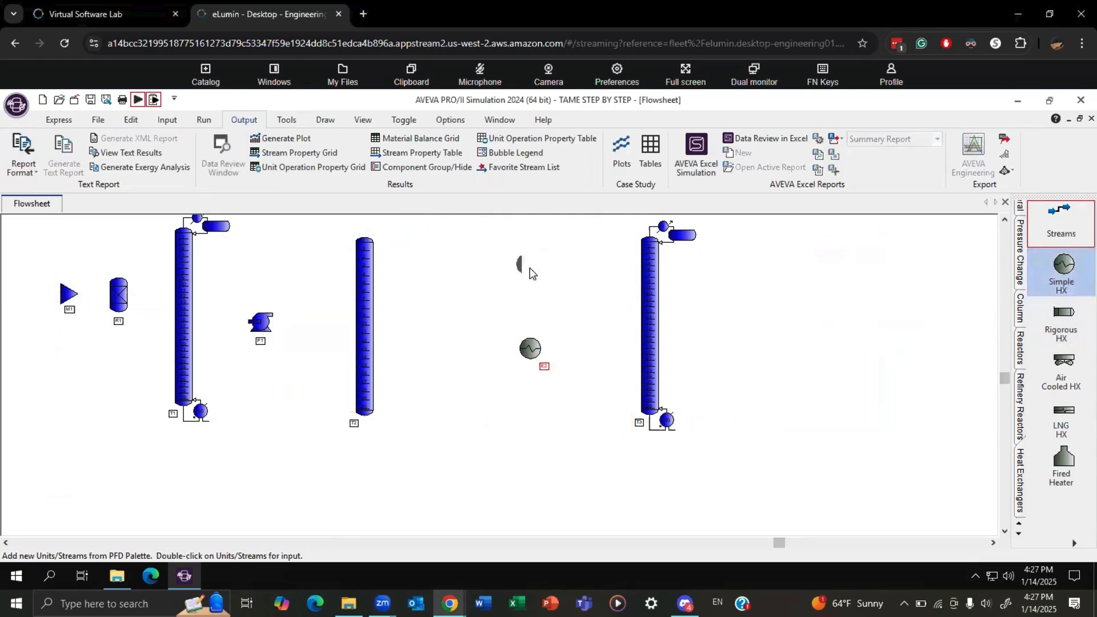
right_click(750, 336)
click(697, 320)
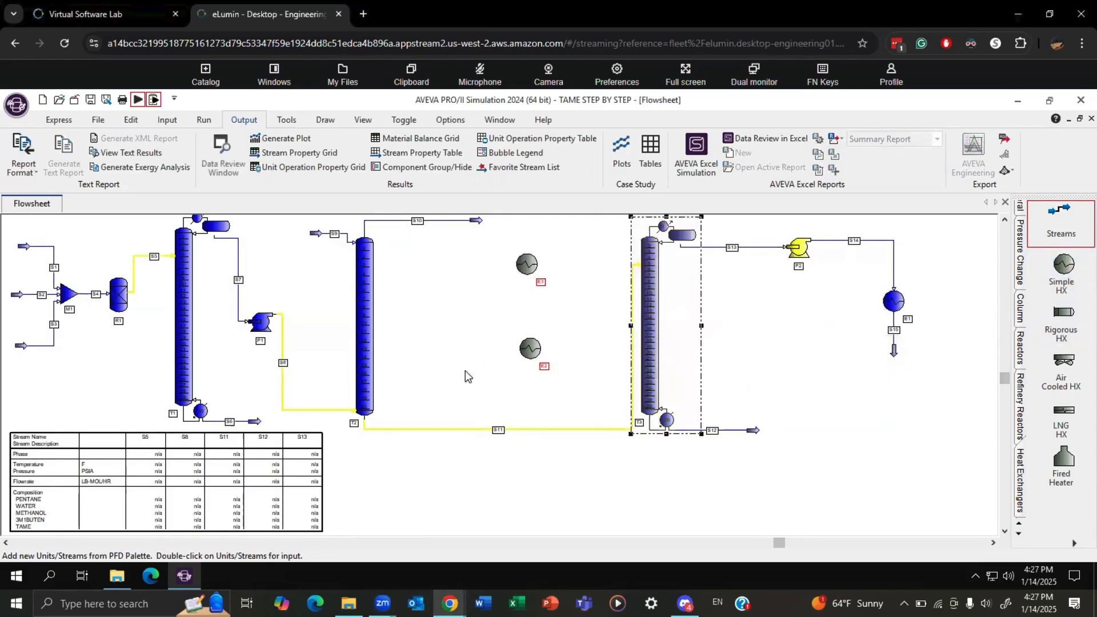
click(753, 332)
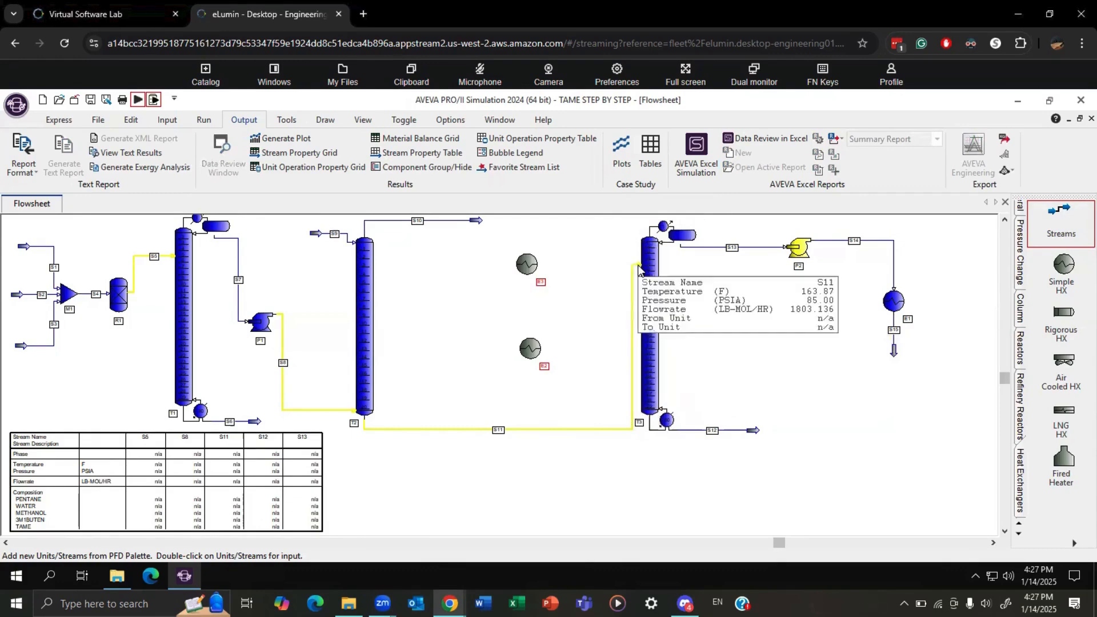
Reroute S11 and S12 through exchanger E2, connect its products S16 to T3 and S17 to E3, and draw E3's outlet stream S18.
drag(639, 272, 644, 319)
mouse_move(750, 435)
mouse_down()
mouse_move(615, 476)
mouse_move(524, 368)
mouse_move(529, 268)
mouse_move(542, 262)
mouse_up()
click(1061, 223)
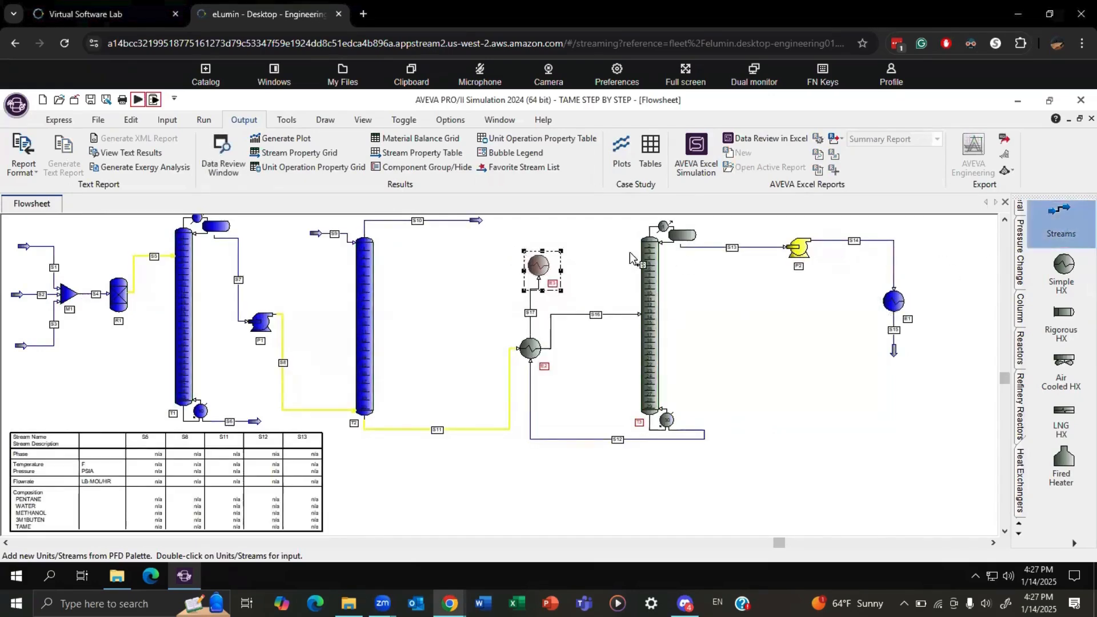
click(537, 252)
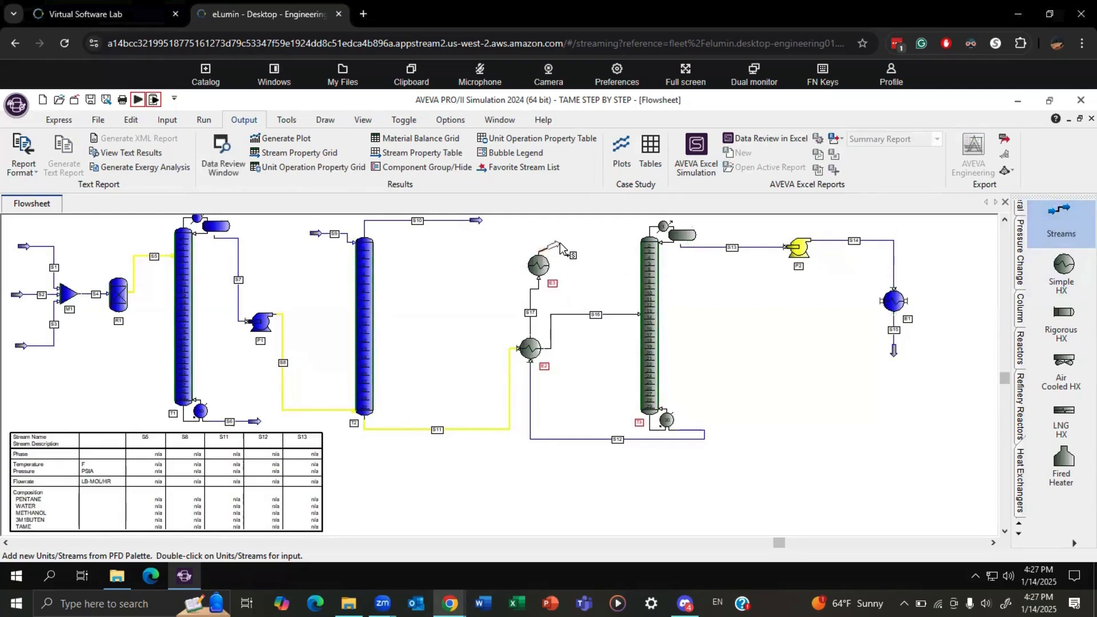
click(578, 253)
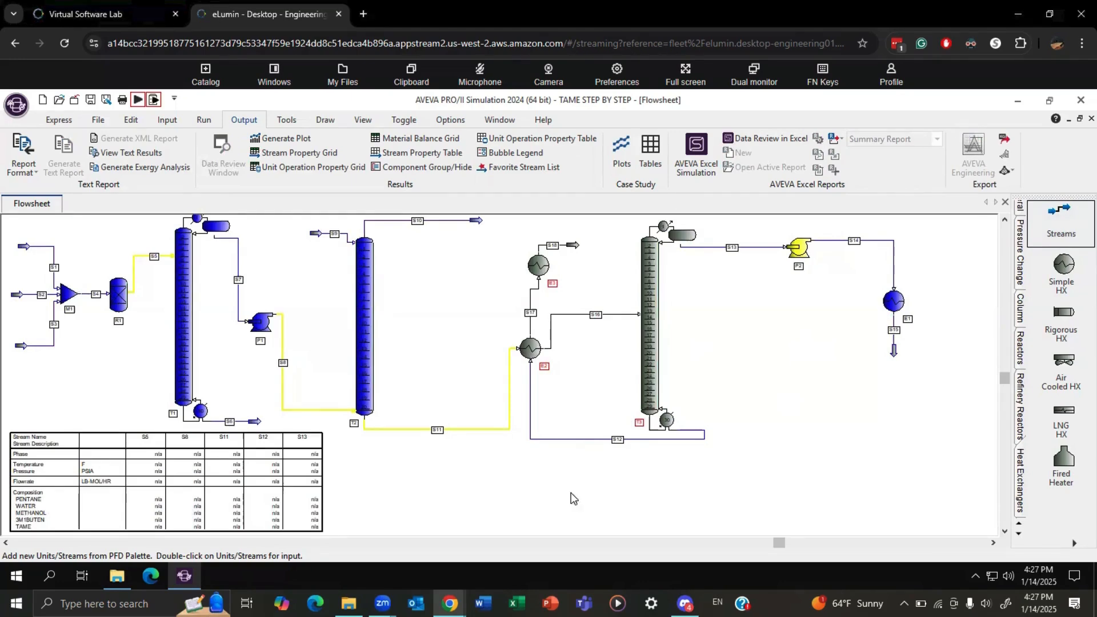
Assign S11 and S16 to the cold side and S12 and S17 to the hot side of heat exchanger E2.
mouse_move(588, 317)
double_click(530, 348)
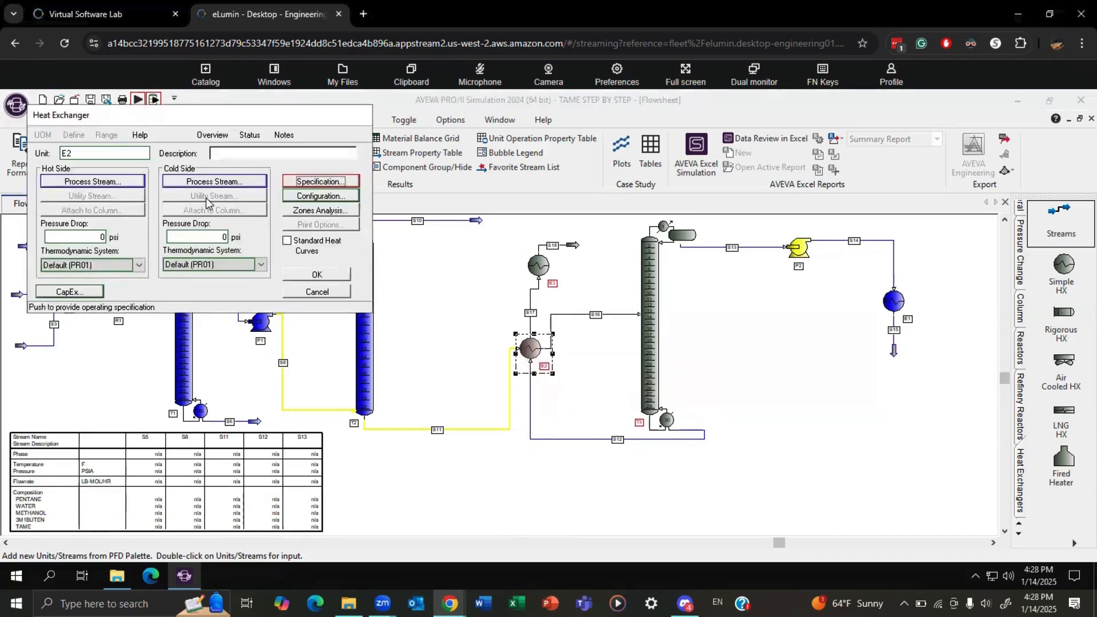
click(195, 182)
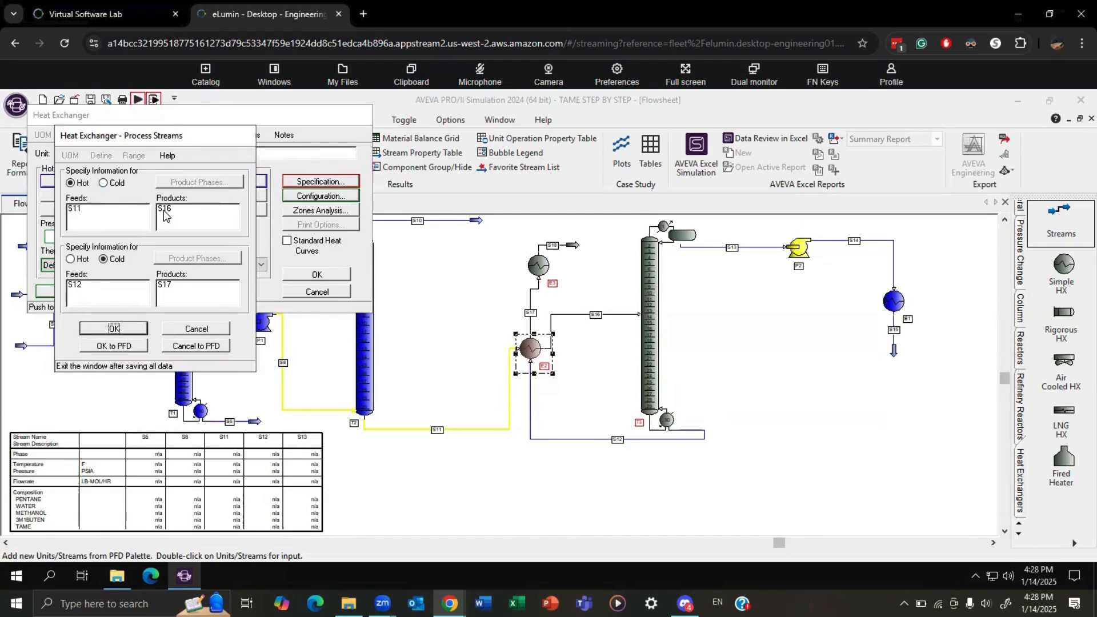
click(108, 183)
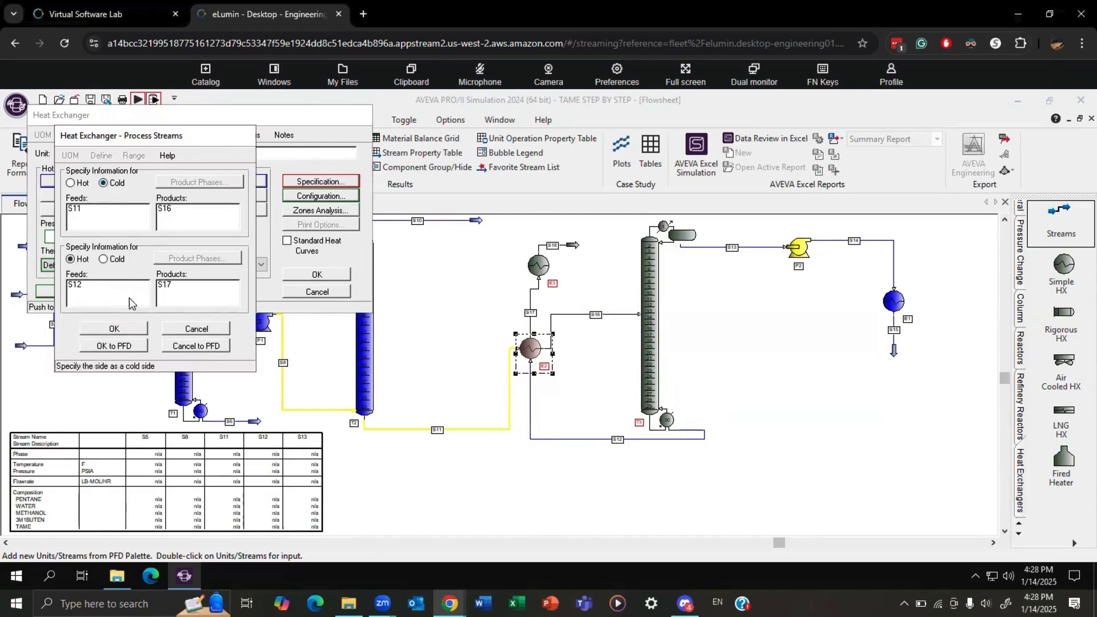
click(114, 329)
Specify a hot product temperature of 300 F for heat exchanger E2.
click(321, 181)
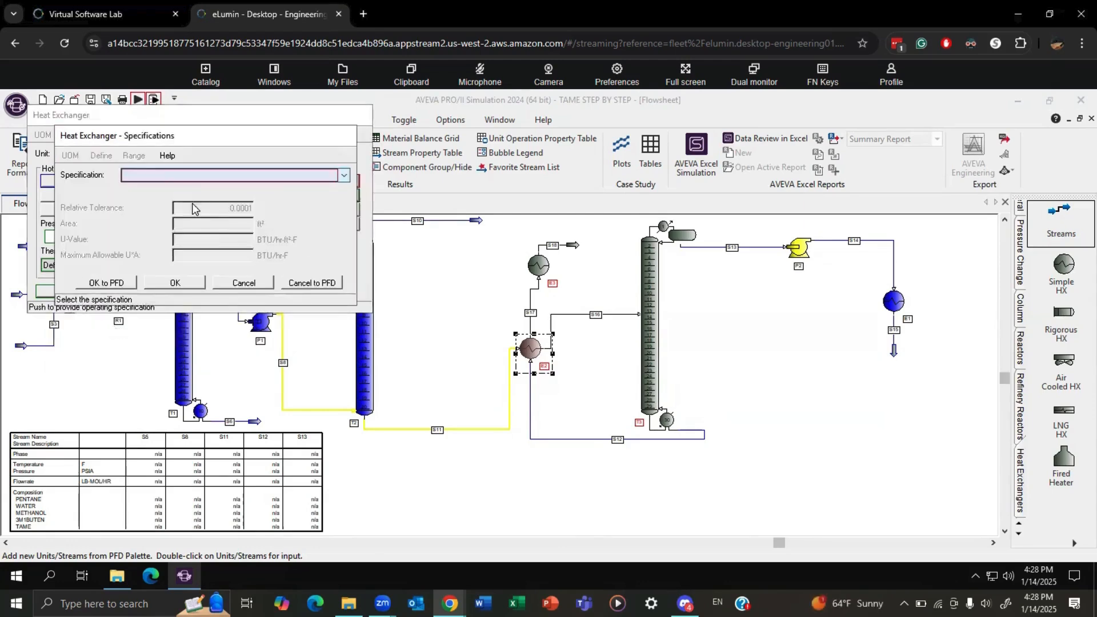
click(191, 176)
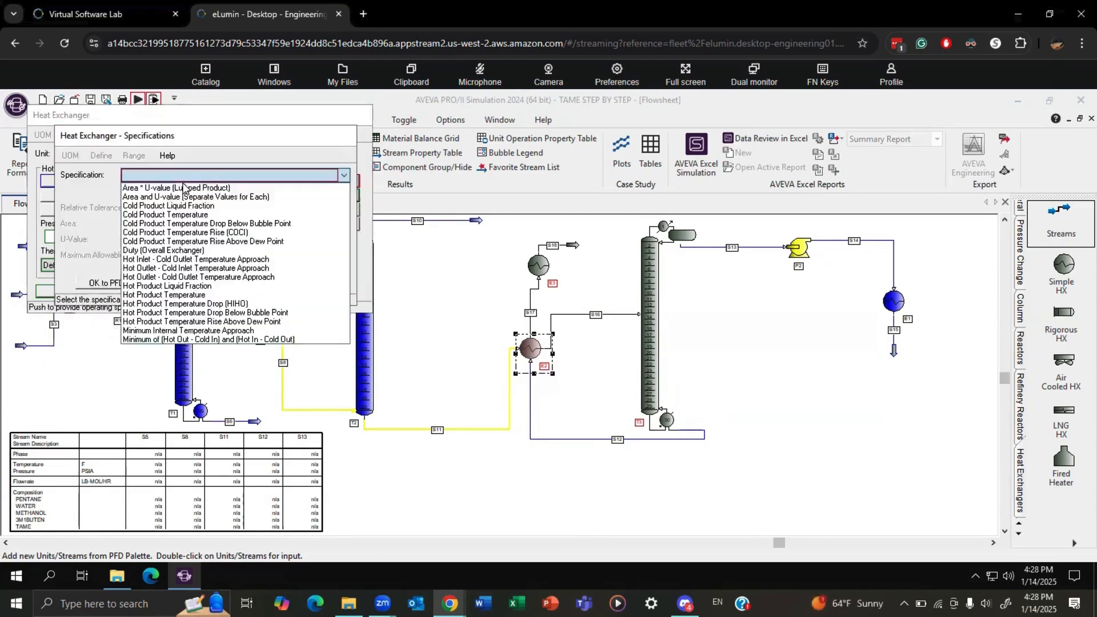
click(174, 295)
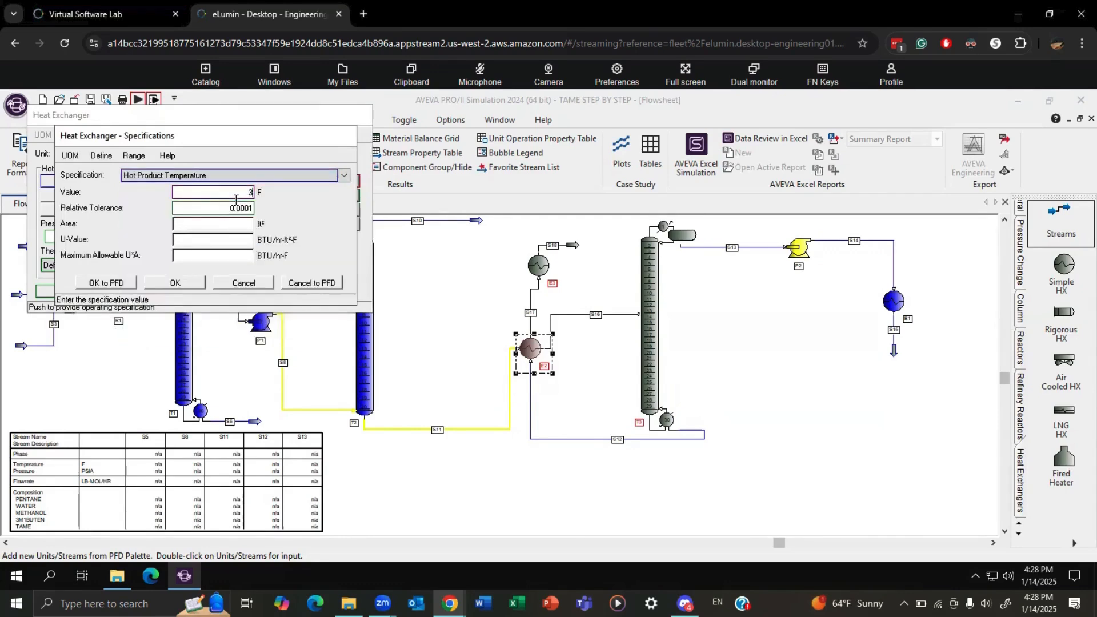
click(175, 283)
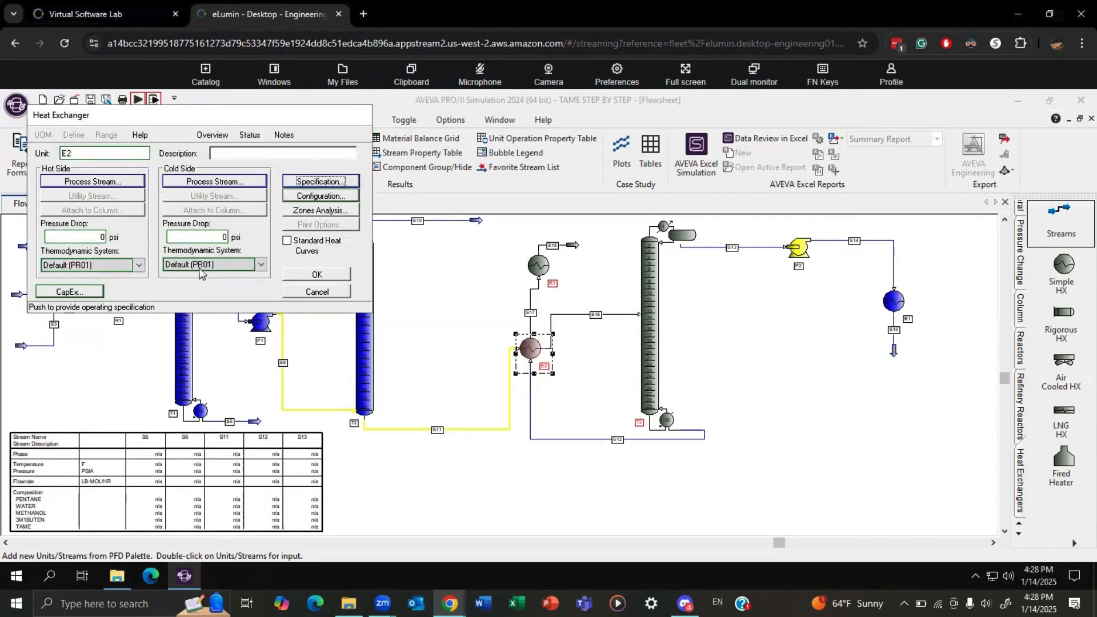
Set E2's thermodynamic systems to UNIF01 on the cold side and NRTL01 on the hot side, and accept the exchanger data.
click(199, 264)
click(182, 304)
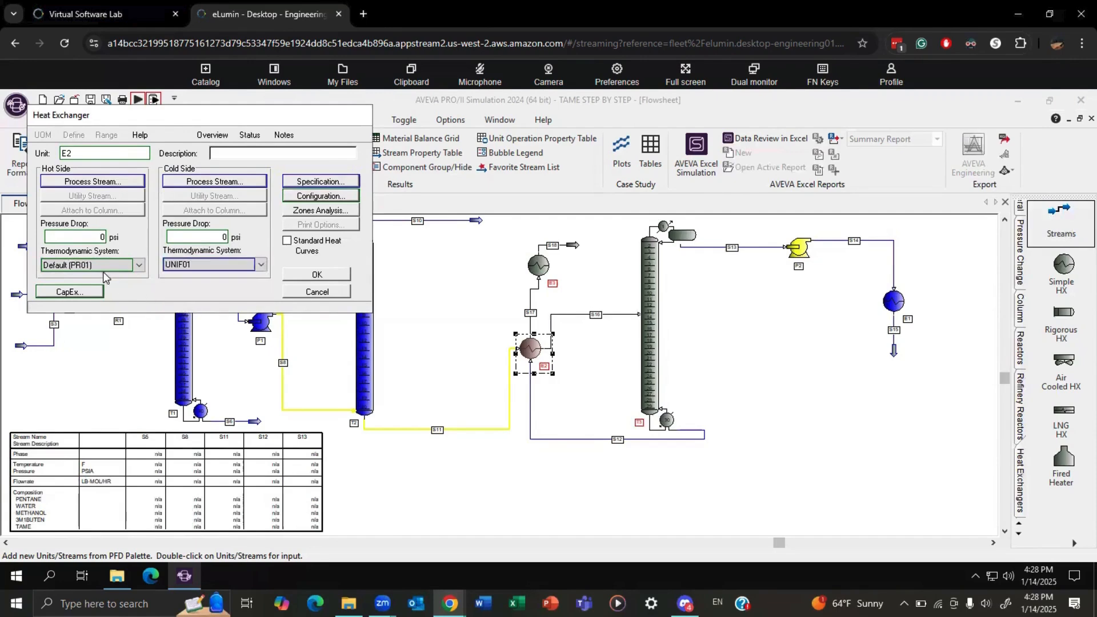
click(101, 265)
click(80, 295)
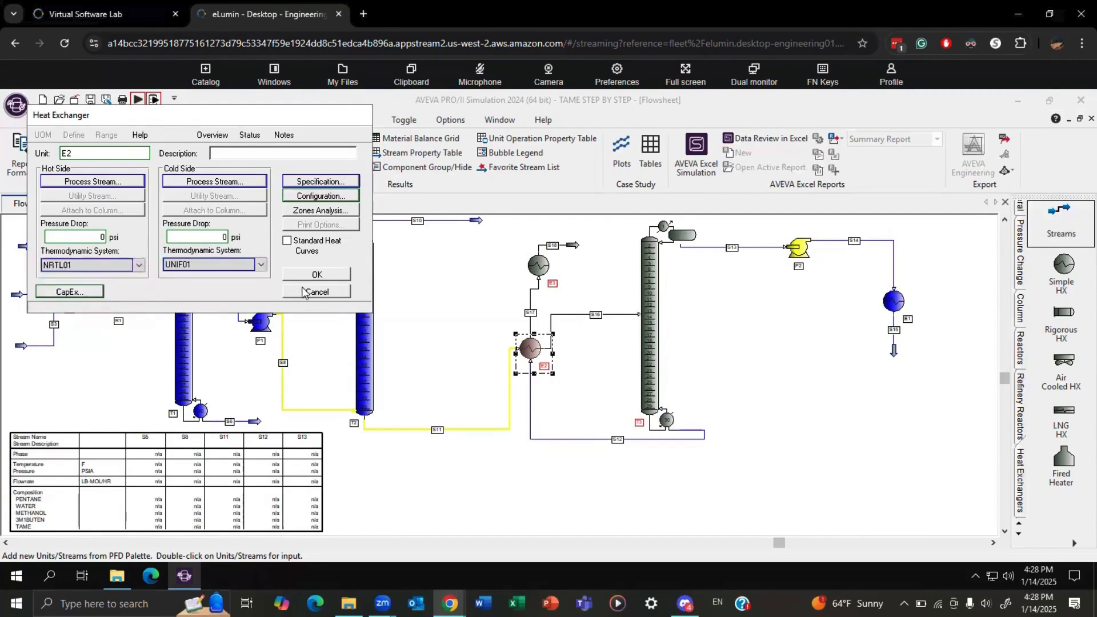
click(316, 275)
click(797, 363)
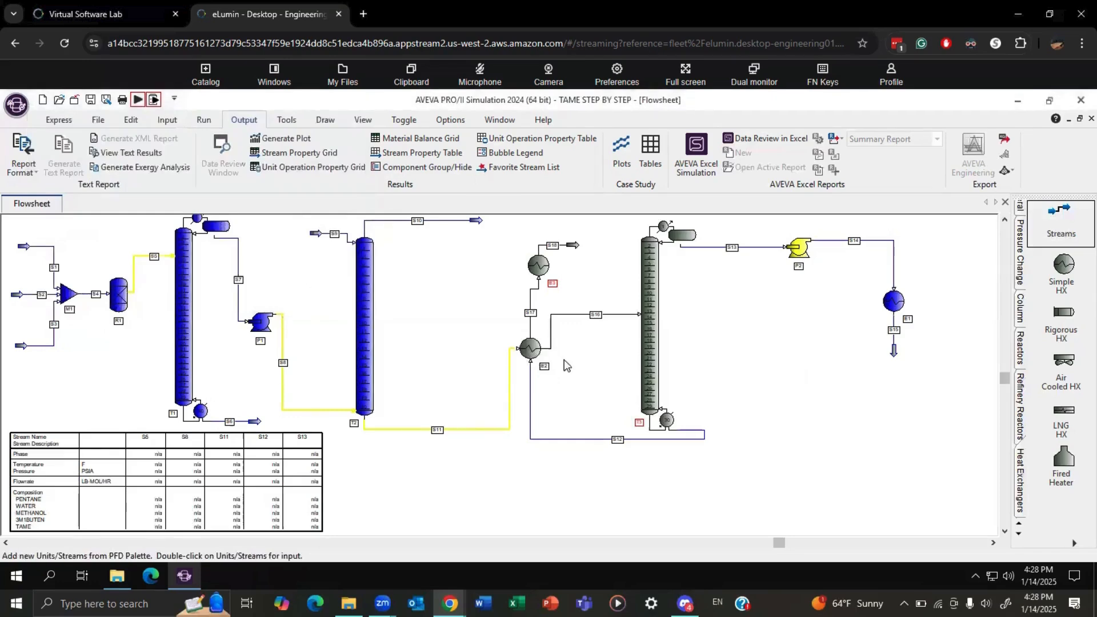
Assign streams S17 and S18 to the hot side of heat exchanger E3 and set its thermodynamic system to NRTL01.
mouse_move(541, 273)
double_click(543, 271)
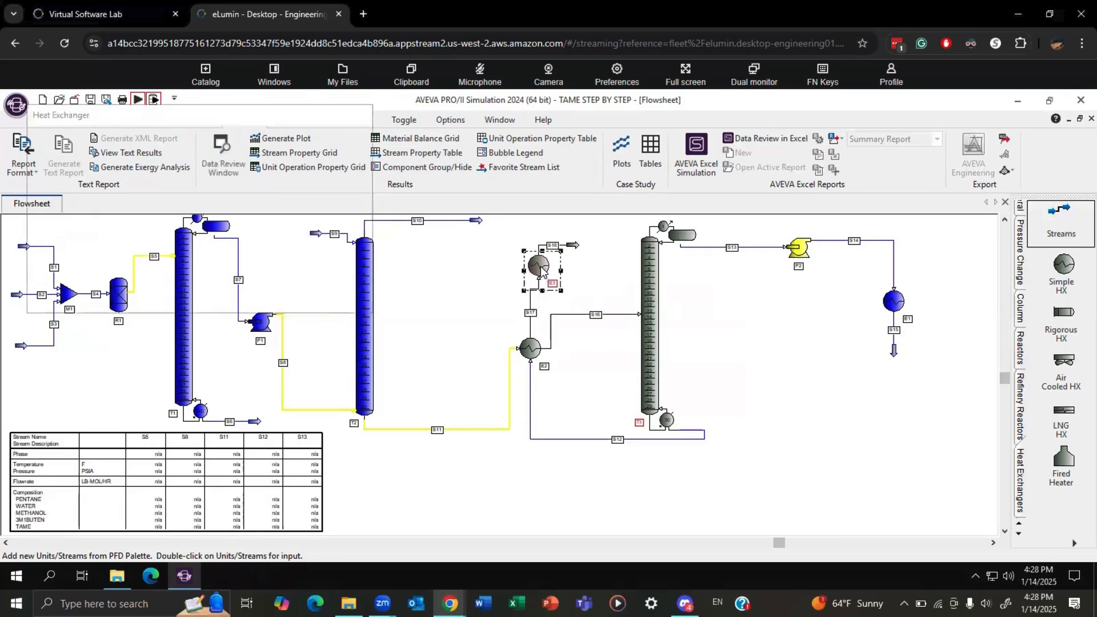
click(220, 180)
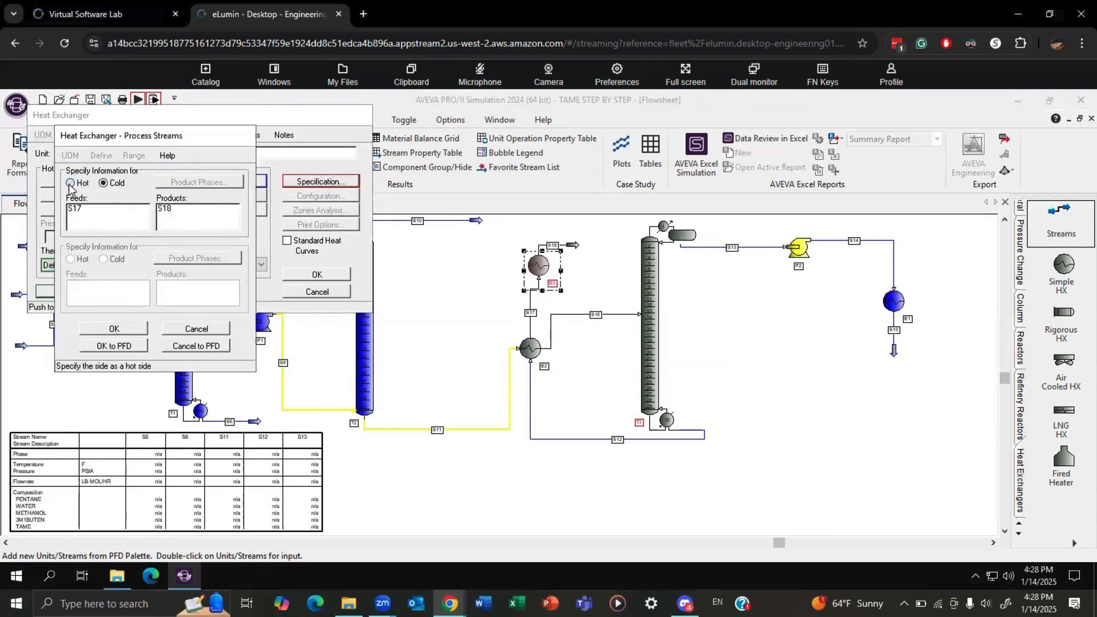
click(125, 329)
click(102, 264)
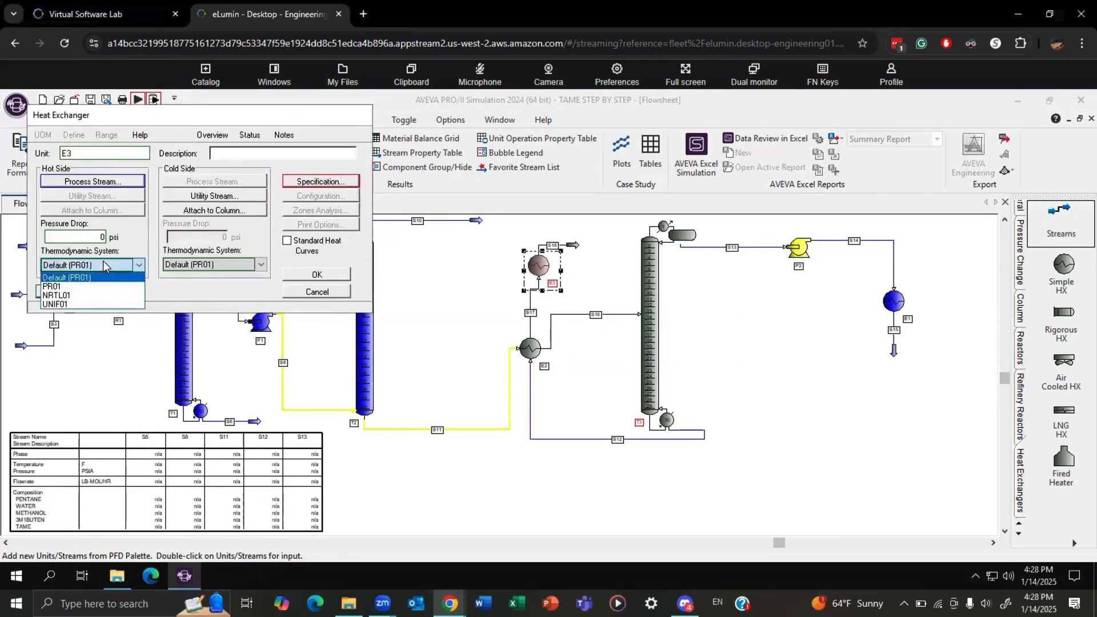
click(78, 295)
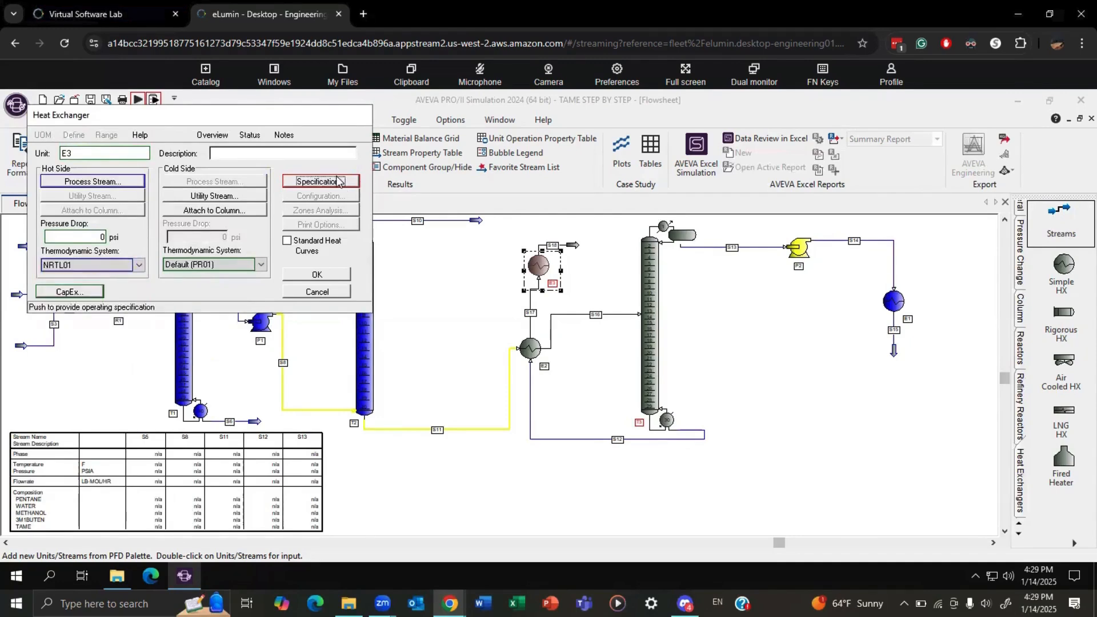
Specify a hot product temperature of 90 F for heat exchanger E3 and accept the exchanger data.
click(341, 183)
click(201, 174)
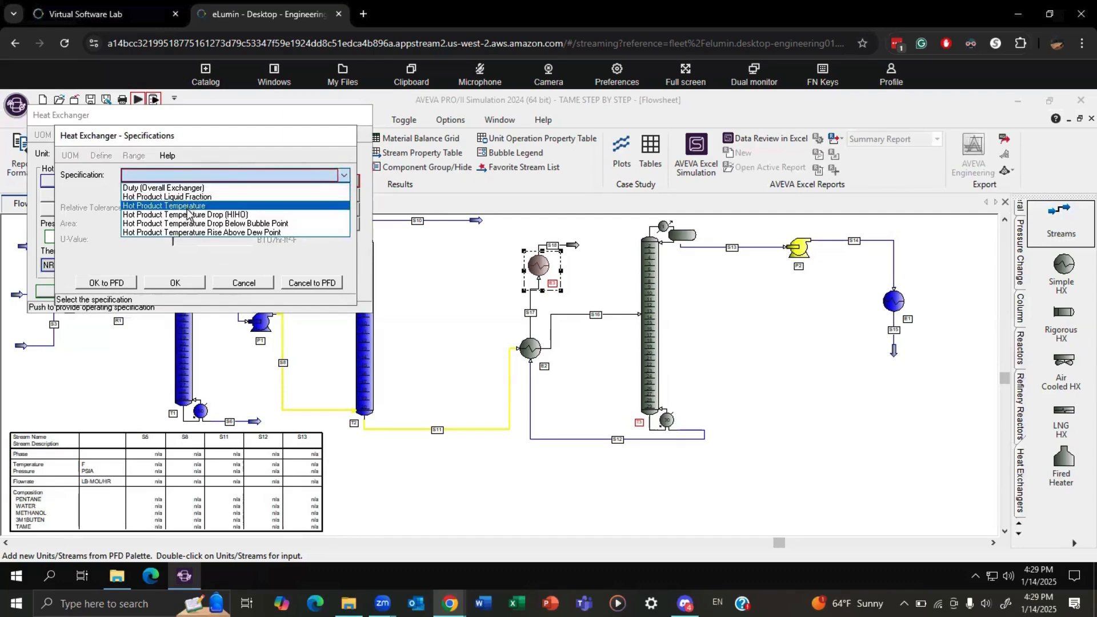
click(227, 210)
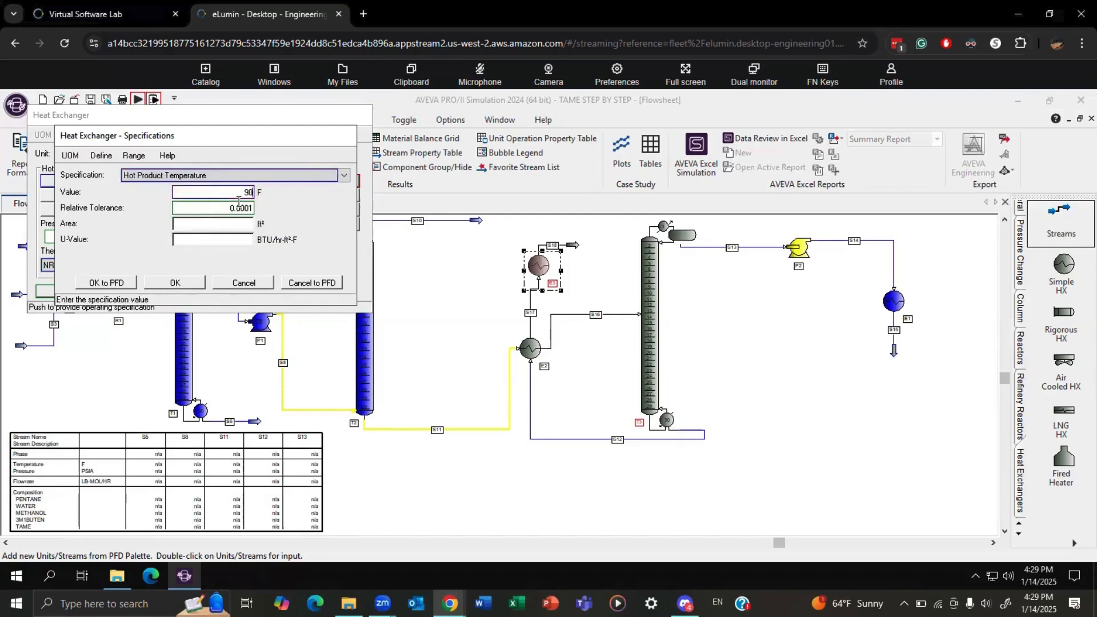
click(193, 283)
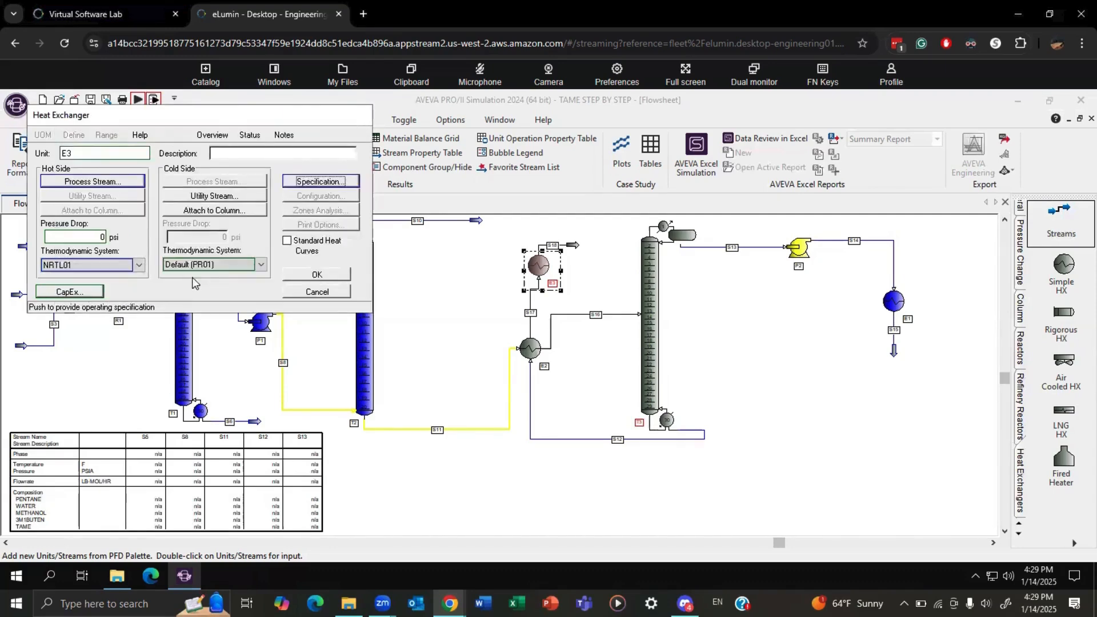
click(318, 277)
click(773, 343)
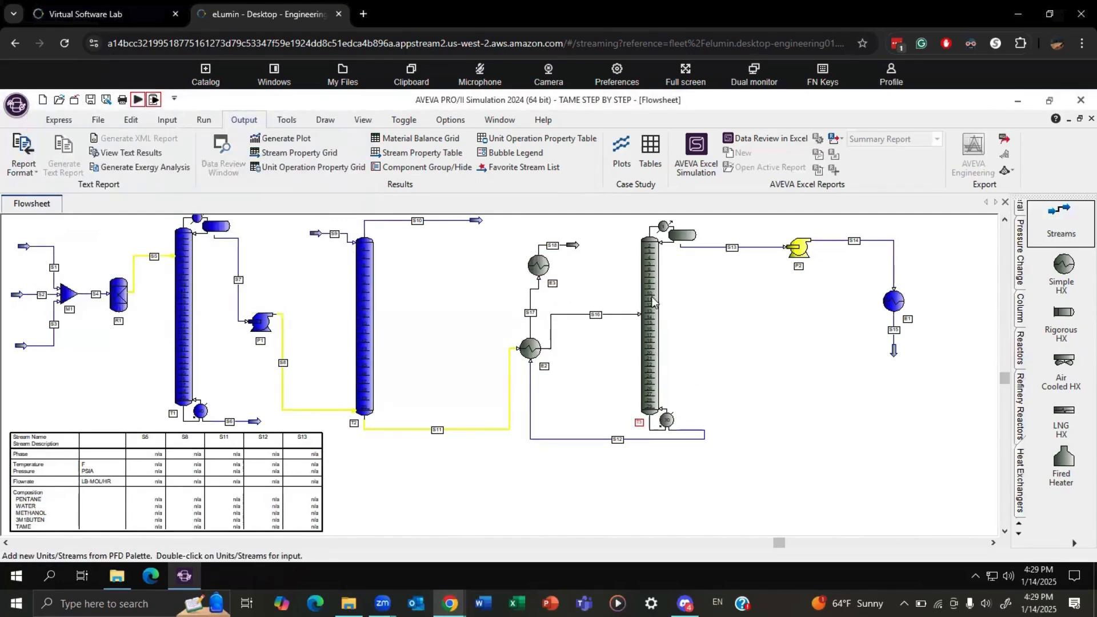
Feed stream S16 to tray 5 of column T3 and run the simulation.
double_click(653, 321)
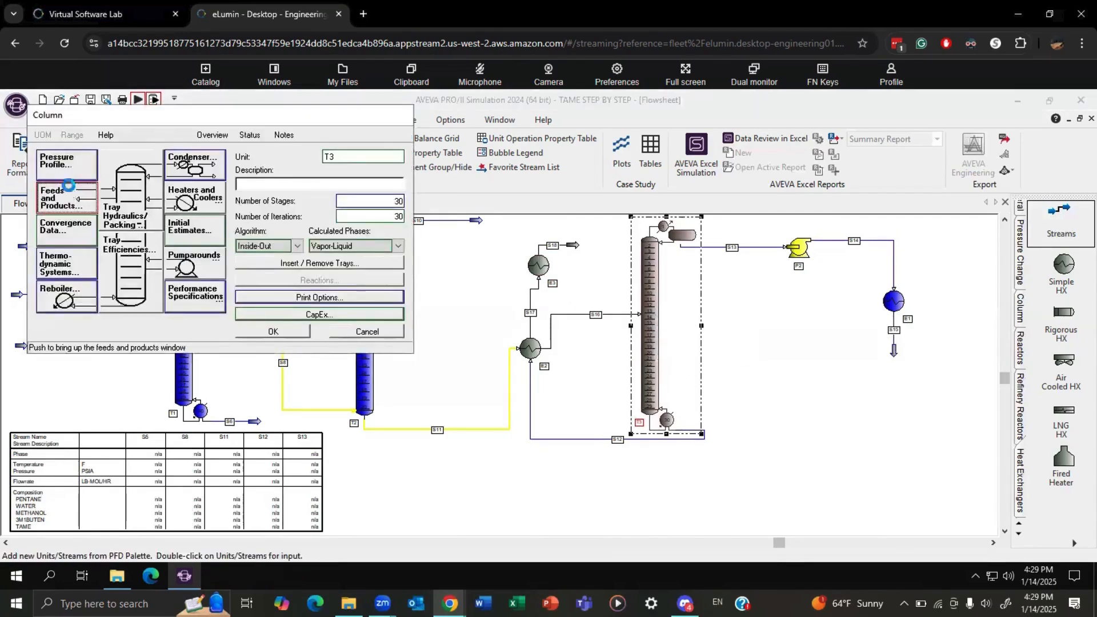
click(69, 194)
text(5)
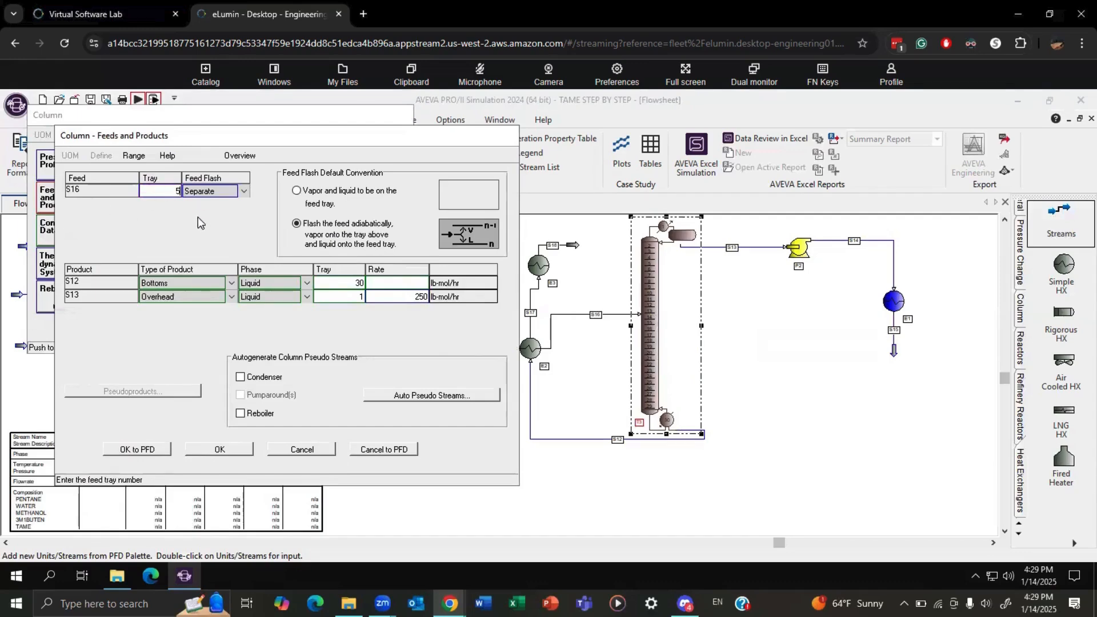
click(231, 452)
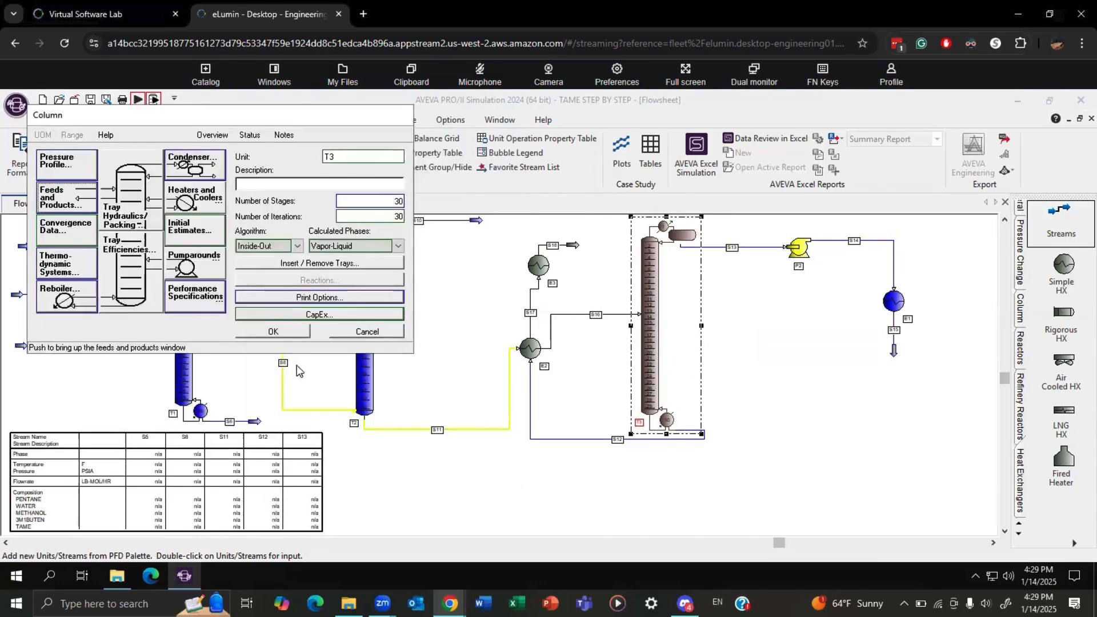
click(280, 333)
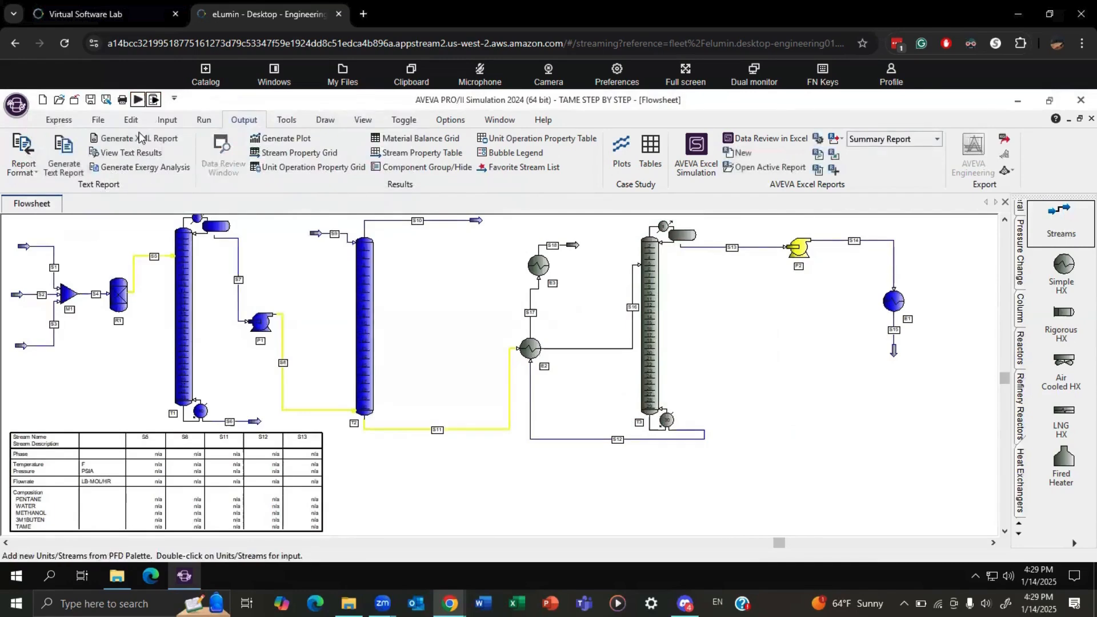
click(137, 99)
click(374, 377)
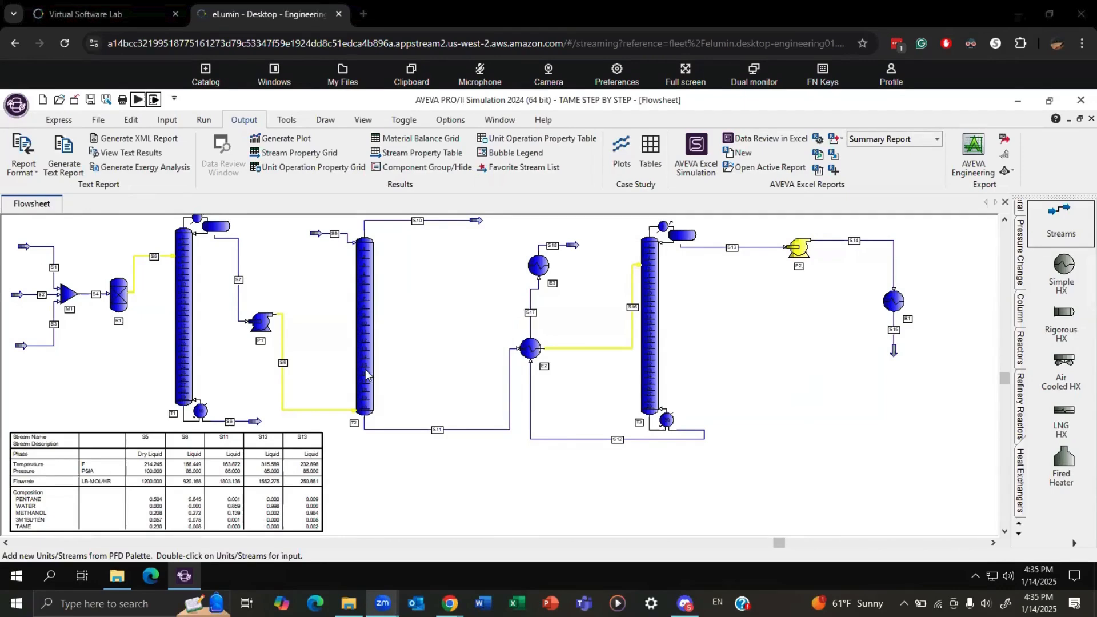
Set column T2 to 2 stages with feed S8 on tray 2, and rerun the simulation.
mouse_move(366, 372)
mouse_move(366, 319)
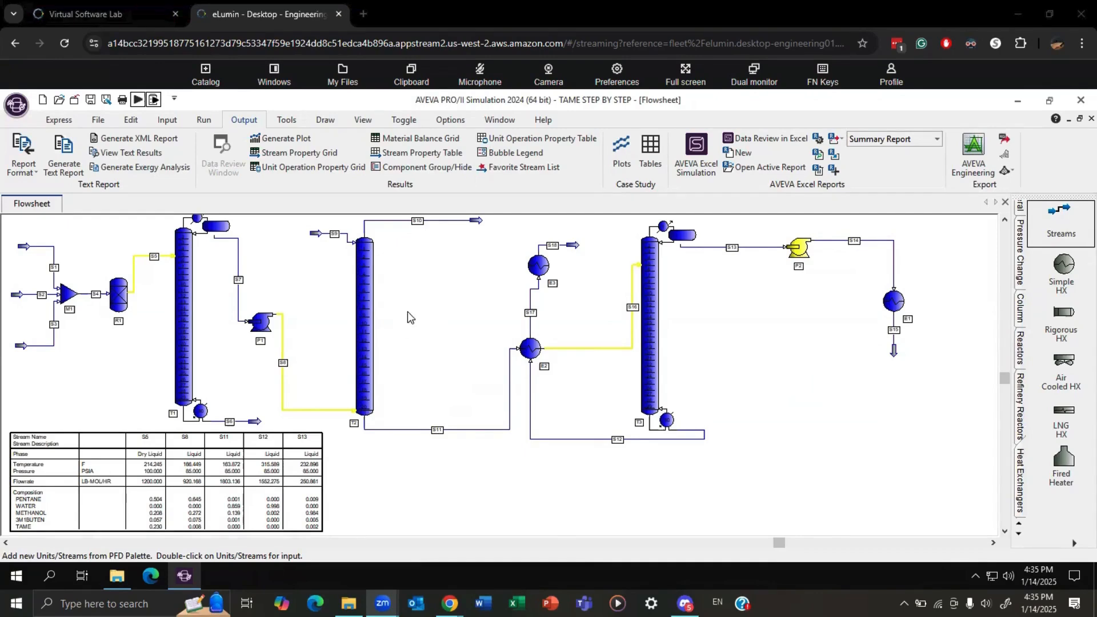
click(366, 328)
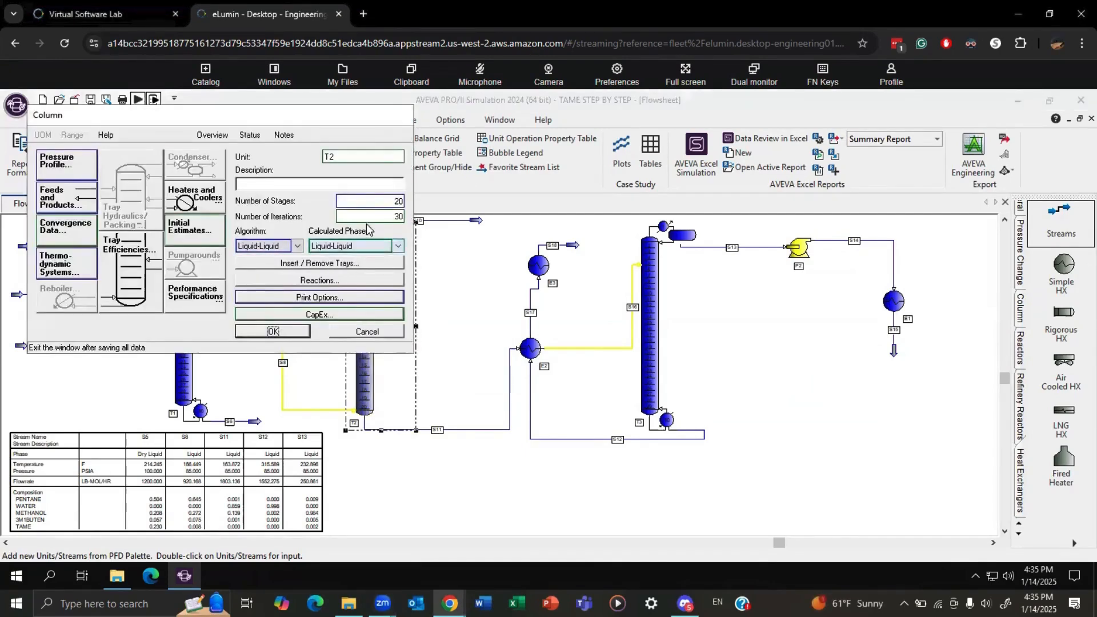
click(399, 200)
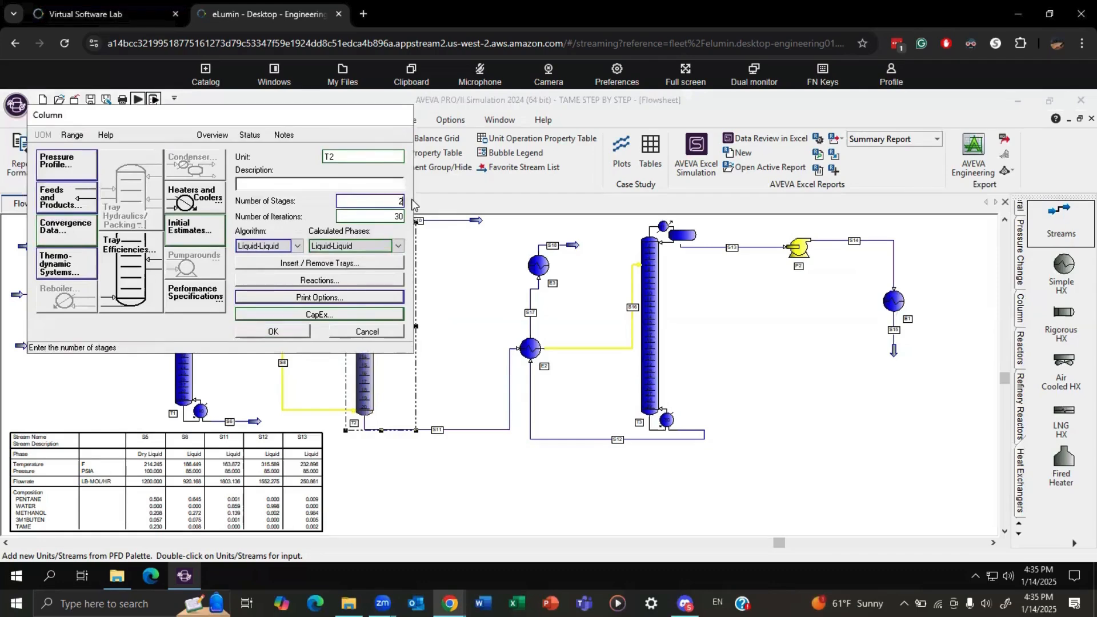
click(84, 198)
click(570, 381)
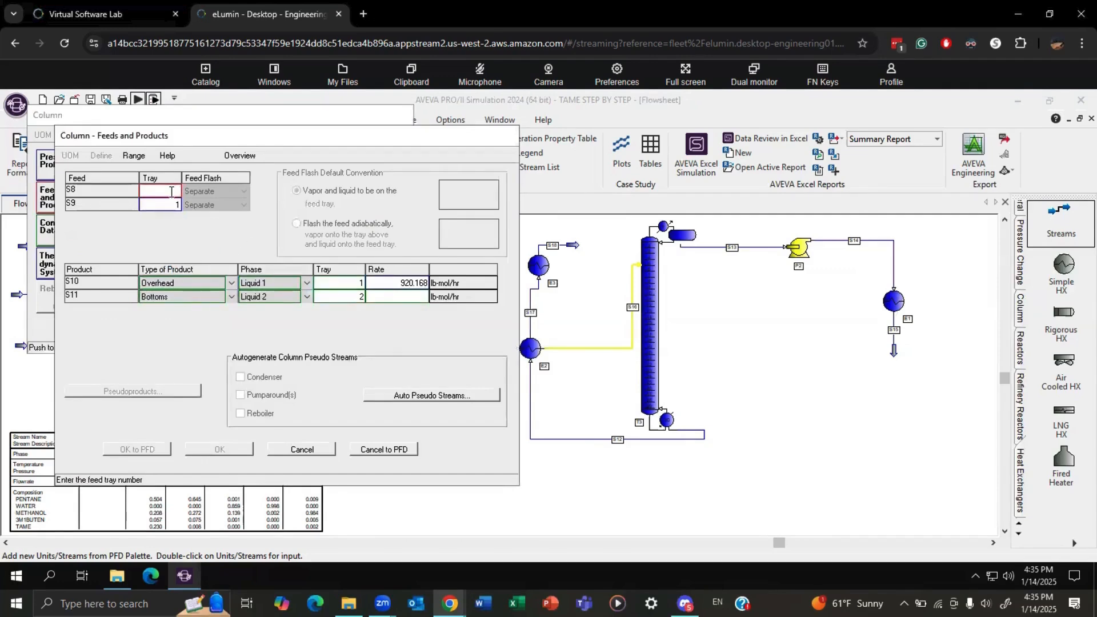
text(2)
click(219, 449)
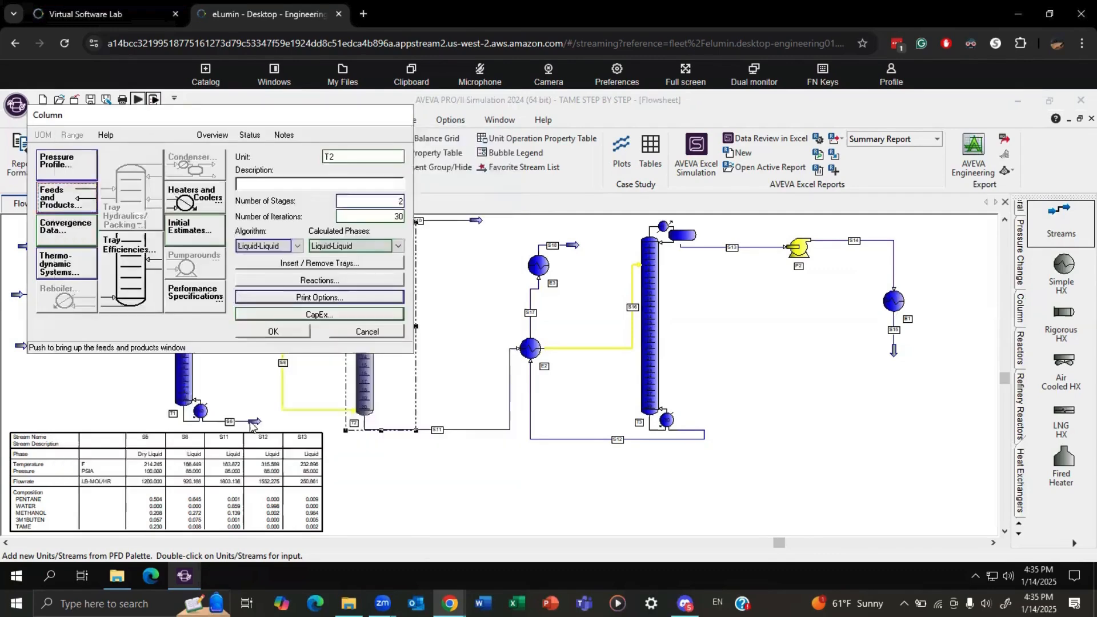
click(273, 331)
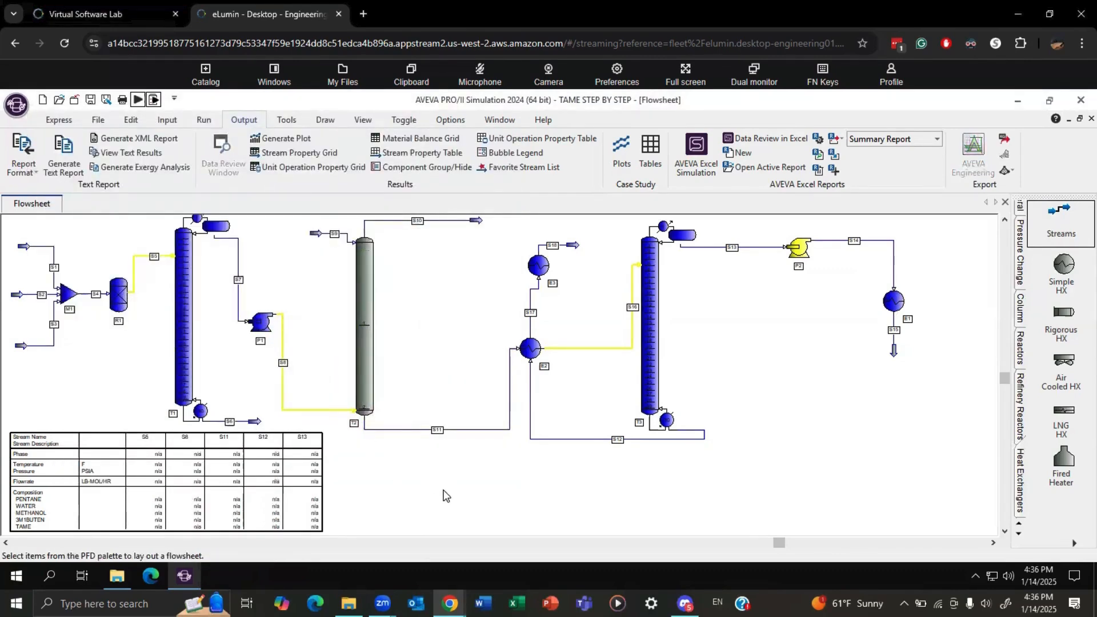
click(138, 100)
click(412, 380)
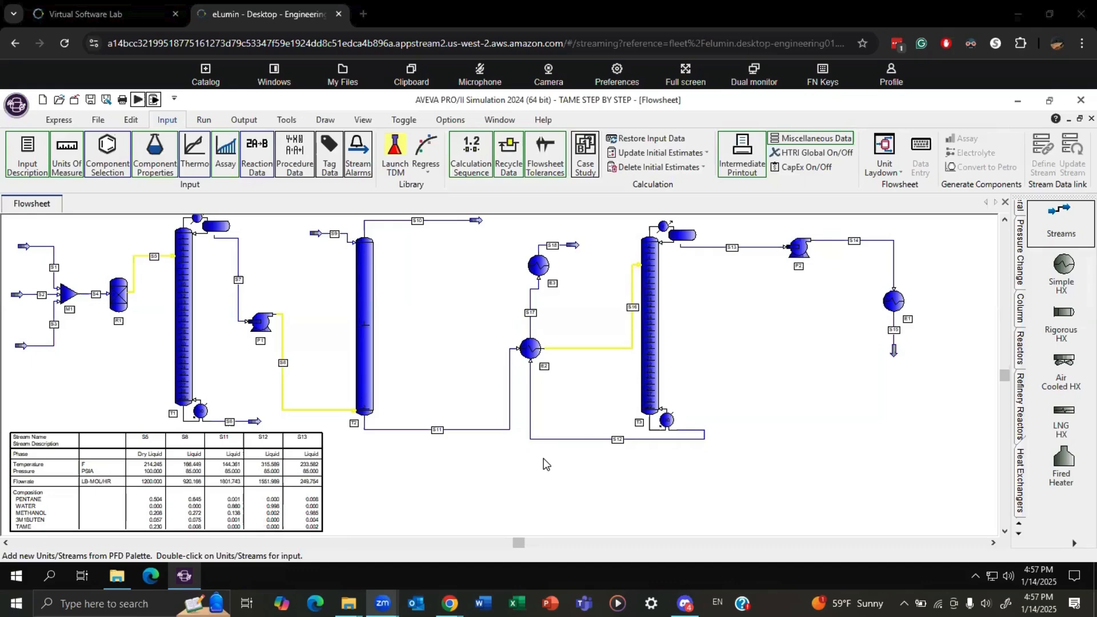
Set column T1's number of stages to 10 and rerun the simulation.
double_click(192, 334)
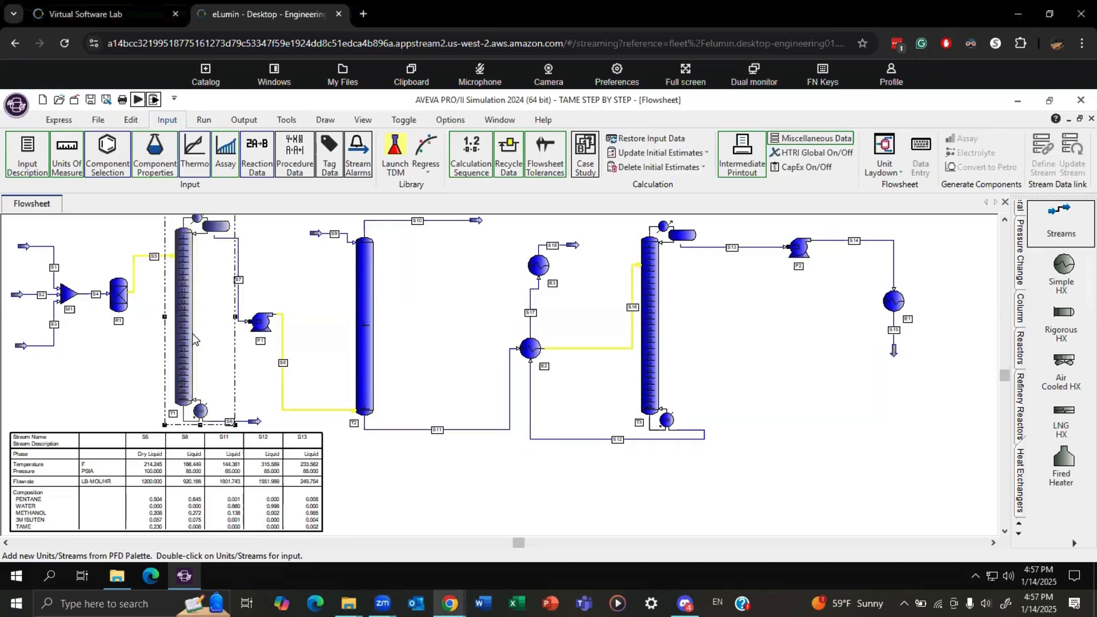
double_click(398, 201)
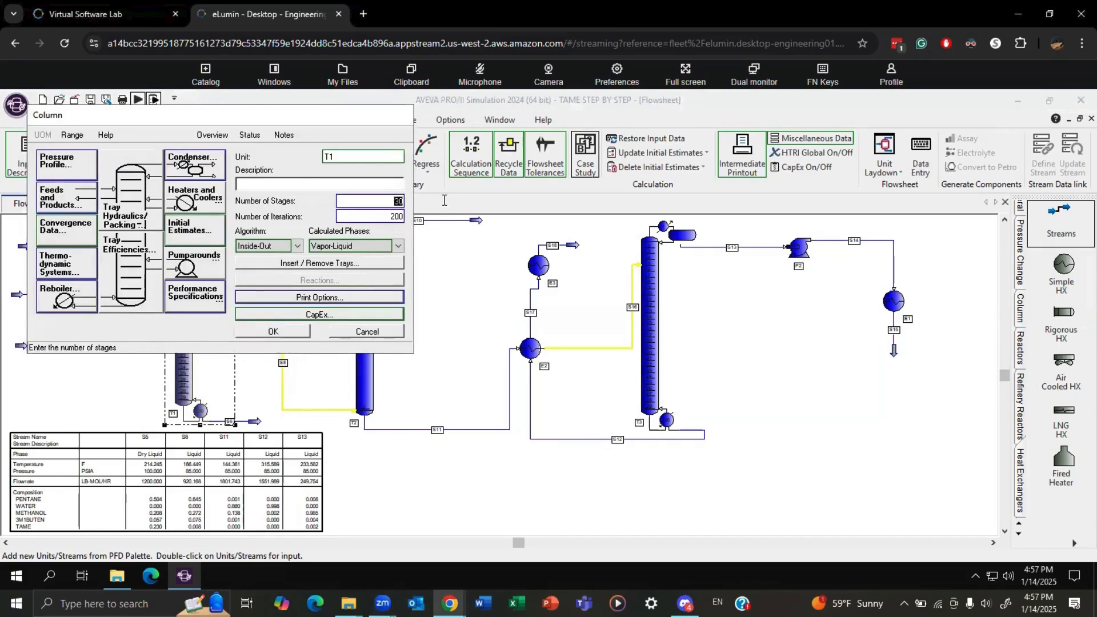
text(10)
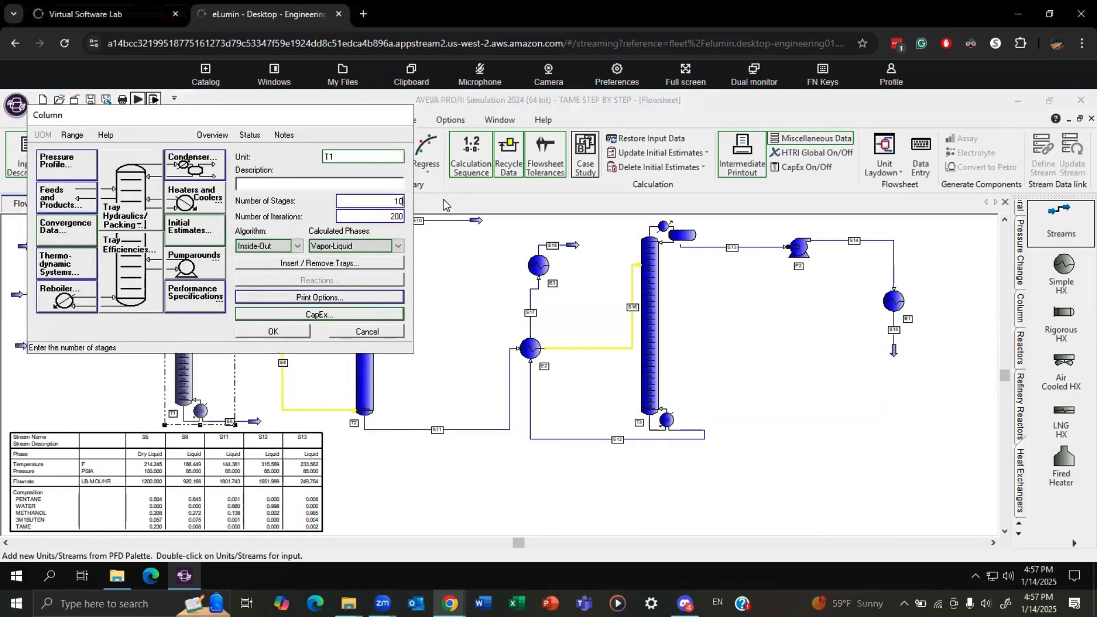
click(293, 331)
click(571, 382)
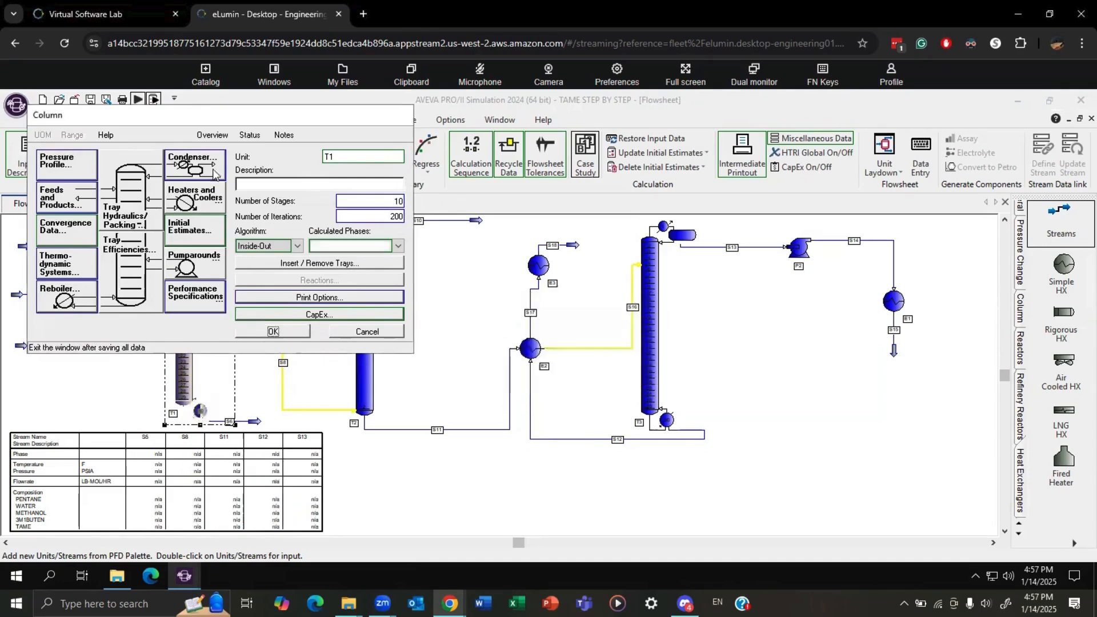
click(138, 102)
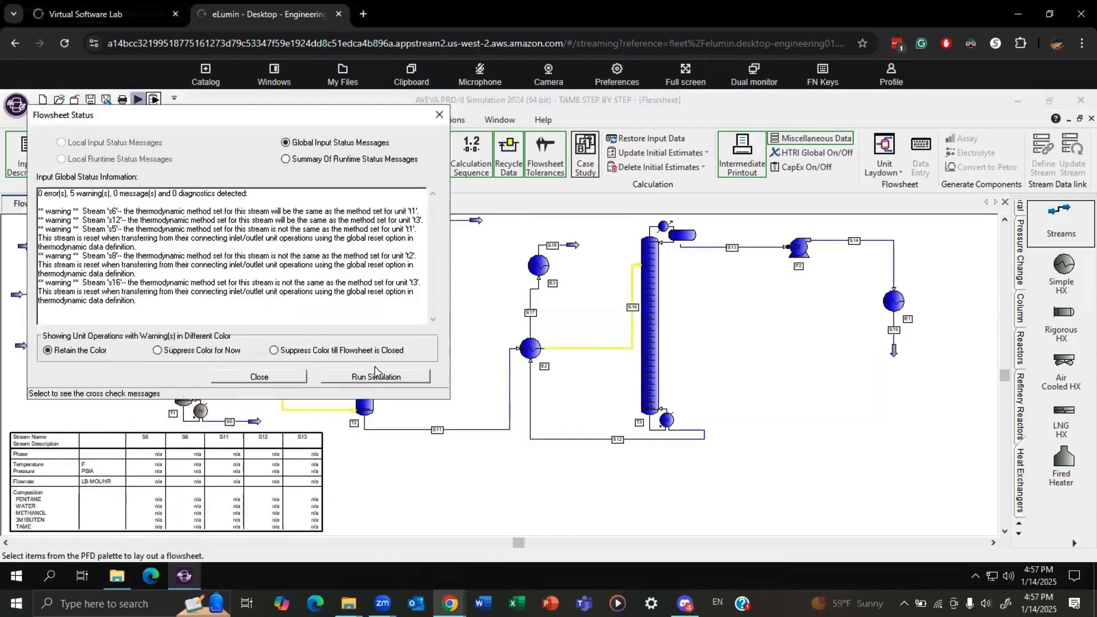
click(372, 373)
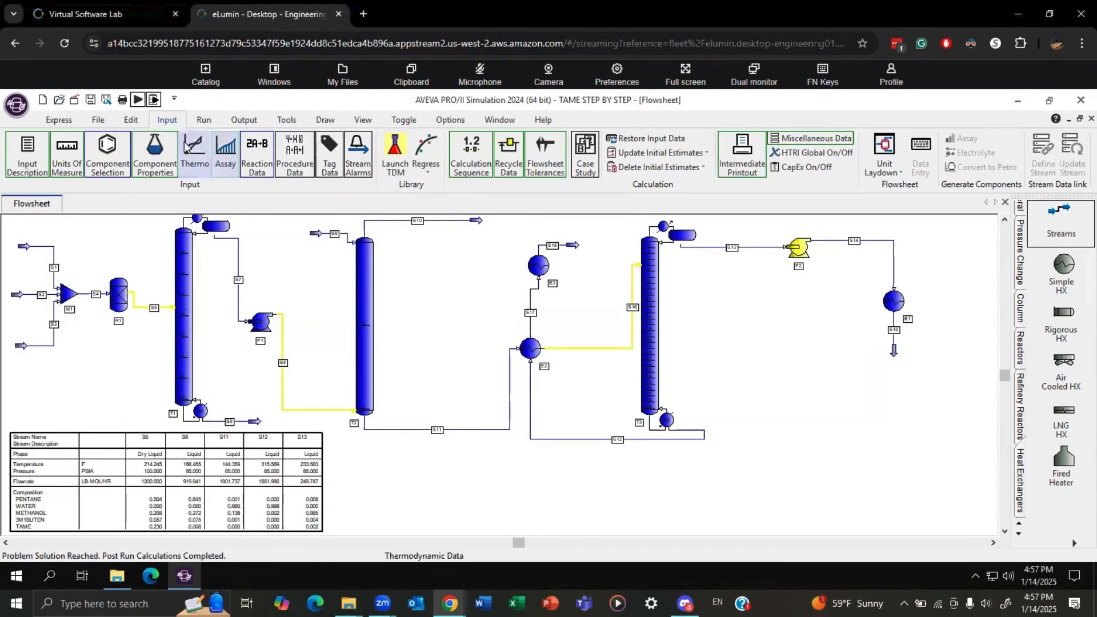
Define a case study whose first parameter, PARAM1, changes the number of trays of column T1.
click(585, 154)
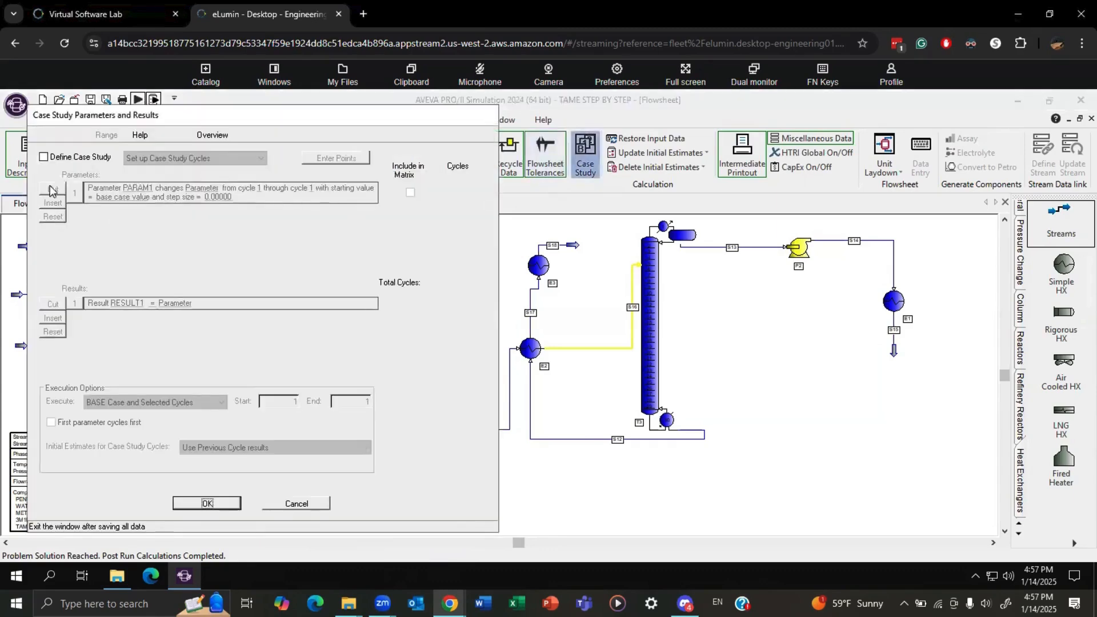
click(43, 157)
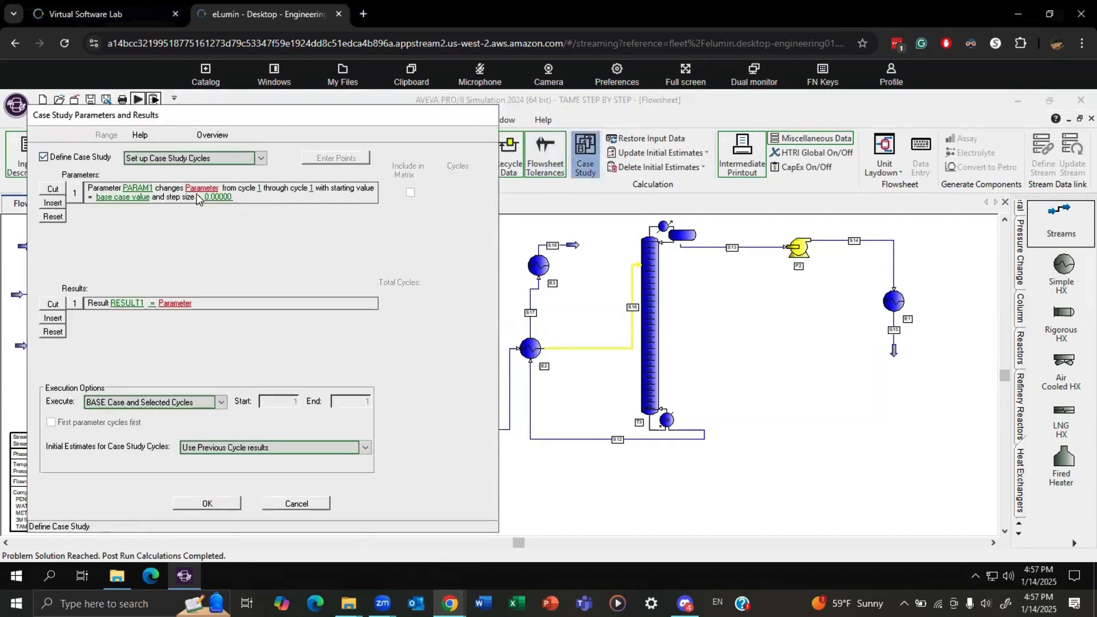
click(201, 188)
click(143, 195)
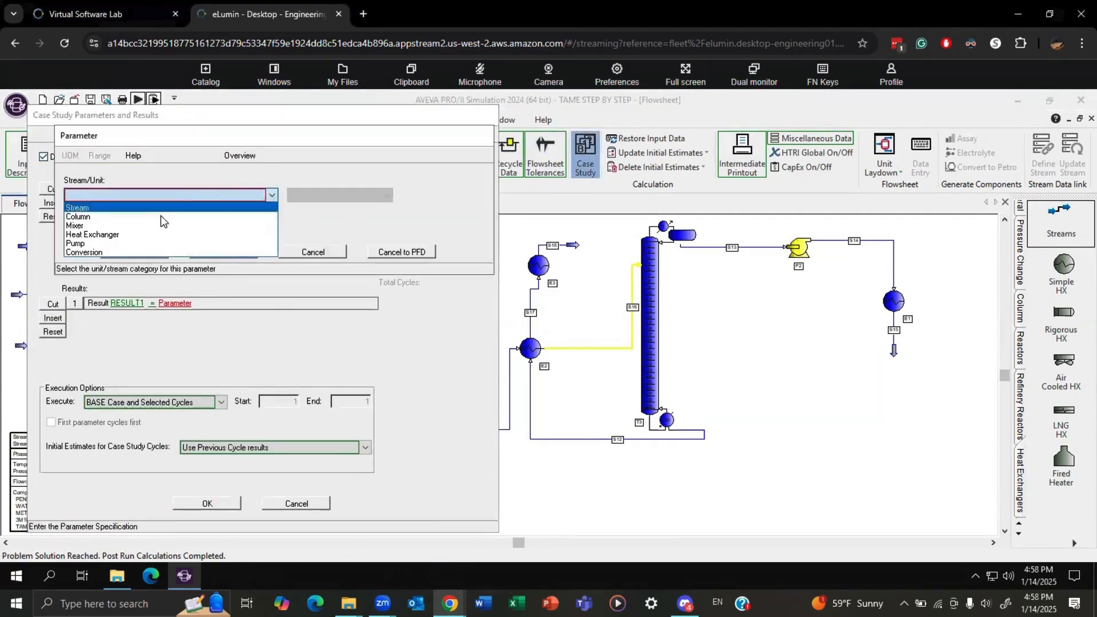
click(219, 217)
click(336, 194)
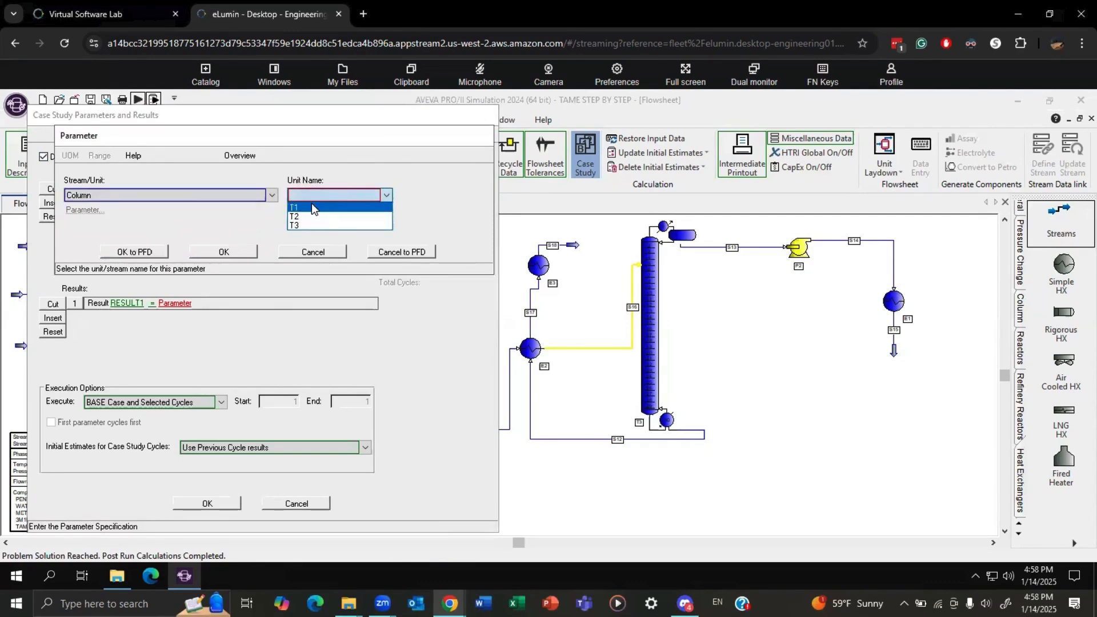
click(311, 206)
click(92, 209)
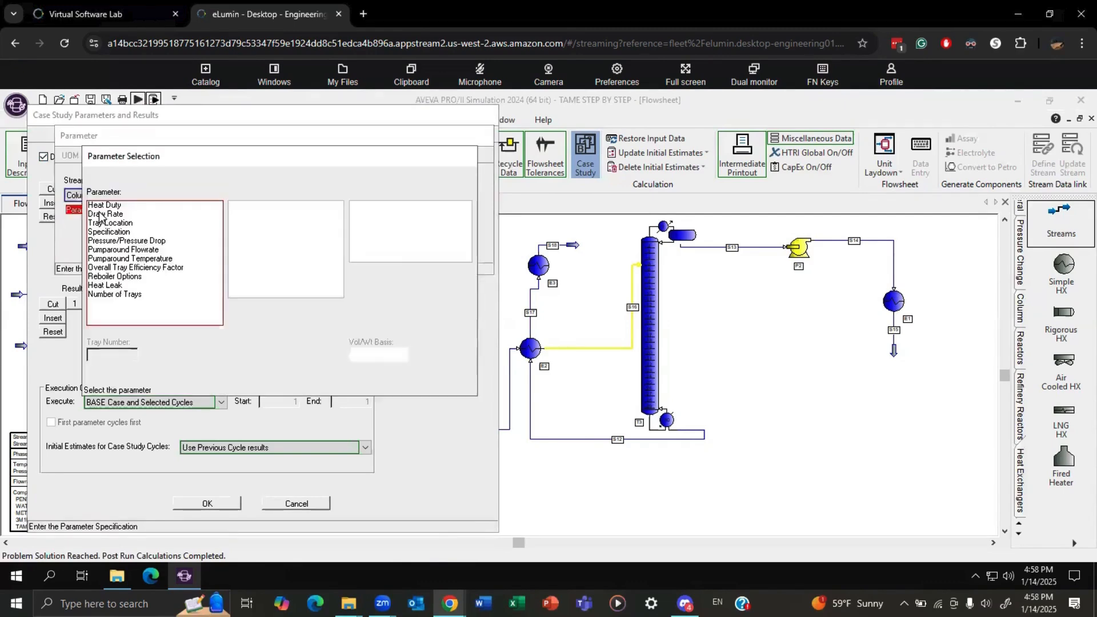
click(118, 295)
click(266, 372)
click(238, 257)
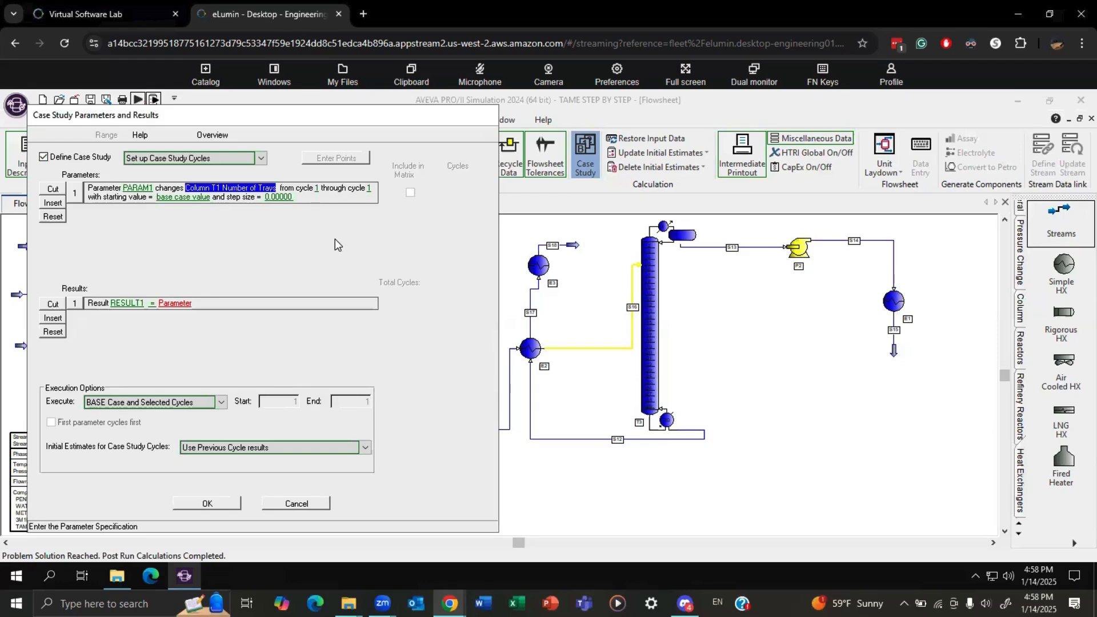
Set PARAM1 to vary through cycle 21 with an actual step size of 1.
click(371, 189)
text(21)
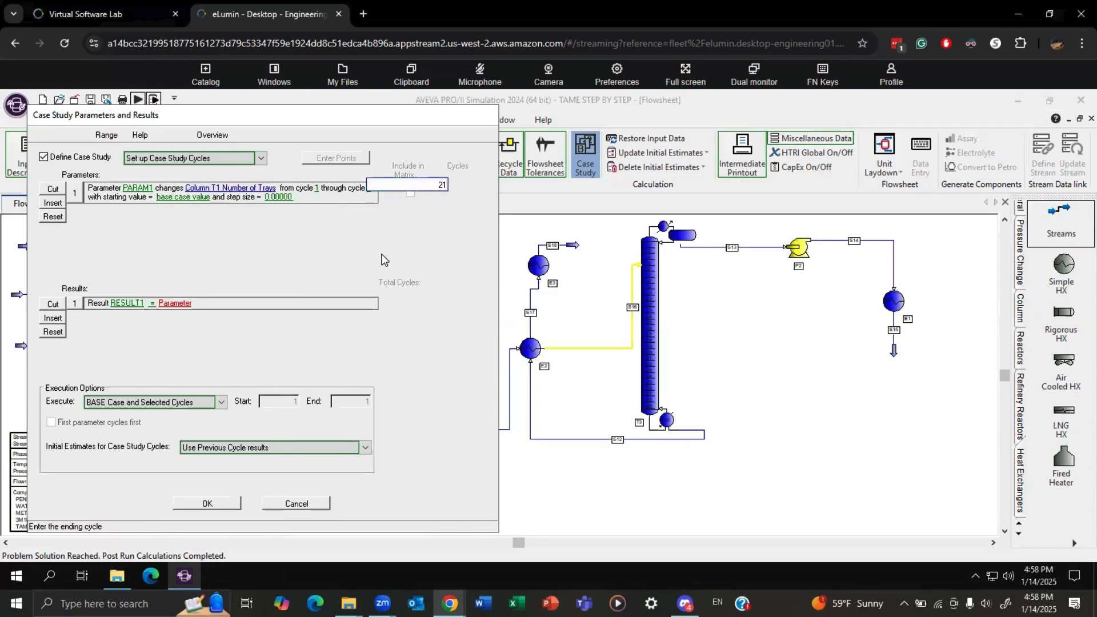
key(Return)
click(283, 198)
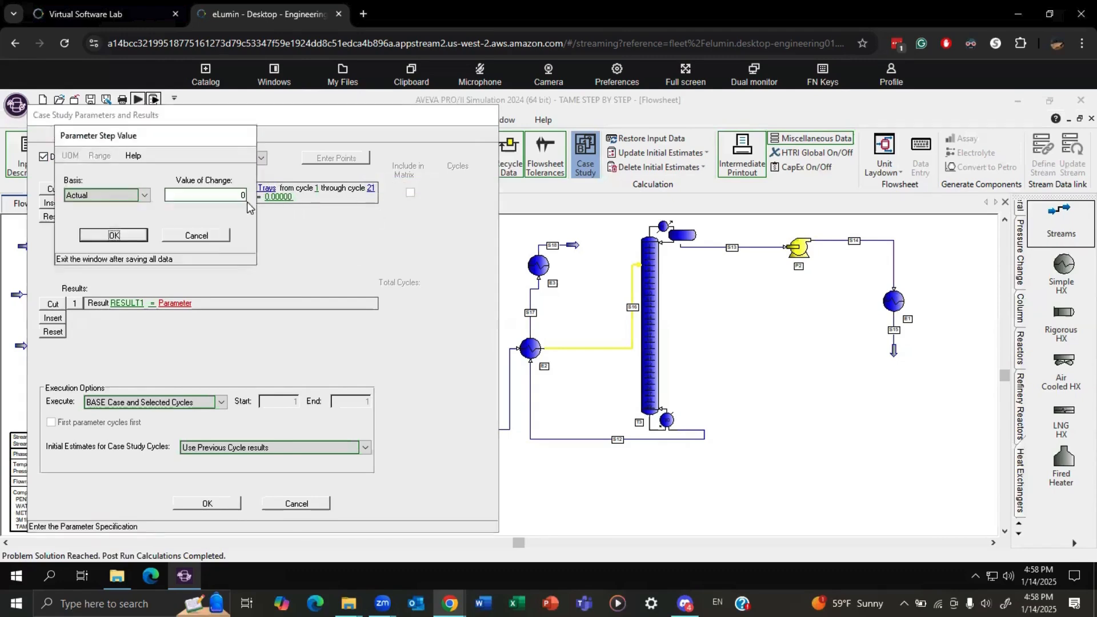
double_click(228, 196)
text(1)
click(126, 235)
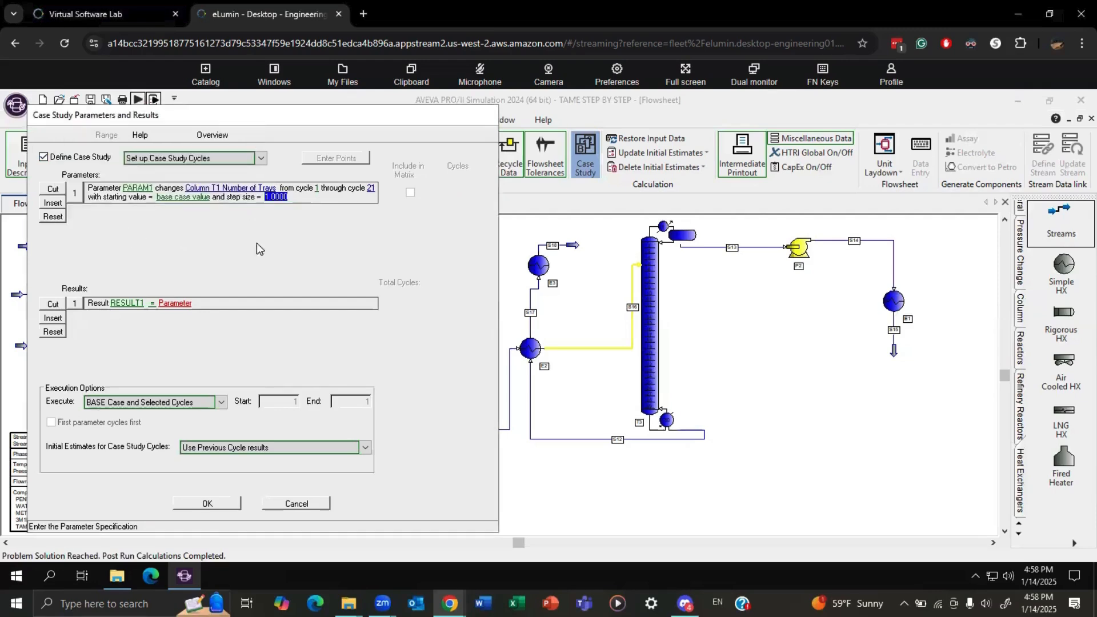
Define the case study result RESULT1 as the reflux ratio of column T1.
click(175, 303)
click(152, 195)
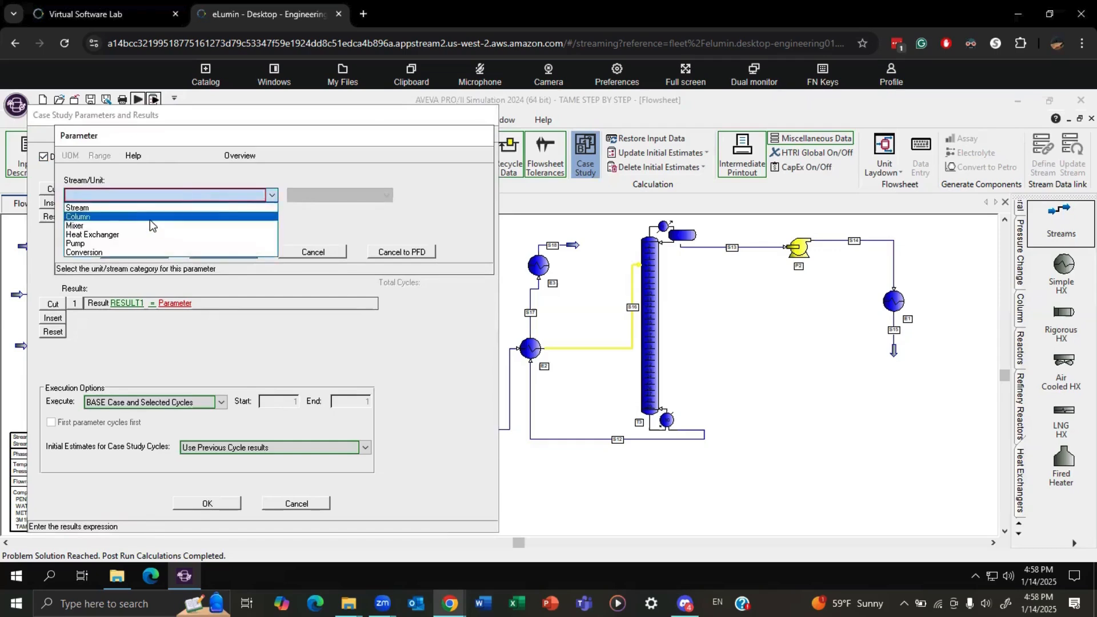
click(149, 216)
click(300, 192)
click(319, 207)
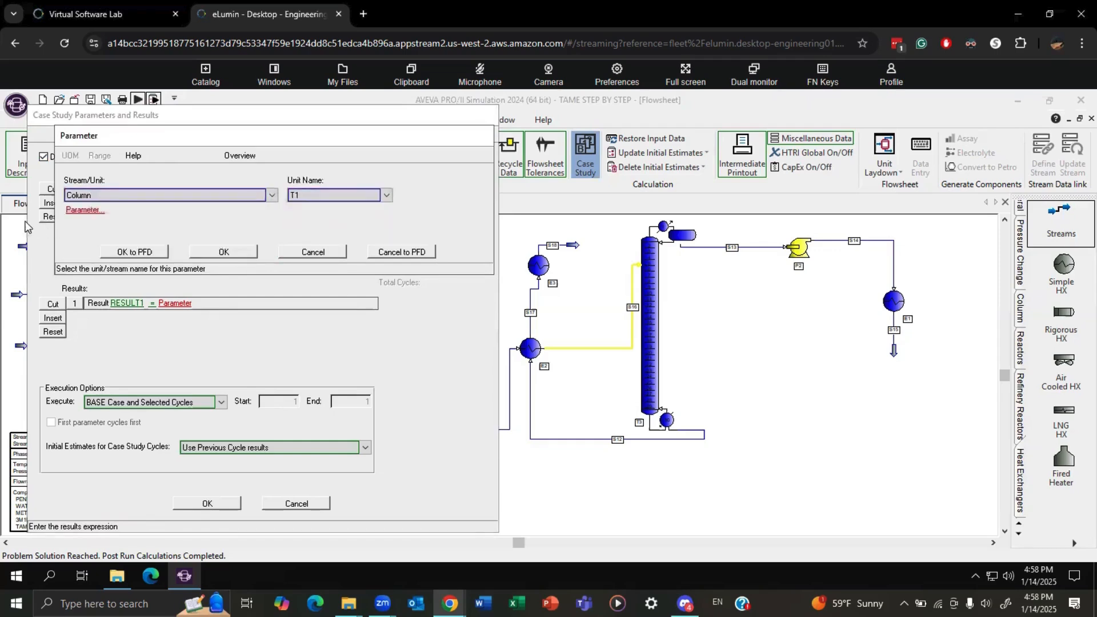
click(85, 210)
click(103, 205)
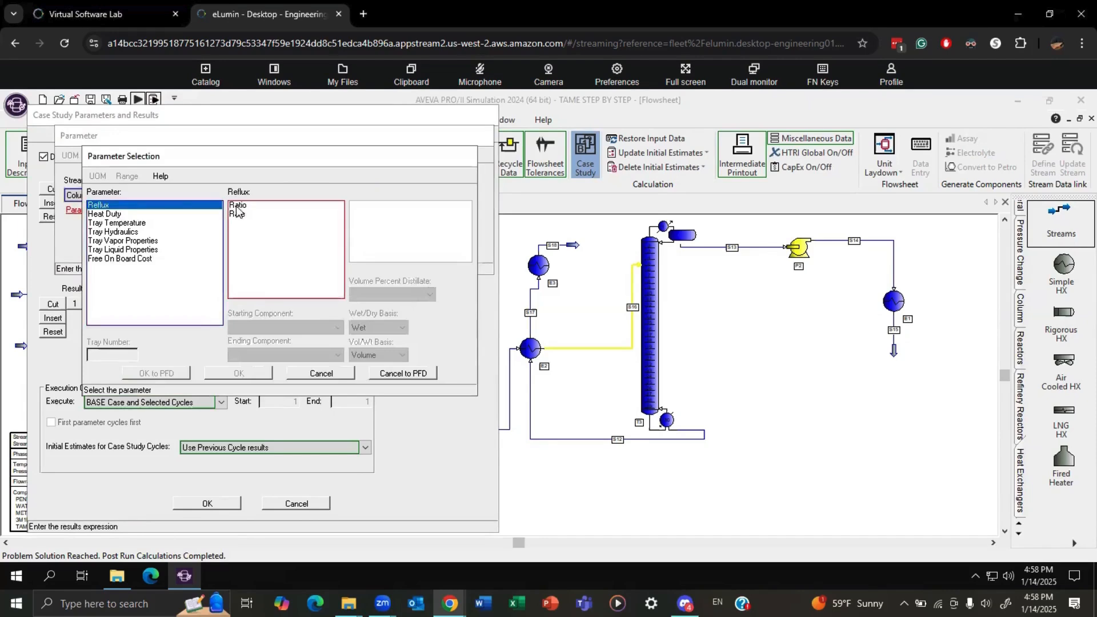
click(252, 206)
click(238, 373)
click(224, 253)
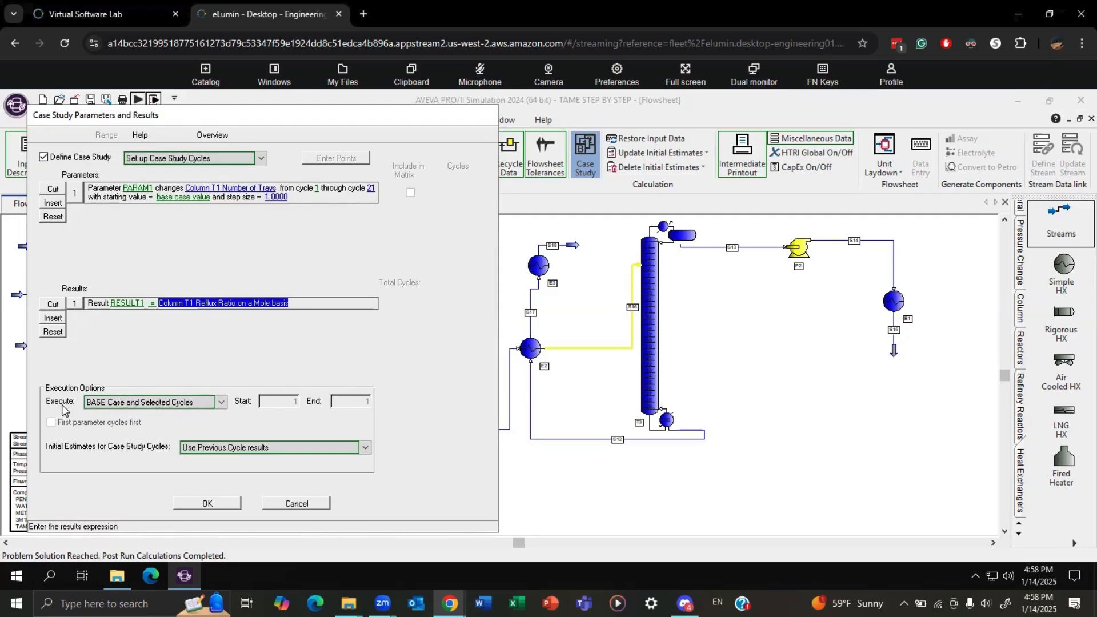
Execute the base case and specified cycles with estimates reset to base case results before each cycle, and run the simulation.
click(138, 402)
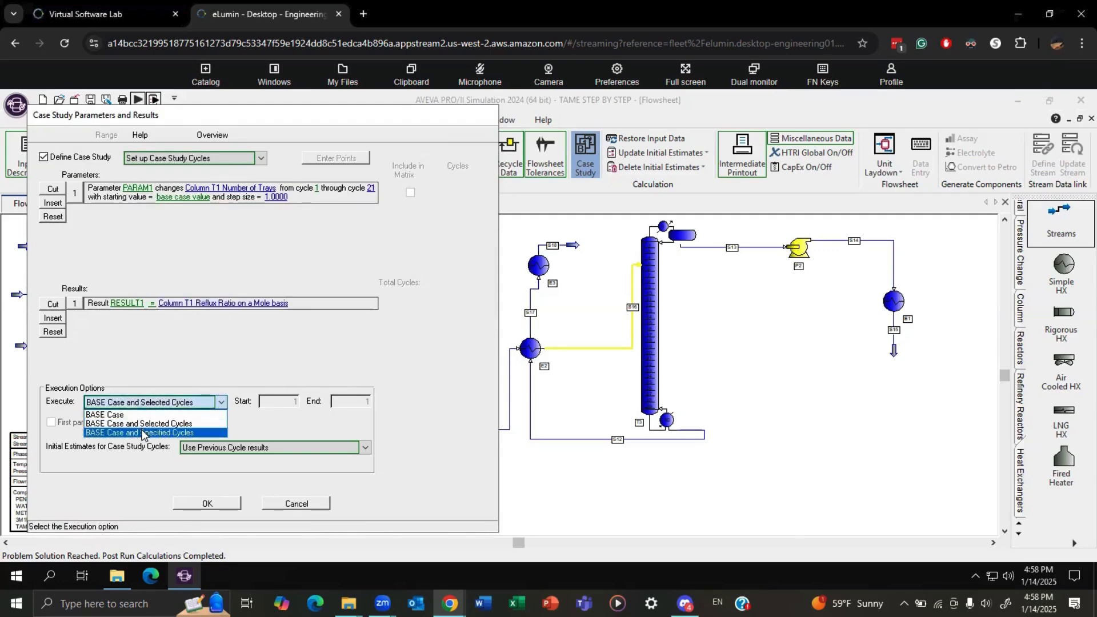
click(144, 433)
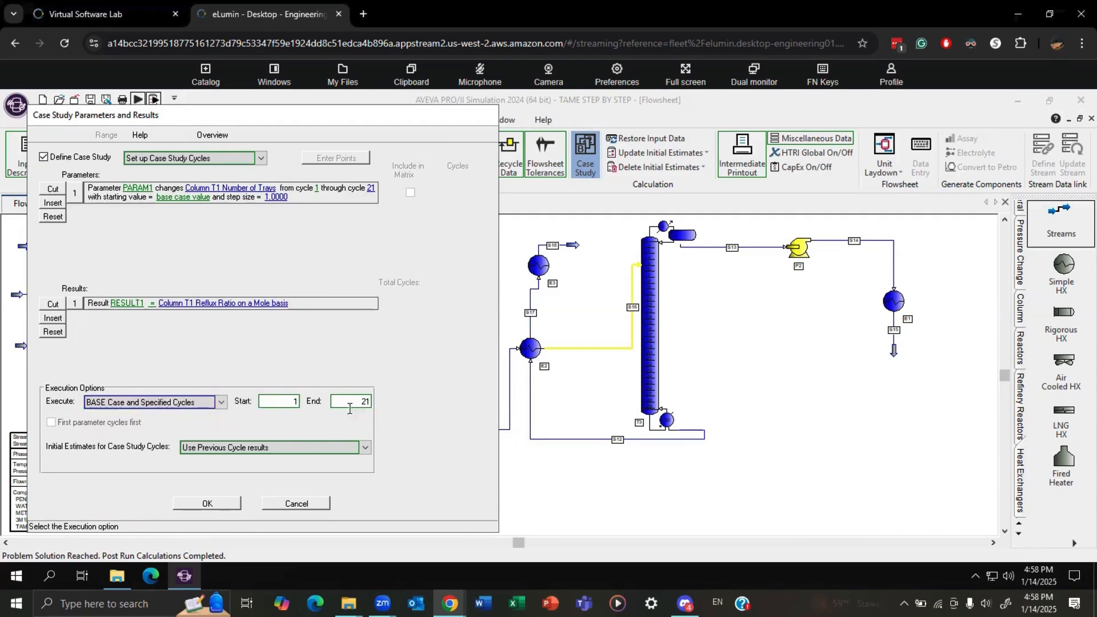
click(242, 450)
click(265, 469)
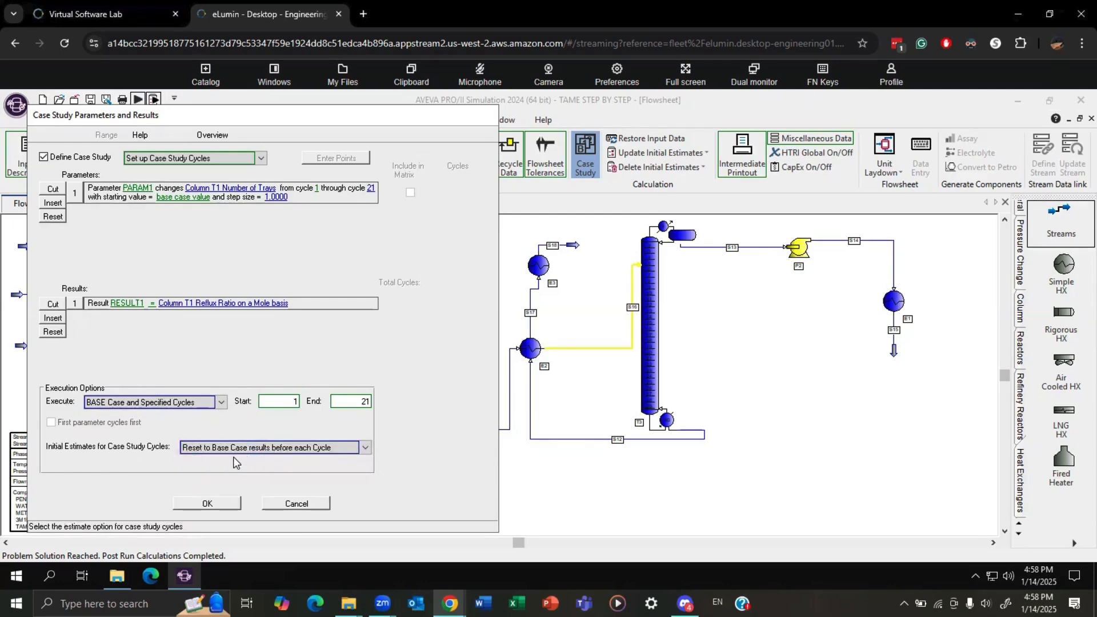
click(208, 503)
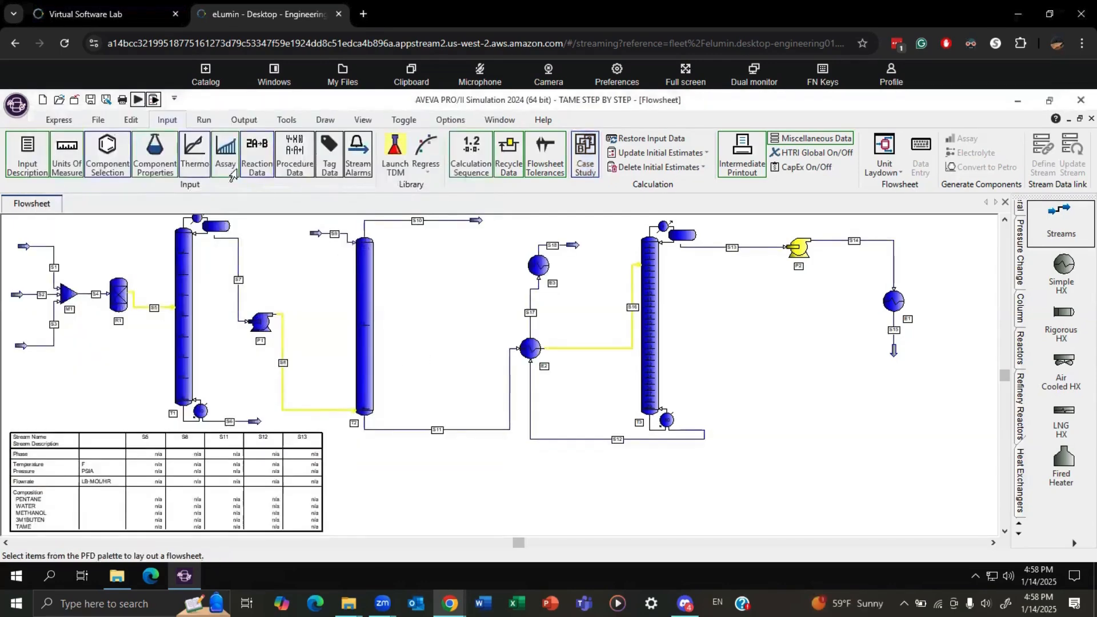
click(138, 100)
click(375, 377)
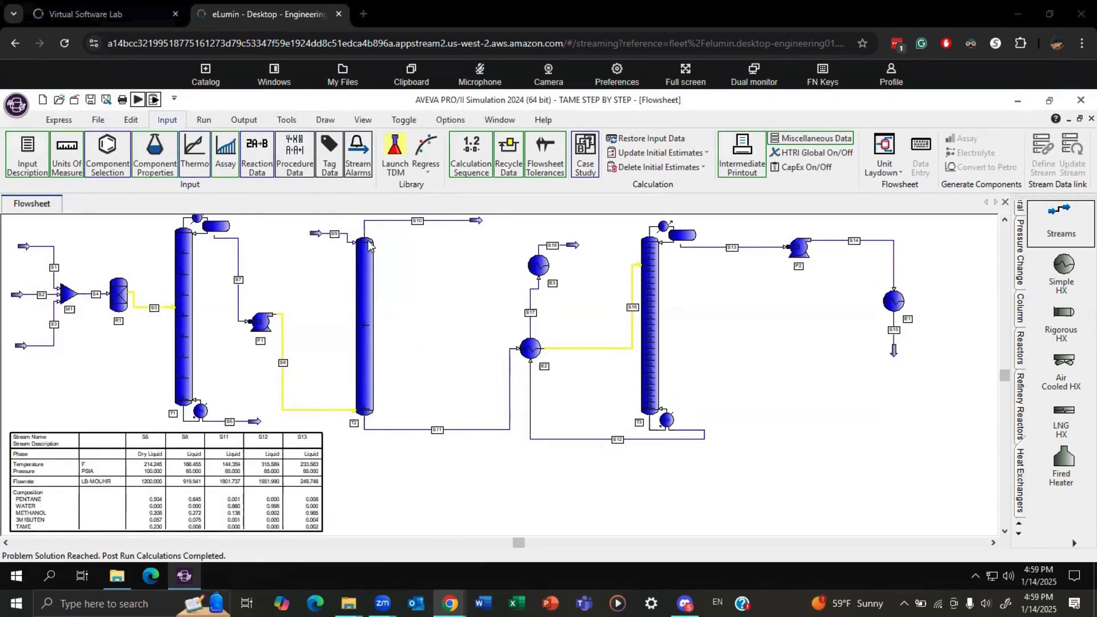
Define the REFLUX case study plot with PARAM1 on the X-axis and RESULT1 on Y-axis #1.
click(244, 119)
click(625, 160)
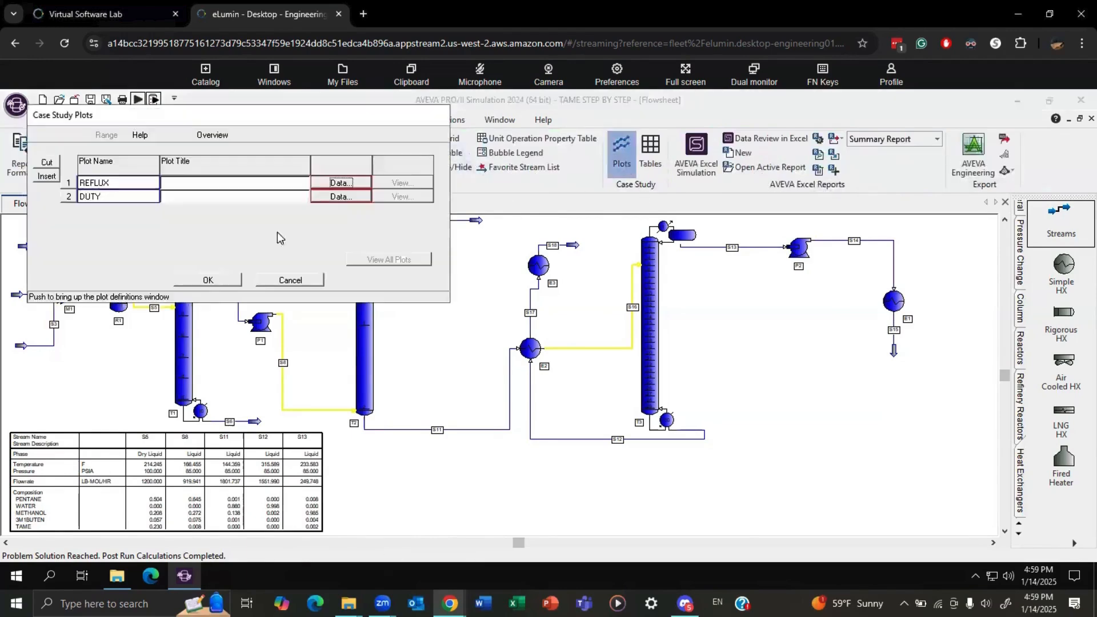
click(337, 183)
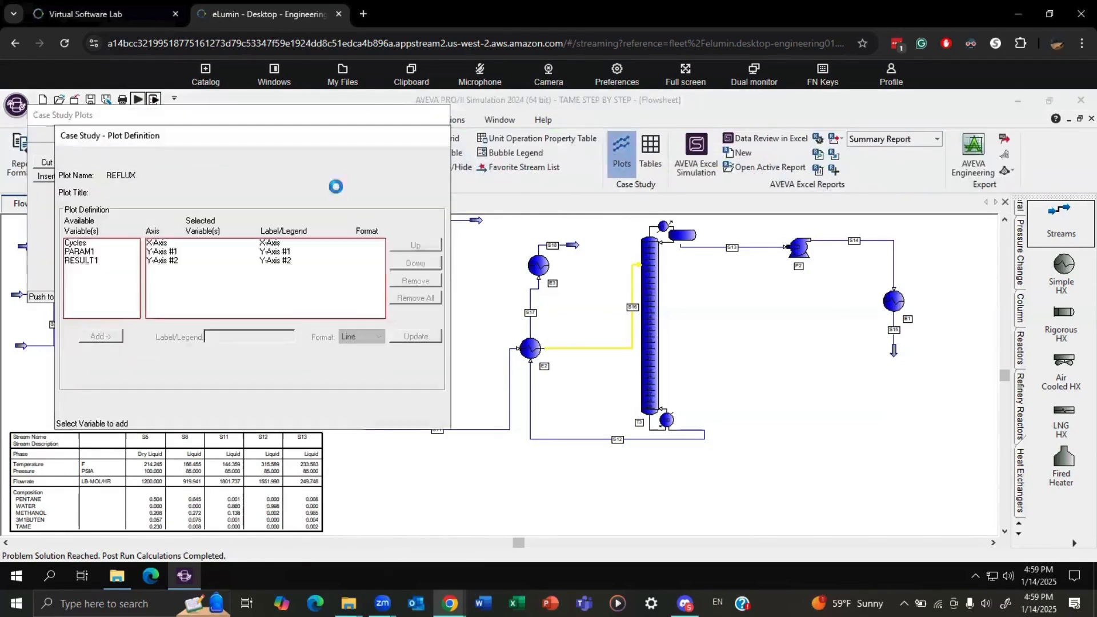
click(100, 252)
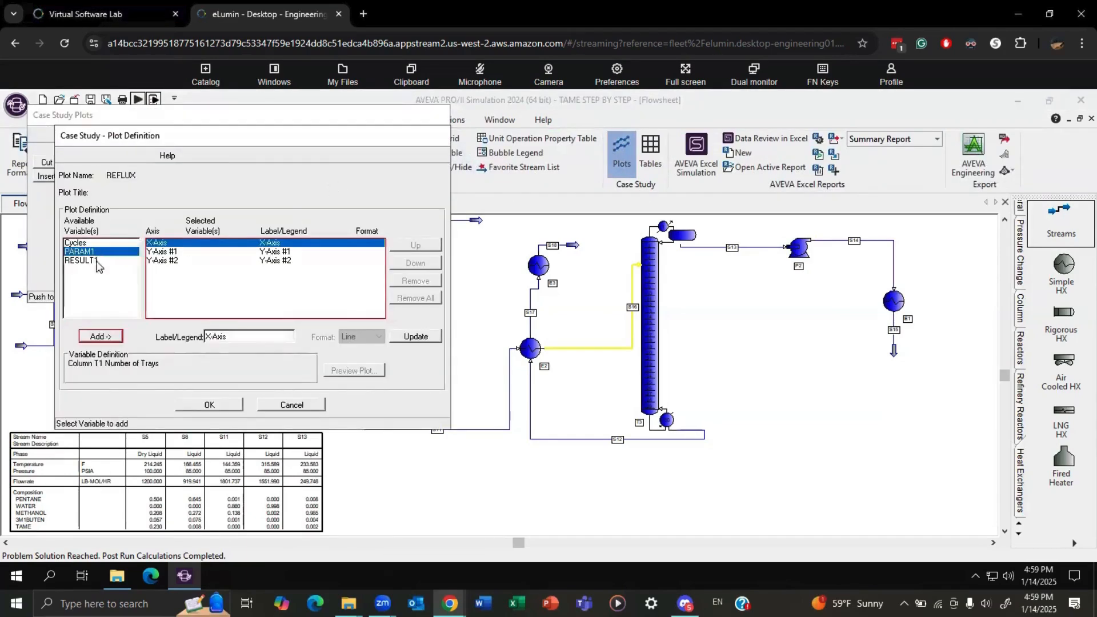
click(106, 336)
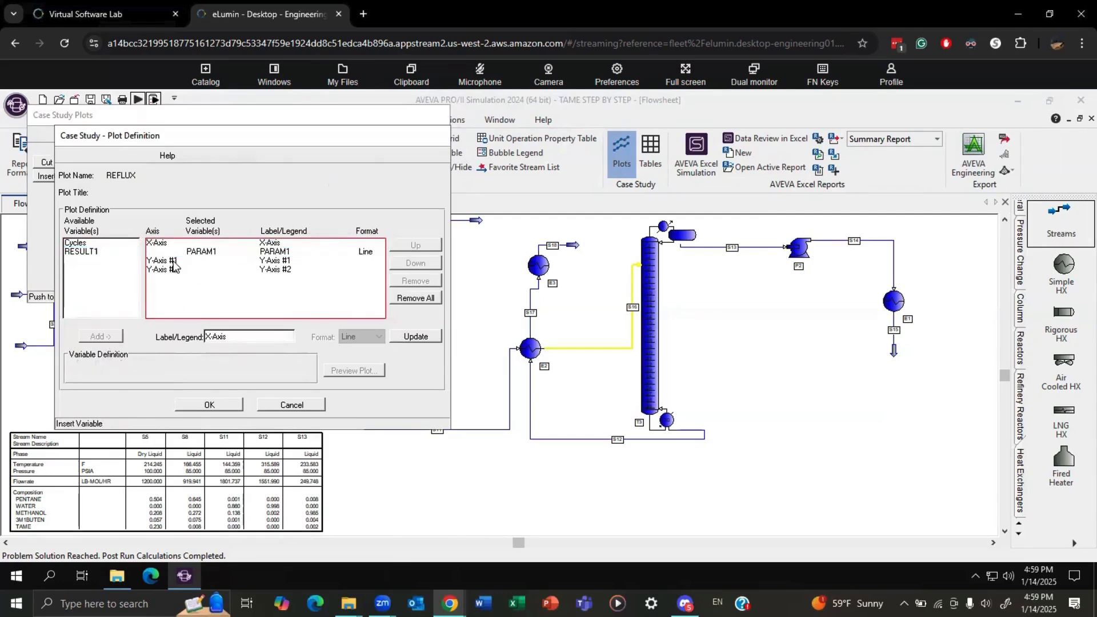
click(175, 261)
click(87, 246)
click(86, 251)
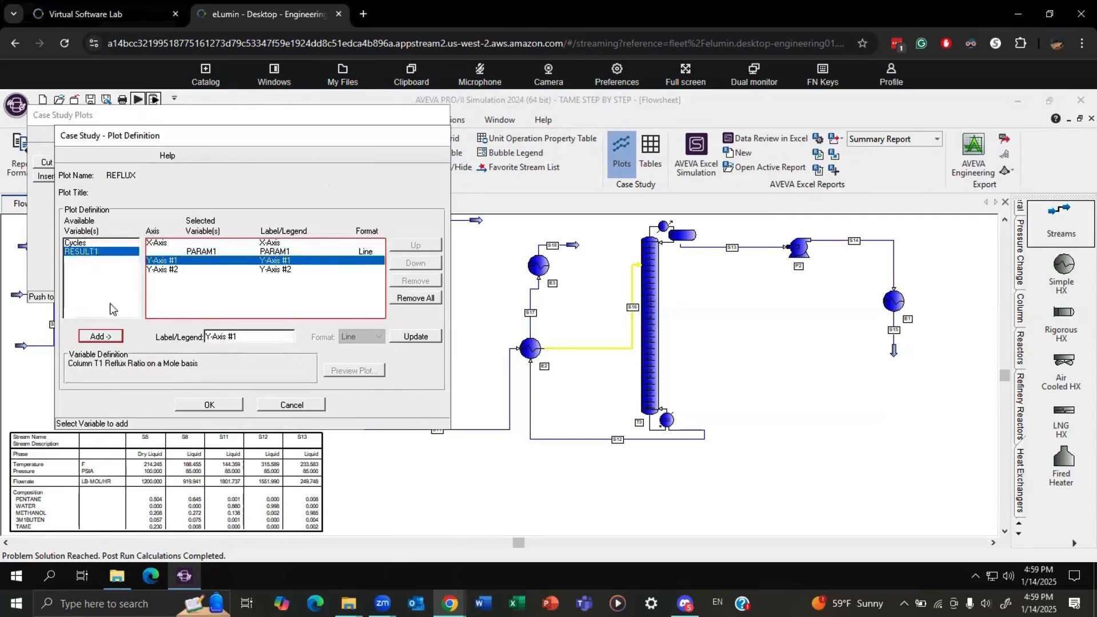
click(100, 337)
click(216, 407)
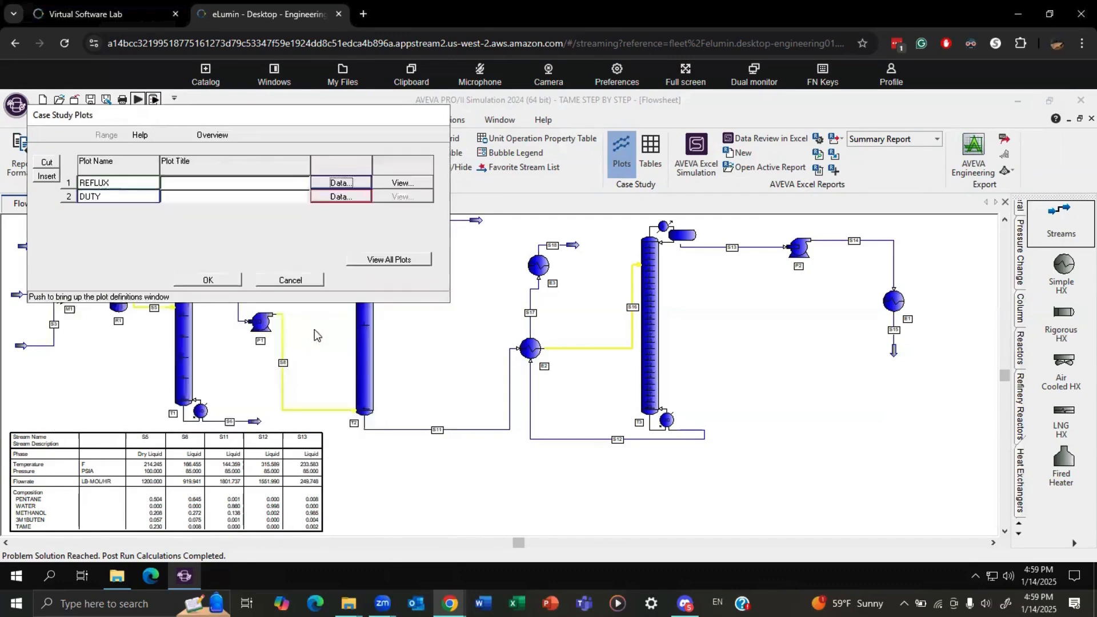
View the REFLUX case study plot and close the plot view.
click(389, 260)
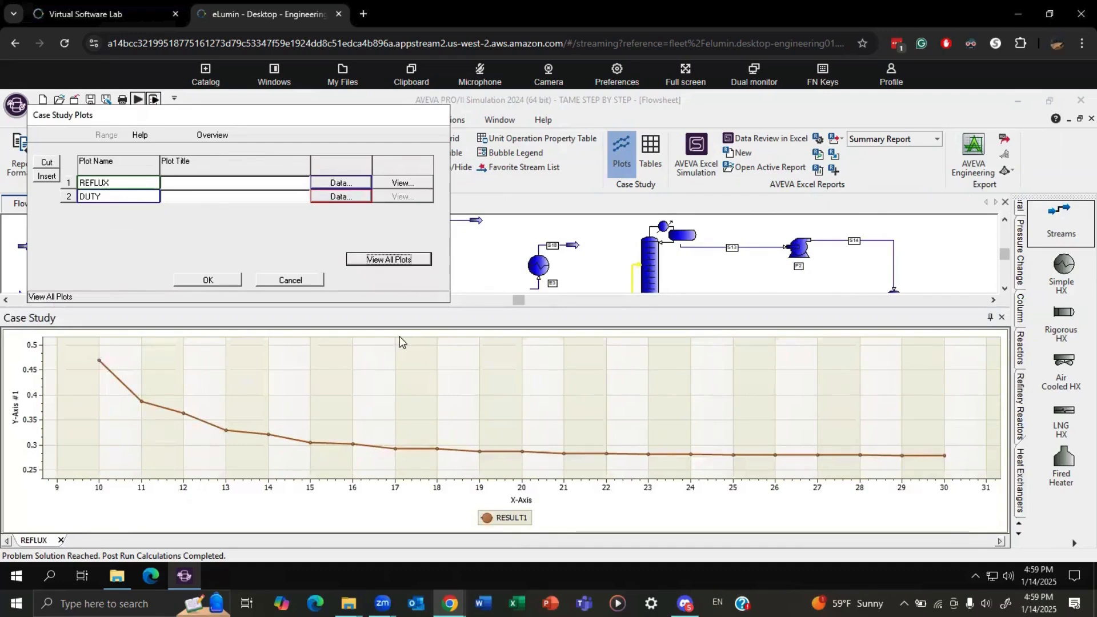
click(232, 280)
right_click(452, 379)
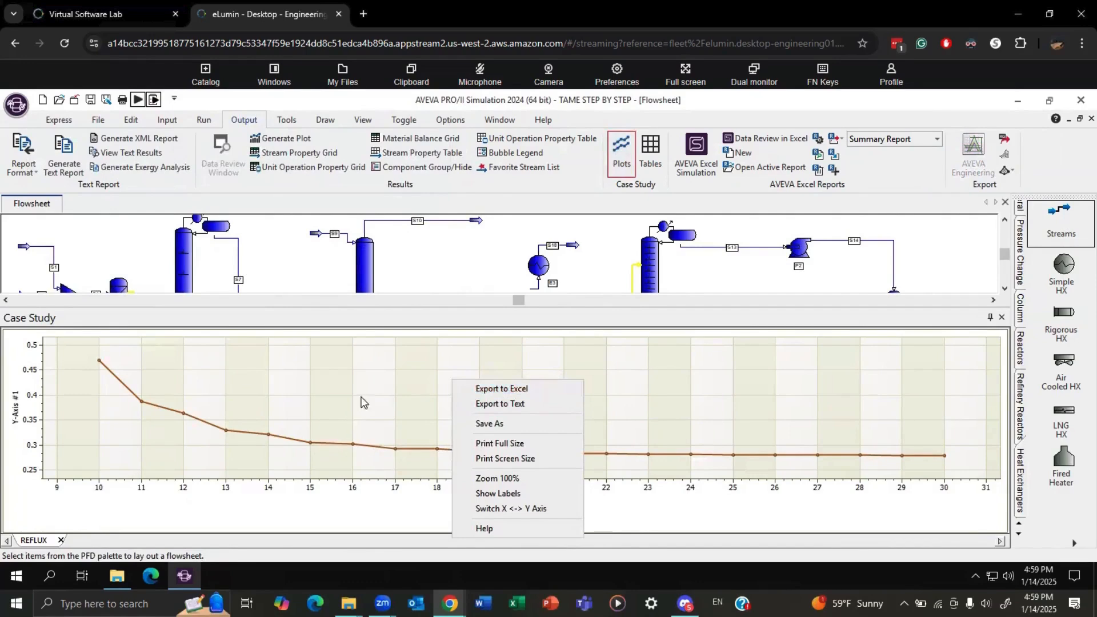
click(253, 393)
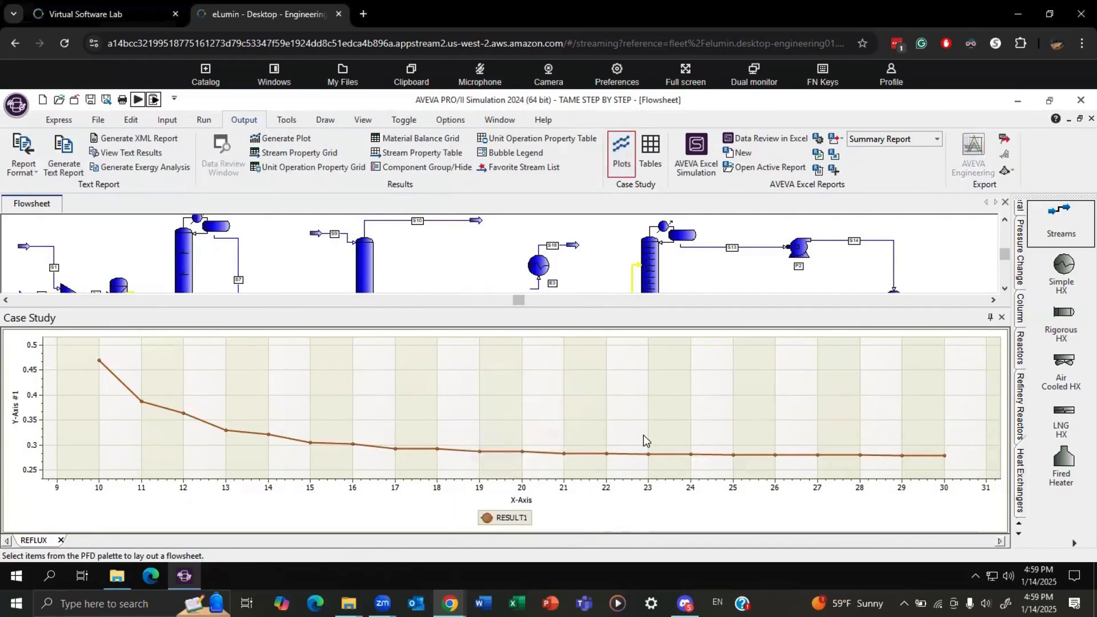
click(1001, 322)
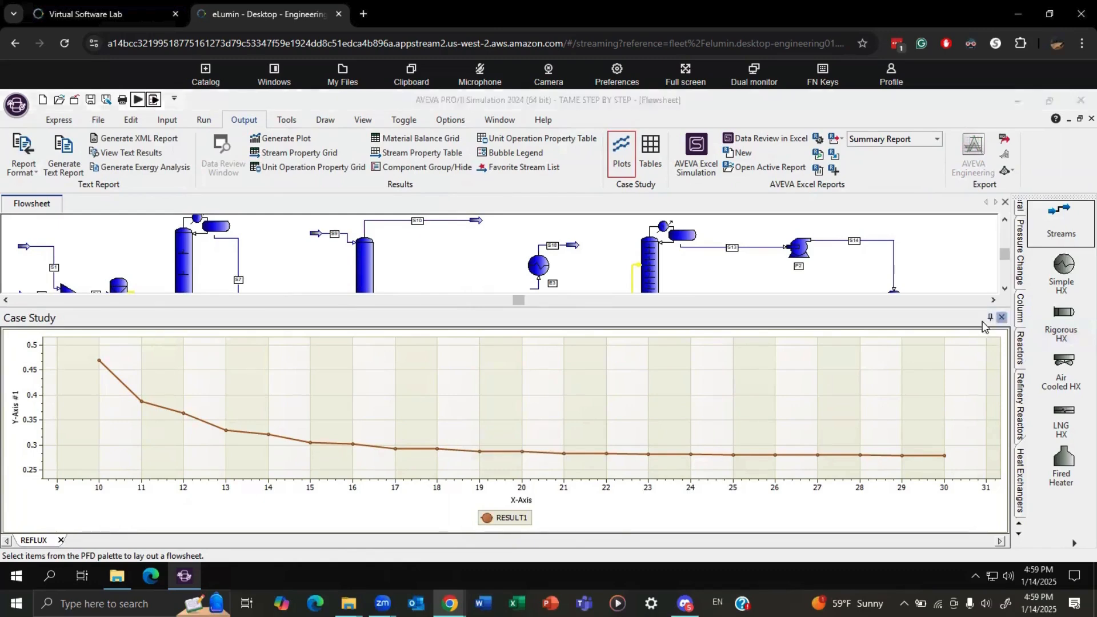
click(588, 385)
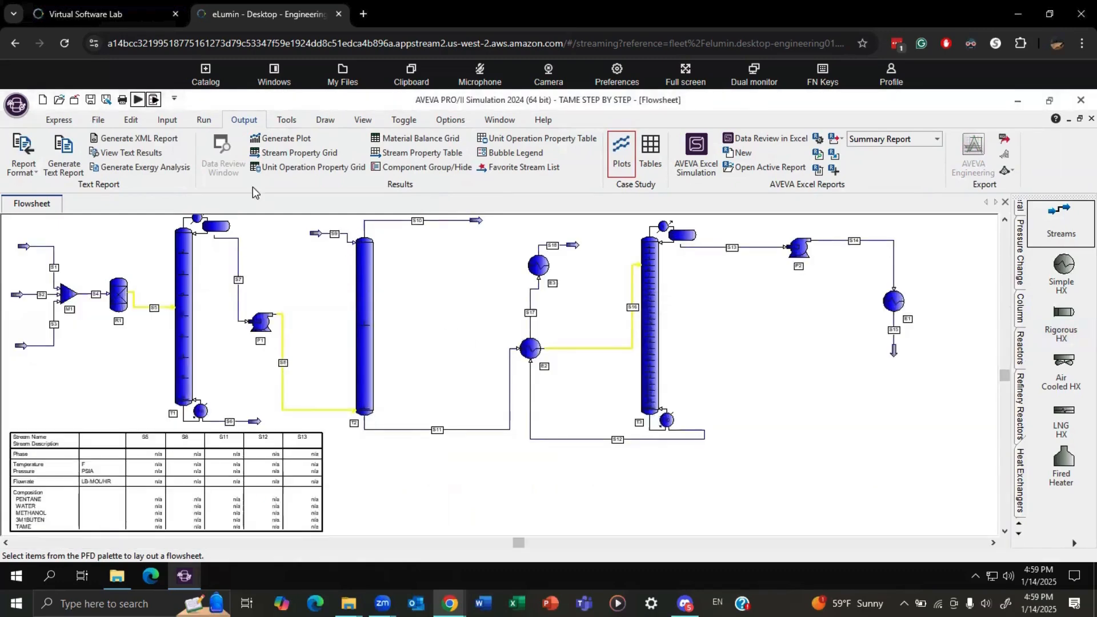
Change the case study's RESULT1 to the condenser heat duty of column T1.
click(166, 120)
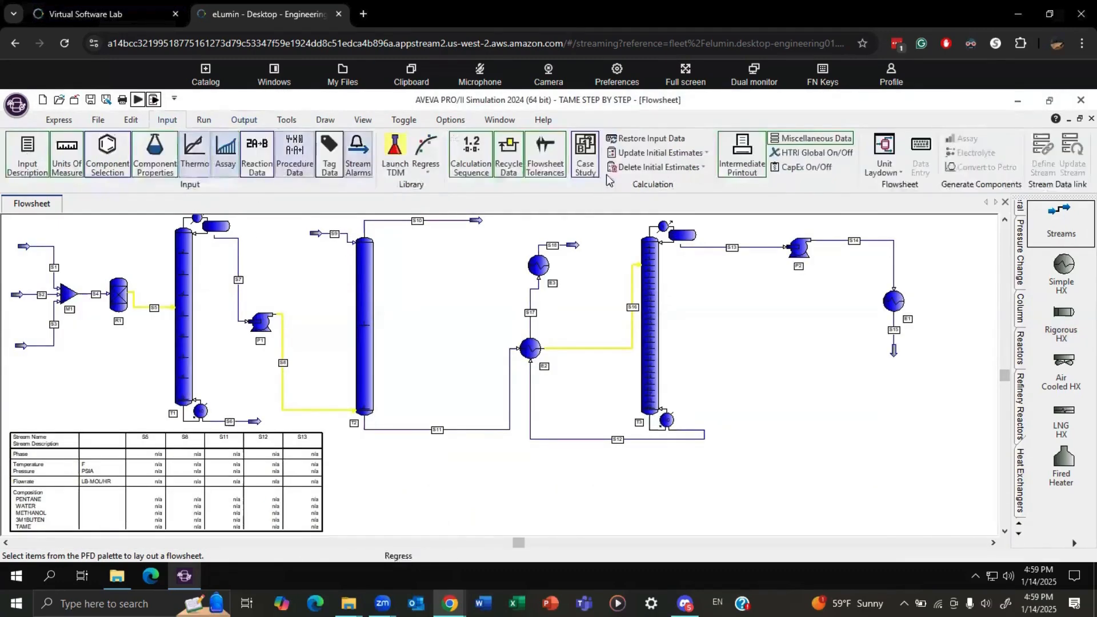
click(585, 163)
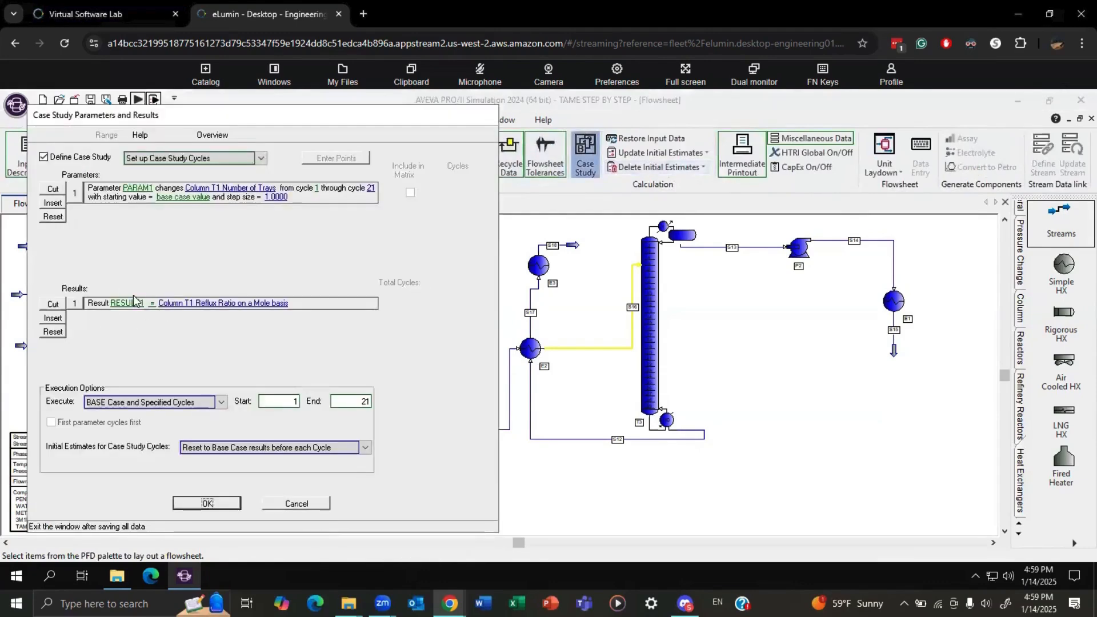
click(187, 304)
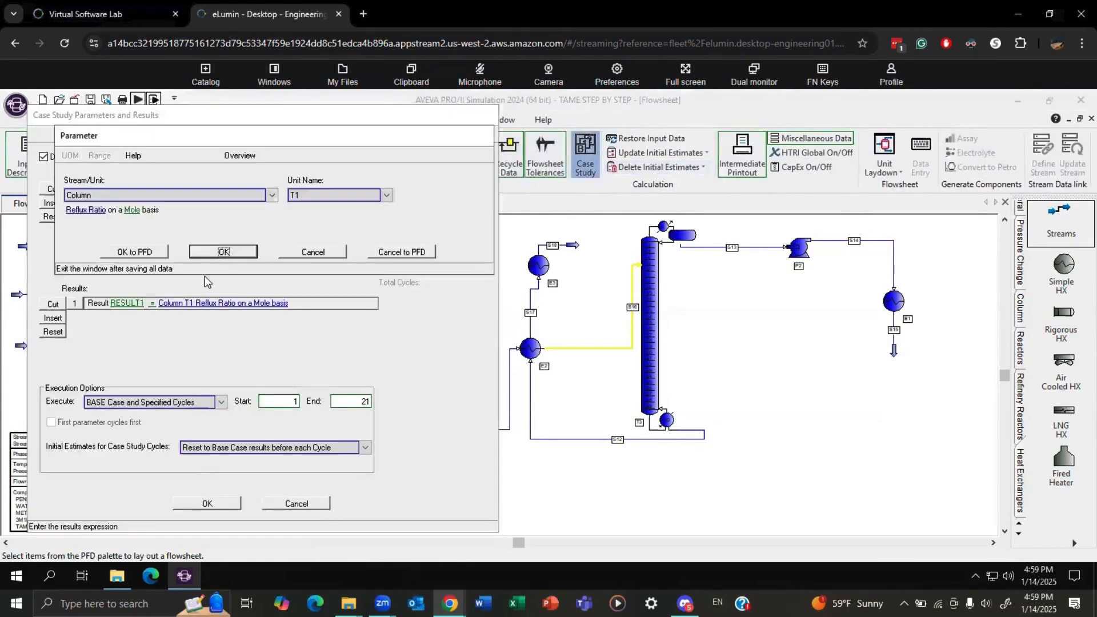
click(82, 210)
click(114, 214)
click(258, 206)
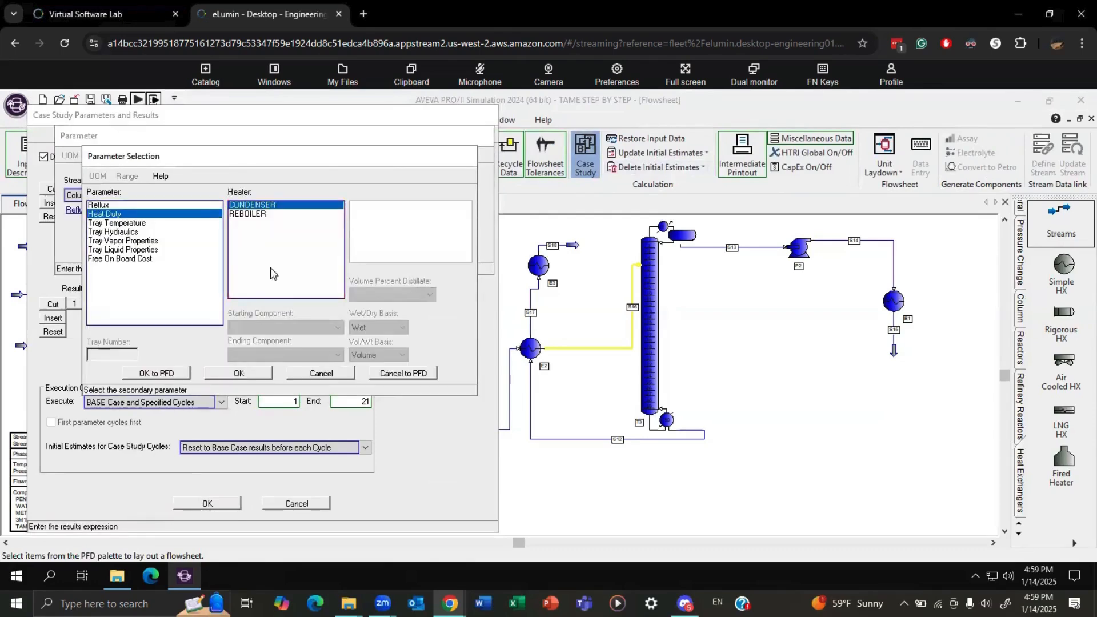
click(255, 374)
click(222, 252)
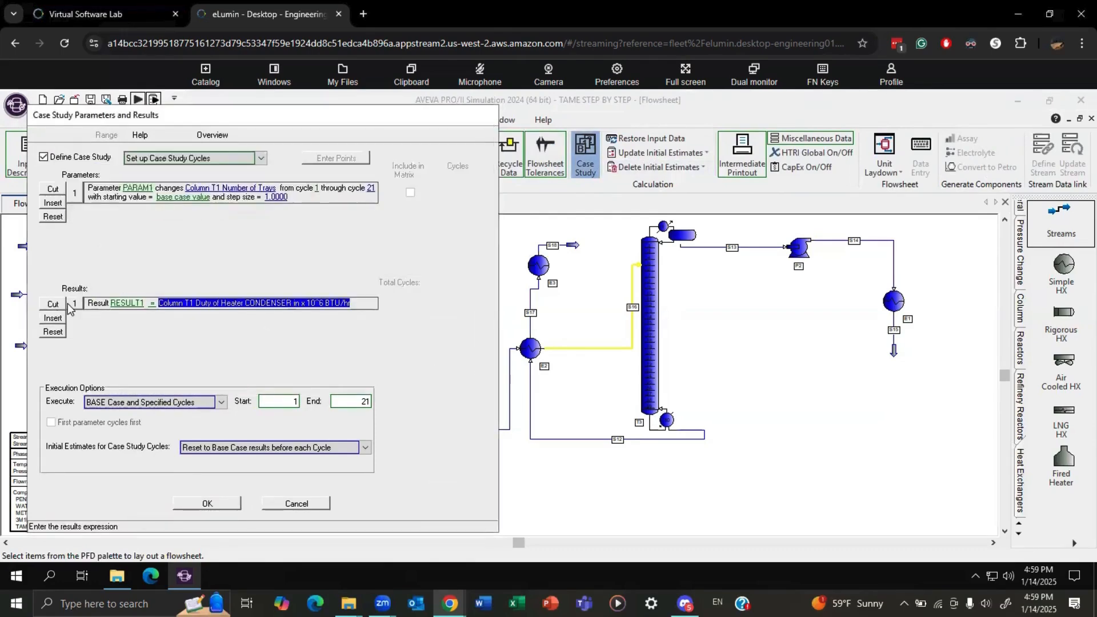
Add RESULT2 to the case study as the reboiler heat duty of column T1, and run the simulation.
click(53, 317)
click(175, 316)
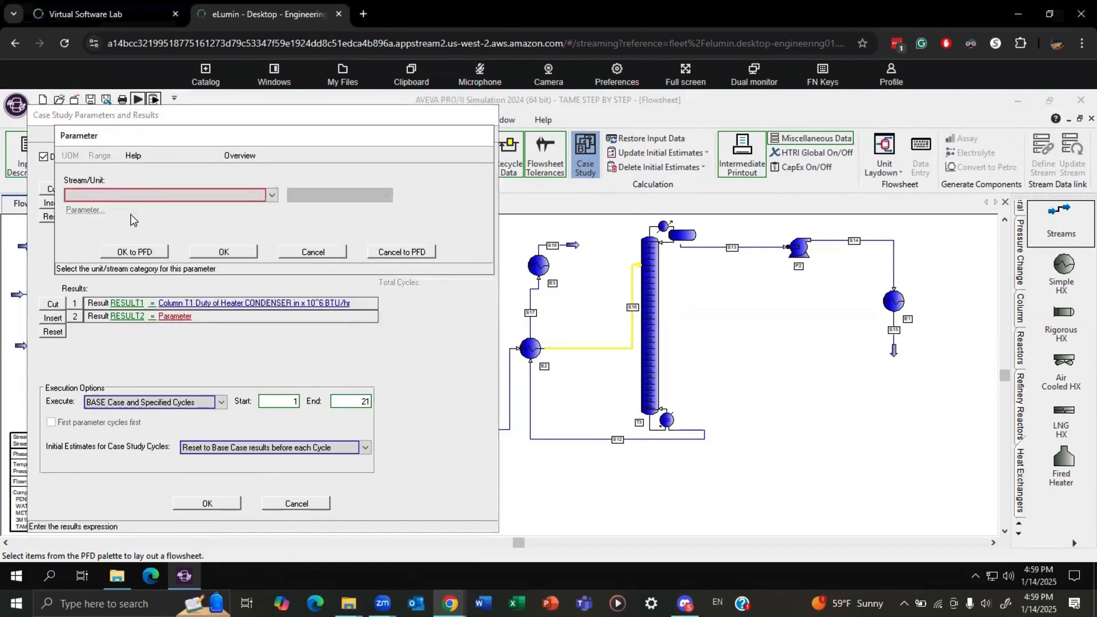
click(126, 197)
click(269, 213)
click(387, 194)
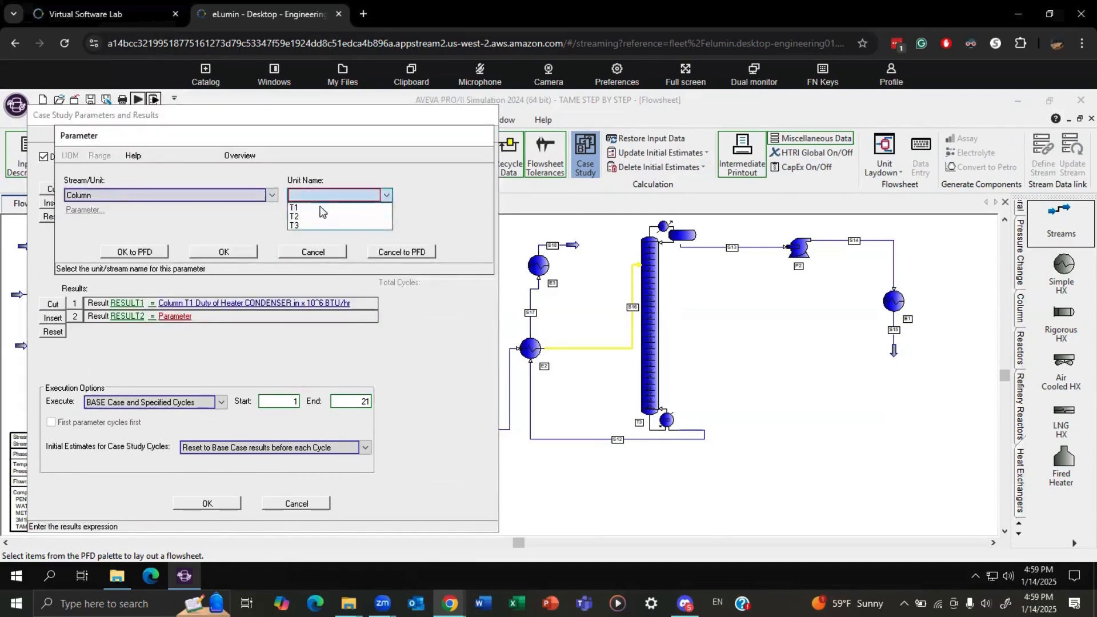
click(366, 207)
click(83, 210)
click(104, 214)
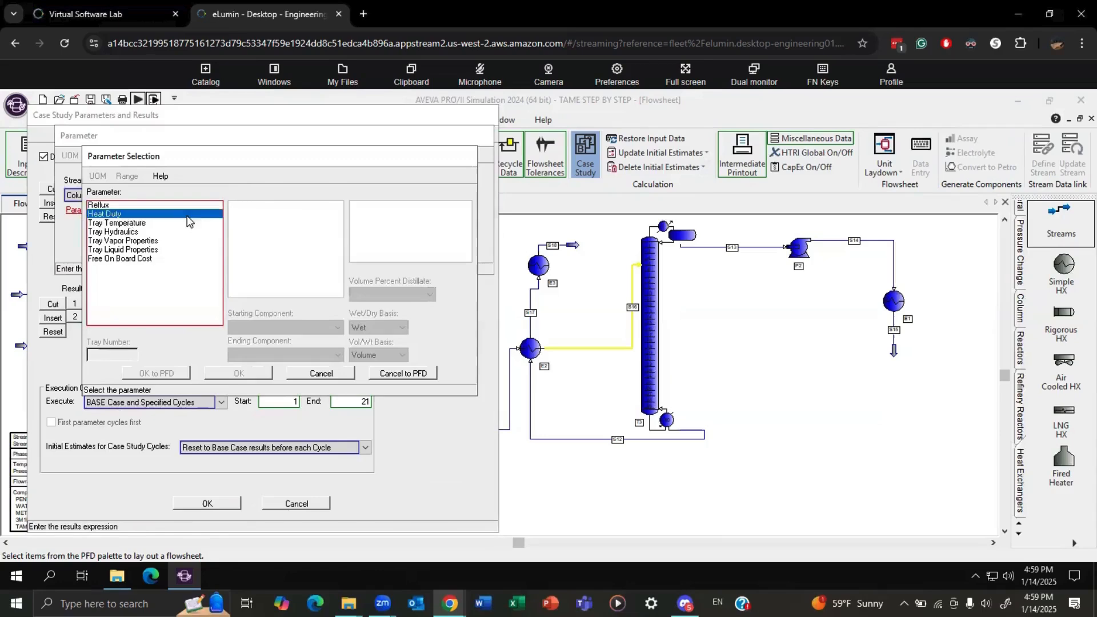
click(248, 213)
click(249, 372)
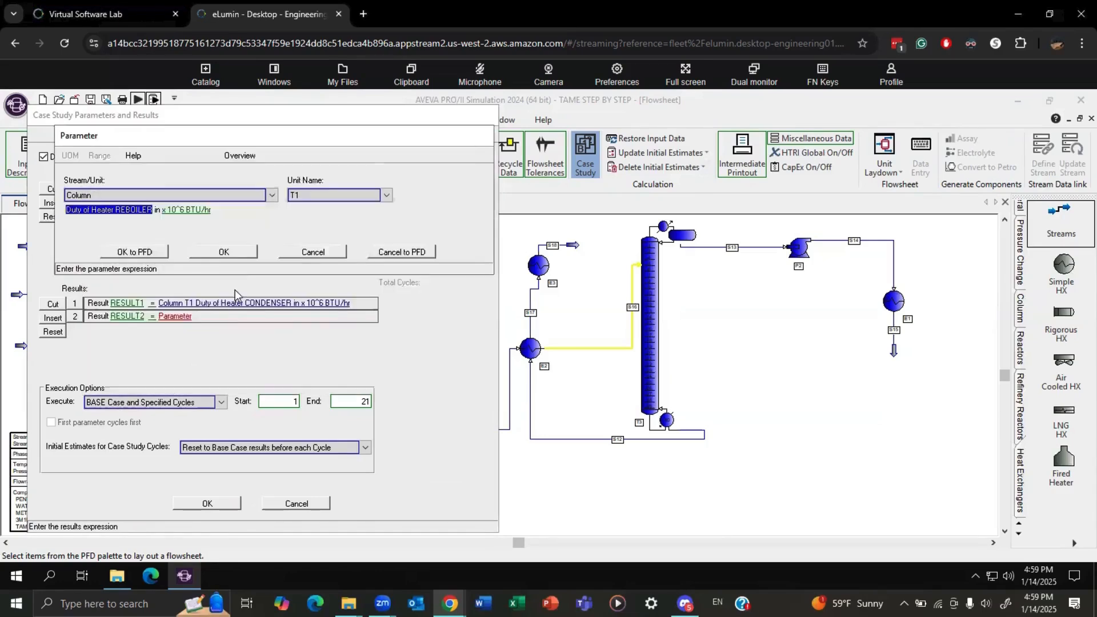
click(235, 255)
click(209, 501)
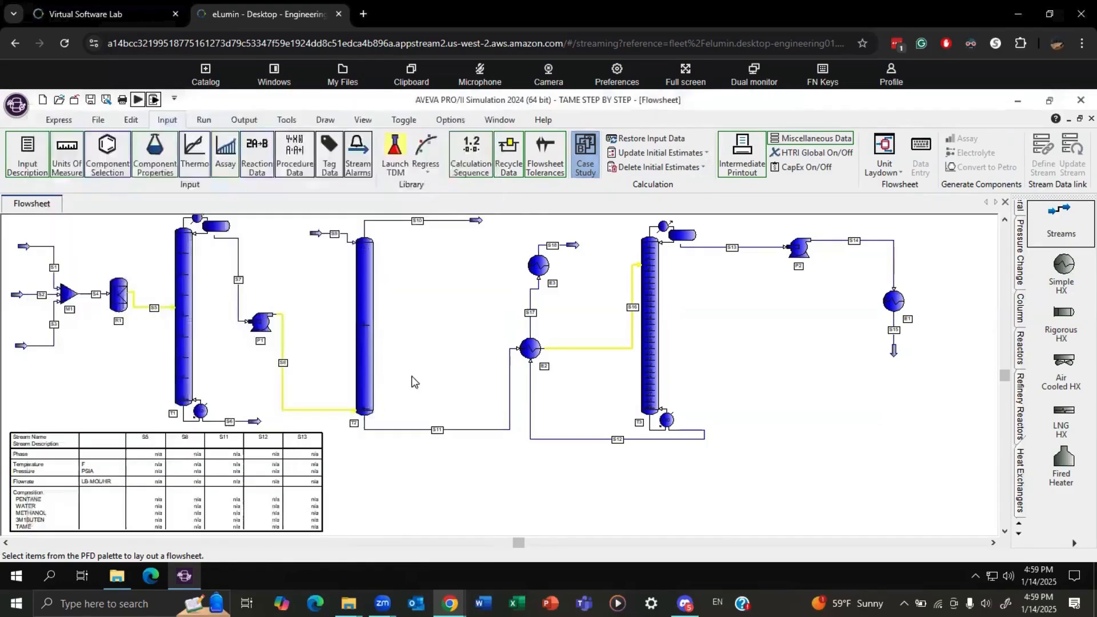
click(137, 100)
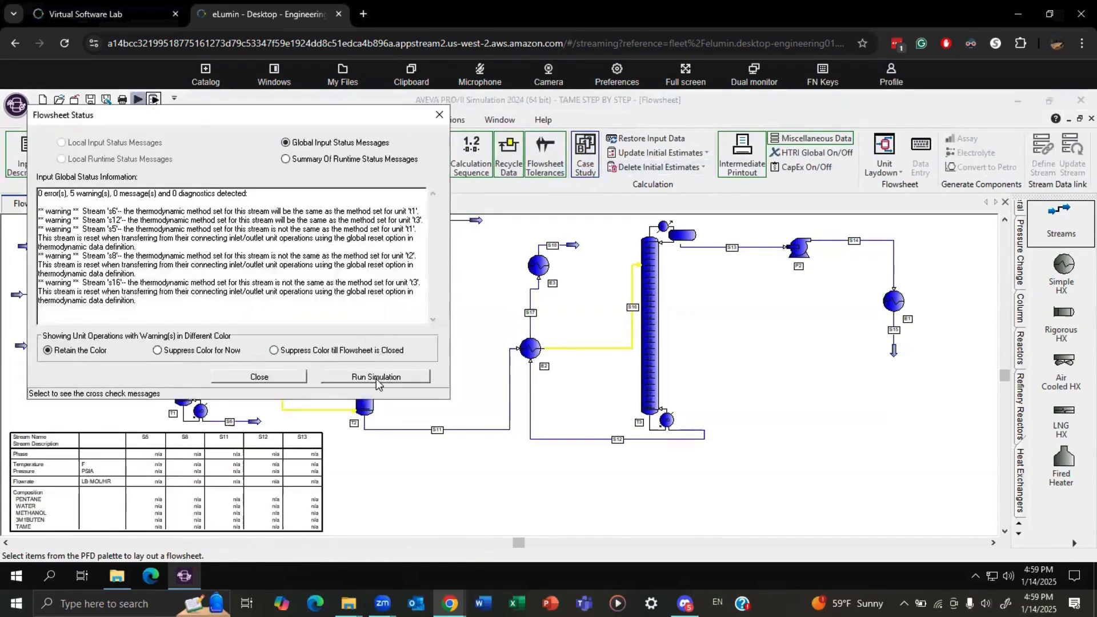
click(377, 376)
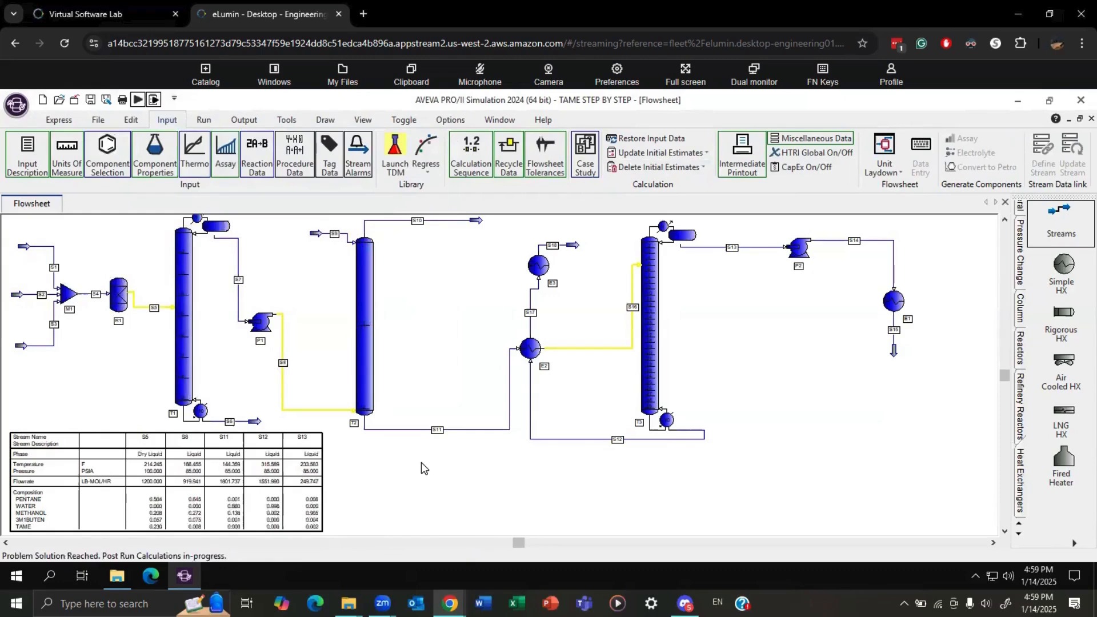
Open the definition of the DUTY case study plot and assign PARAM1 to its X-axis.
click(244, 119)
click(621, 154)
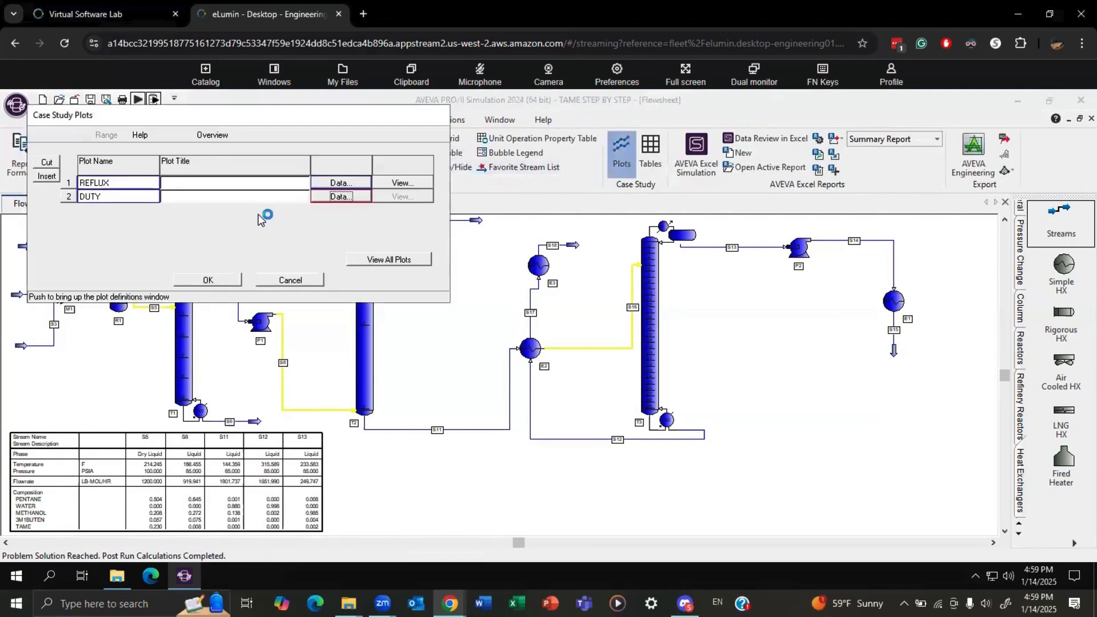
click(341, 196)
click(207, 245)
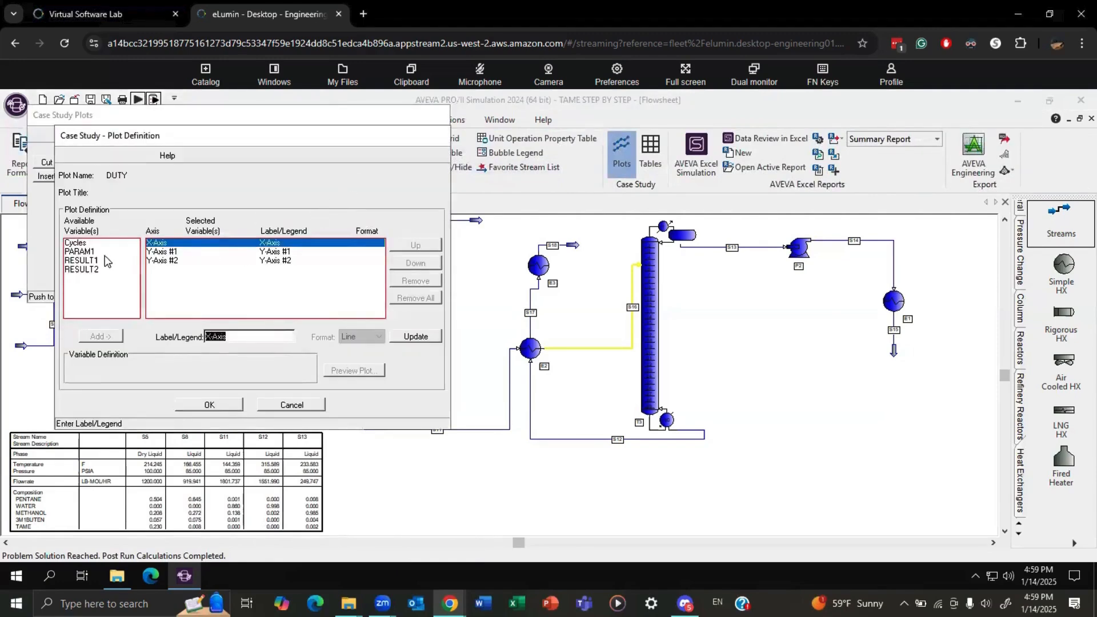
click(105, 253)
click(112, 336)
Assign RESULT1 to Y-axis #1 and RESULT2 to Y-axis #2 of the DUTY plot, and accept the definition.
click(179, 263)
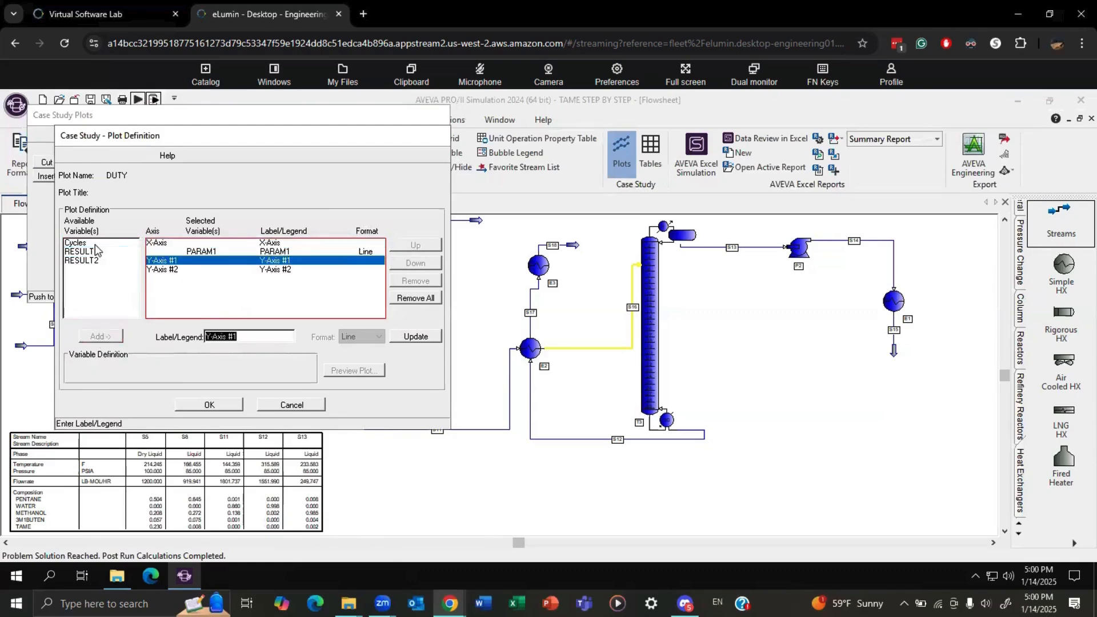
click(85, 252)
click(113, 337)
click(183, 289)
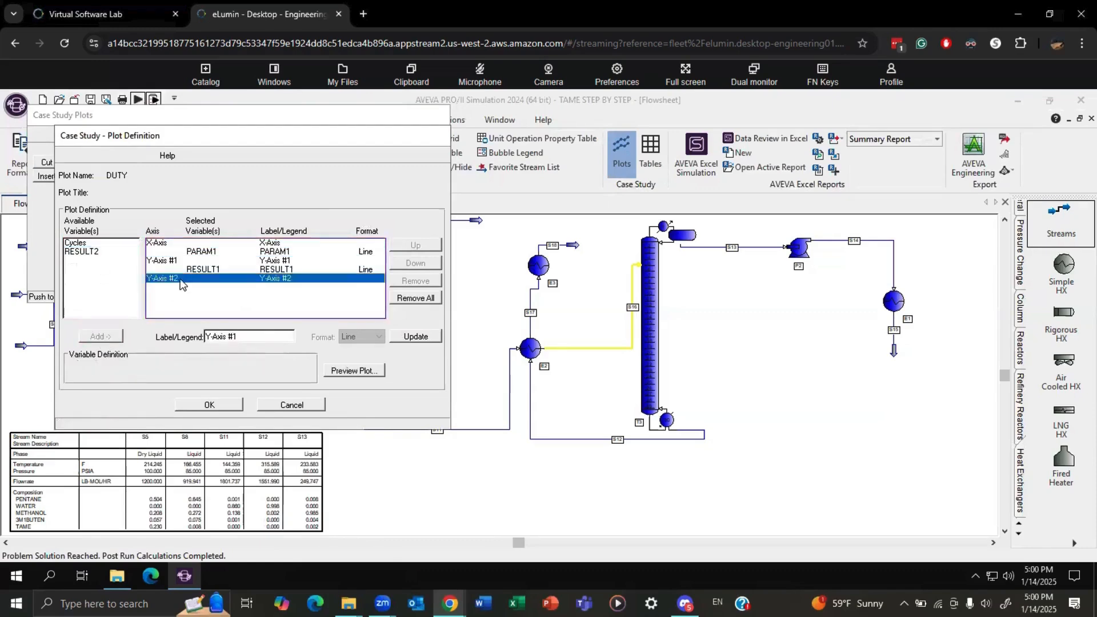
click(109, 251)
click(101, 337)
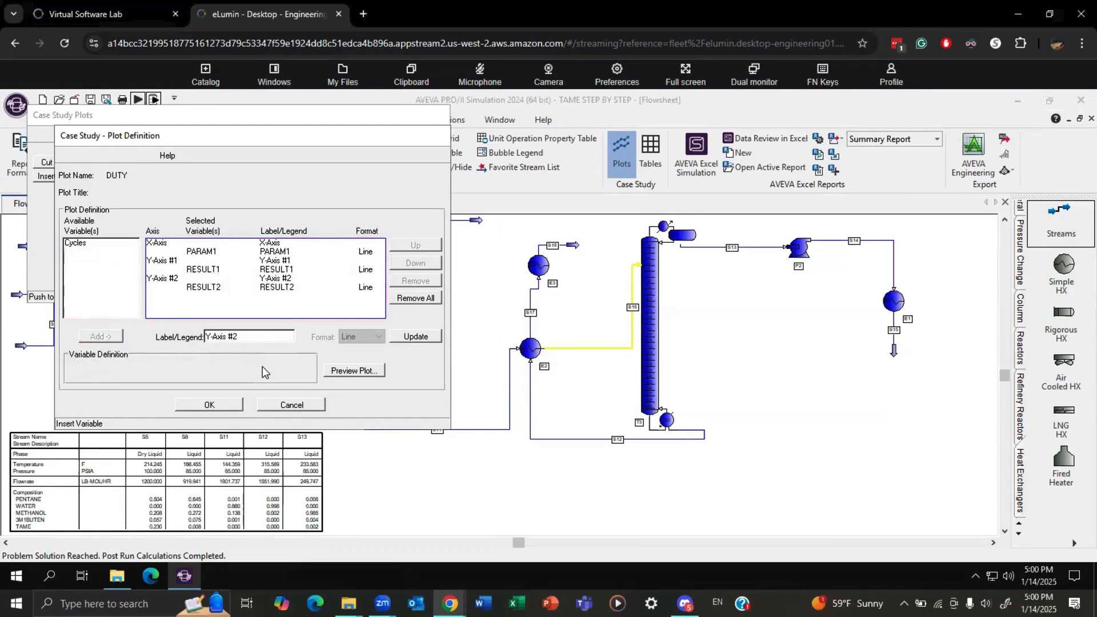
click(230, 406)
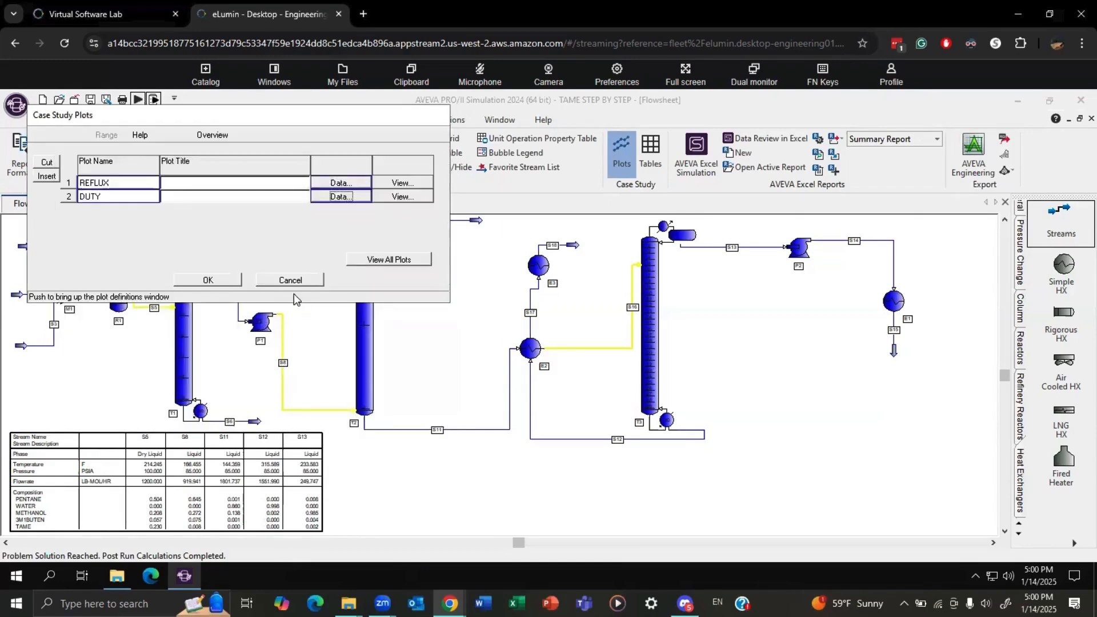
View all case study plots, accept the plot list and close the plot view.
click(384, 260)
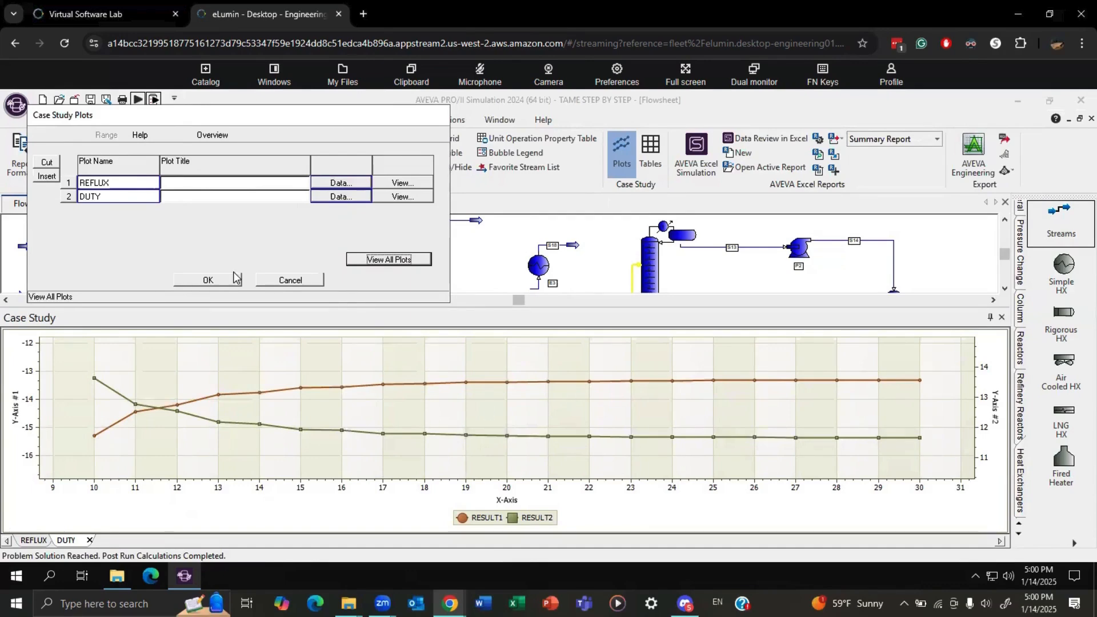
click(218, 280)
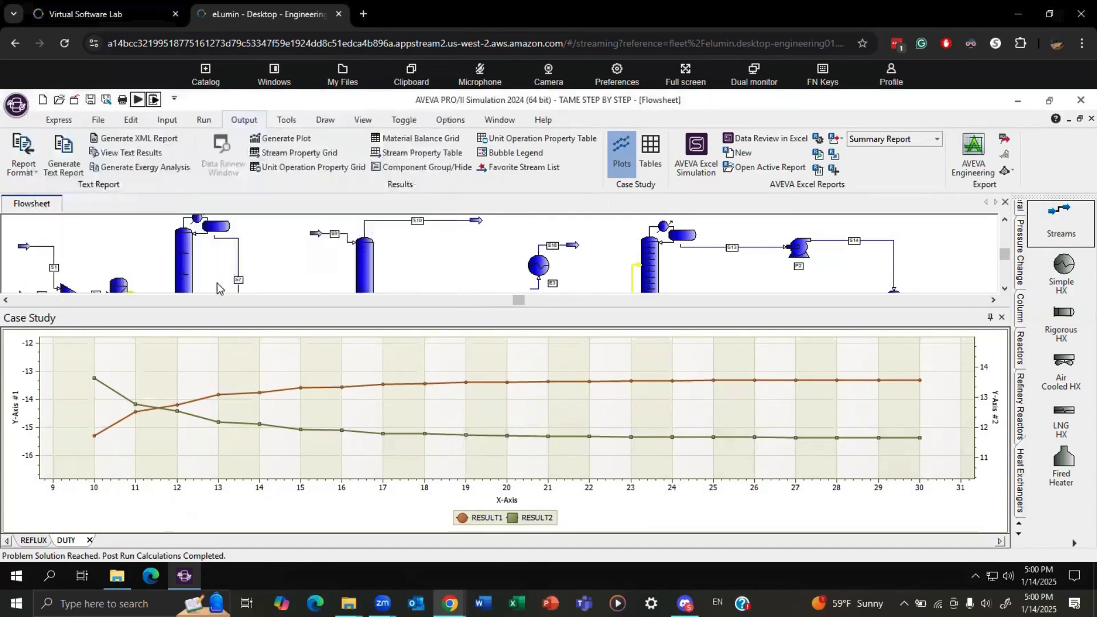
click(1002, 317)
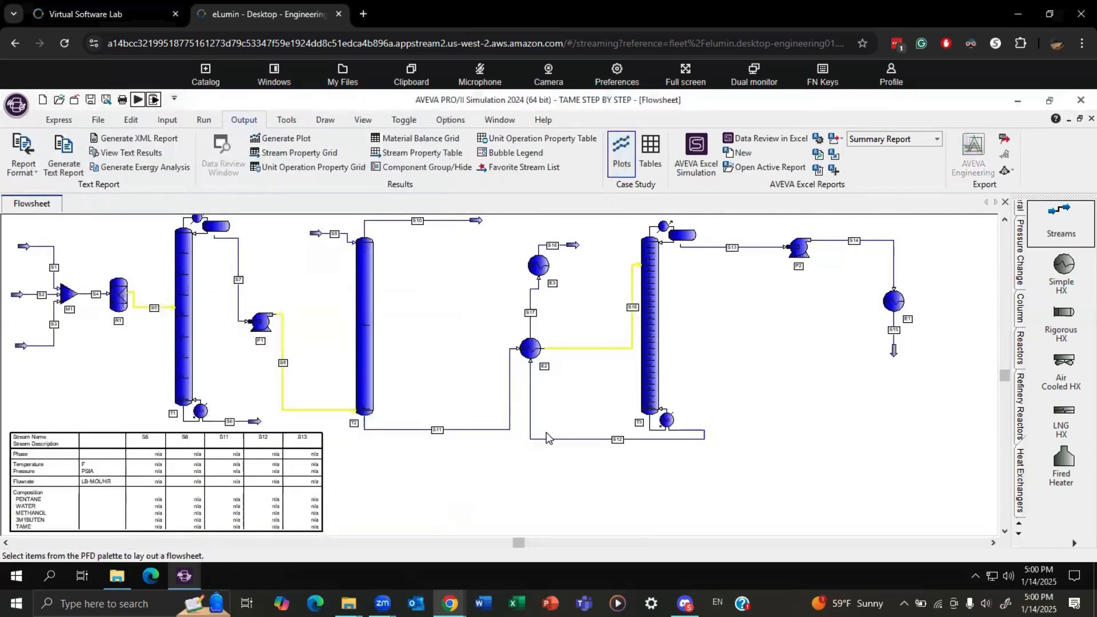
Set the number of stages of column T1 to 16.
double_click(183, 324)
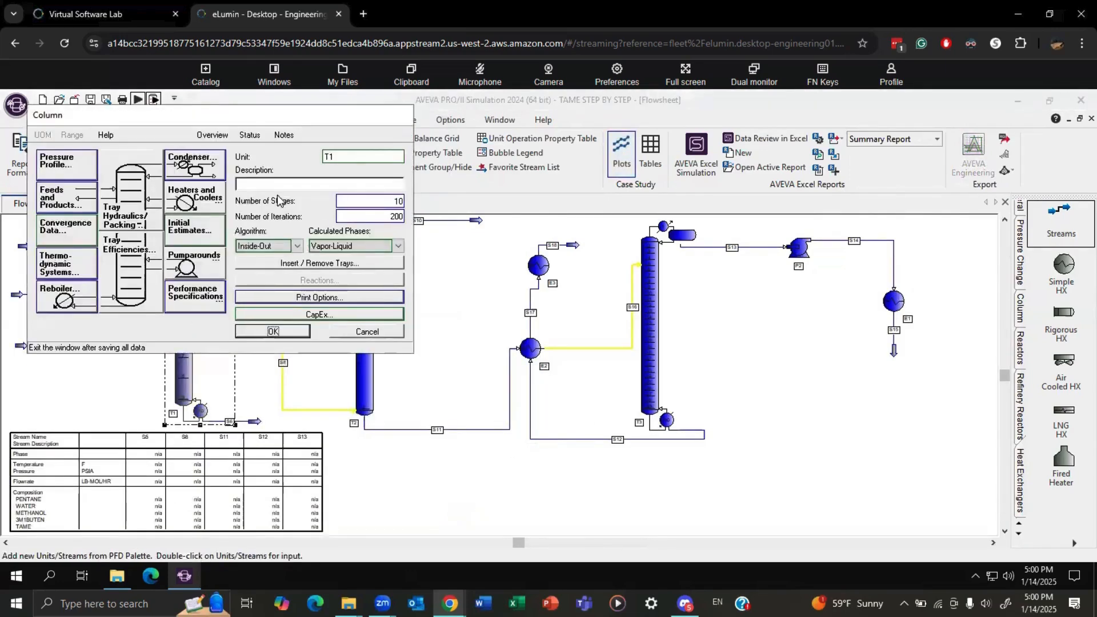
double_click(398, 203)
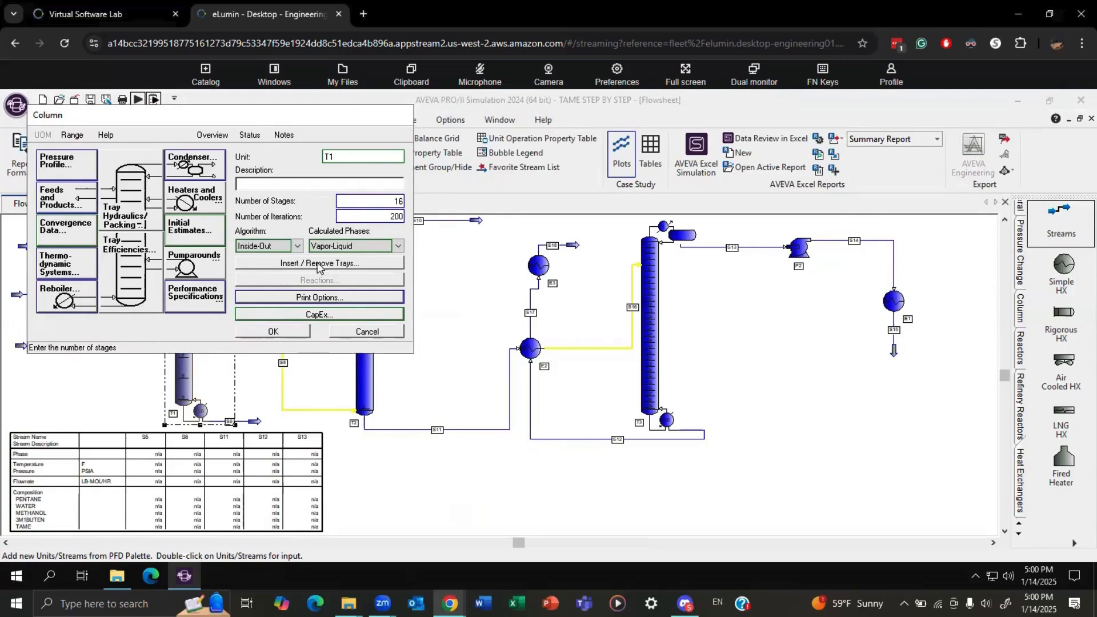
click(284, 332)
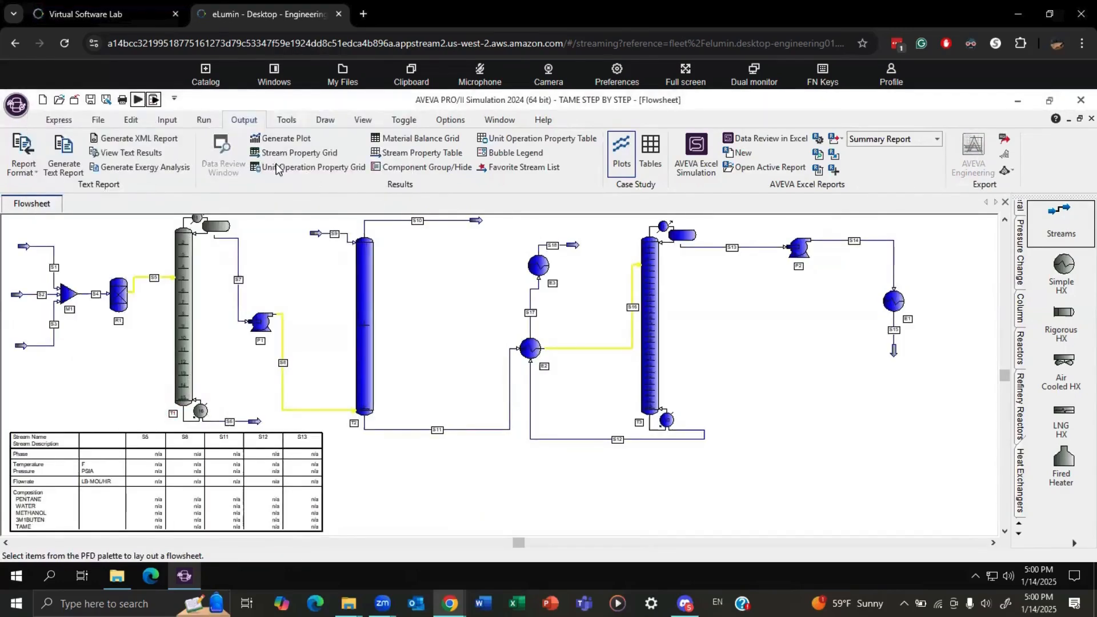
Turn off the existing case study definition and run the simulation without it.
click(167, 119)
click(583, 159)
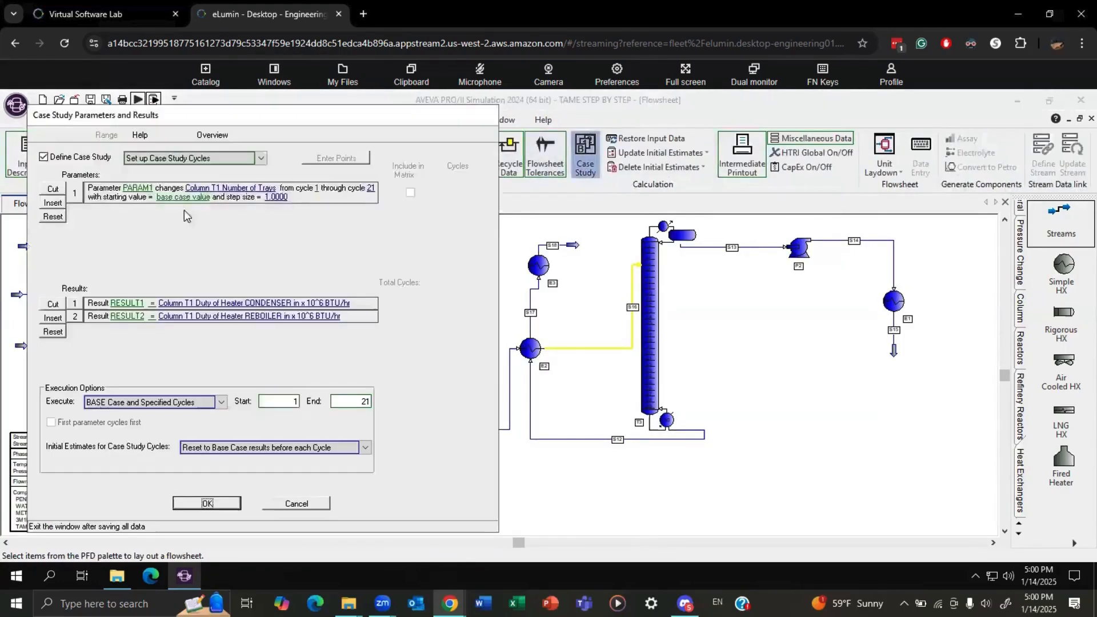
click(57, 162)
click(607, 395)
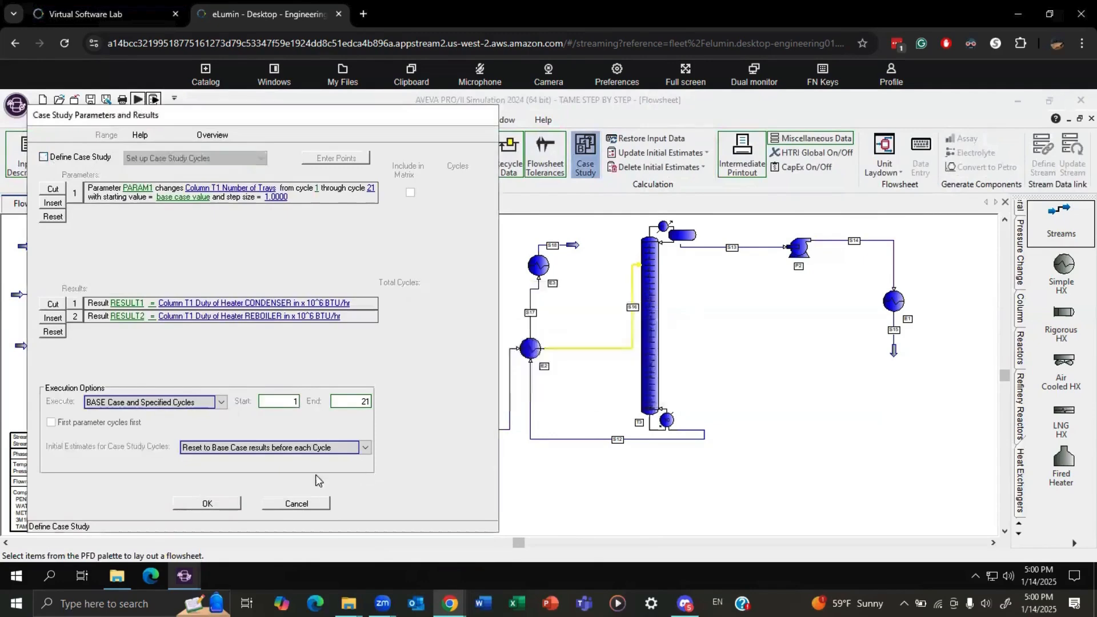
click(206, 503)
click(138, 99)
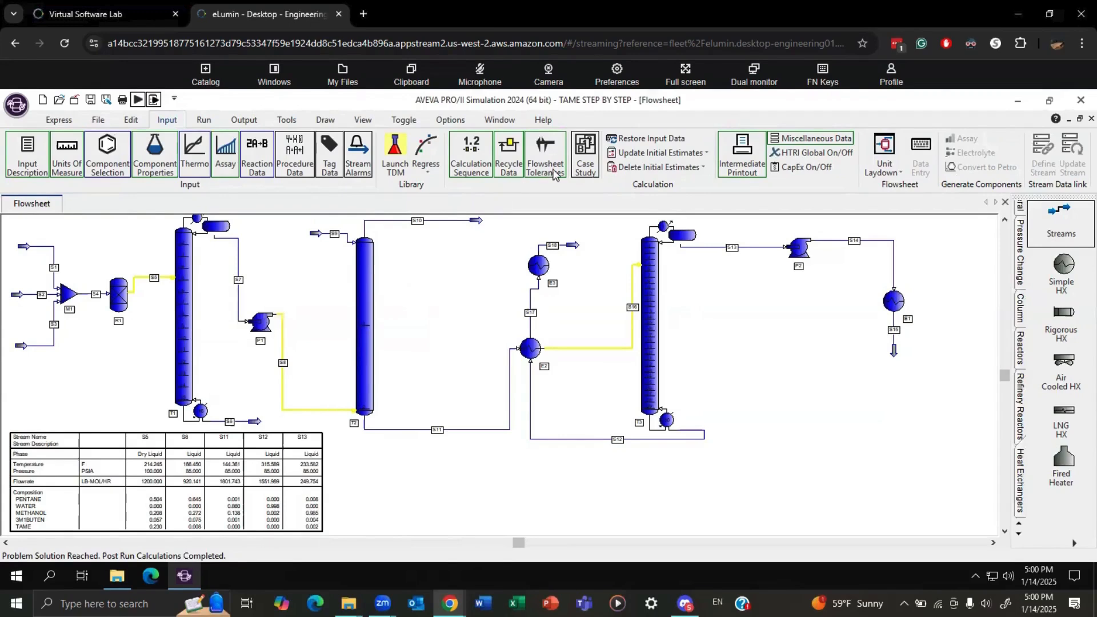
Define a new case study with PARAM1 changing the tray location of feed stream S5 in column T1.
click(585, 155)
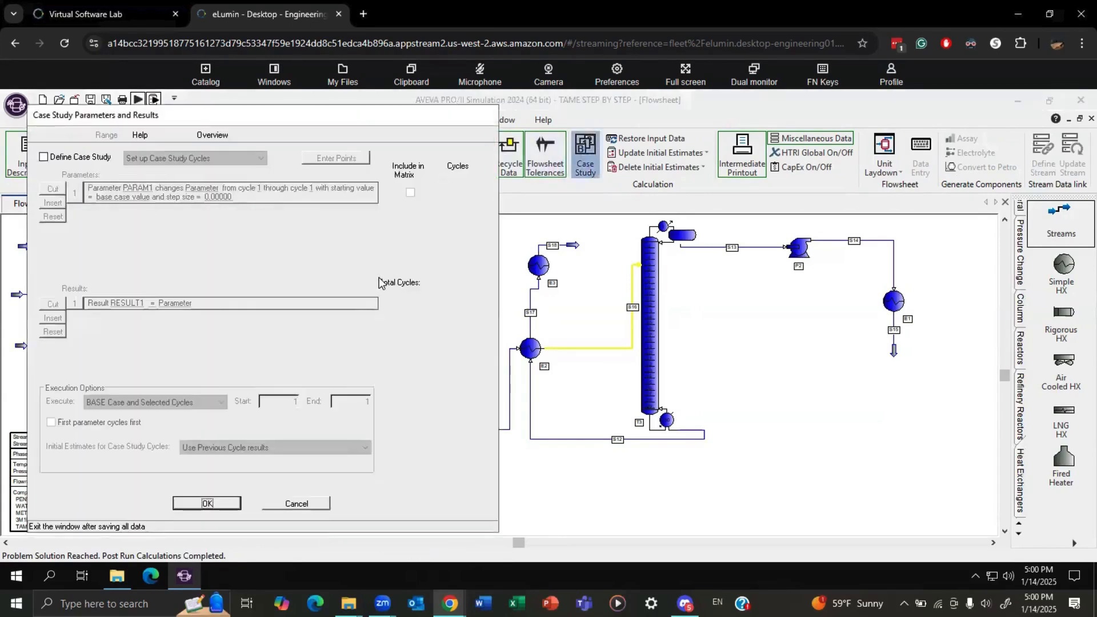
click(43, 157)
click(198, 191)
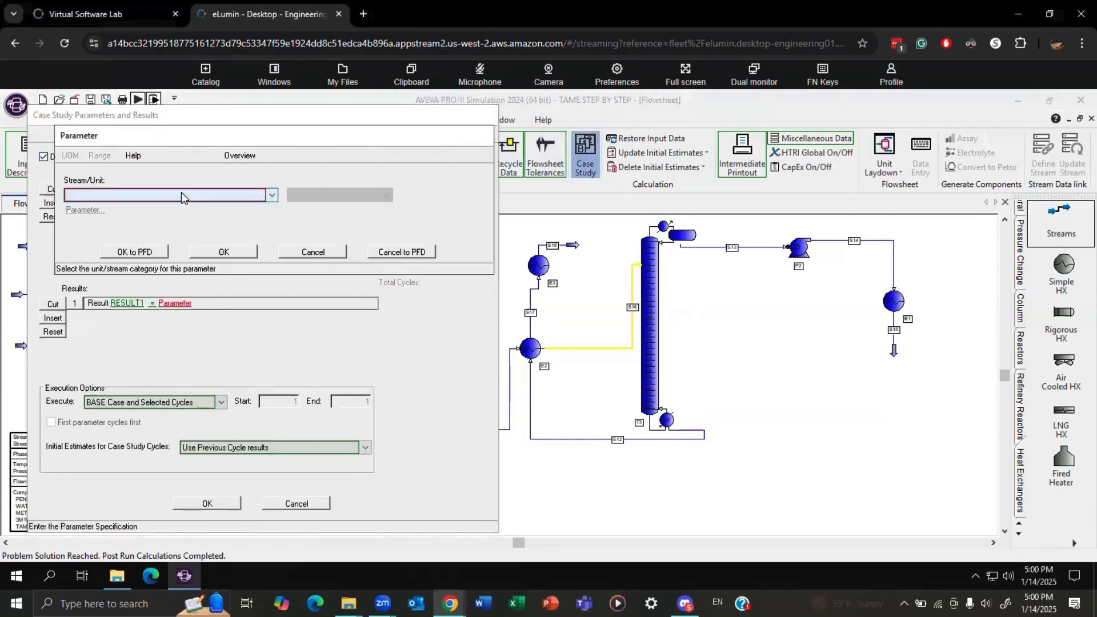
click(181, 195)
click(133, 216)
click(334, 194)
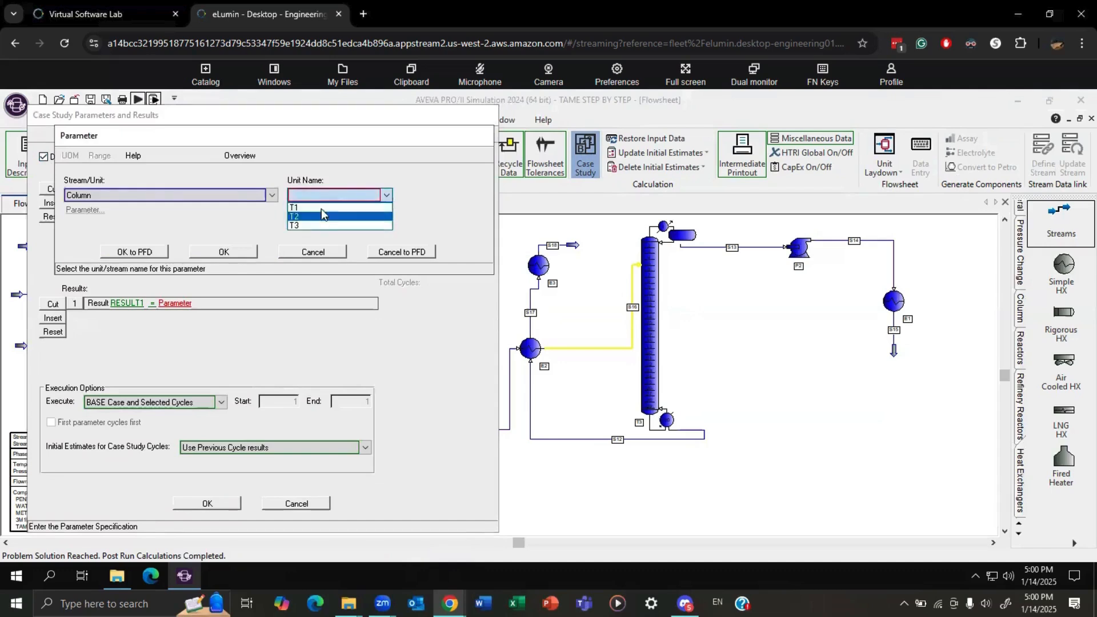
click(321, 208)
click(85, 210)
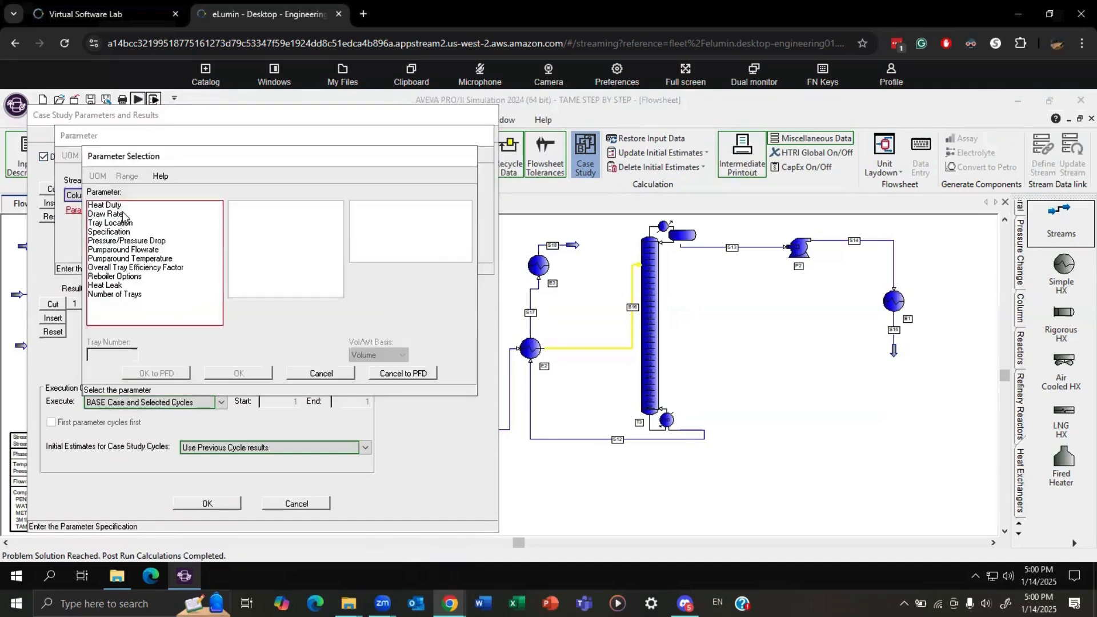
click(122, 223)
click(238, 205)
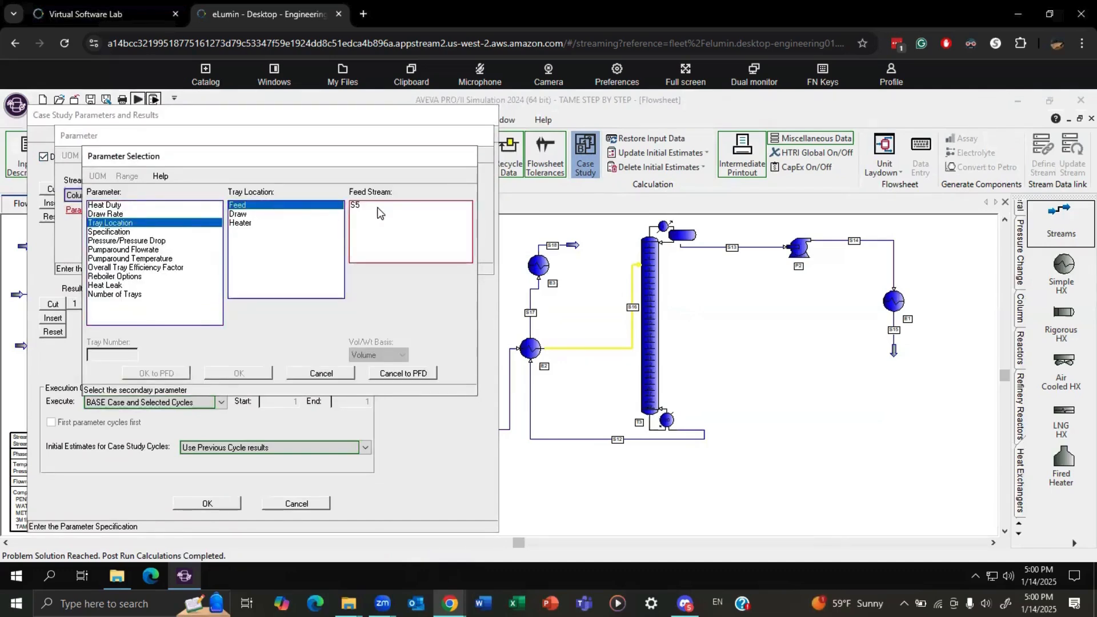
click(366, 233)
click(242, 373)
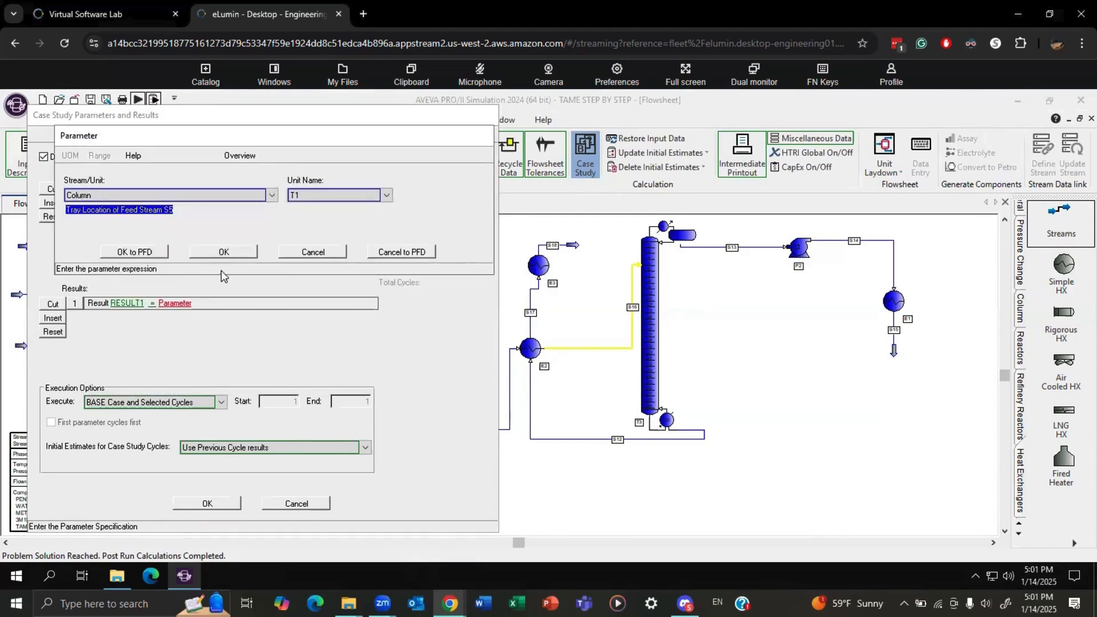
click(221, 252)
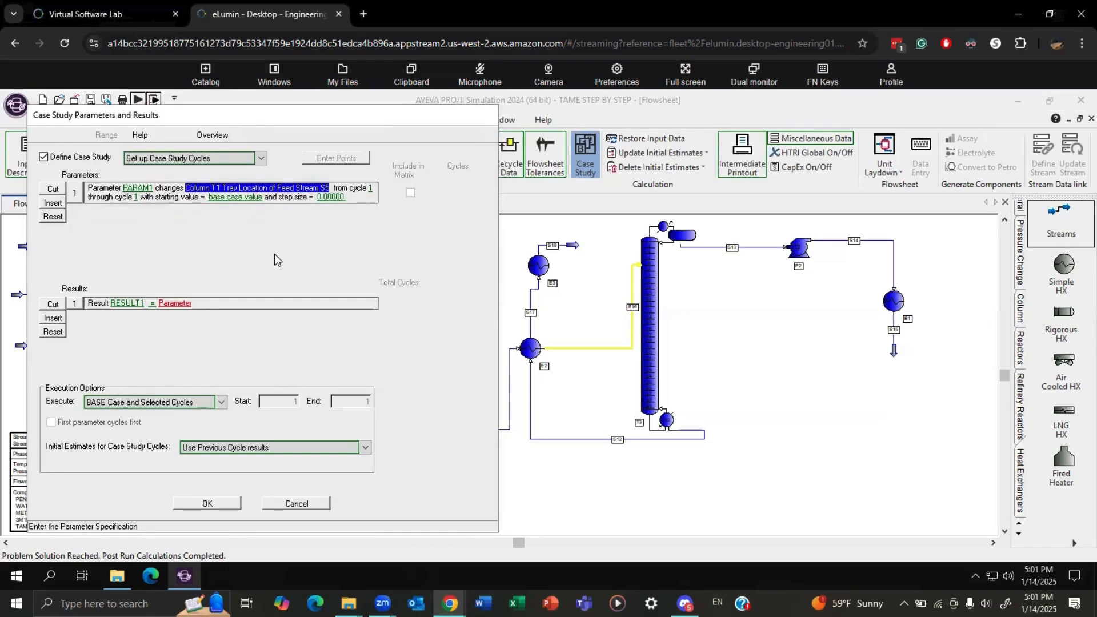
Set PARAM1's ending cycle to 11 and its step size to 1.
click(140, 198)
text(11)
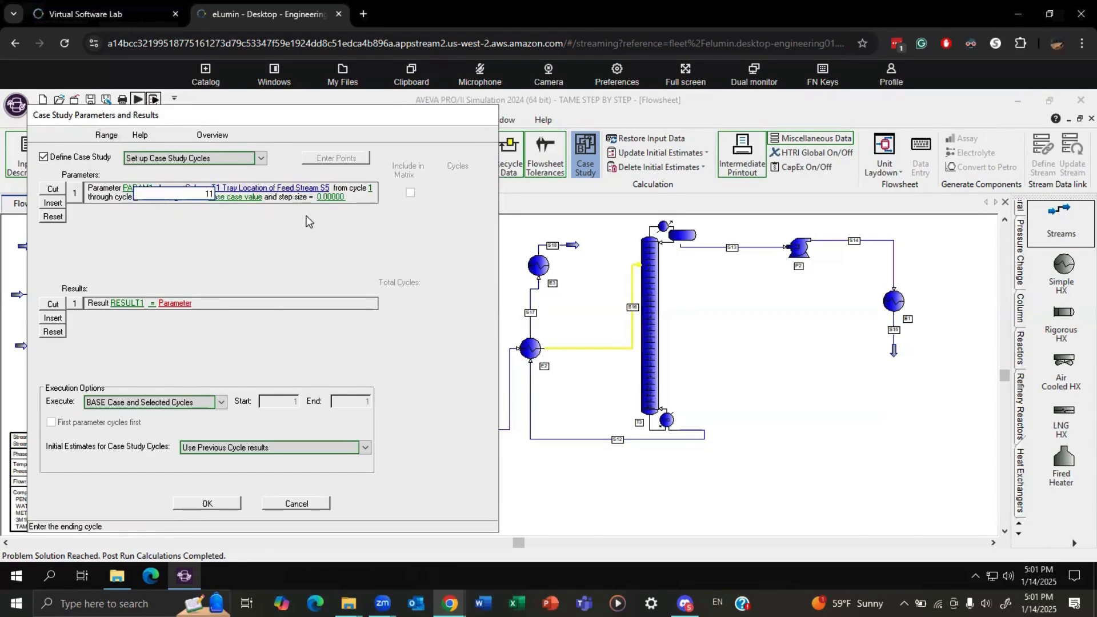
click(338, 198)
click(232, 193)
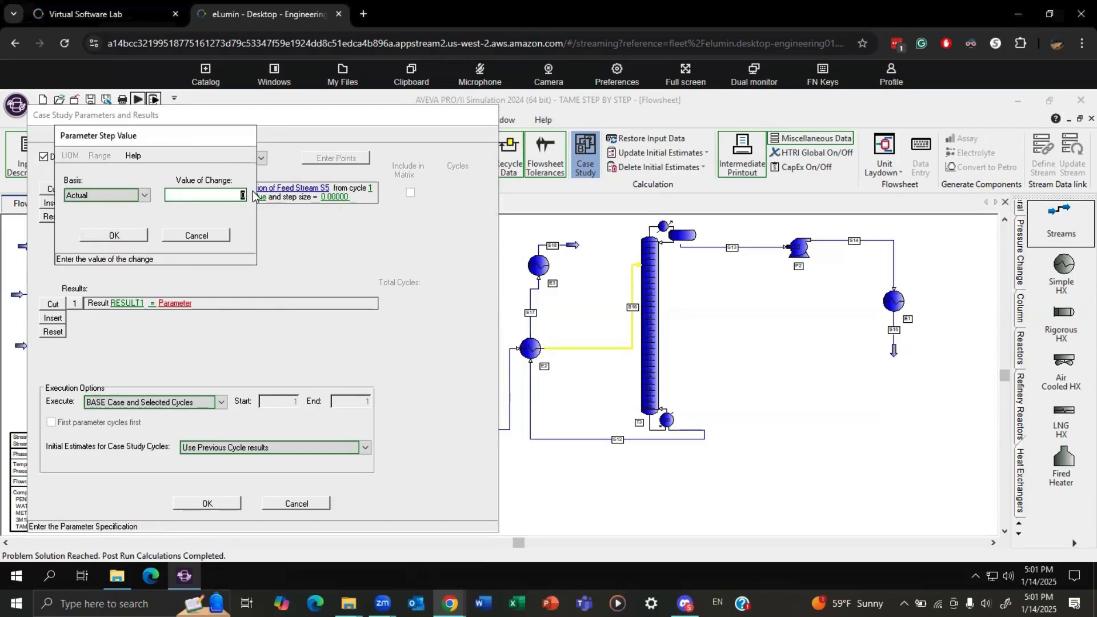
text(1)
click(125, 235)
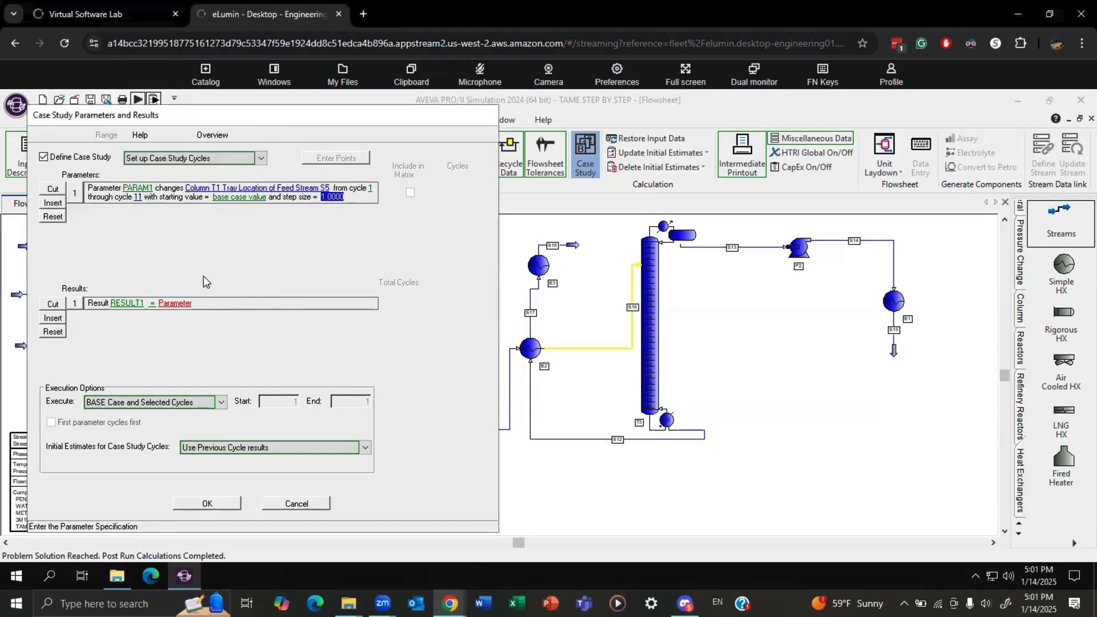
Define RESULT1 of the case study as column T1's reflux ratio on a mole basis.
click(175, 304)
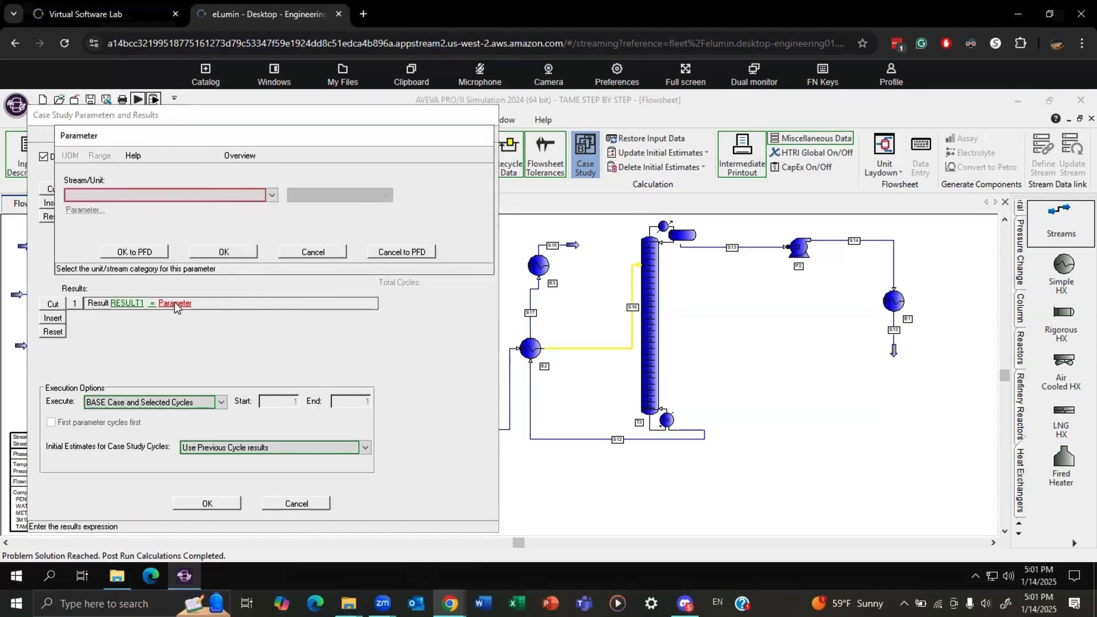
click(171, 194)
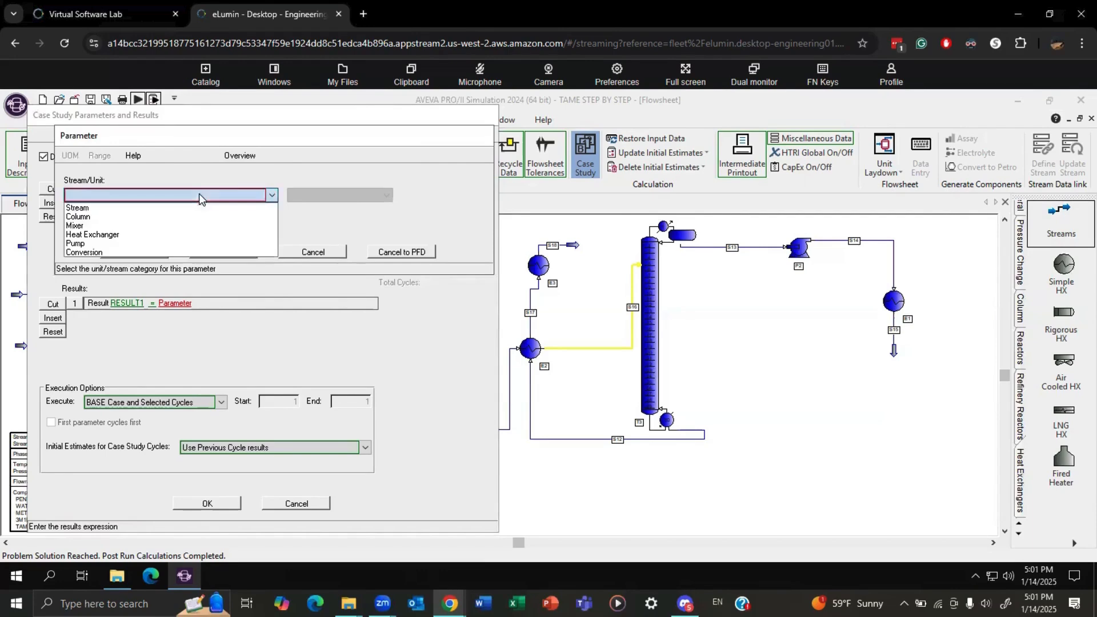
click(143, 217)
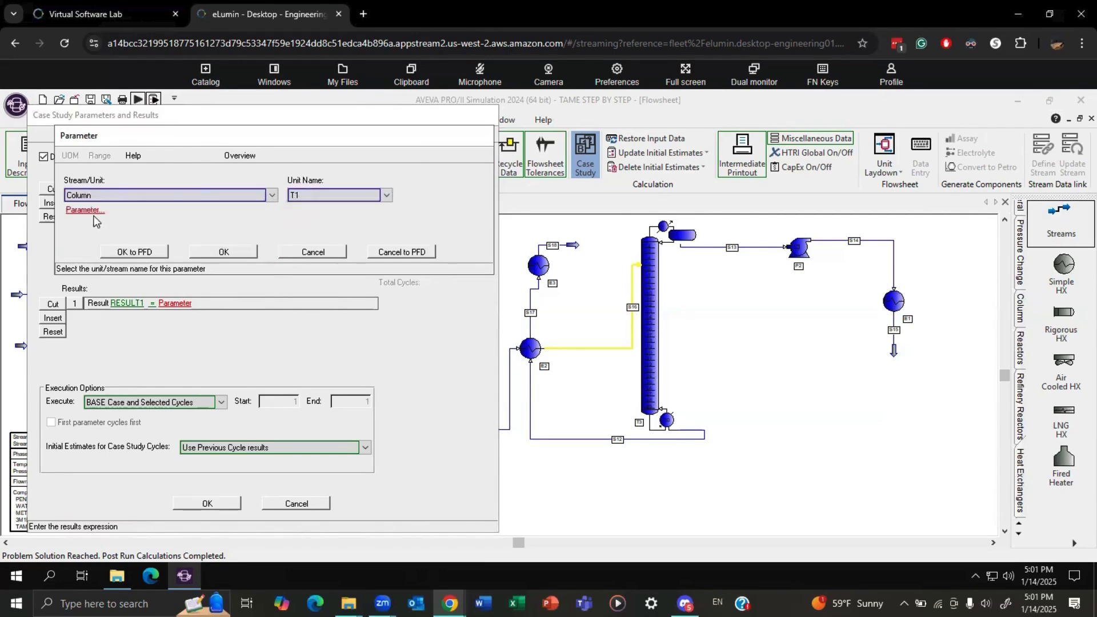
click(91, 210)
click(123, 206)
click(240, 206)
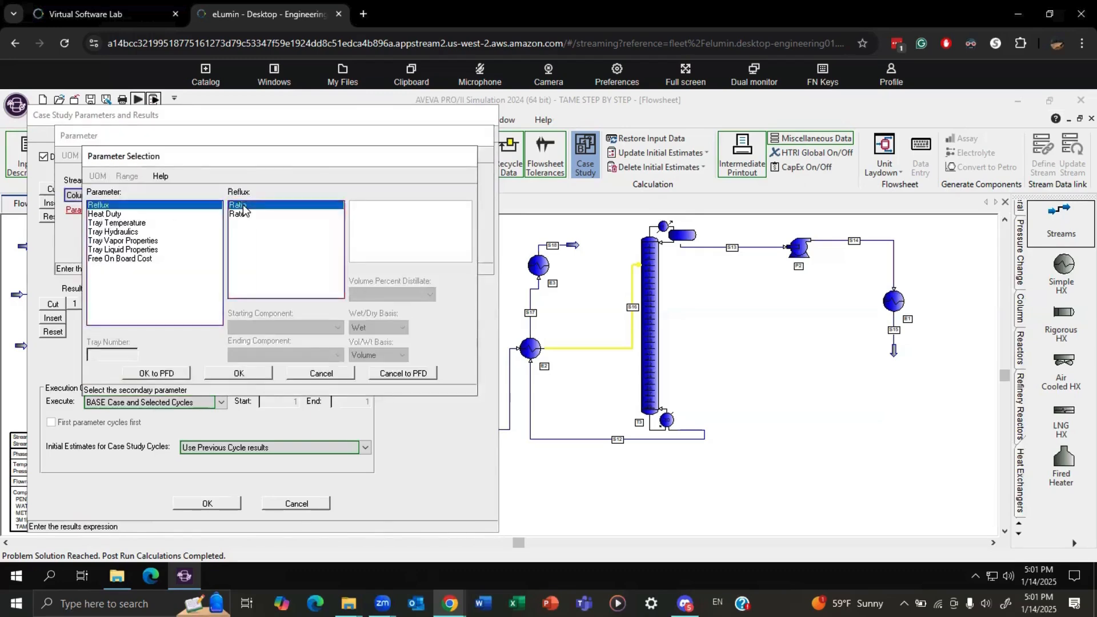
click(239, 372)
click(223, 248)
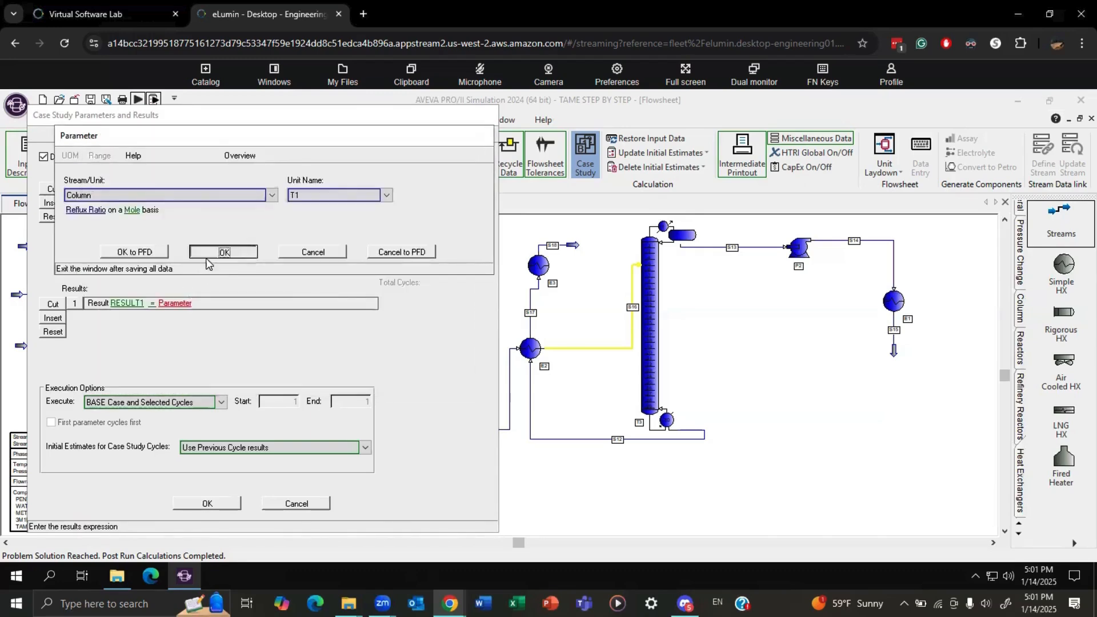
Execute the base case and specified cycles, reset estimates to base case results before each cycle, and run the simulation.
click(169, 403)
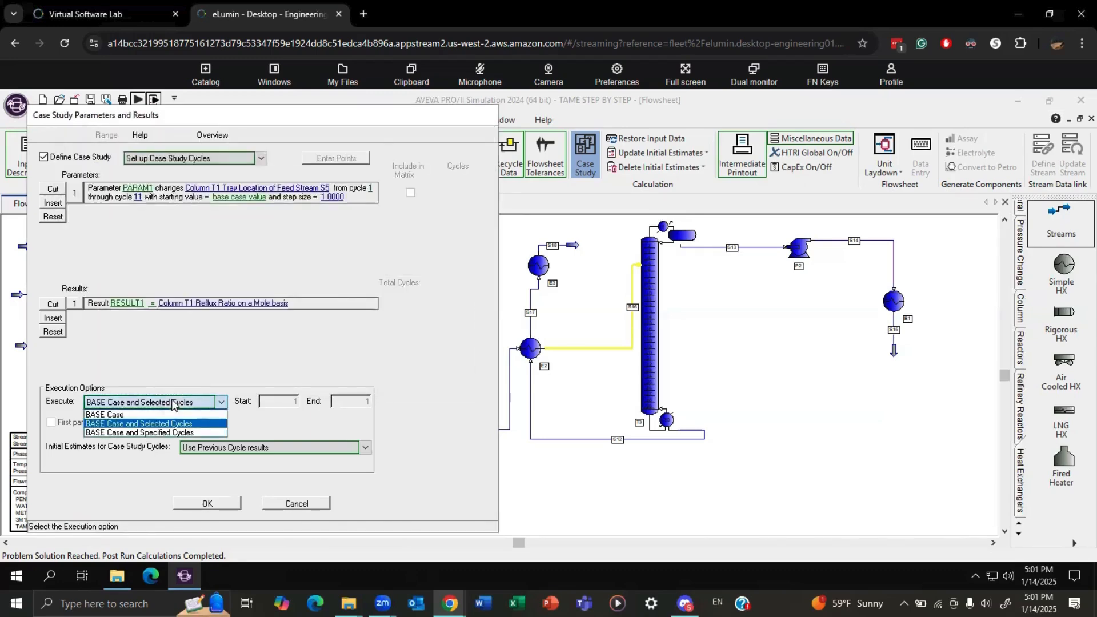
click(152, 432)
click(208, 448)
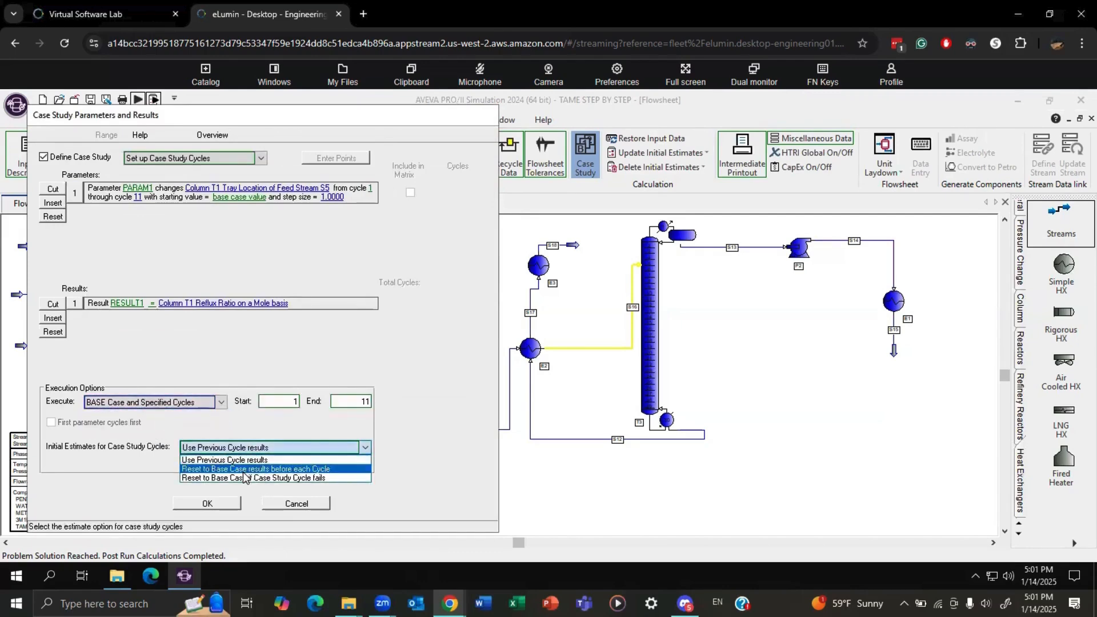
click(244, 471)
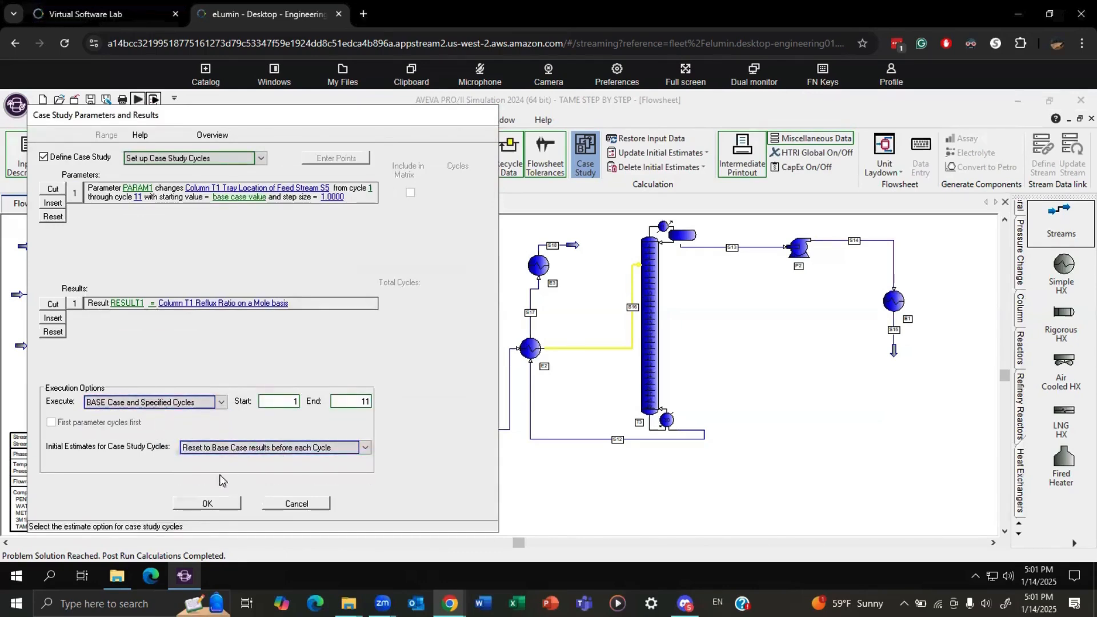
click(208, 503)
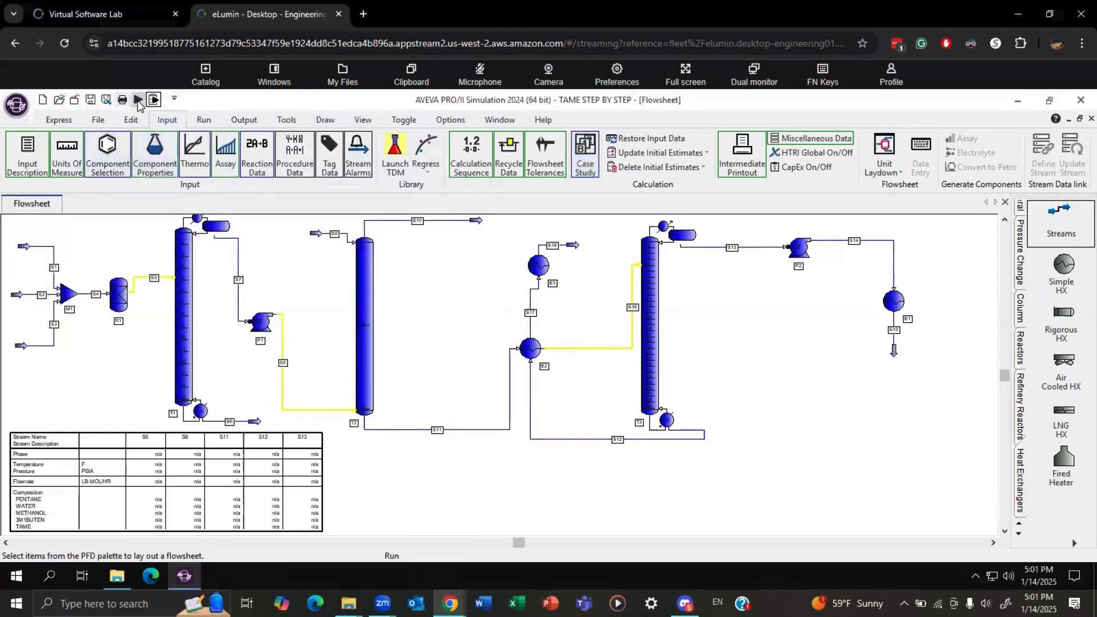
click(138, 99)
click(374, 377)
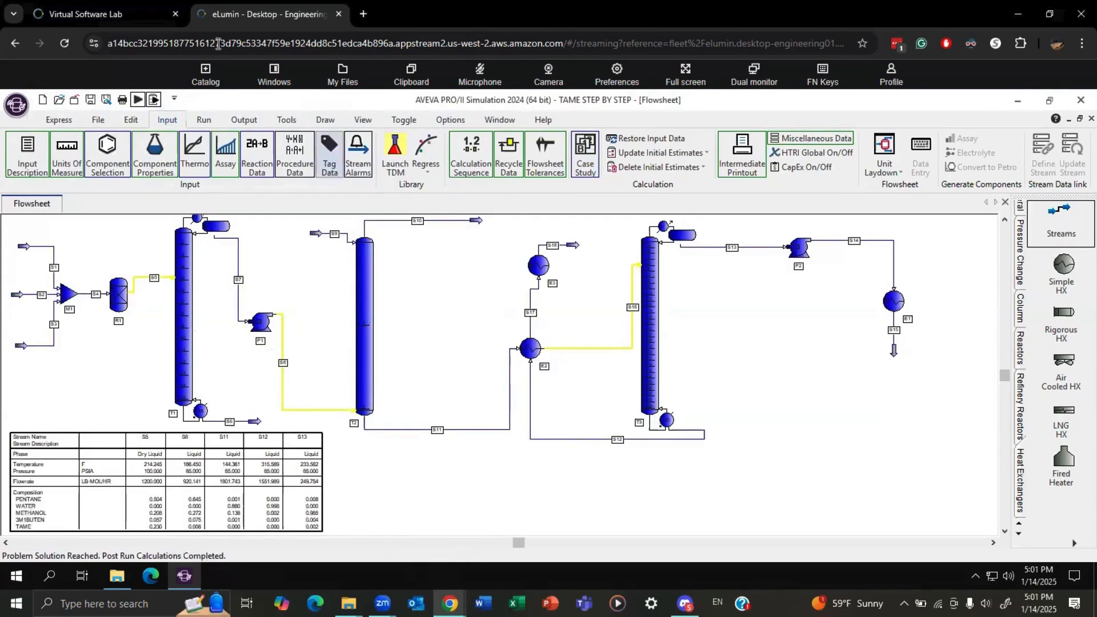
Define the REFLUX case study plot with PARAM1 on the X-axis and RESULT1 on Y-Axis #1.
click(242, 120)
click(622, 156)
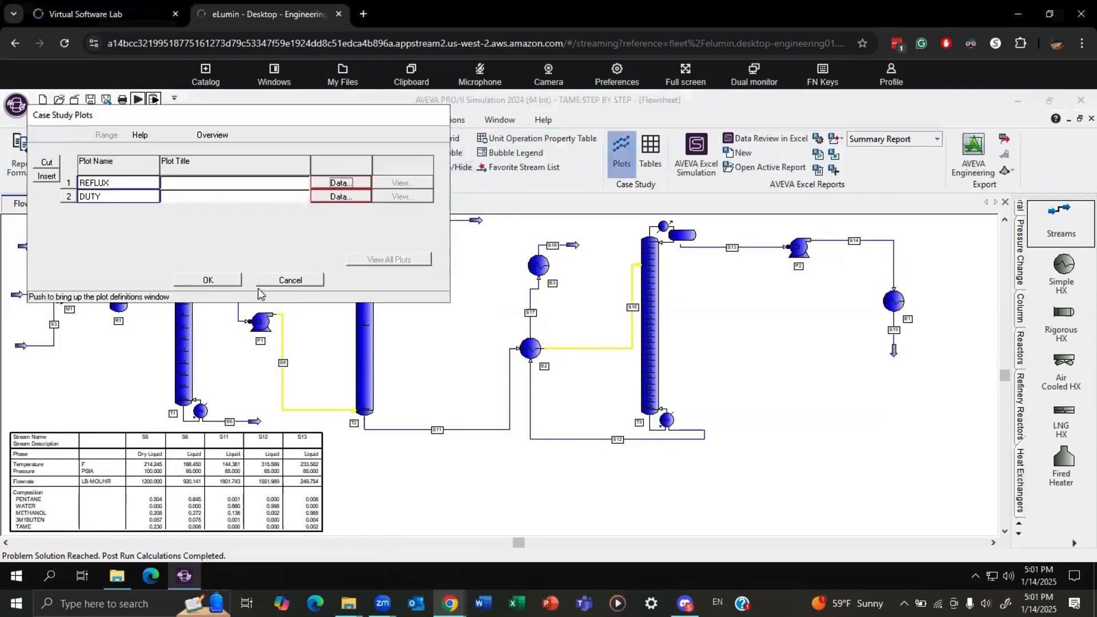
click(335, 181)
click(165, 246)
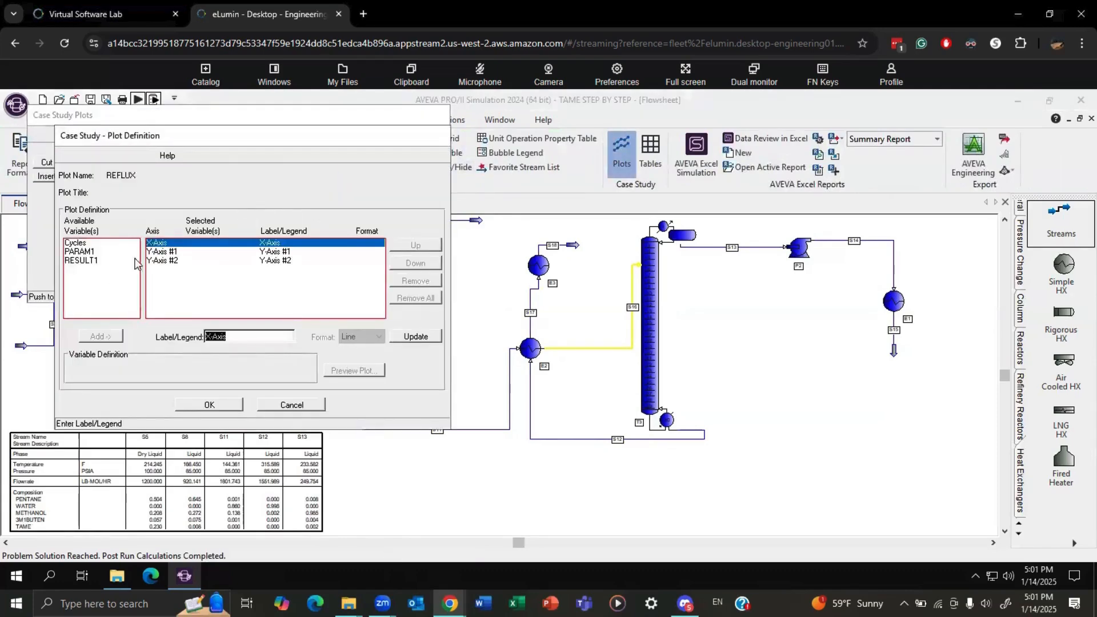
click(80, 251)
click(101, 336)
click(171, 262)
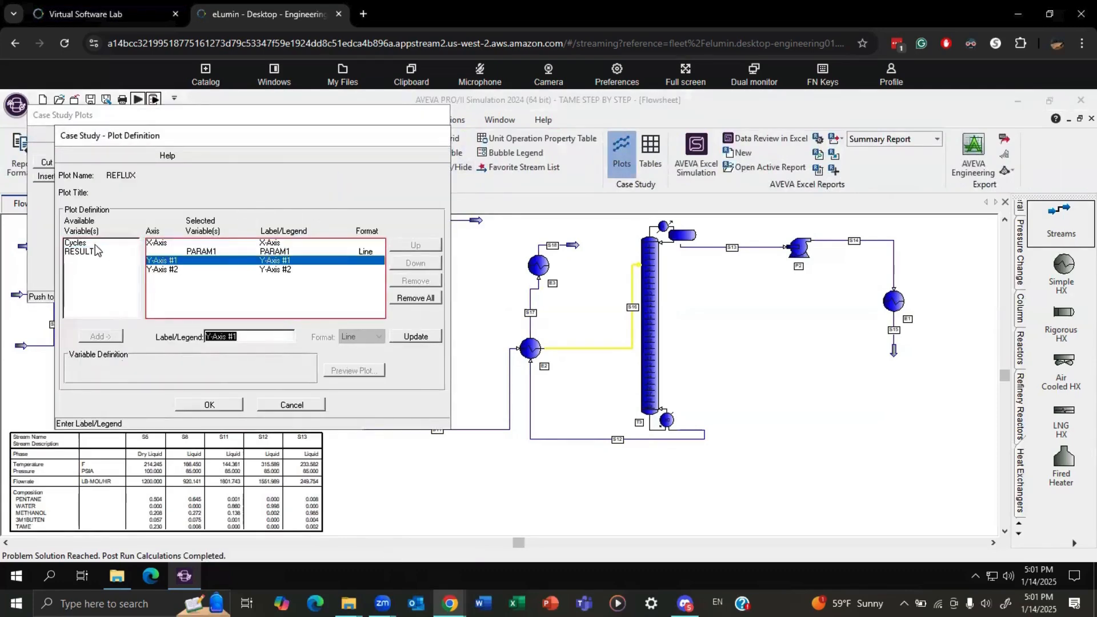
click(81, 251)
click(101, 337)
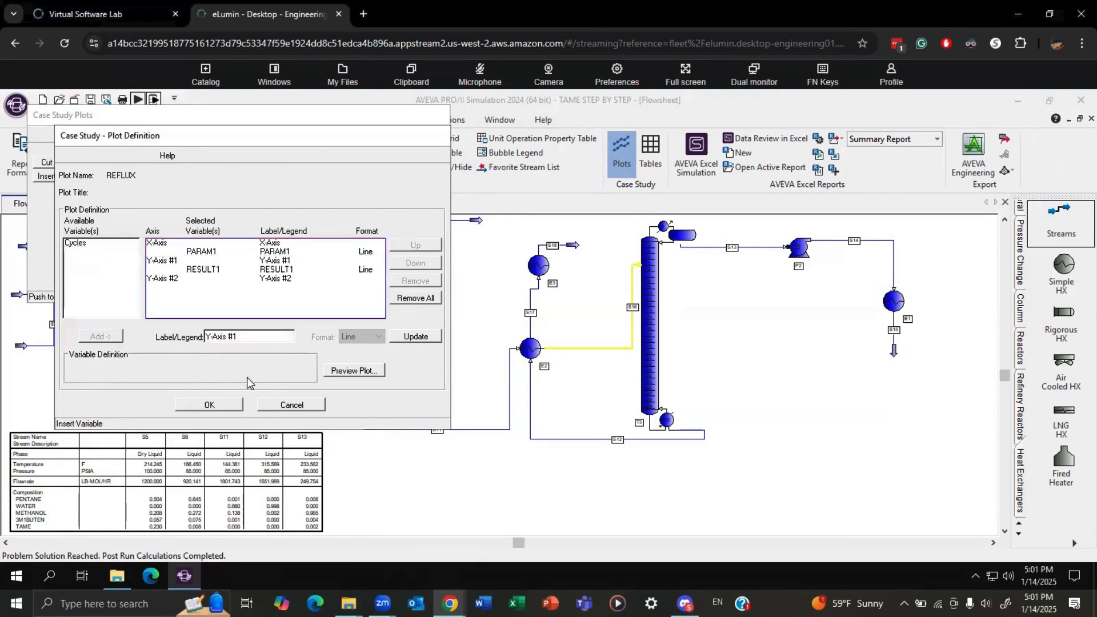
click(229, 405)
View the REFLUX case study plot of reflux ratio against feed tray location, and close the plot display.
click(396, 258)
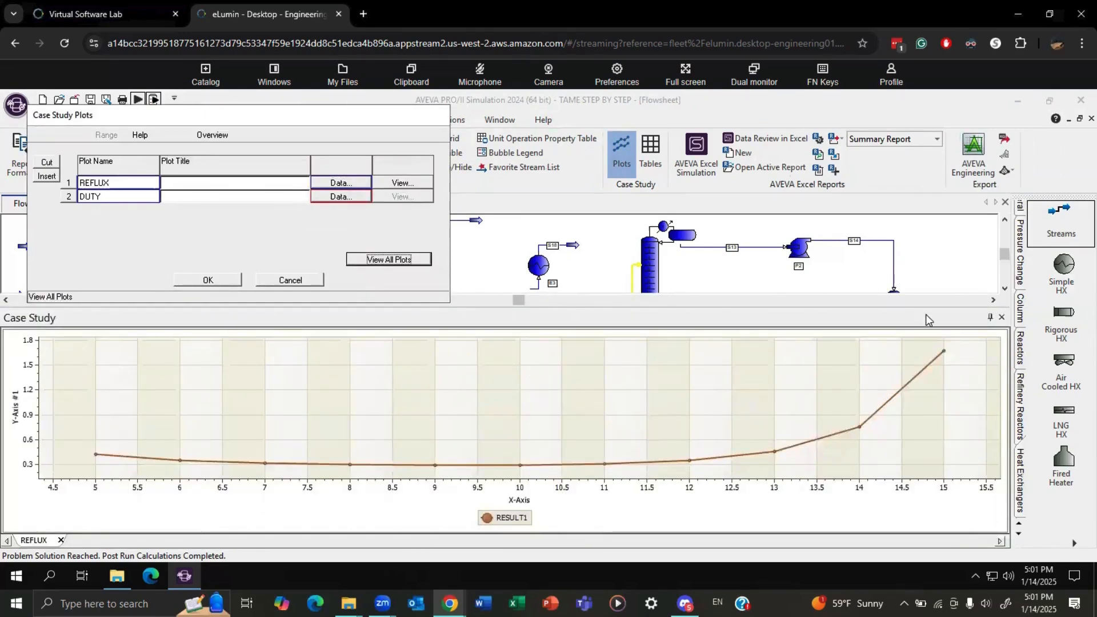
click(229, 281)
click(1001, 317)
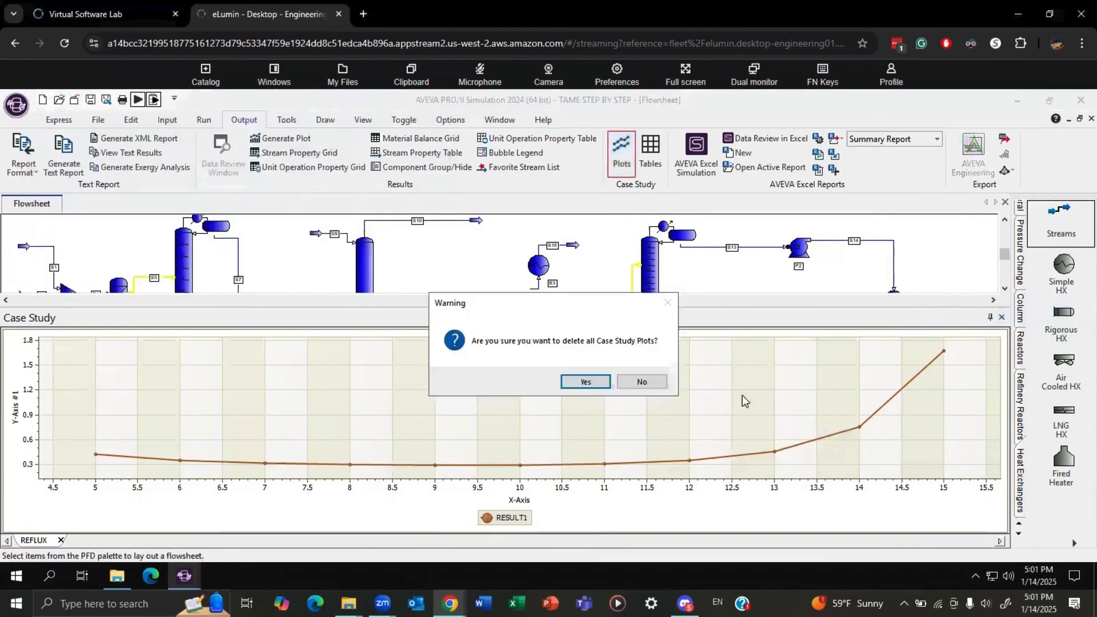
click(583, 382)
Change the case study's RESULT1 to the condenser heat duty of column T1.
click(166, 120)
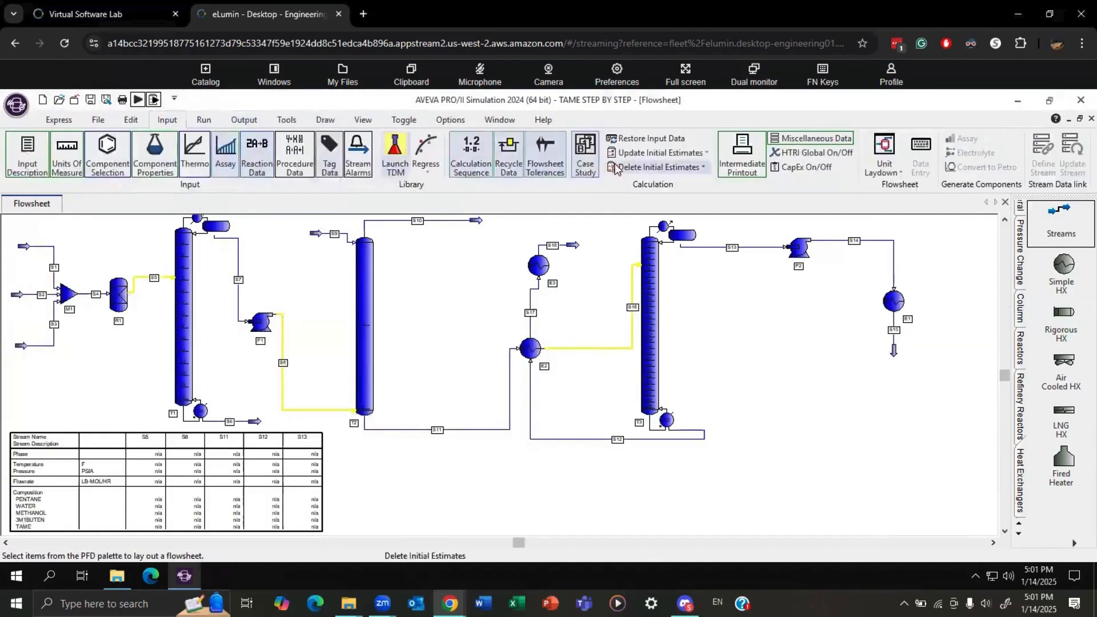
click(585, 153)
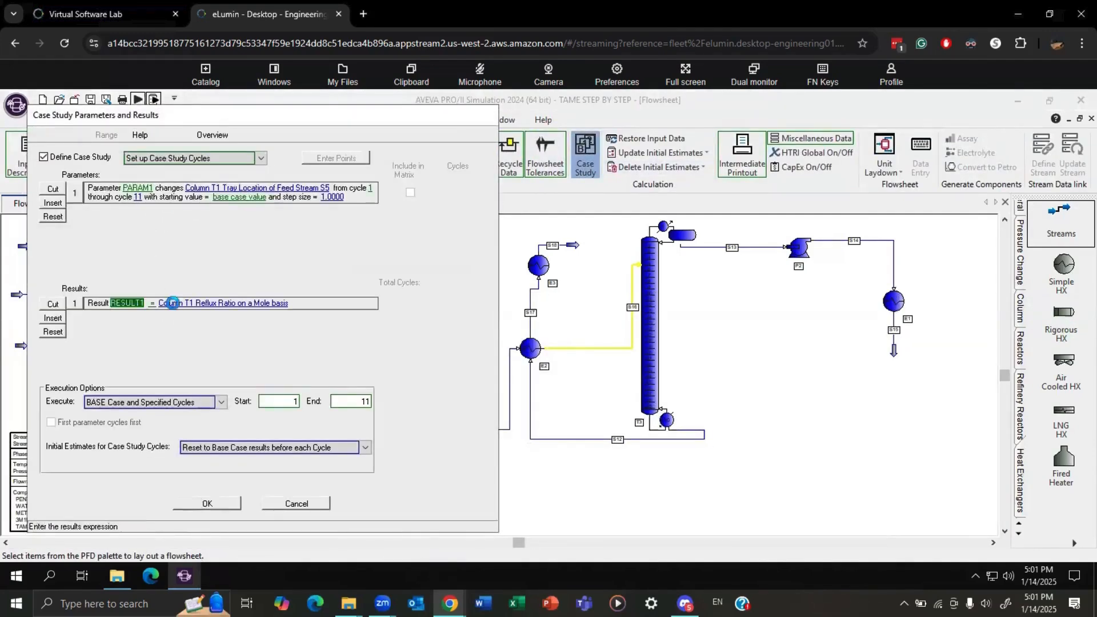
click(164, 308)
click(92, 210)
click(128, 214)
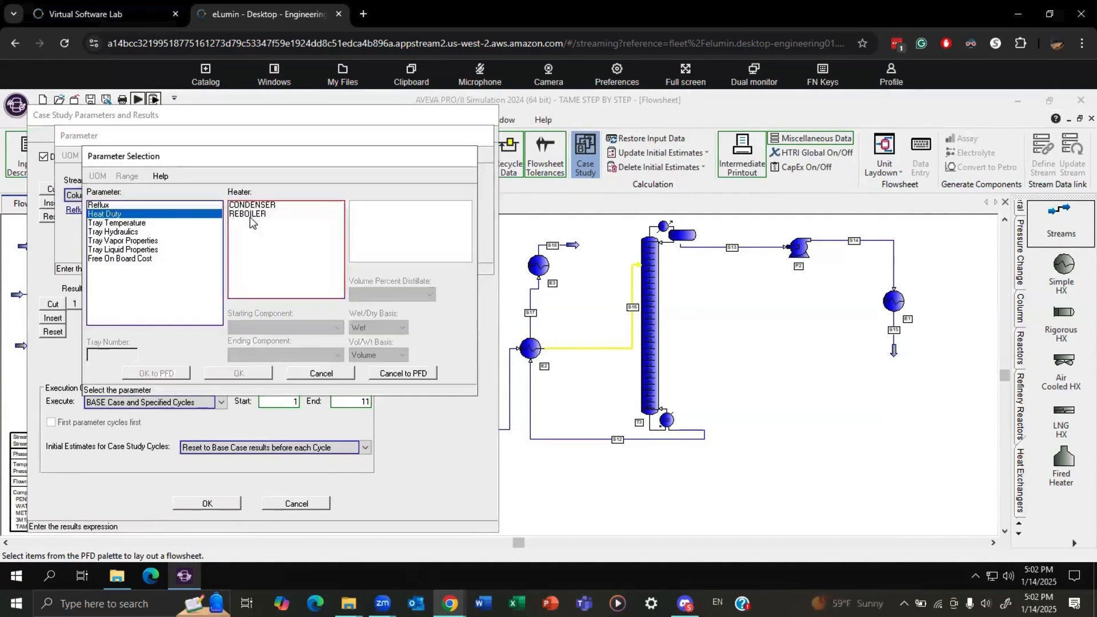
click(251, 205)
click(239, 373)
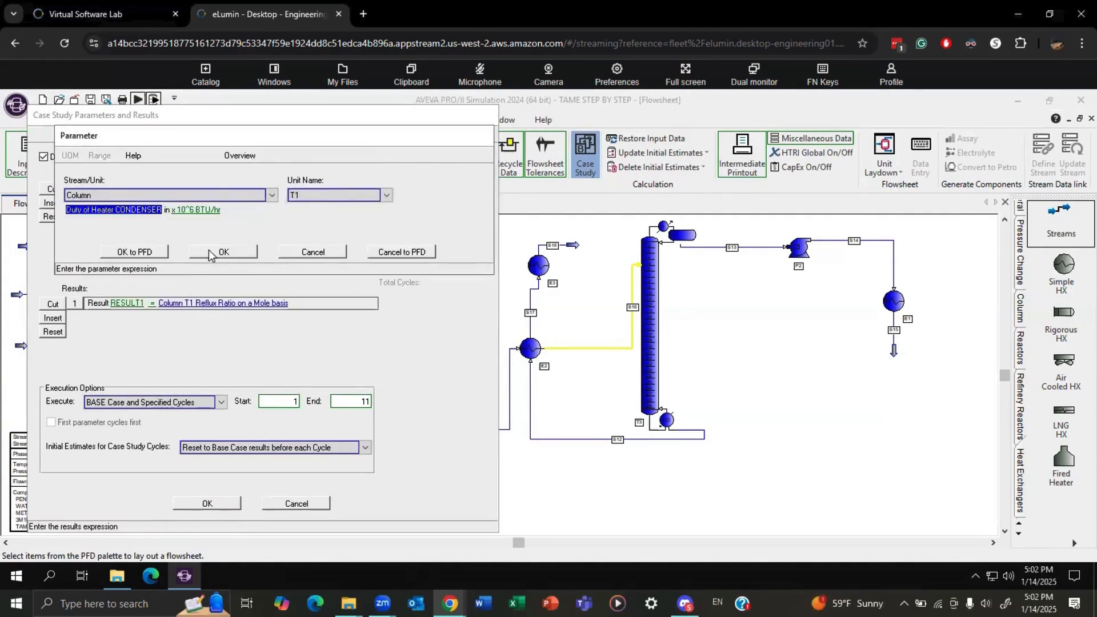
click(210, 254)
Add RESULT2 to the case study as the reboiler heat duty of column T1.
click(56, 317)
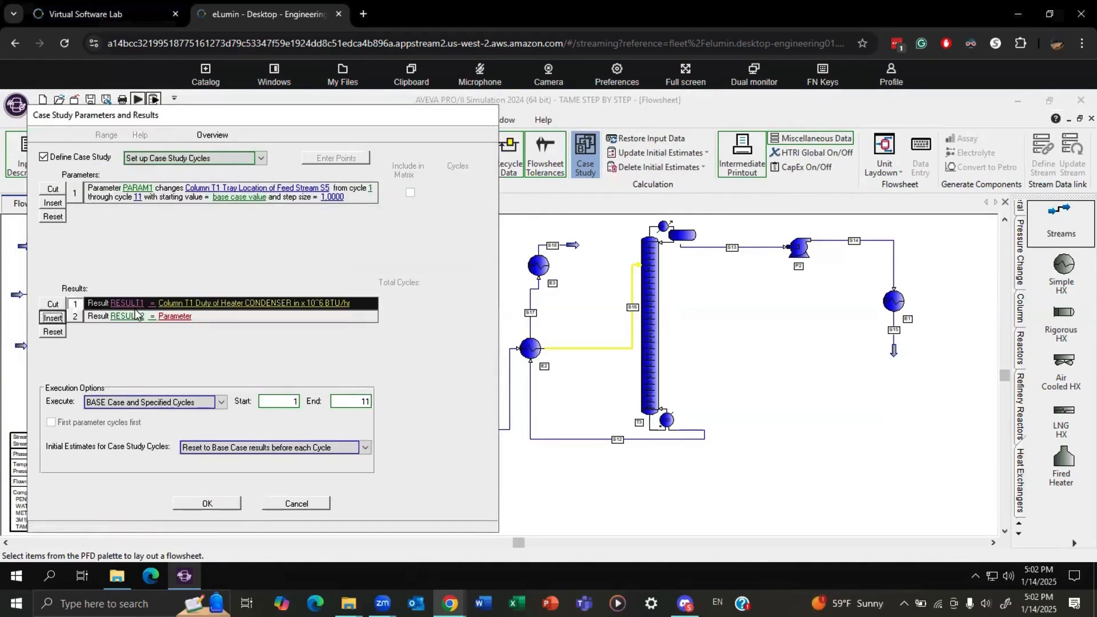
click(172, 316)
click(116, 194)
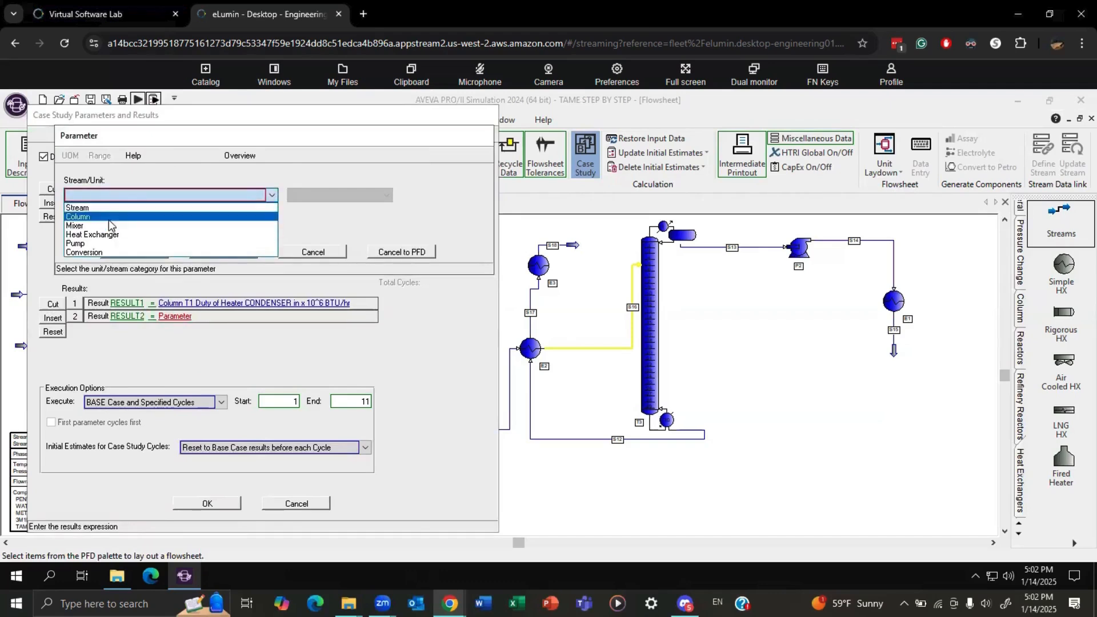
click(108, 217)
click(328, 194)
click(328, 205)
click(80, 210)
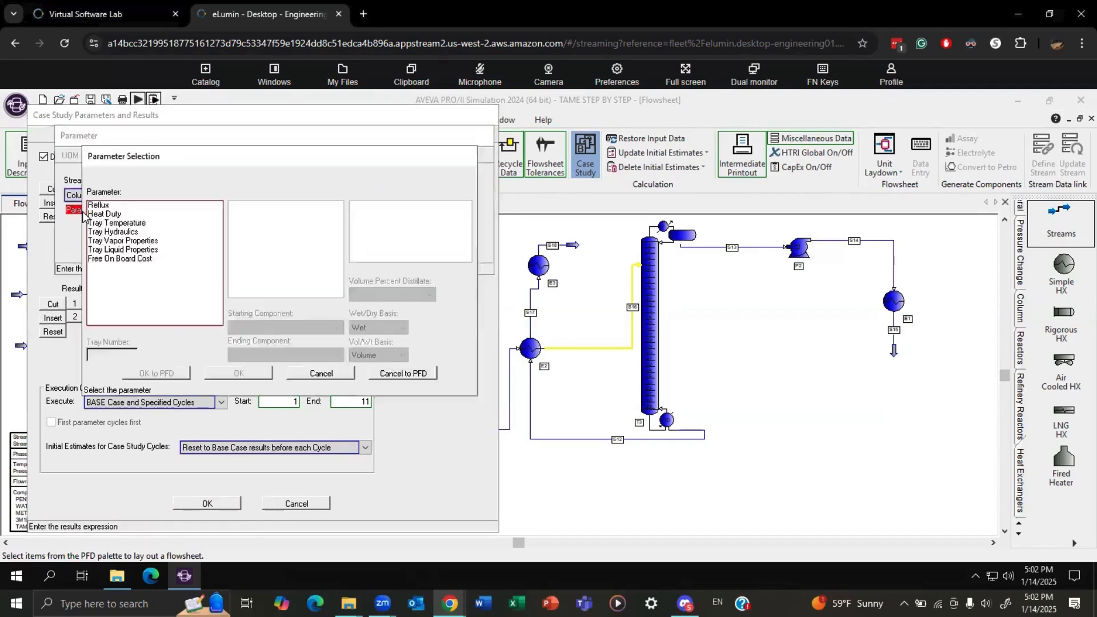
click(125, 215)
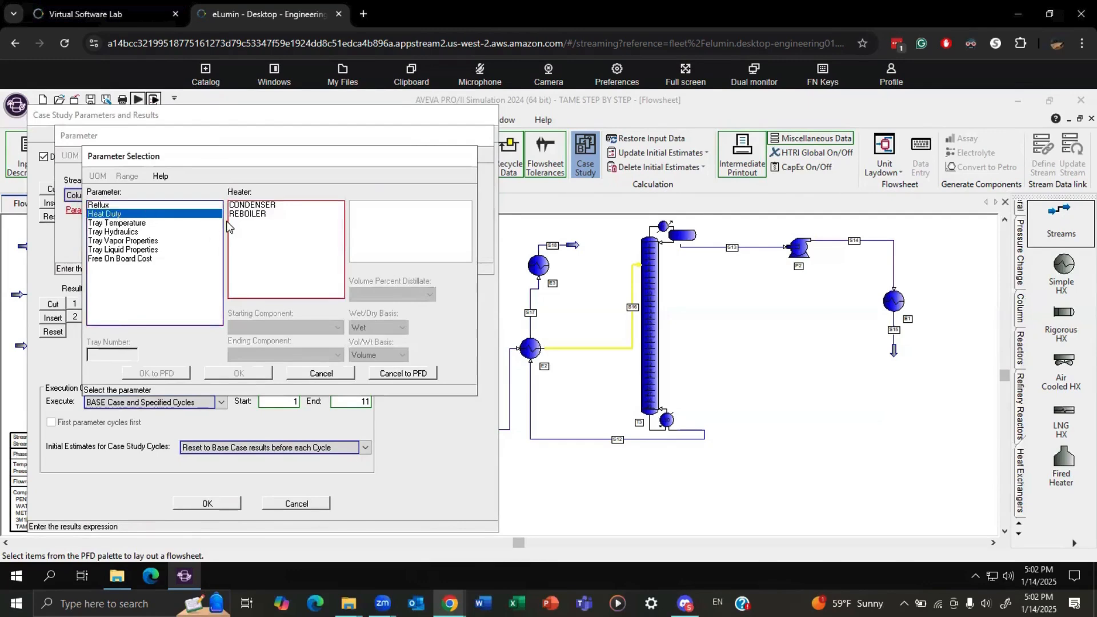
click(252, 252)
click(231, 374)
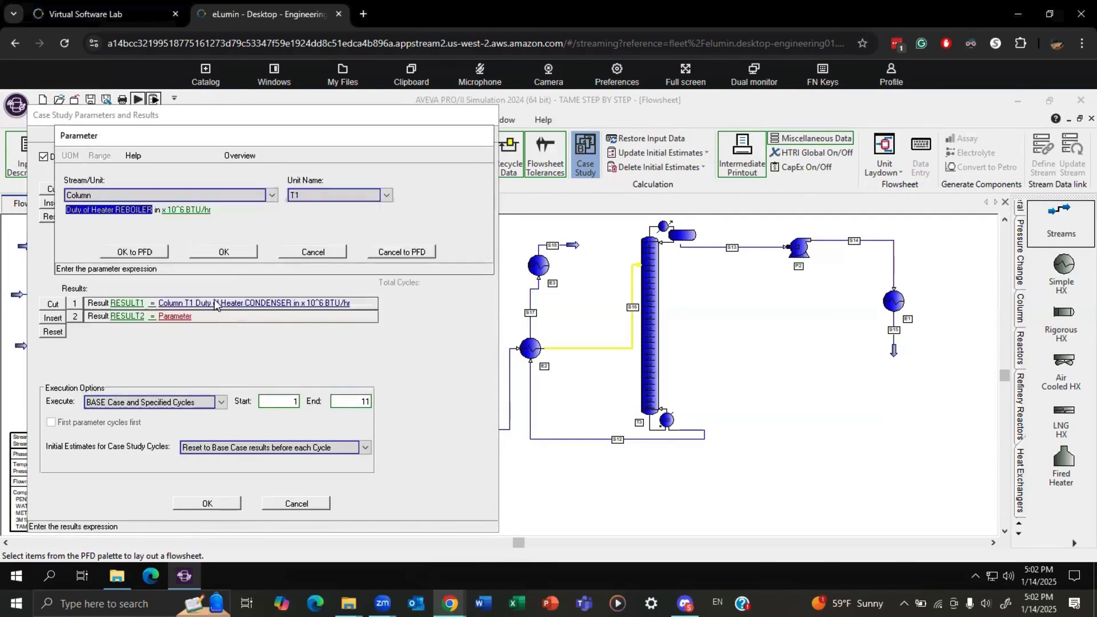
click(223, 252)
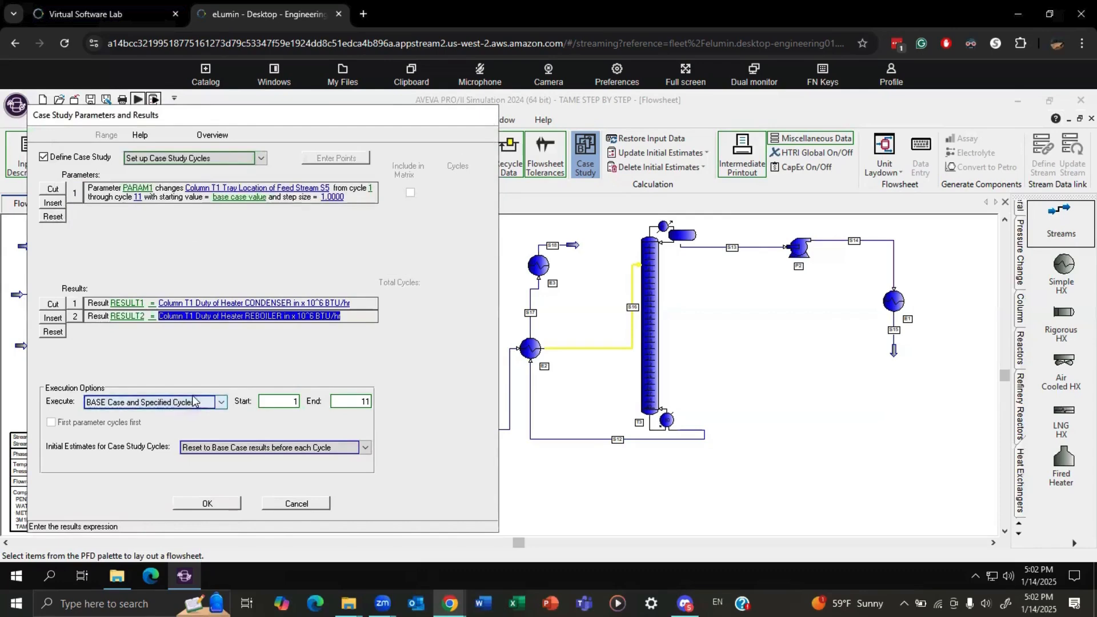
Accept the case study with the two heat duty results and run the simulation.
click(218, 504)
click(121, 99)
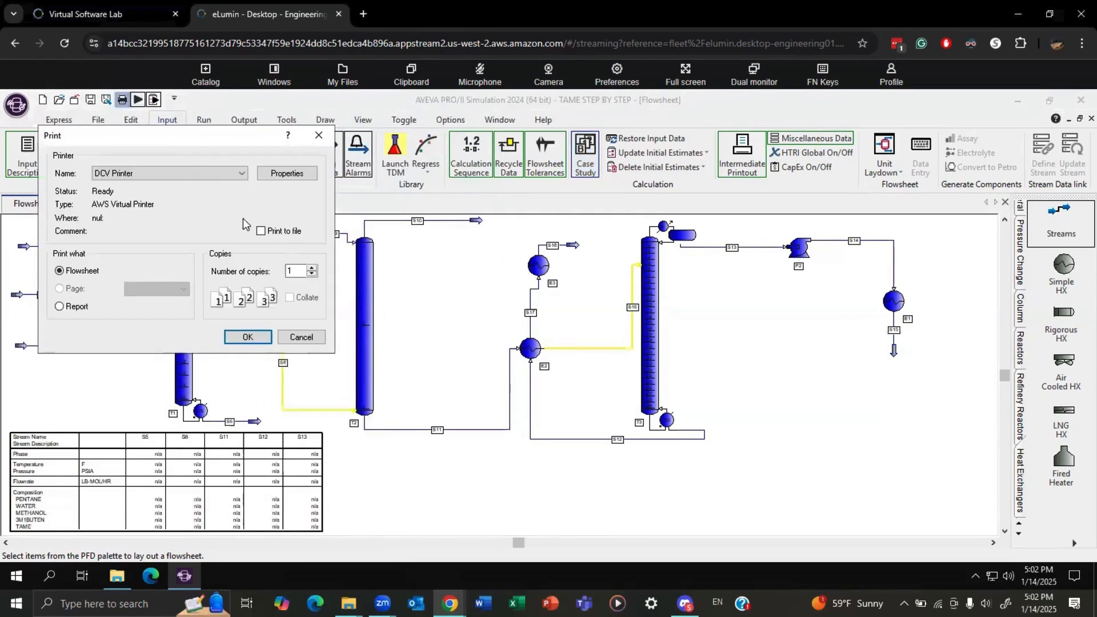
click(297, 337)
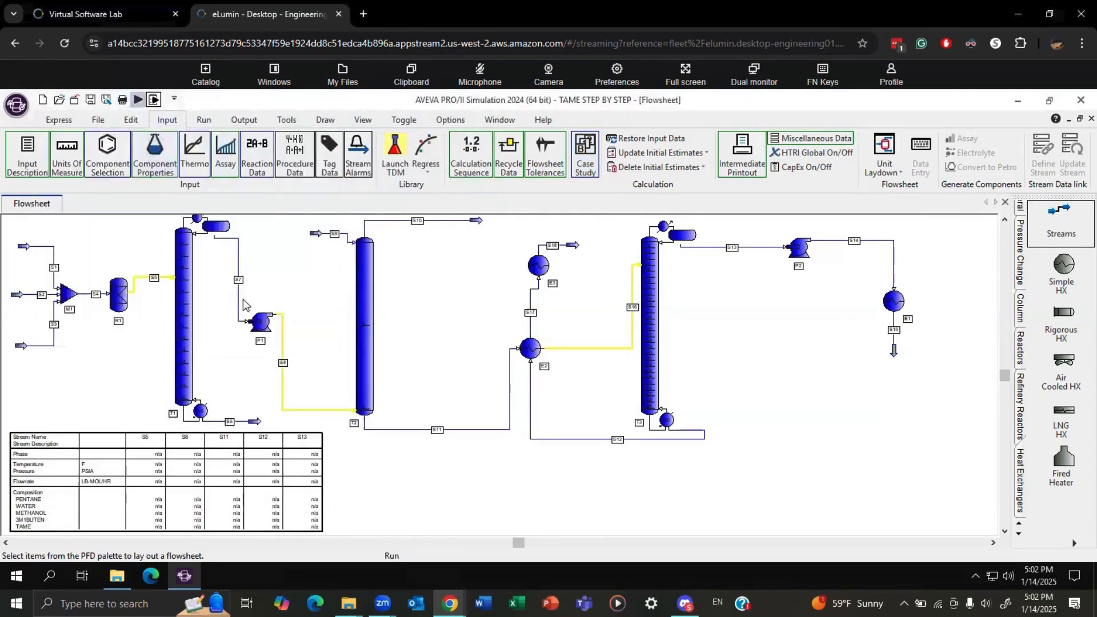
click(351, 375)
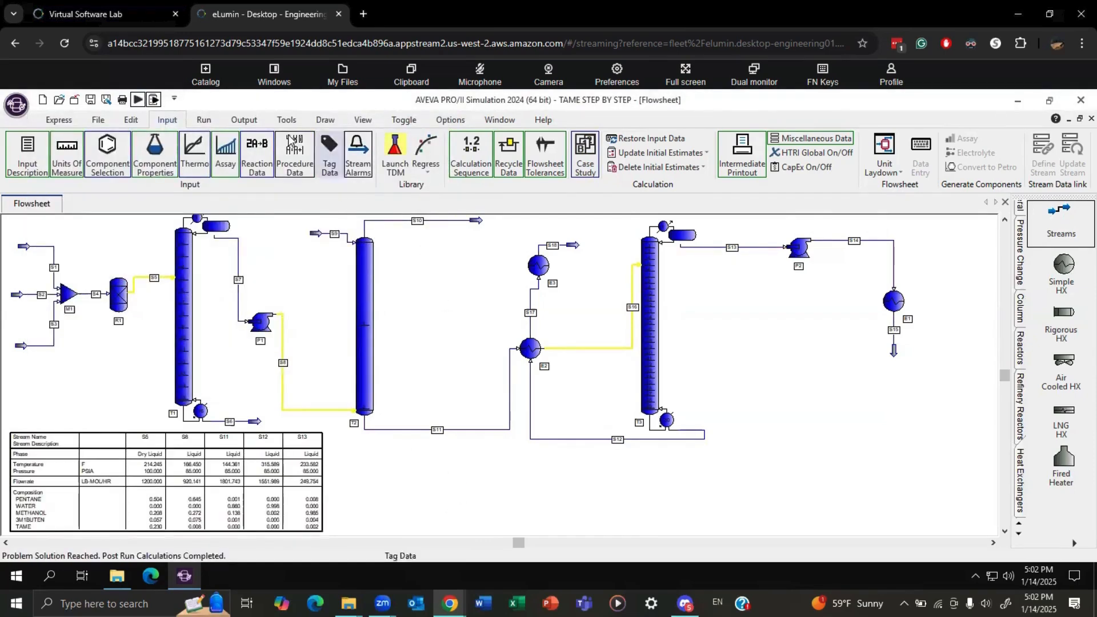
Open the DUTY case study plot's definition and assign PARAM1 to its X-axis.
click(246, 119)
click(628, 169)
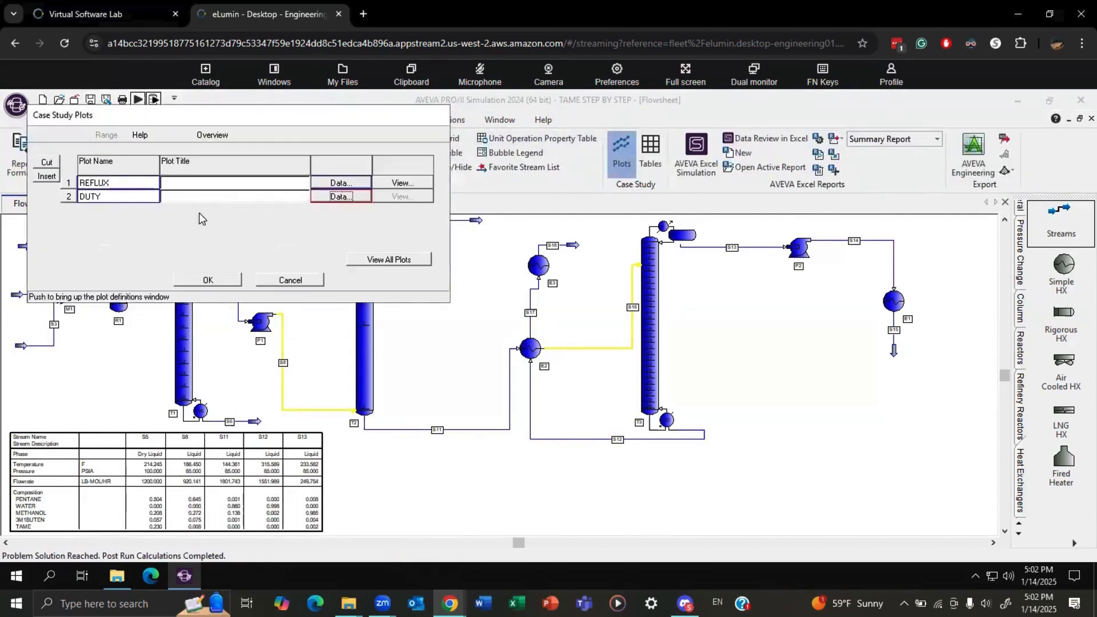
click(336, 196)
click(195, 245)
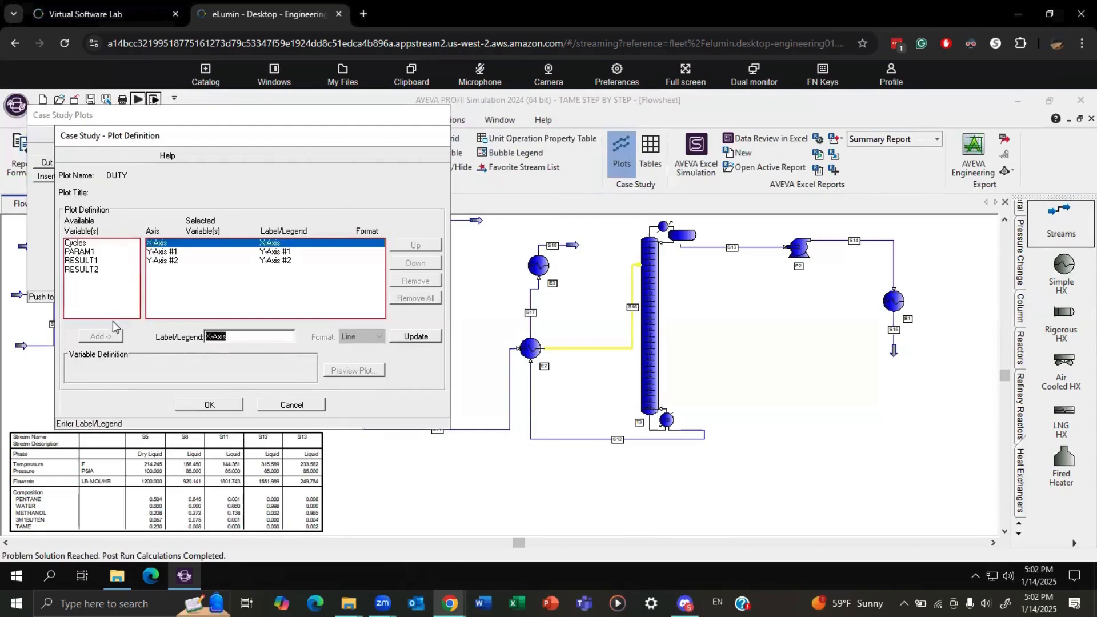
click(87, 245)
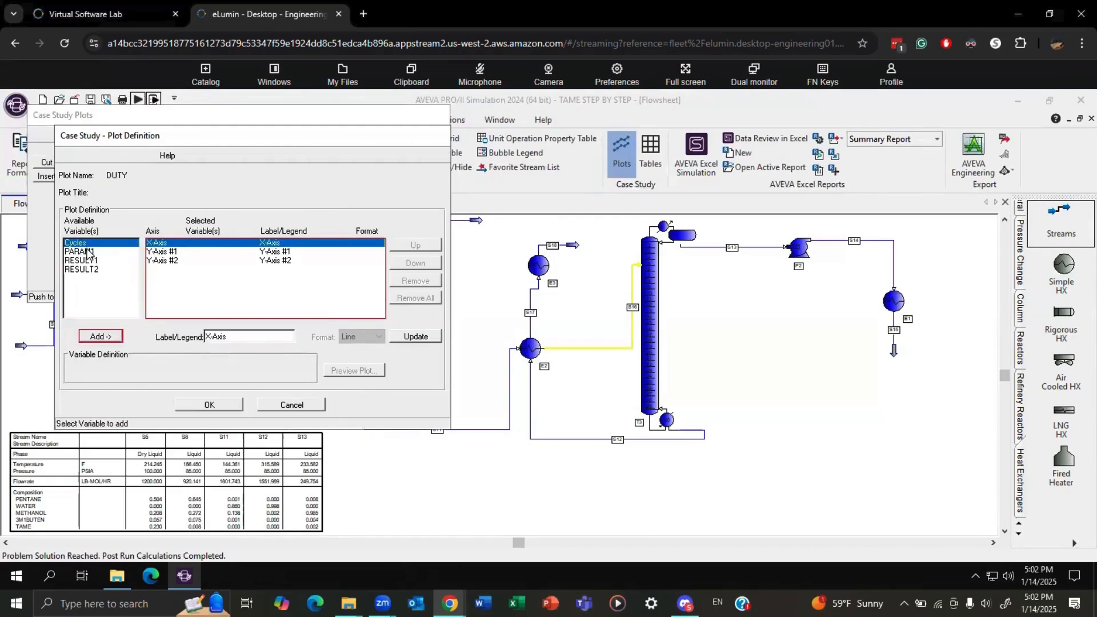
click(87, 253)
click(100, 336)
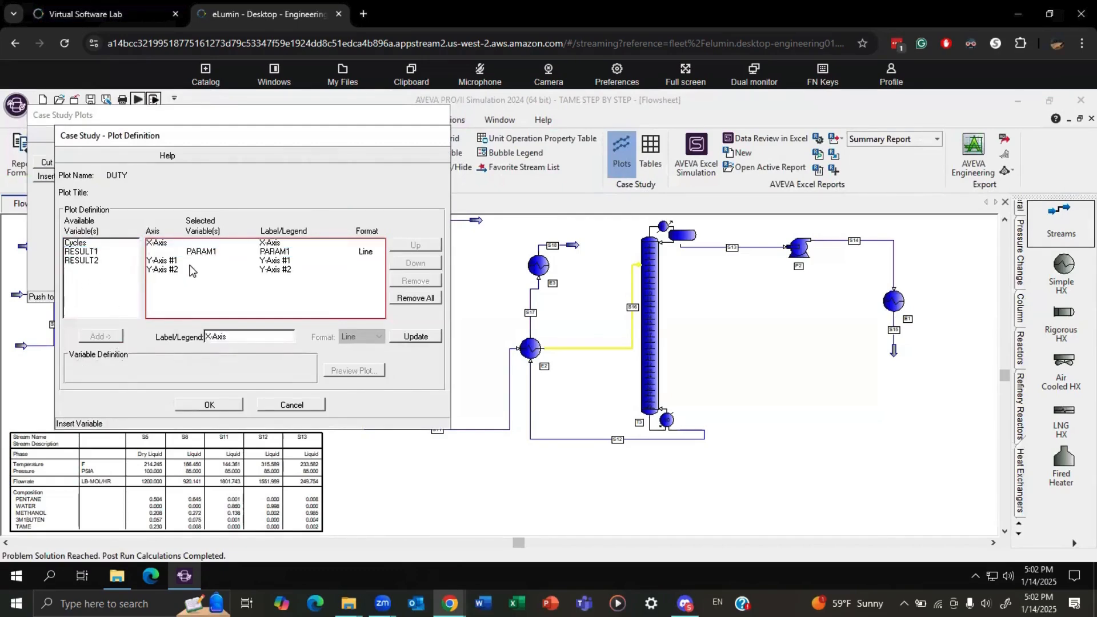
Assign RESULT1 to Y-Axis #1 and RESULT2 to Y-Axis #2 of the DUTY plot.
click(183, 261)
click(81, 252)
click(99, 336)
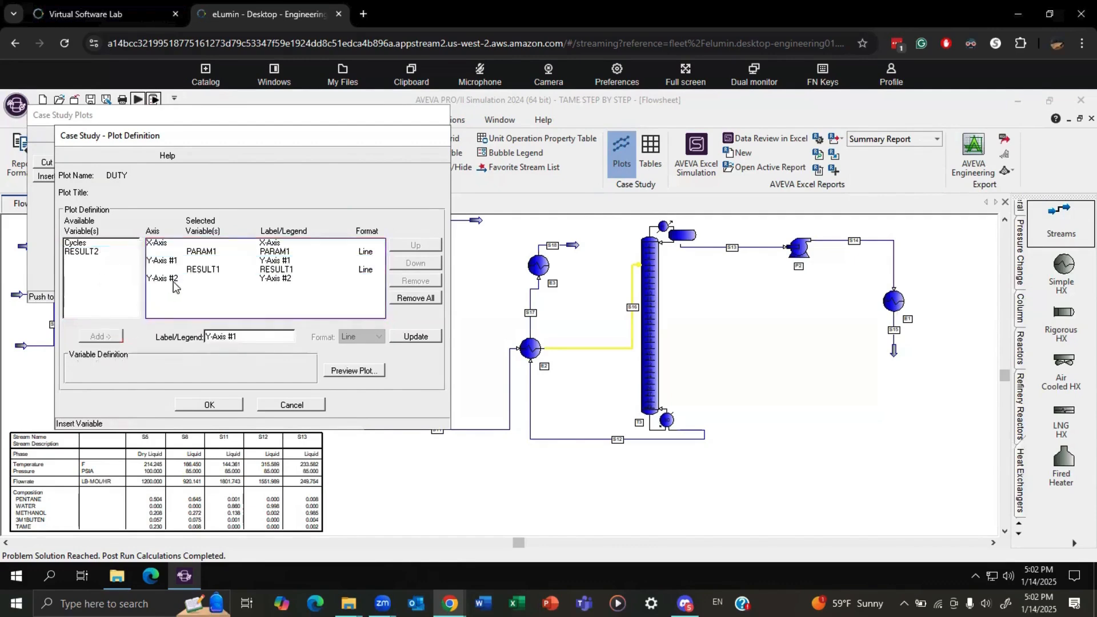
click(174, 281)
click(81, 251)
click(103, 337)
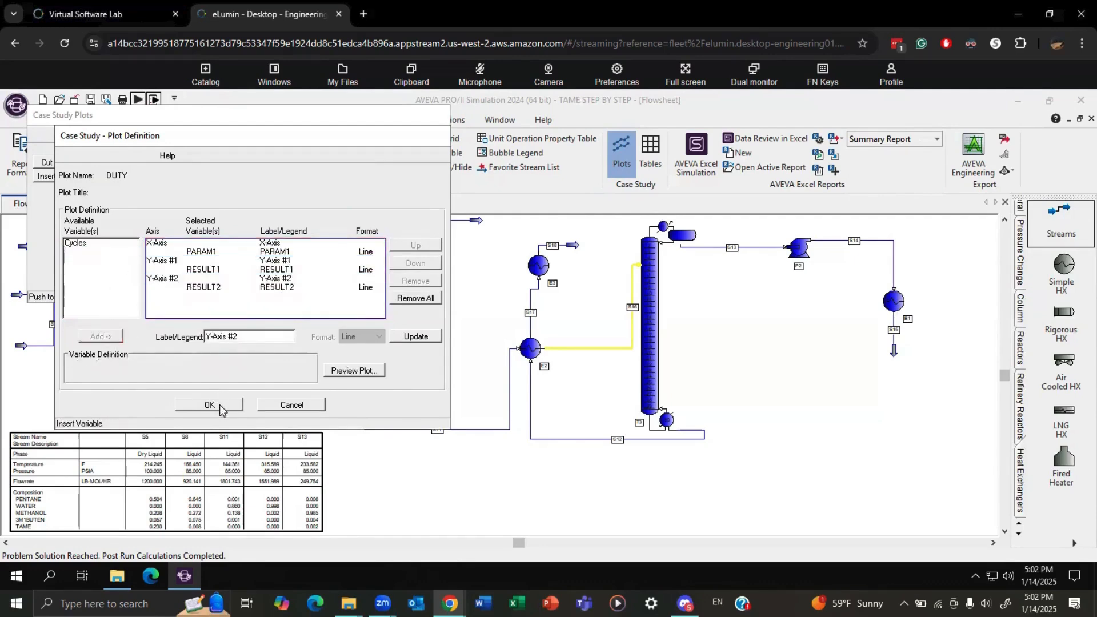
Accept the DUTY plot's definition and view all case study plots, closing them when done.
click(220, 405)
click(395, 262)
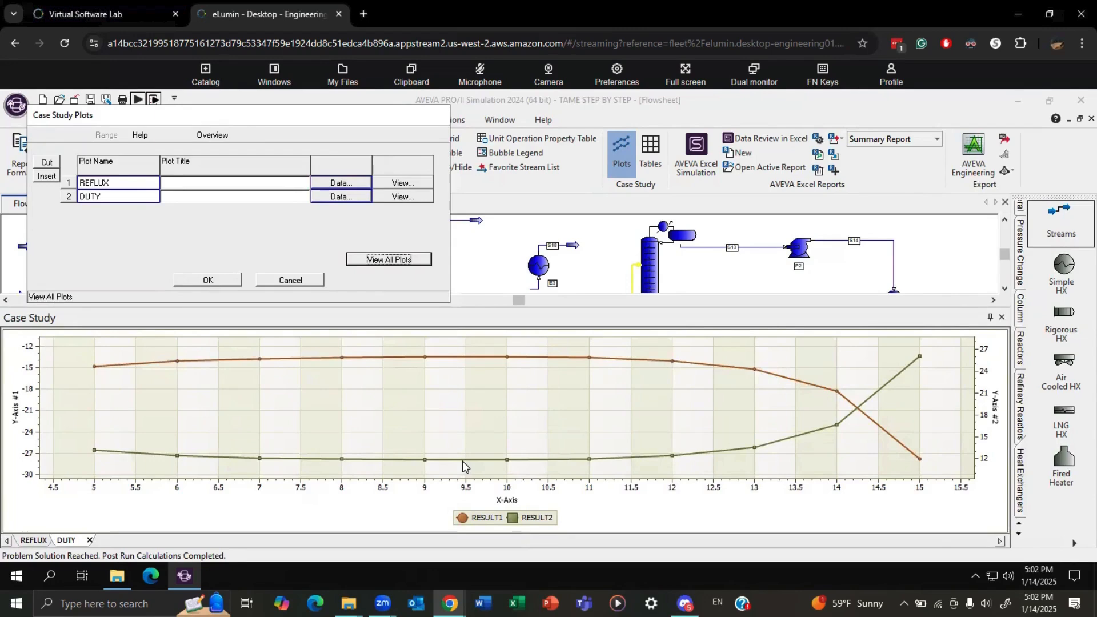
click(208, 280)
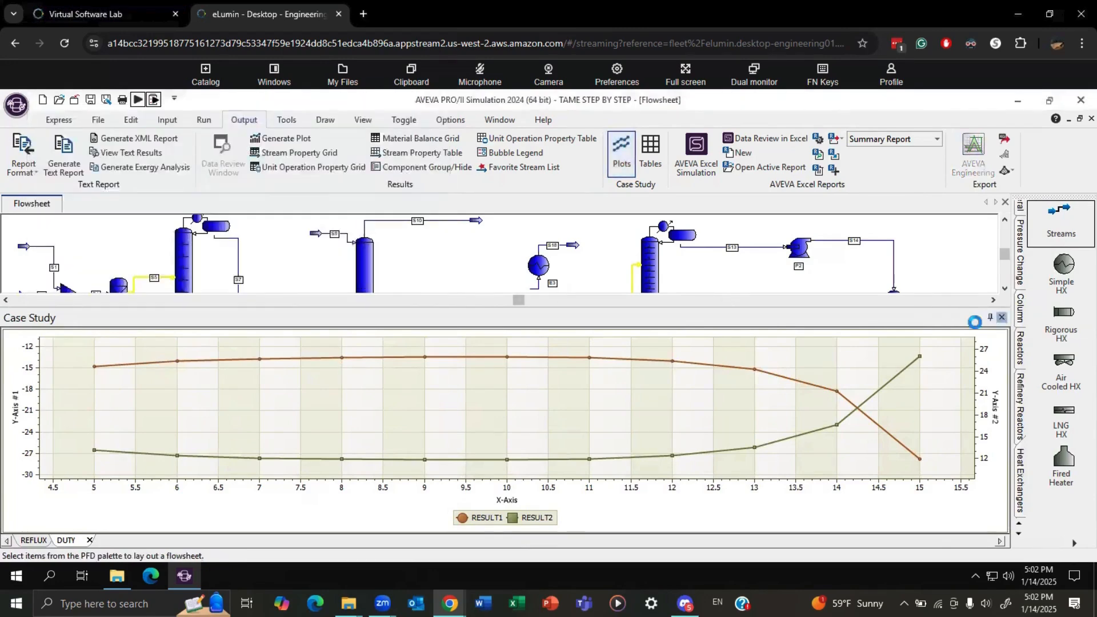
click(579, 381)
Set the tray location of feed S5 in column T1 to 9.
double_click(174, 243)
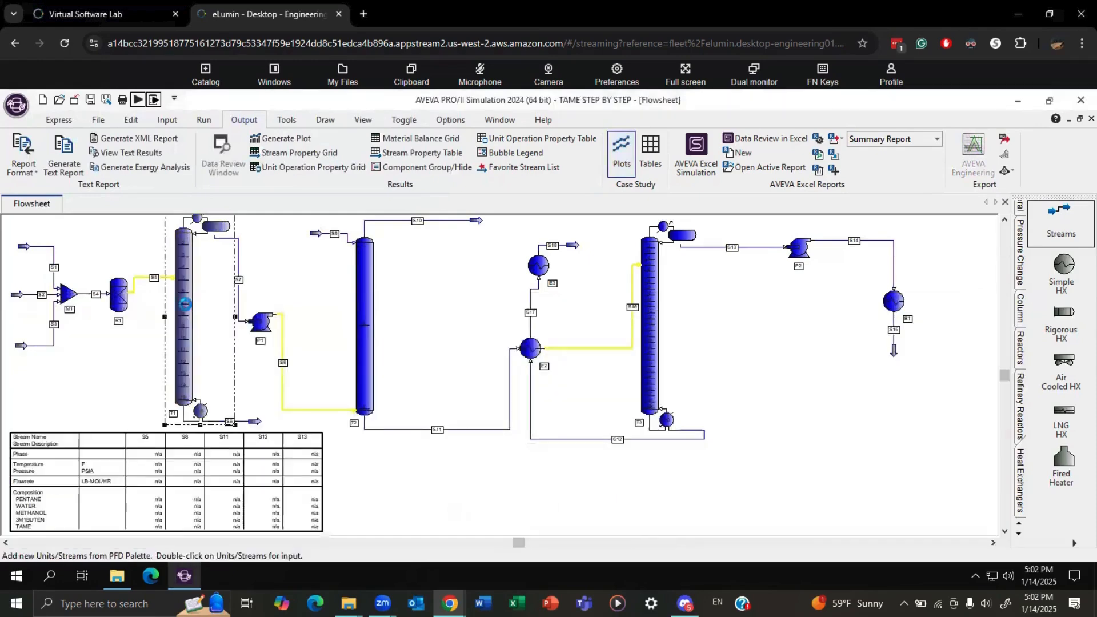
click(66, 197)
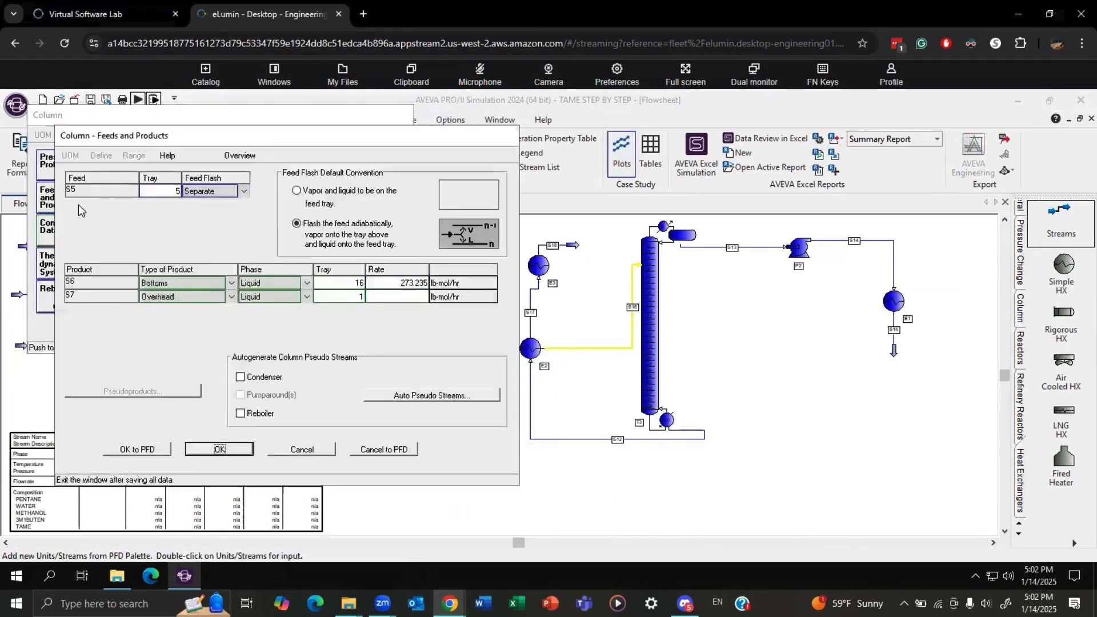
click(175, 189)
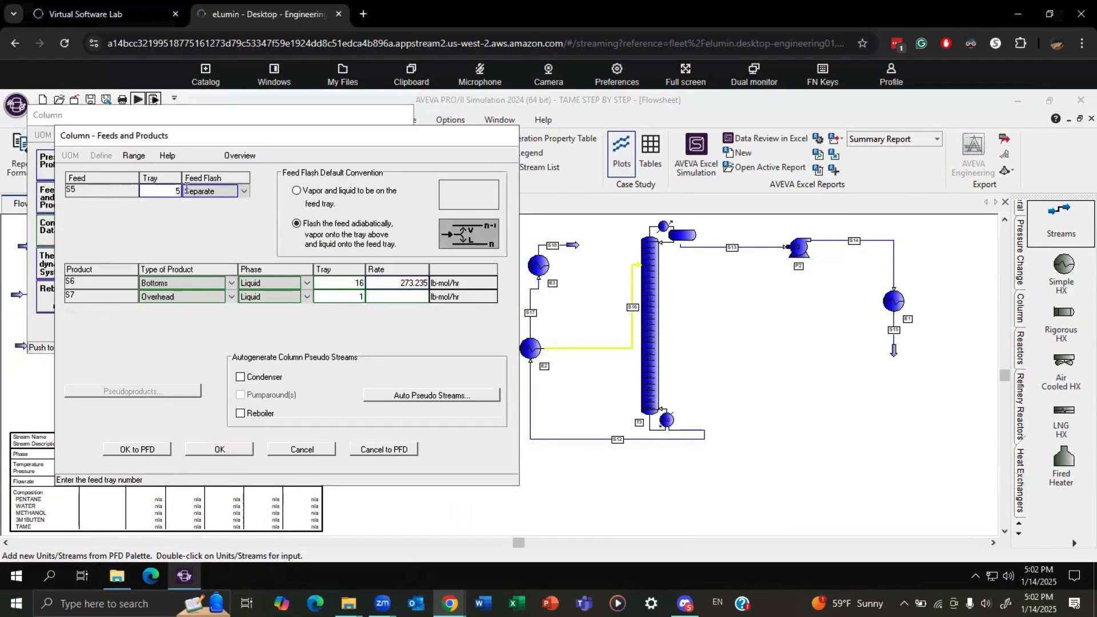
drag(175, 189, 186, 189)
text(9)
click(220, 449)
click(274, 332)
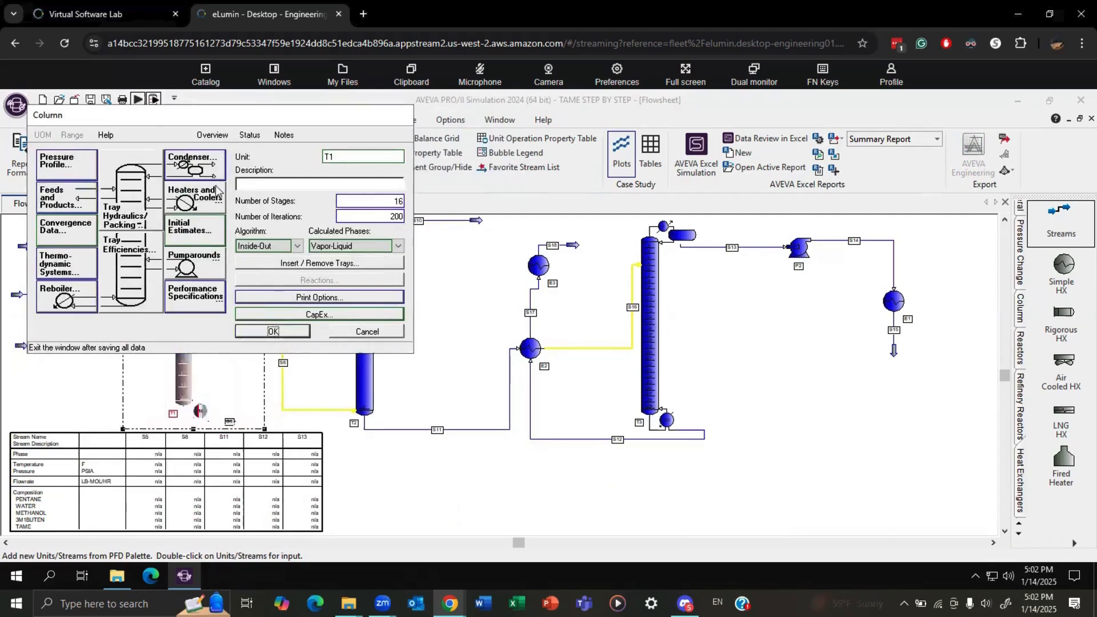
Turn off the case study definition and run the simulation.
click(167, 119)
click(582, 163)
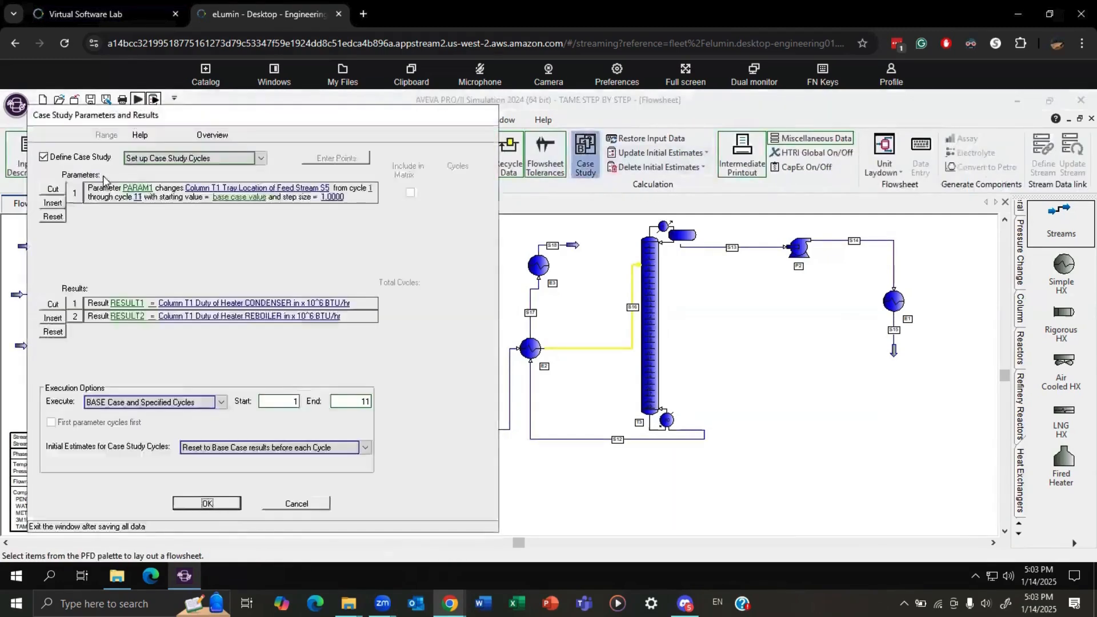
click(44, 157)
click(583, 397)
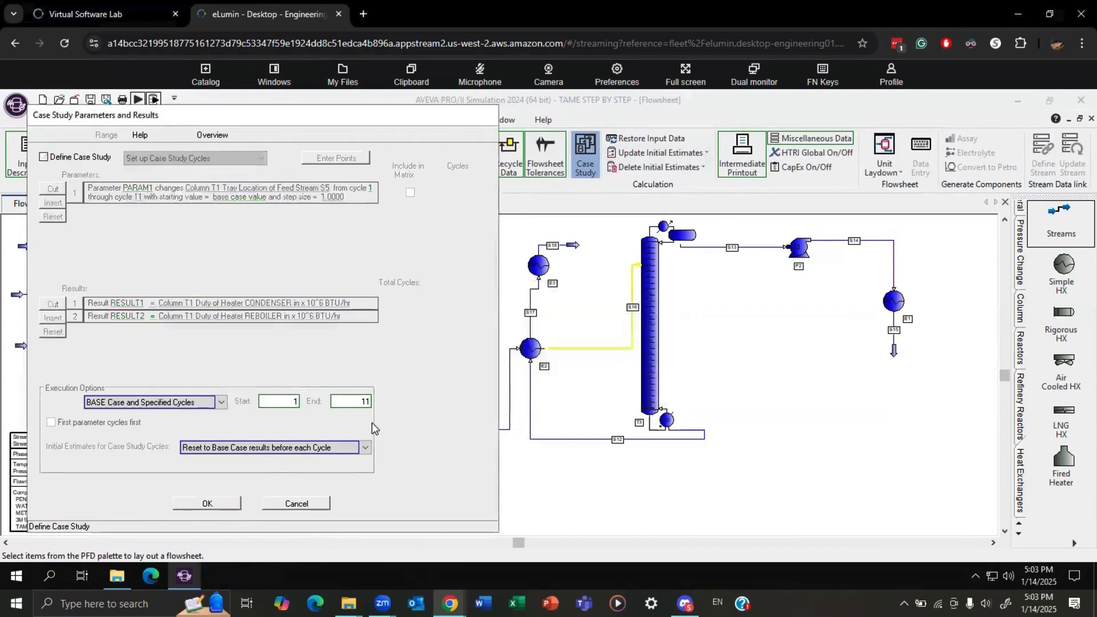
click(209, 502)
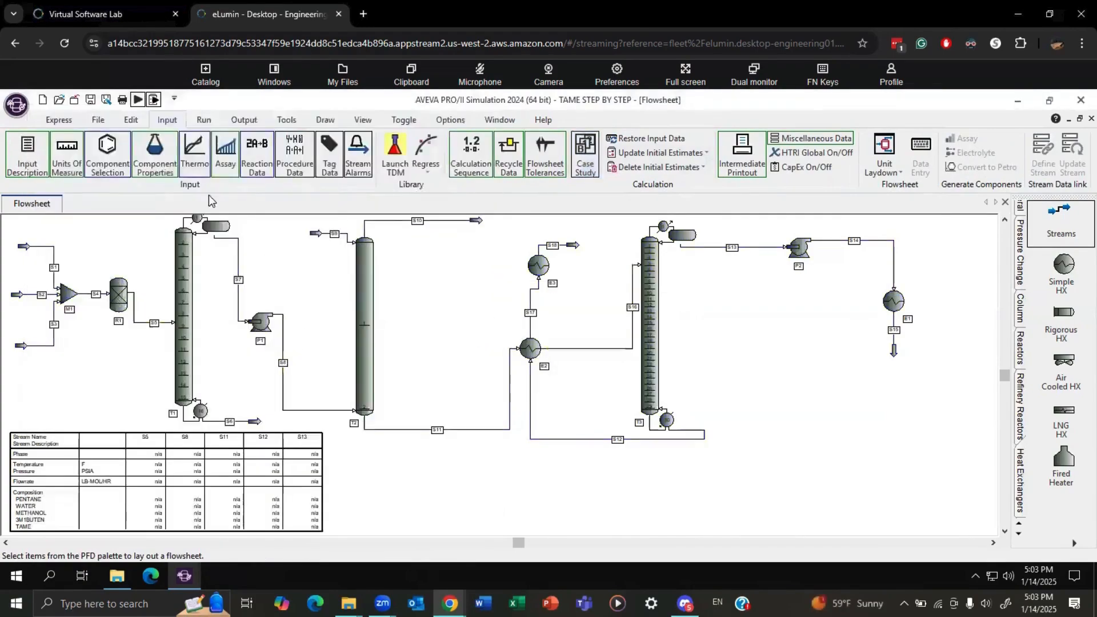
click(137, 100)
key(Return)
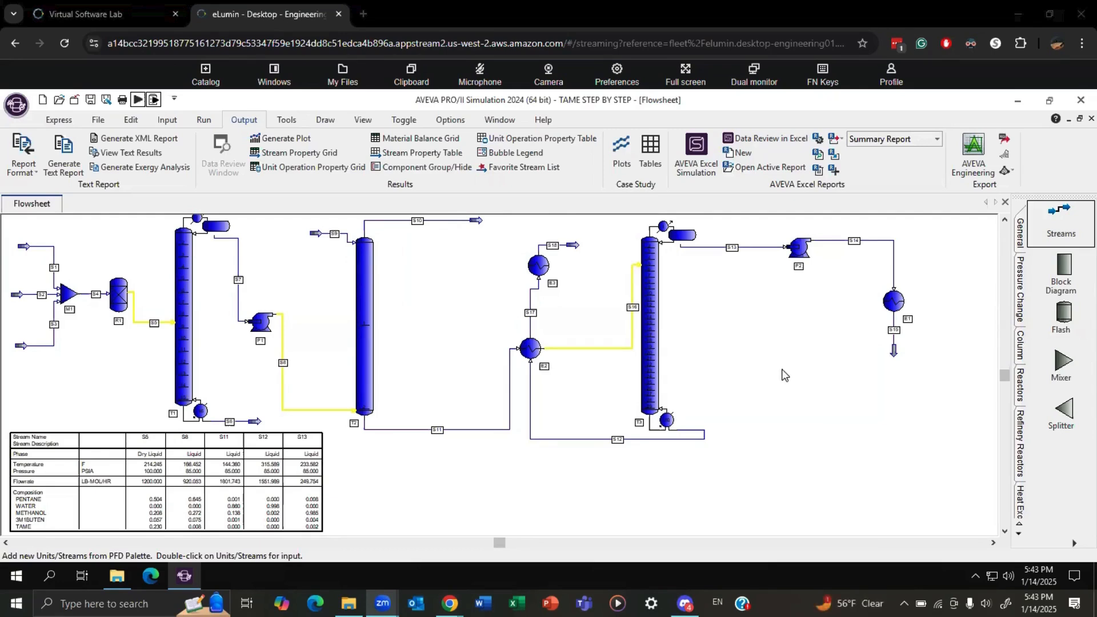
Exclude the two heat exchangers joined by stream S17 between columns T2 and T3 from the simulation.
right_click(530, 348)
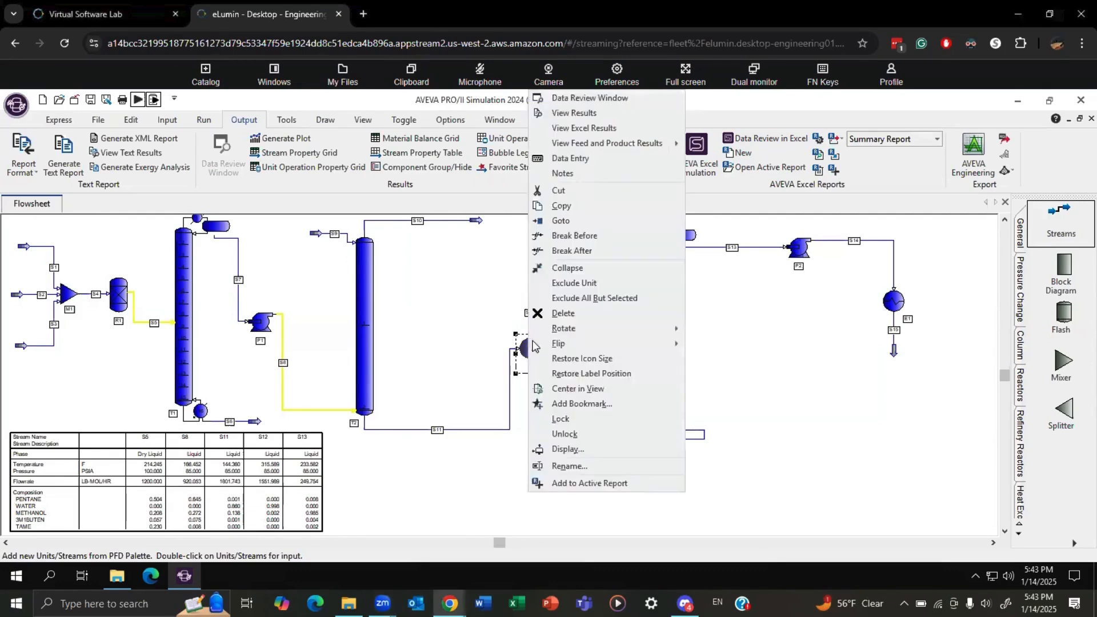
click(582, 283)
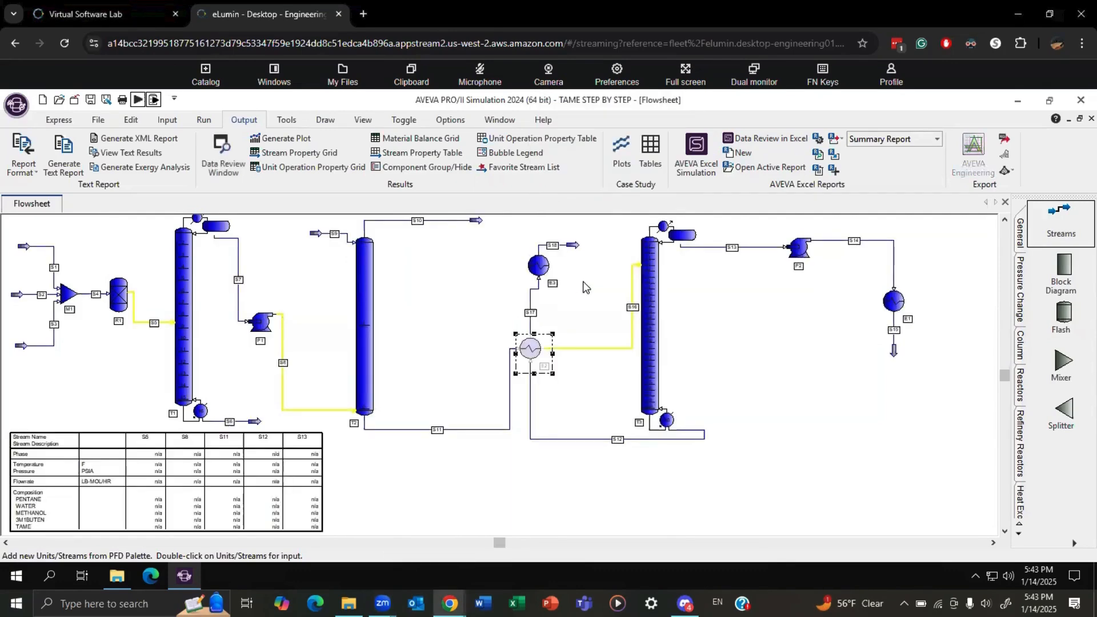
right_click(583, 283)
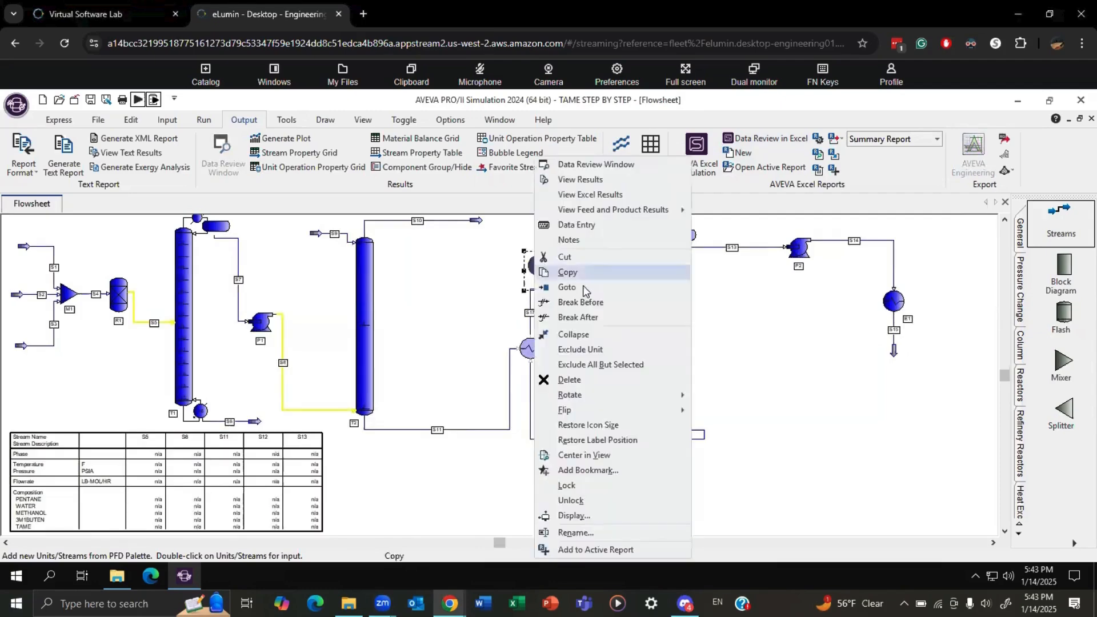
click(585, 350)
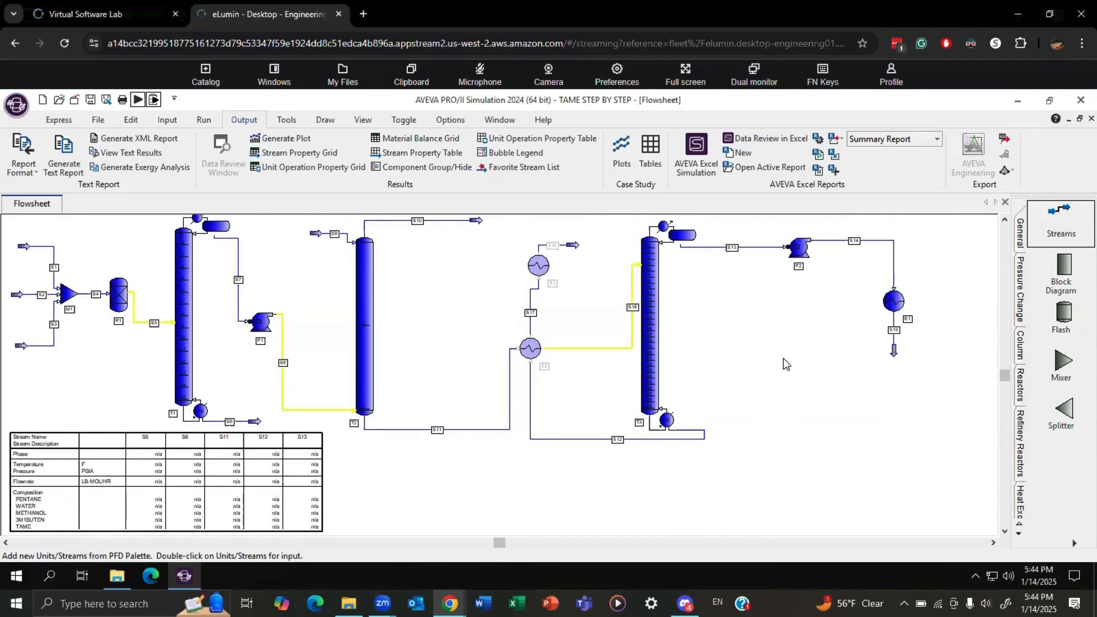
Insert a unit operation property table of type Column below the T3 overhead line, displaying all available columns.
click(540, 138)
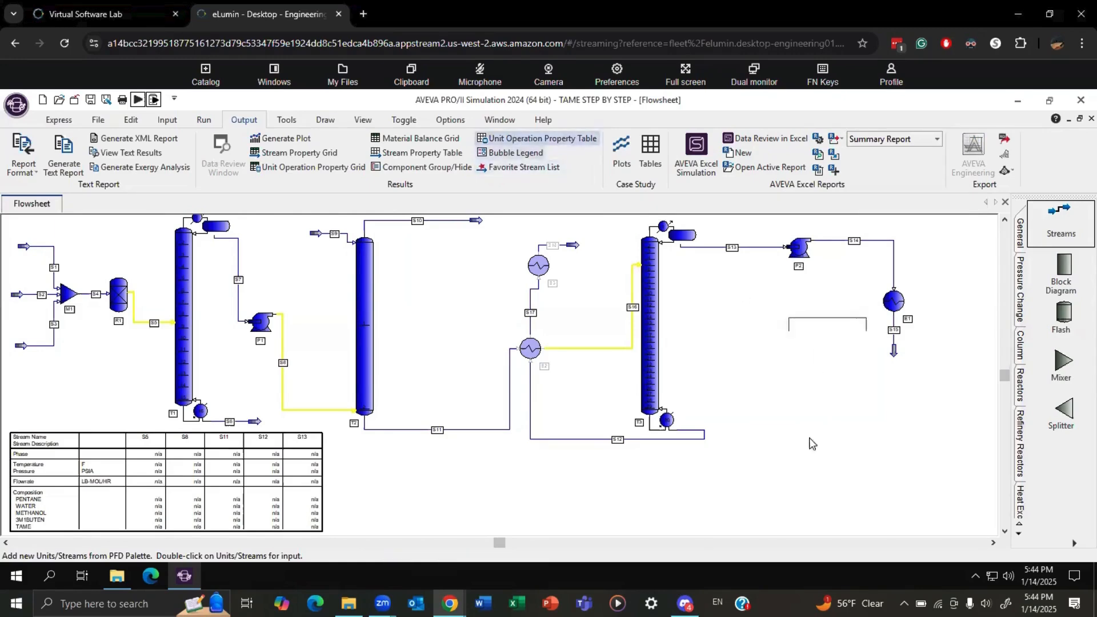
click(764, 419)
click(188, 195)
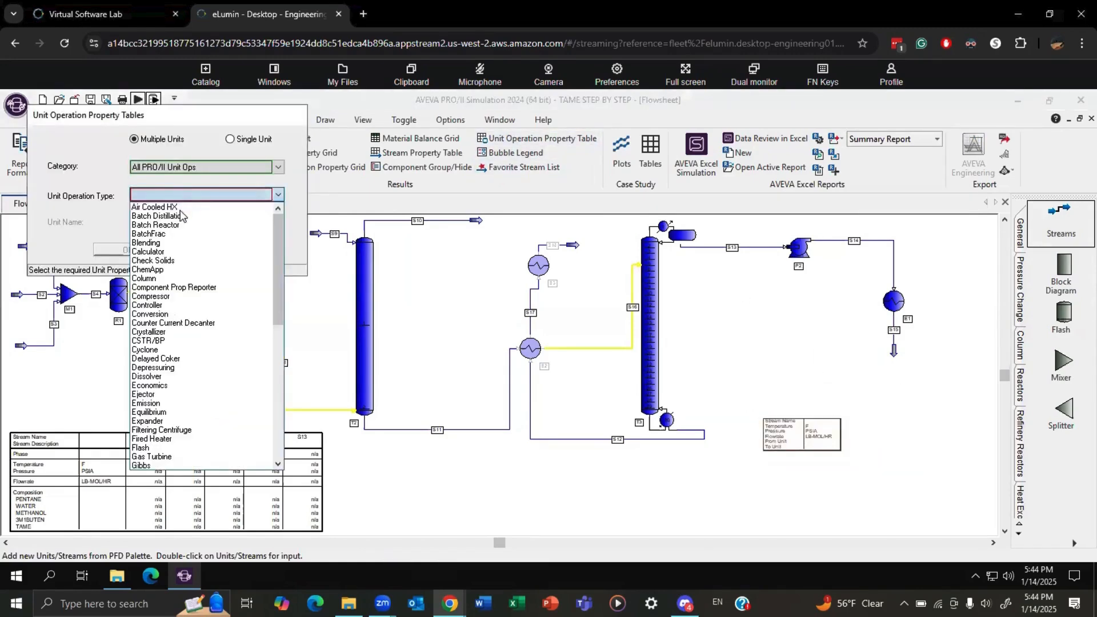
click(165, 279)
click(123, 250)
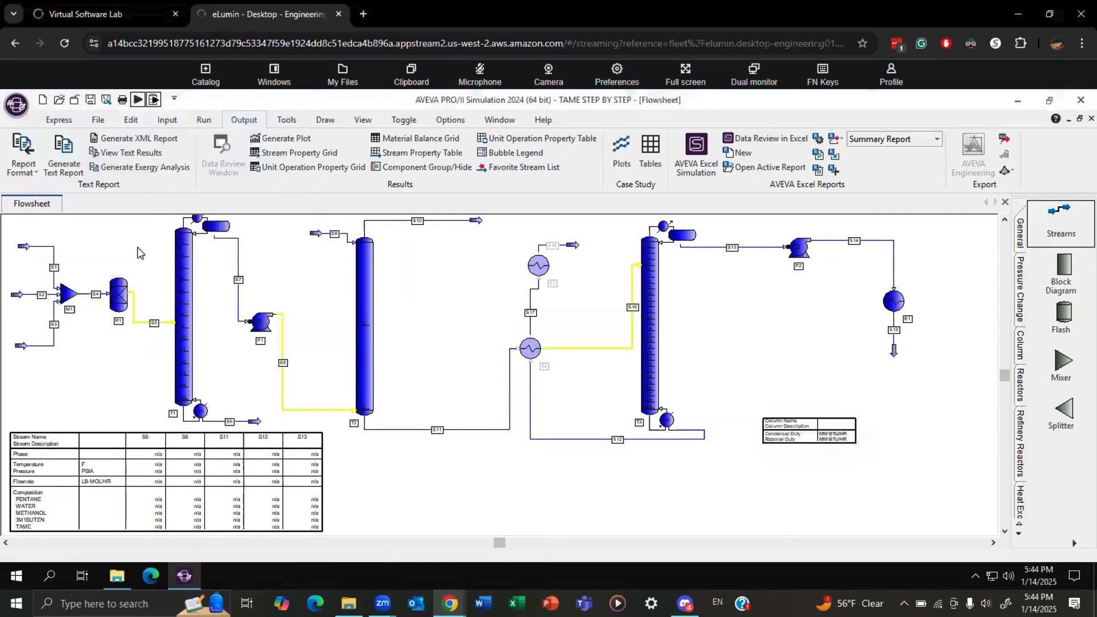
click(260, 286)
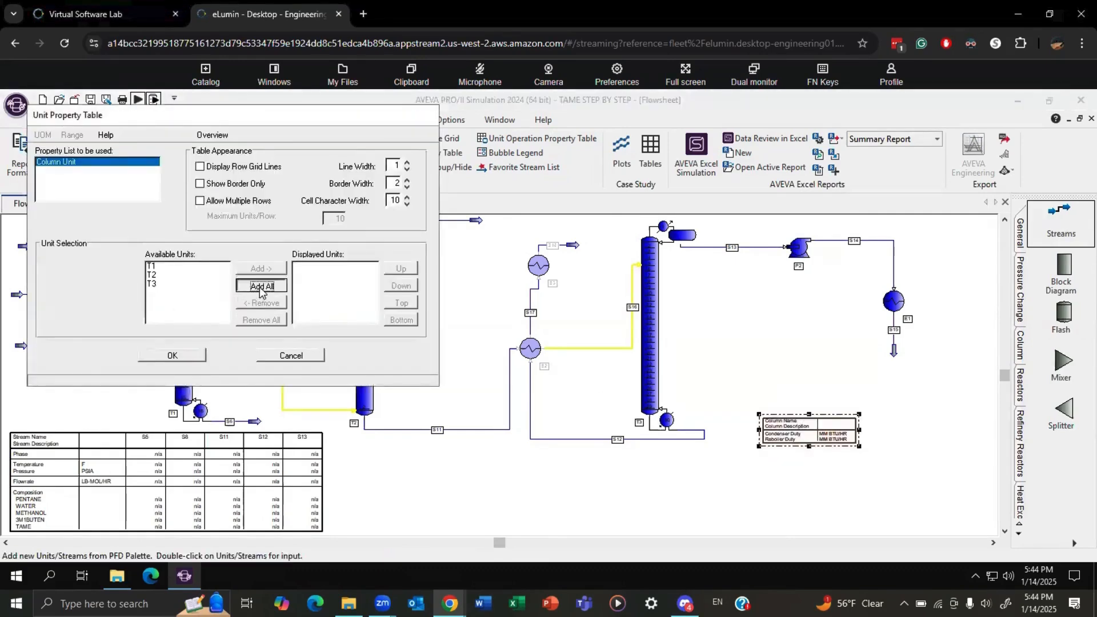
click(171, 355)
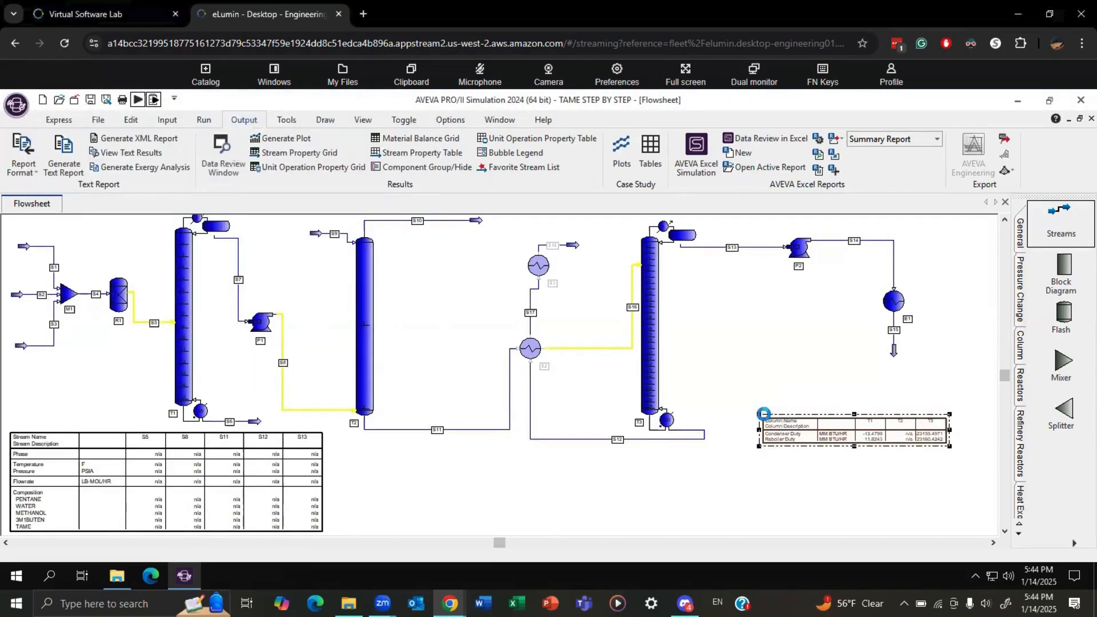
Enlarge the column property table to fill the empty area beside column T3's reboiler.
drag(759, 414, 733, 309)
drag(846, 380, 847, 456)
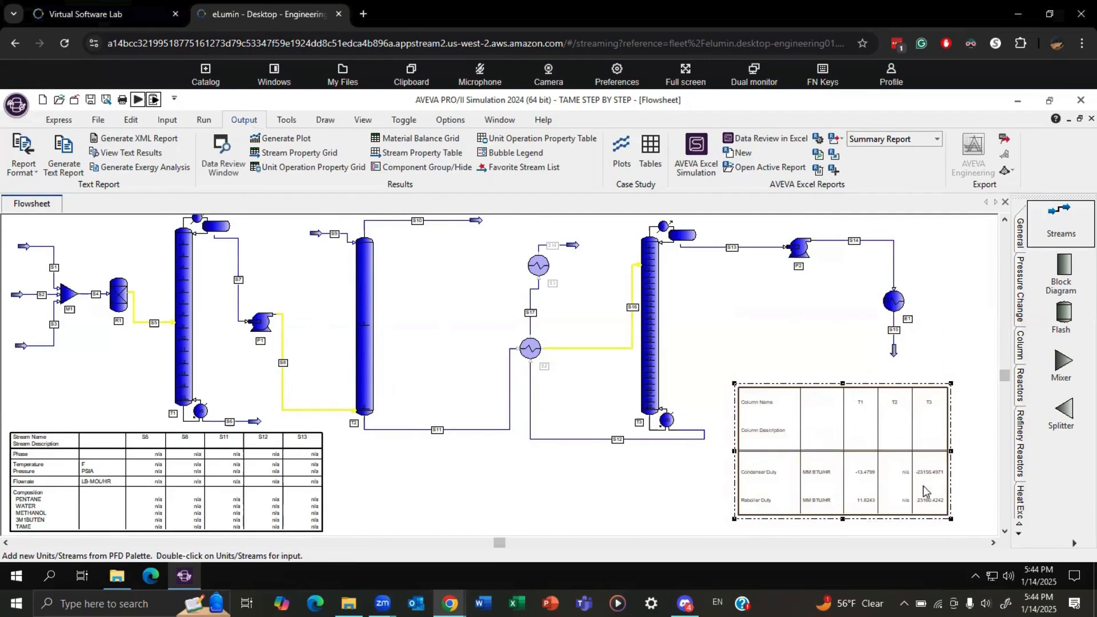
click(664, 492)
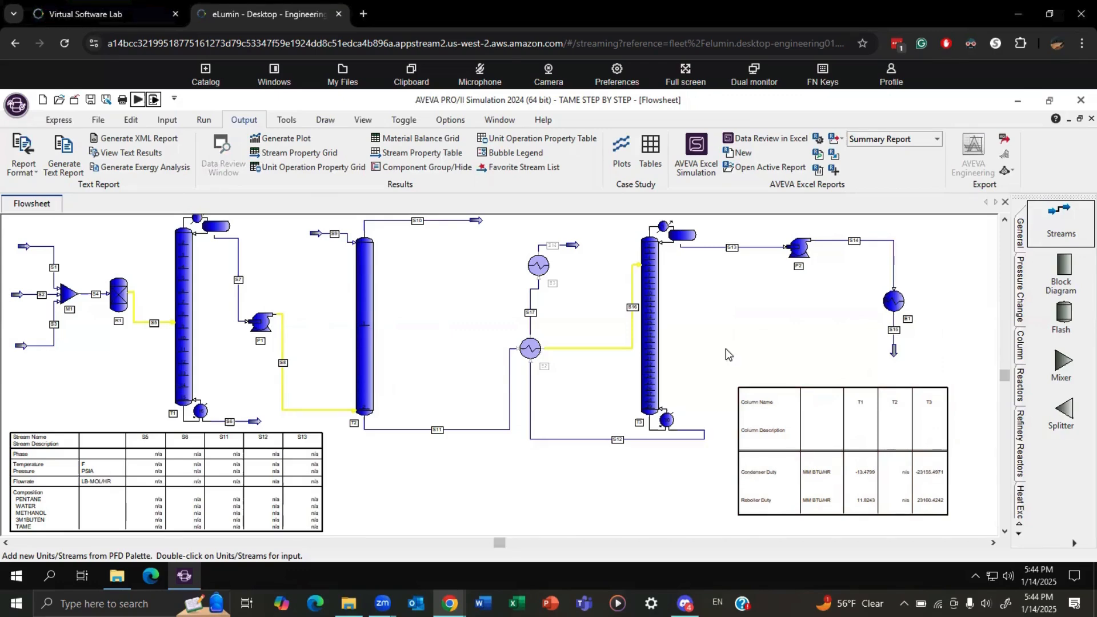
Set the tray location of feed S16 in column T3 to 15 and run the simulation.
double_click(646, 340)
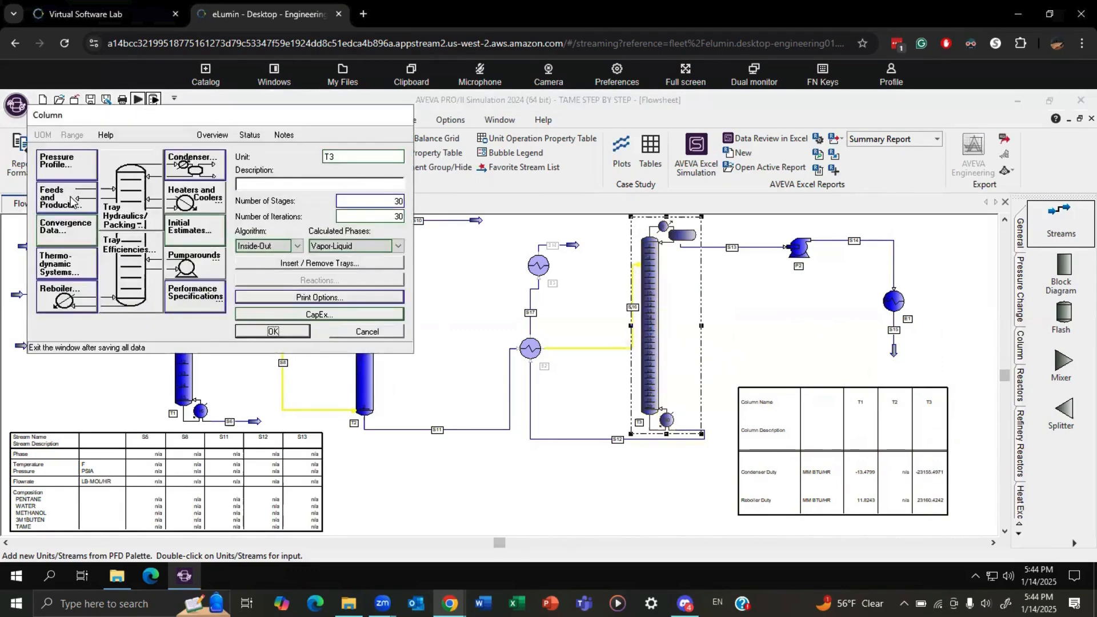
click(72, 200)
click(166, 196)
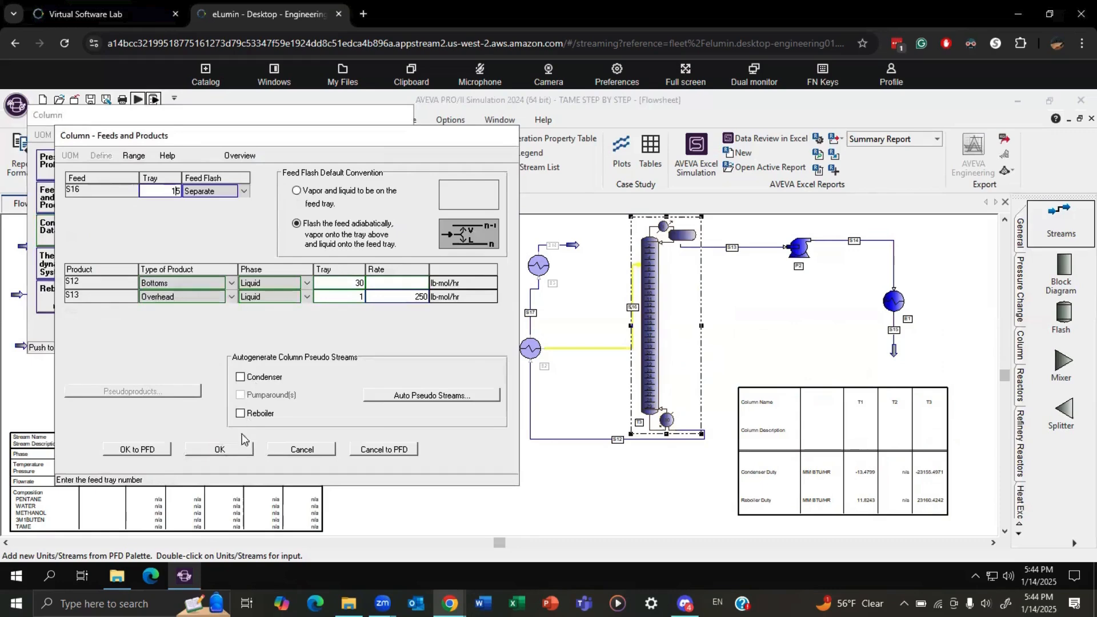
click(233, 446)
click(259, 308)
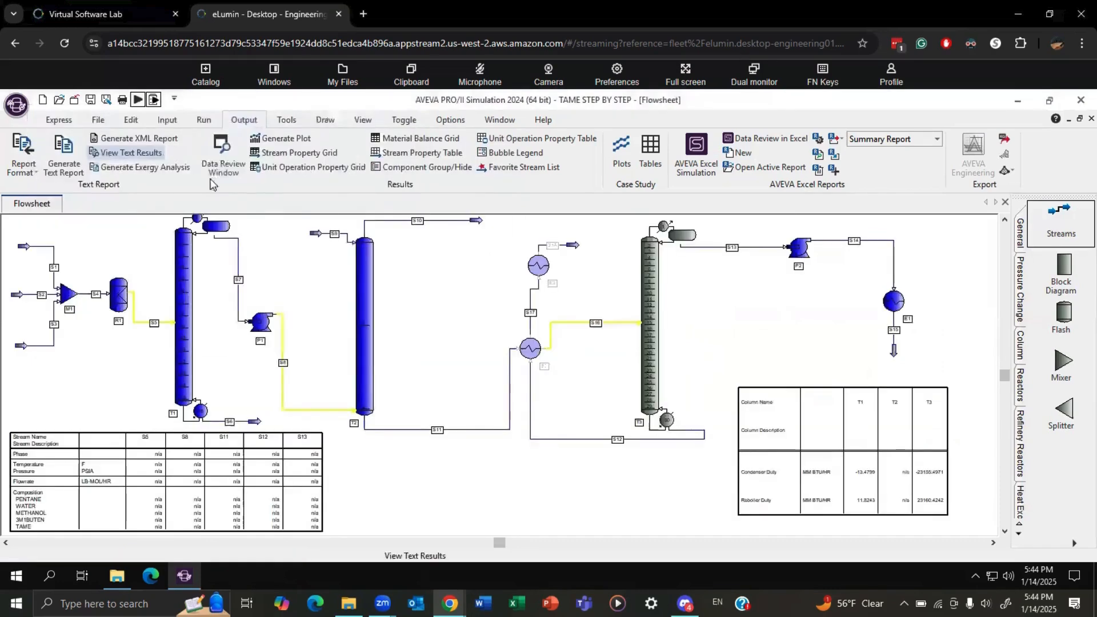
click(137, 99)
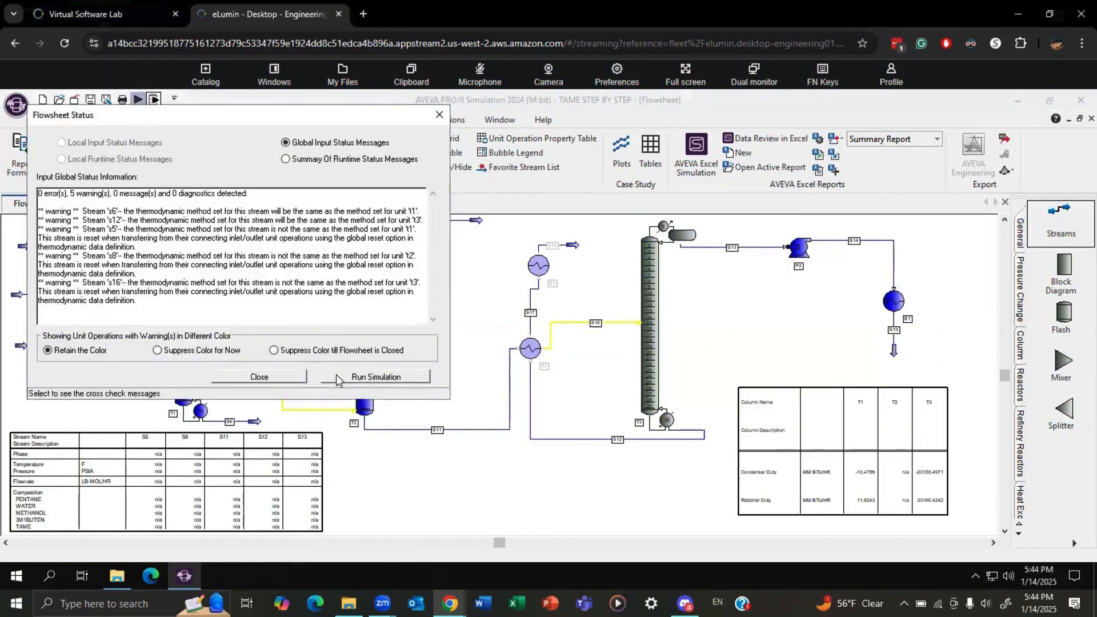
click(373, 378)
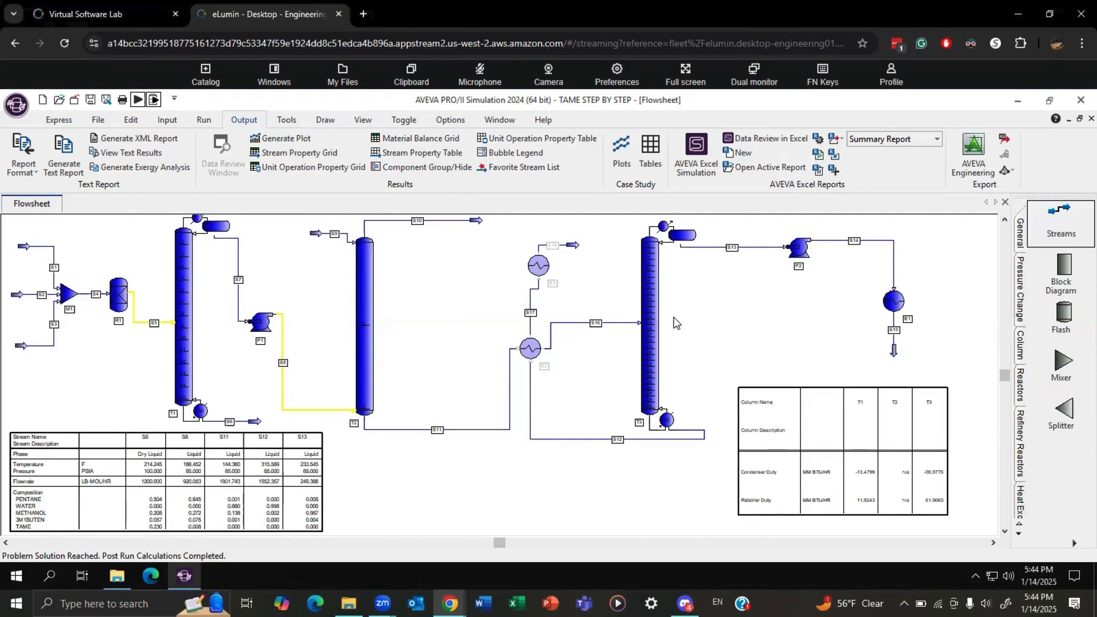
Set column T3's number of stages to 20, accepting the possible data loss, and run the simulation.
double_click(652, 338)
double_click(392, 200)
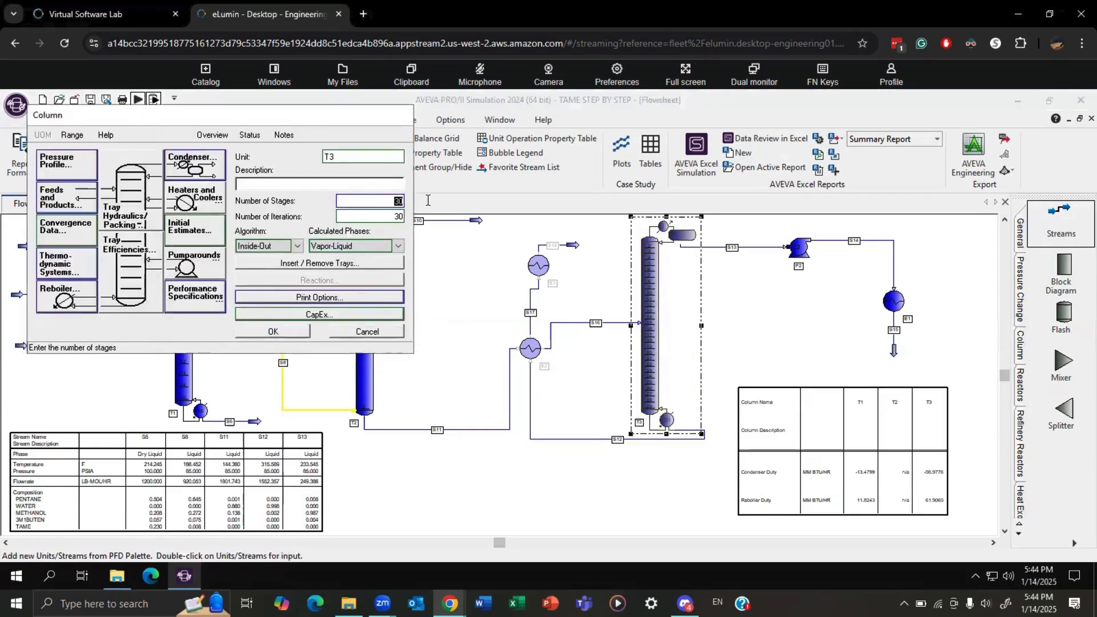
text(20)
click(293, 334)
click(277, 334)
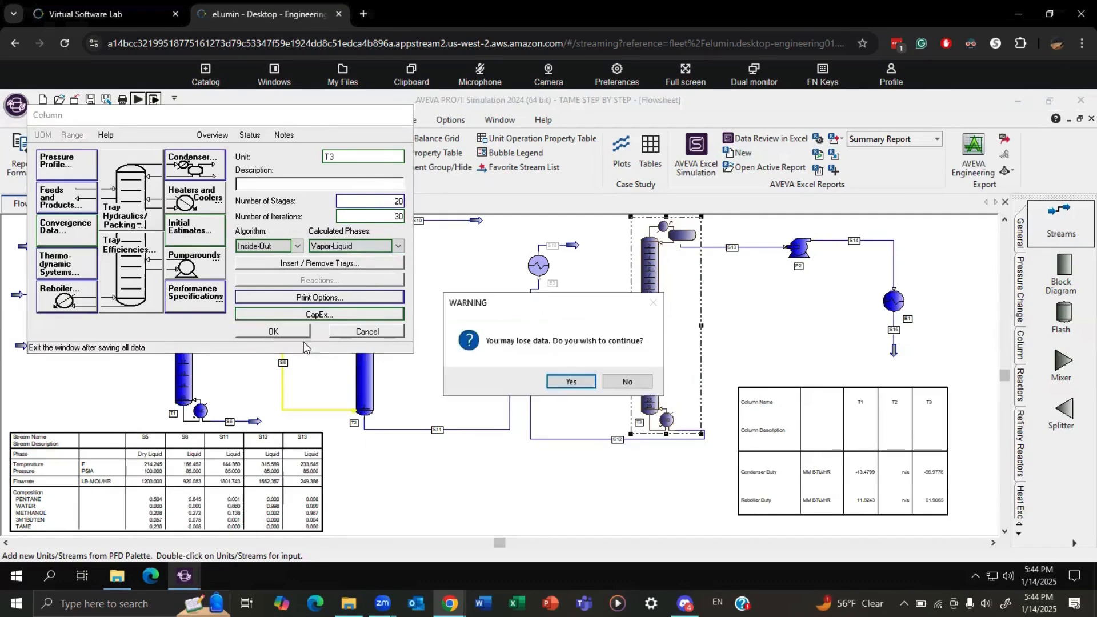
click(573, 382)
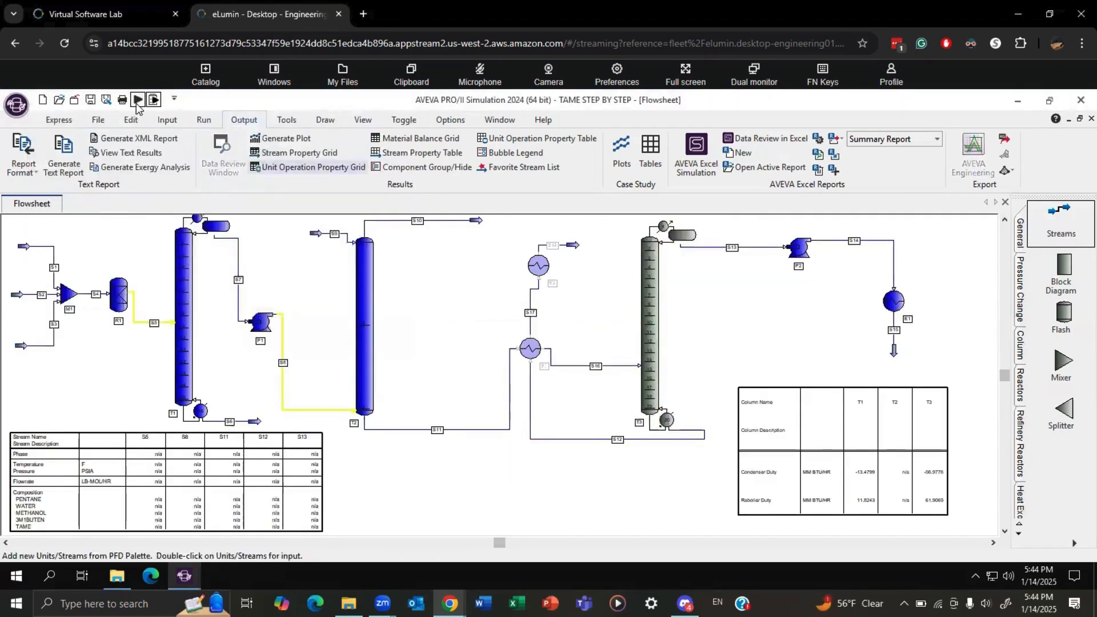
click(138, 99)
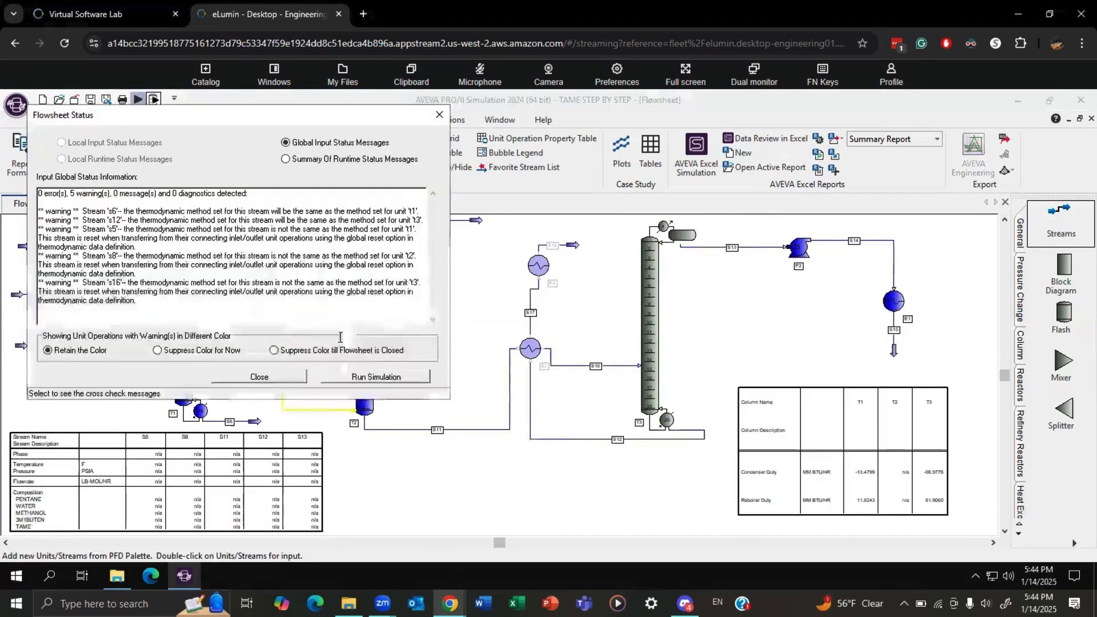
click(365, 377)
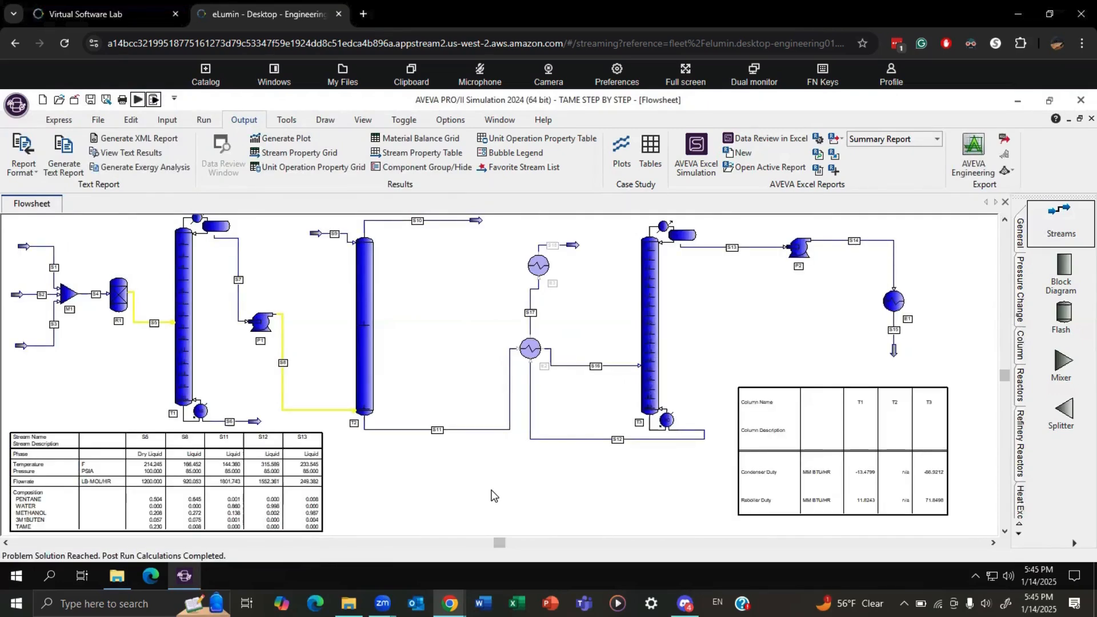
Open the case study setup and enable its definition.
click(166, 119)
click(585, 155)
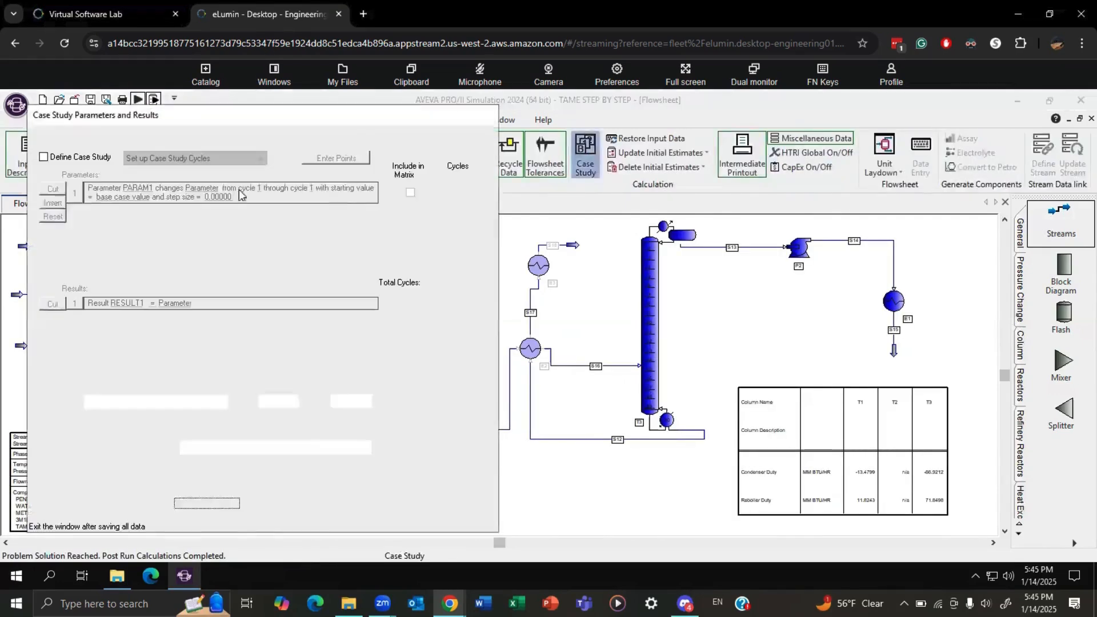
click(52, 158)
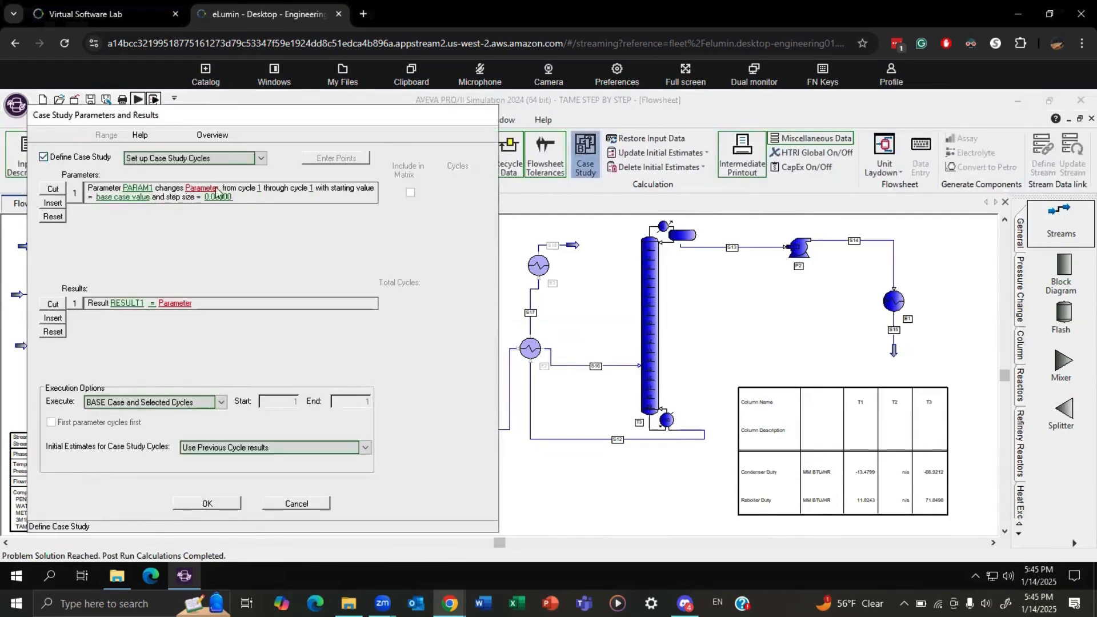
Set the case study parameter PARAM1 to vary the number of trays of column T3.
click(203, 190)
click(222, 196)
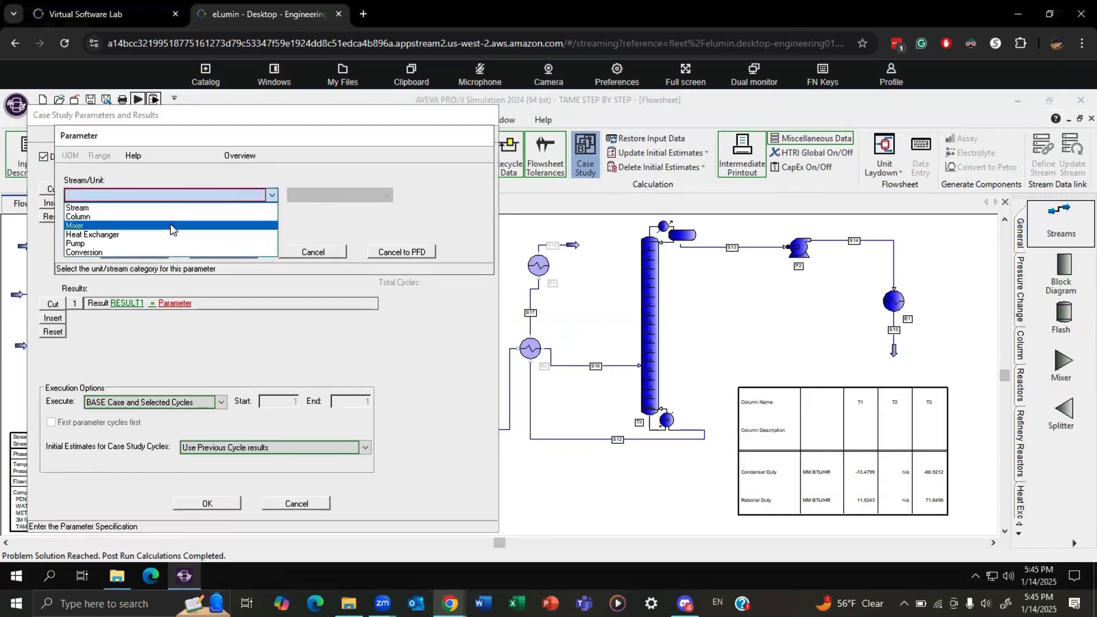
click(201, 212)
click(321, 196)
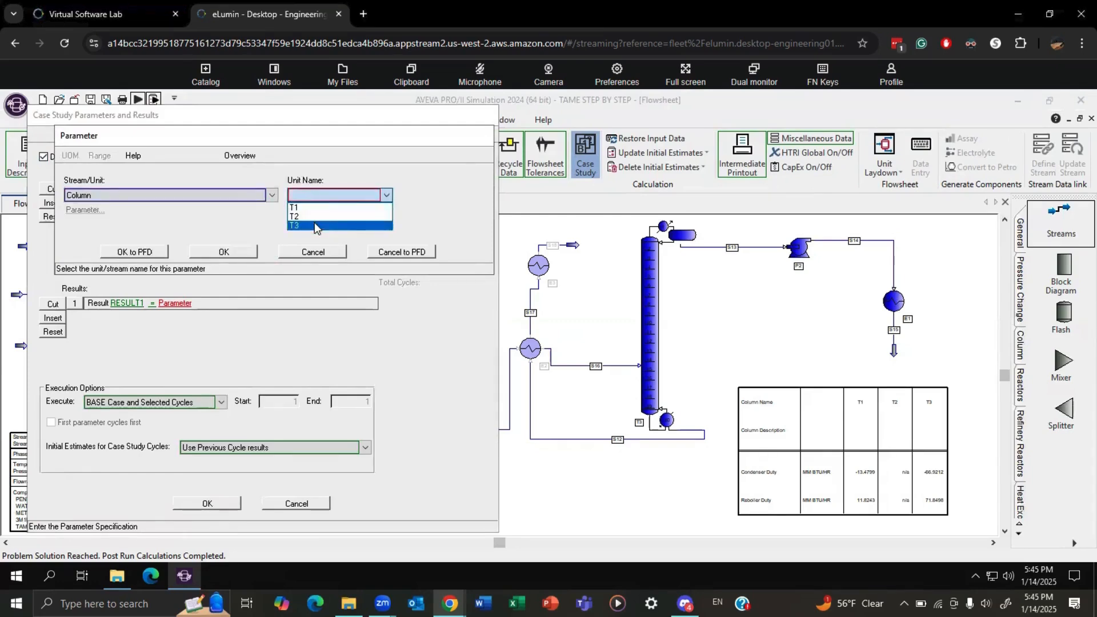
click(314, 222)
click(88, 211)
click(115, 295)
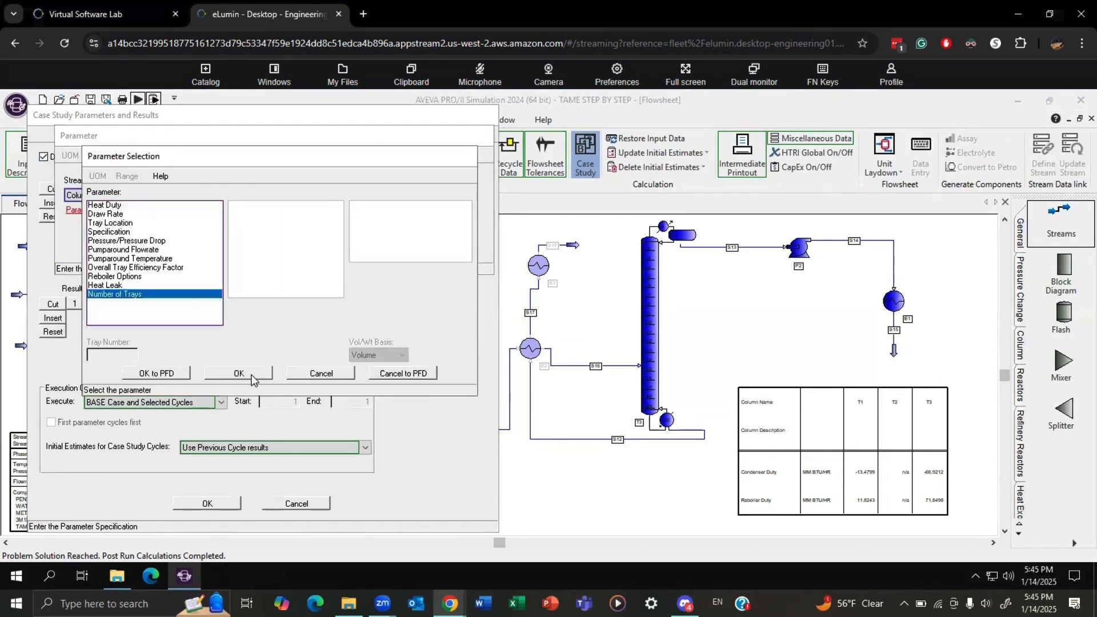
click(243, 375)
click(224, 252)
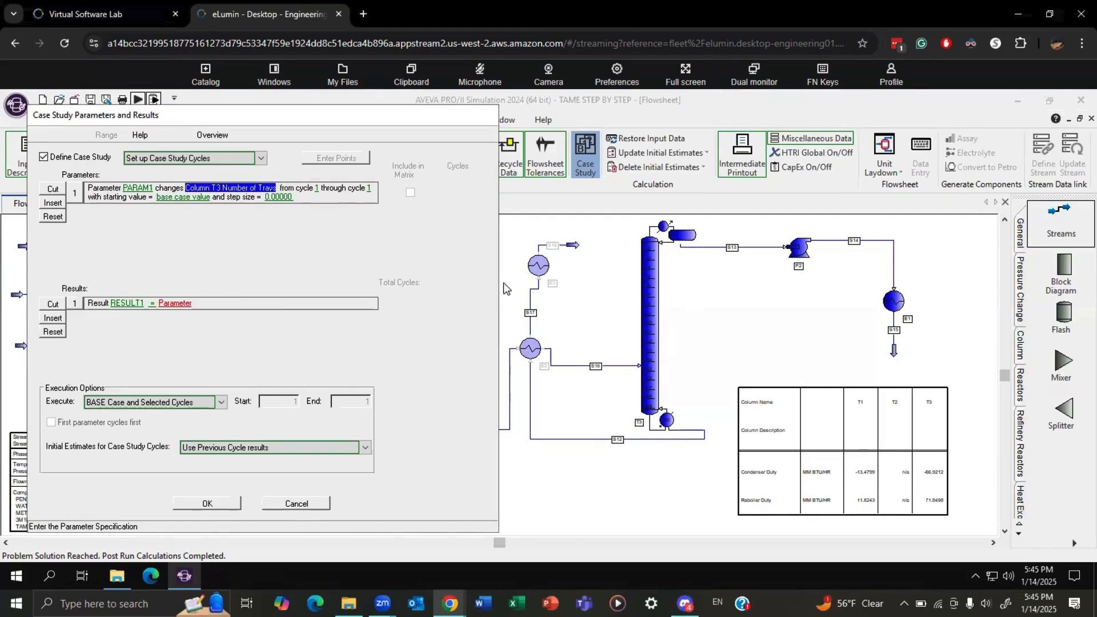
Set PARAM1's ending cycle to 11 and its actual step size to 1.
click(368, 188)
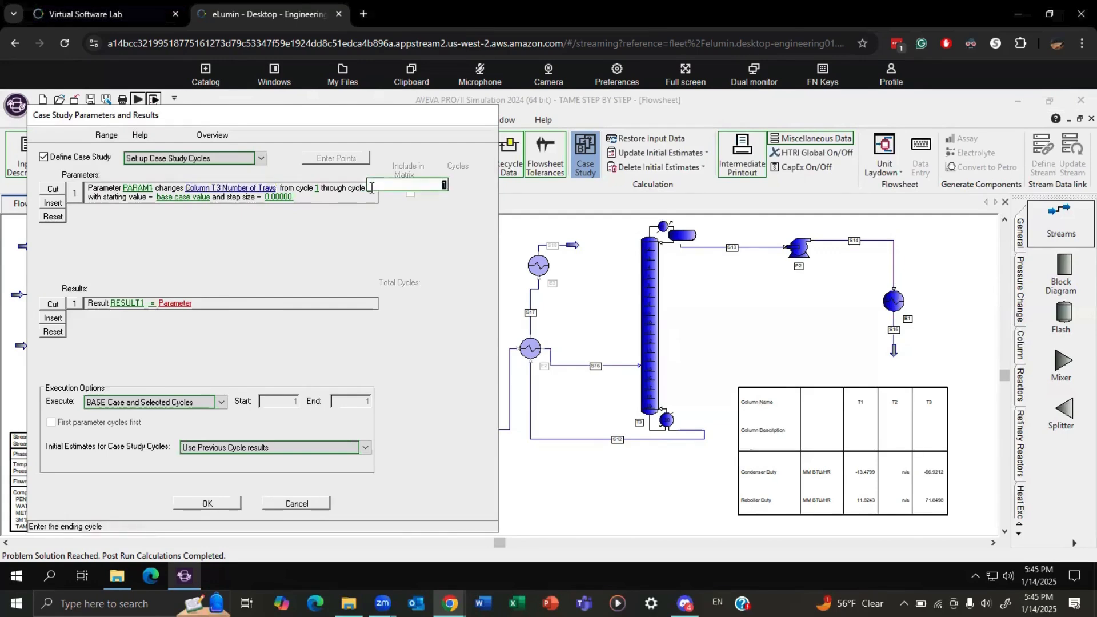
text(11)
key(Return)
click(280, 197)
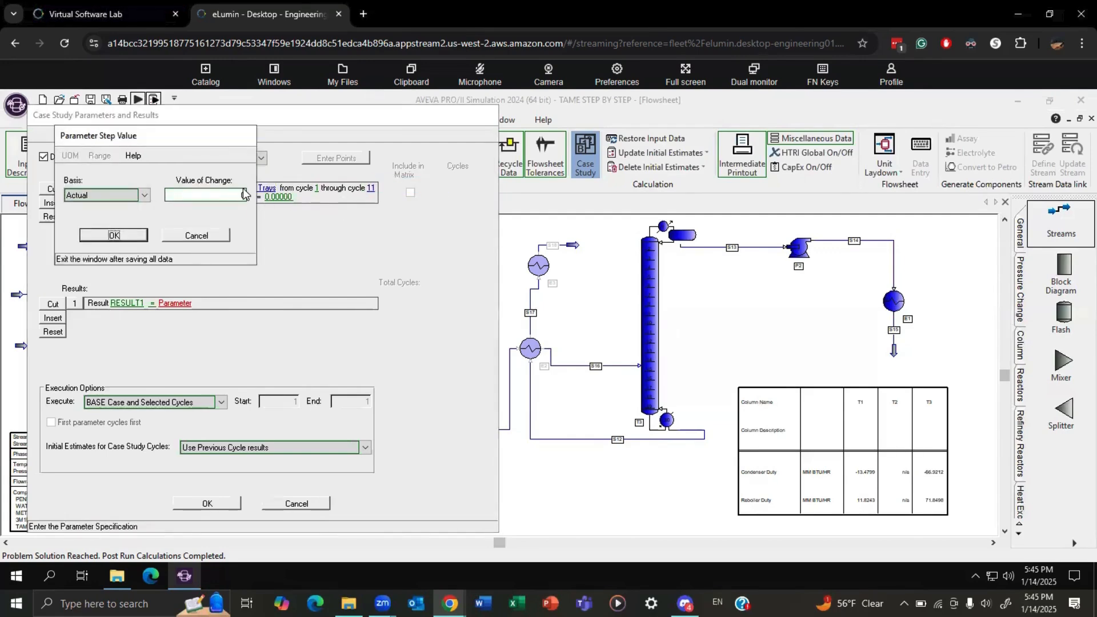
click(244, 194)
text(1)
click(115, 236)
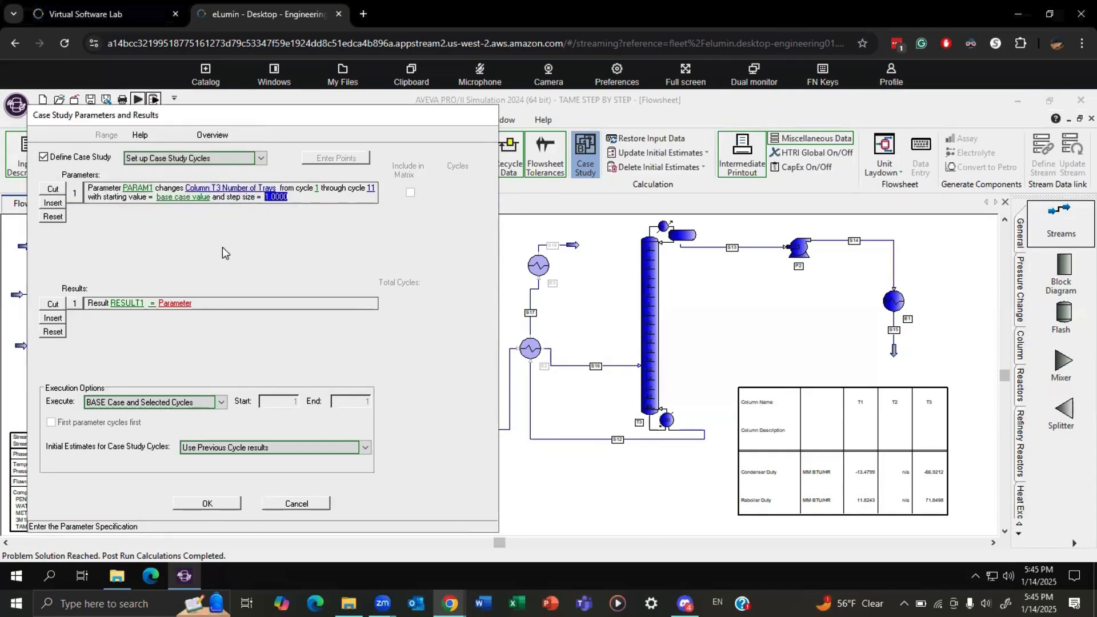
Define the case study result RESULT1 as the reflux ratio of column T3.
click(175, 303)
click(169, 196)
click(147, 212)
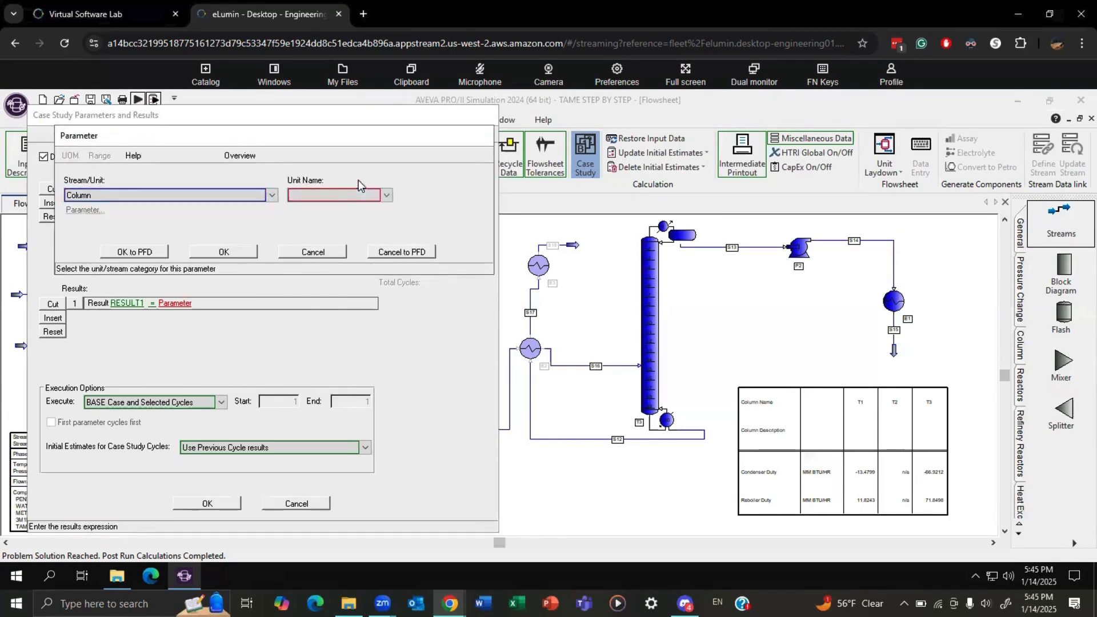
click(339, 195)
click(299, 230)
click(322, 199)
click(320, 229)
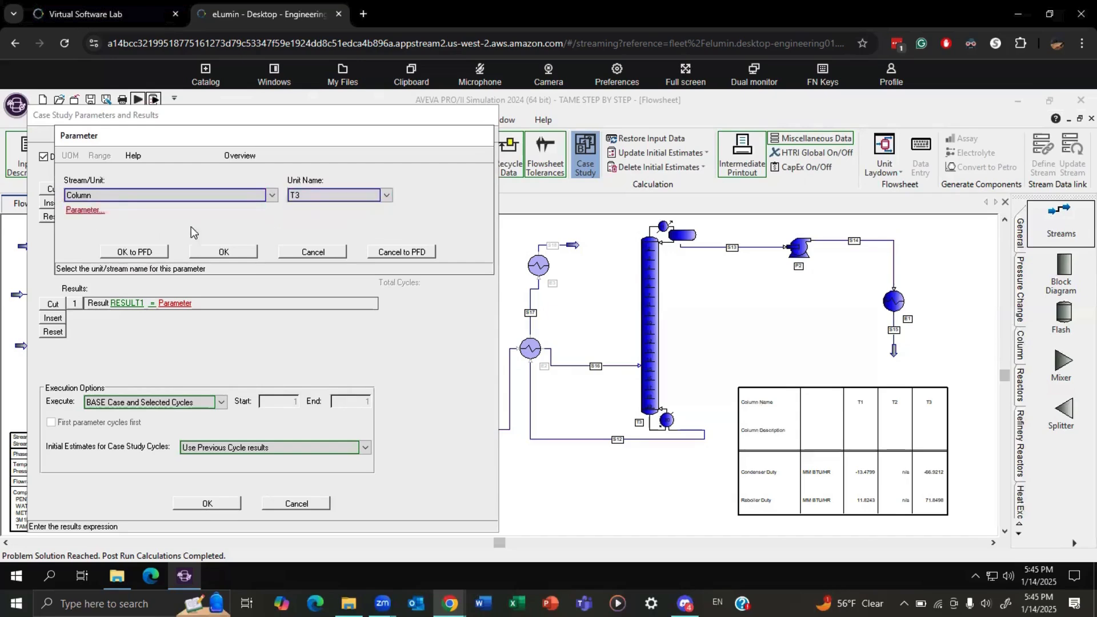
click(80, 210)
click(136, 207)
click(253, 207)
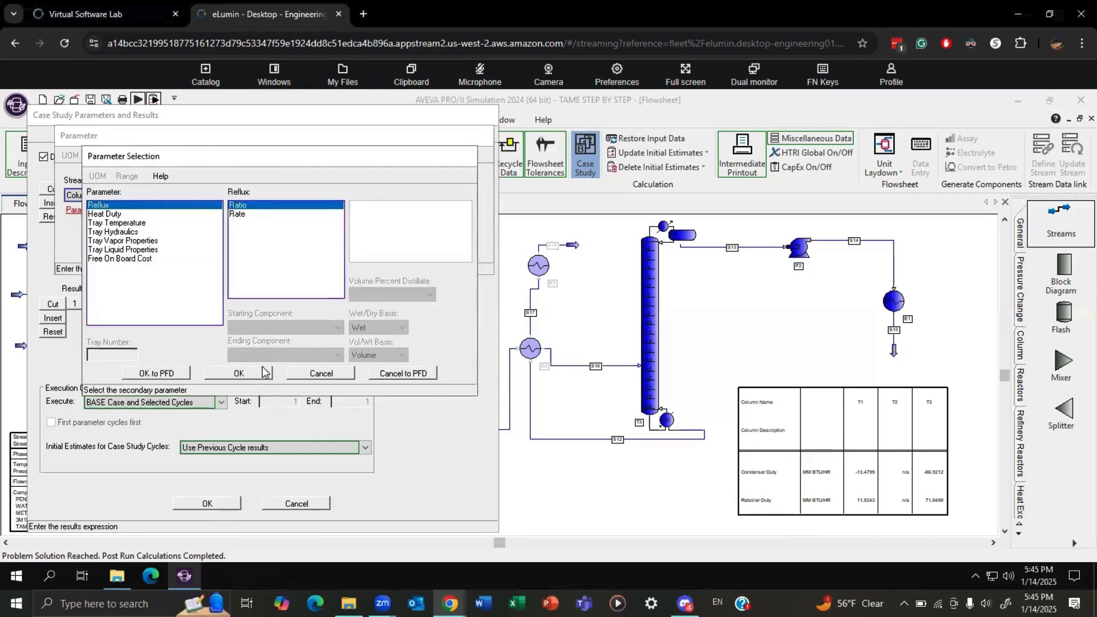
click(264, 373)
click(240, 252)
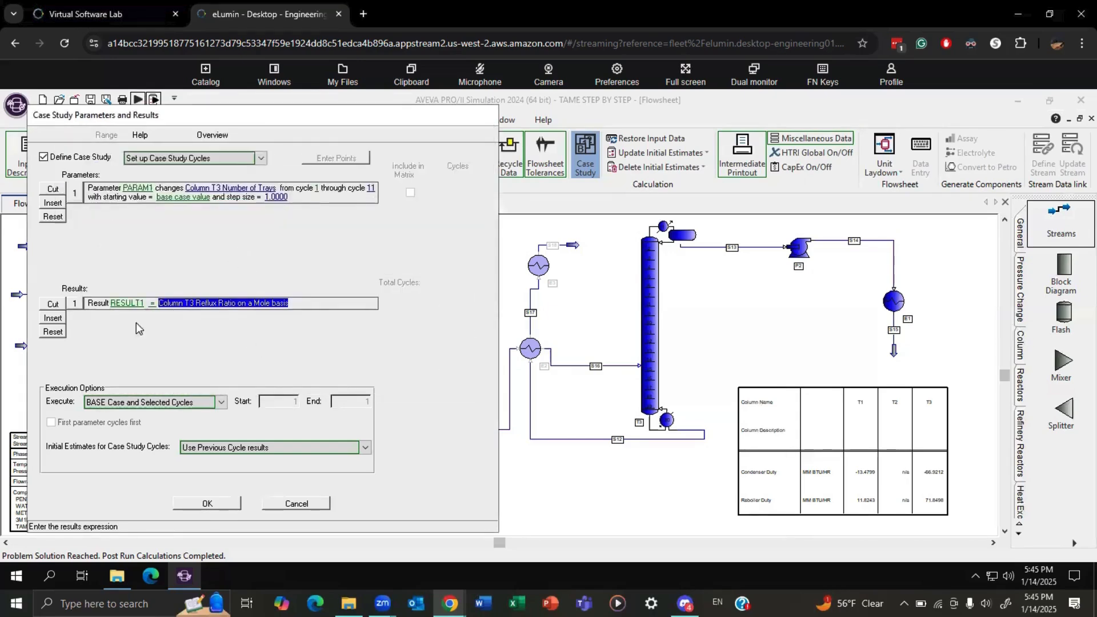
Execute the base case and specified cycles, resetting to base case results before each cycle, and run the simulation.
click(135, 404)
click(131, 433)
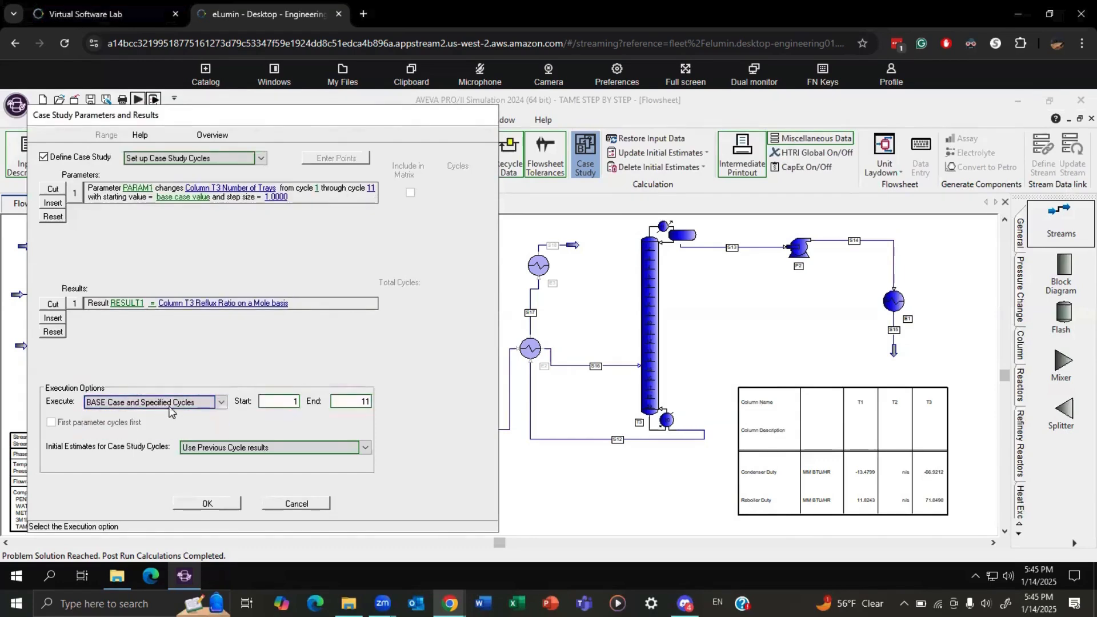
click(230, 449)
click(217, 469)
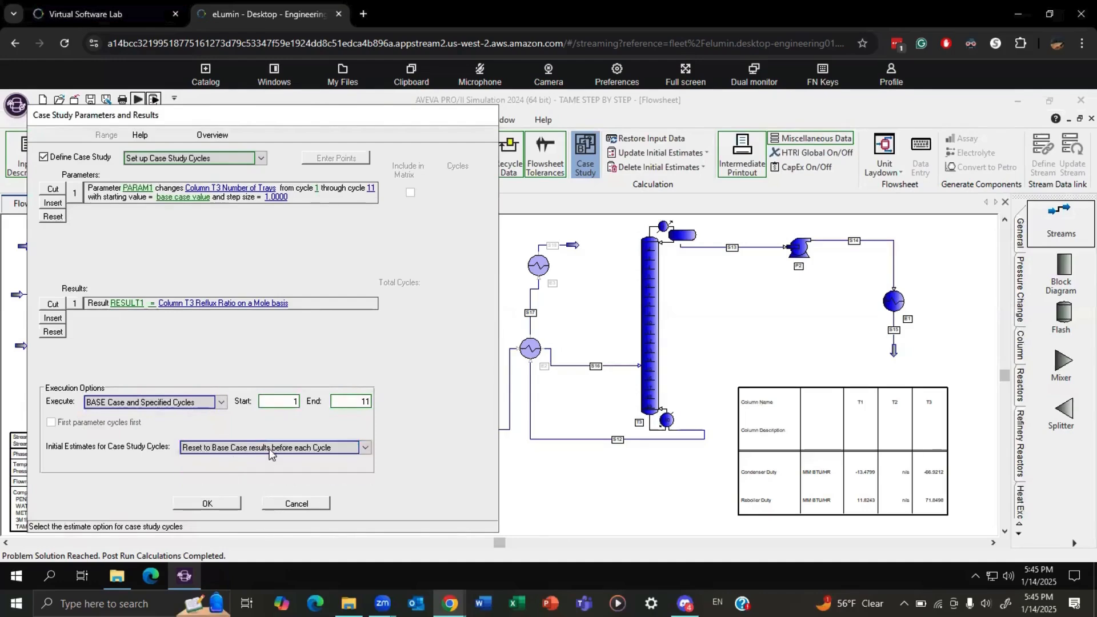
click(206, 507)
click(139, 100)
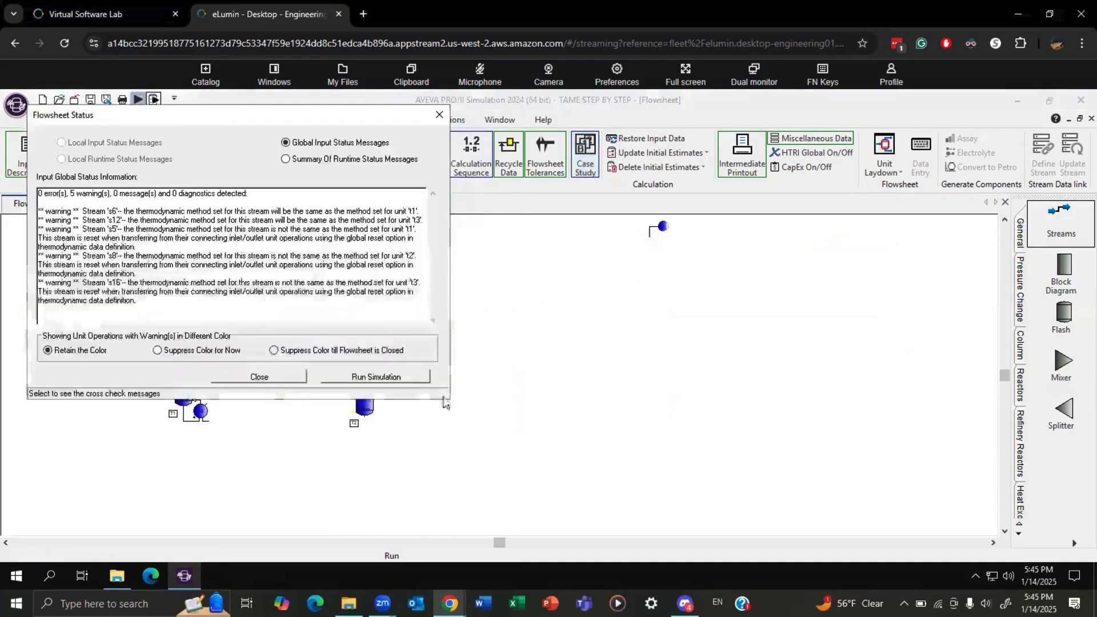
click(398, 378)
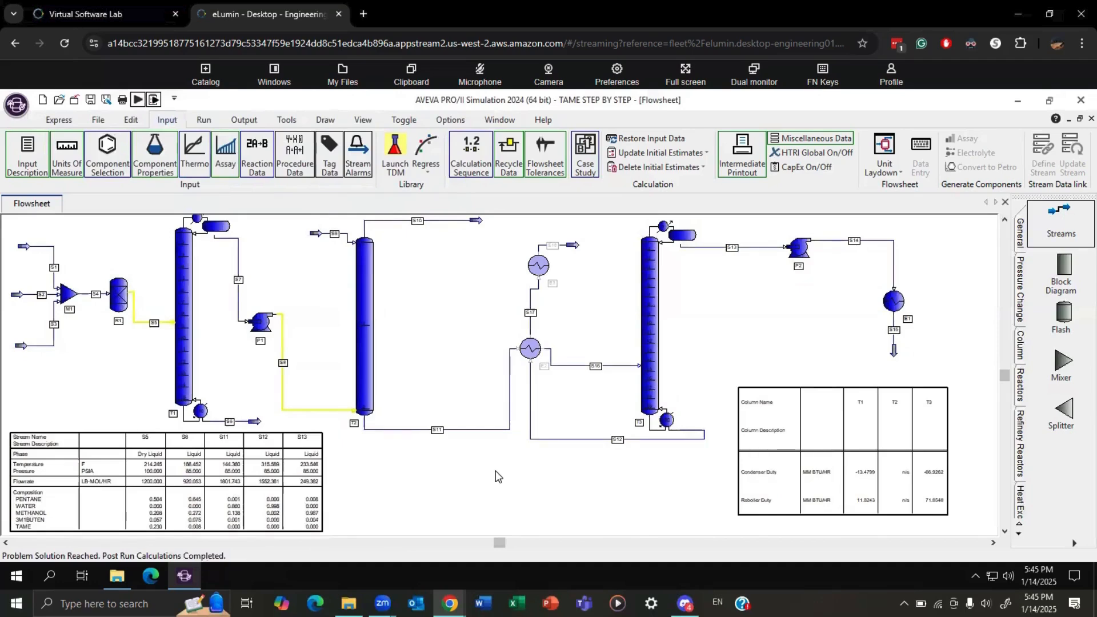
Add a case study plot named REFLUX.
click(252, 119)
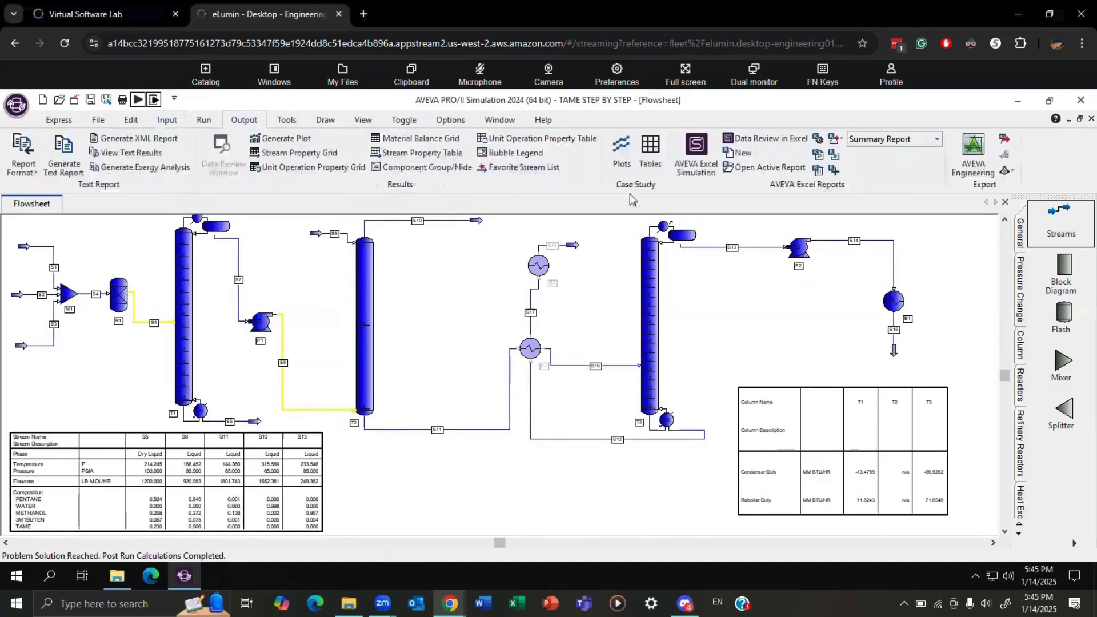
click(623, 150)
click(138, 184)
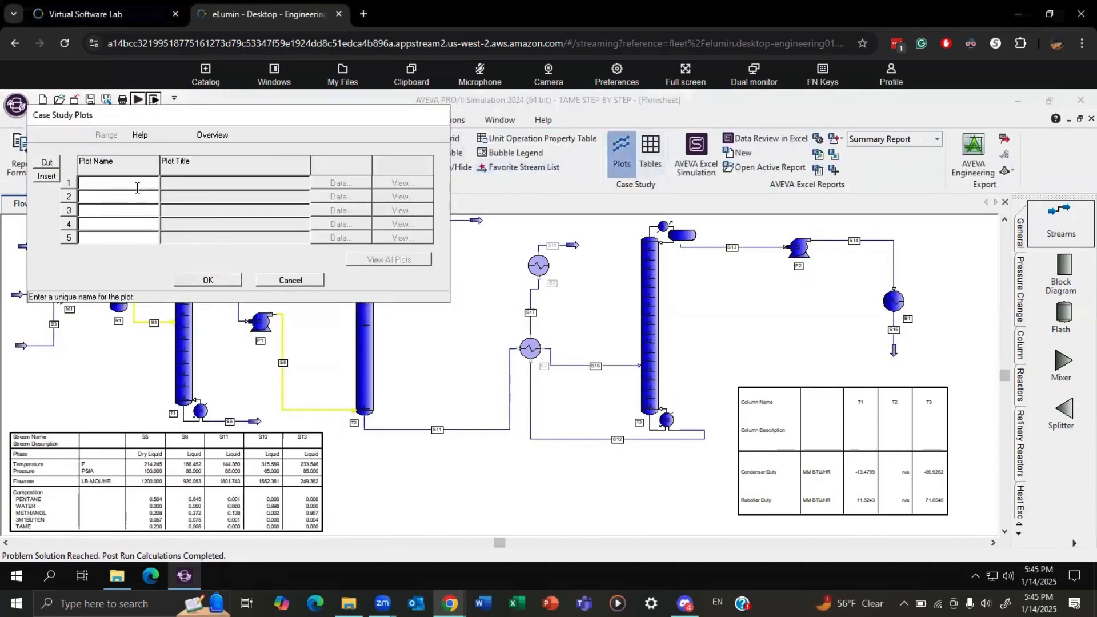
text(REFLUX)
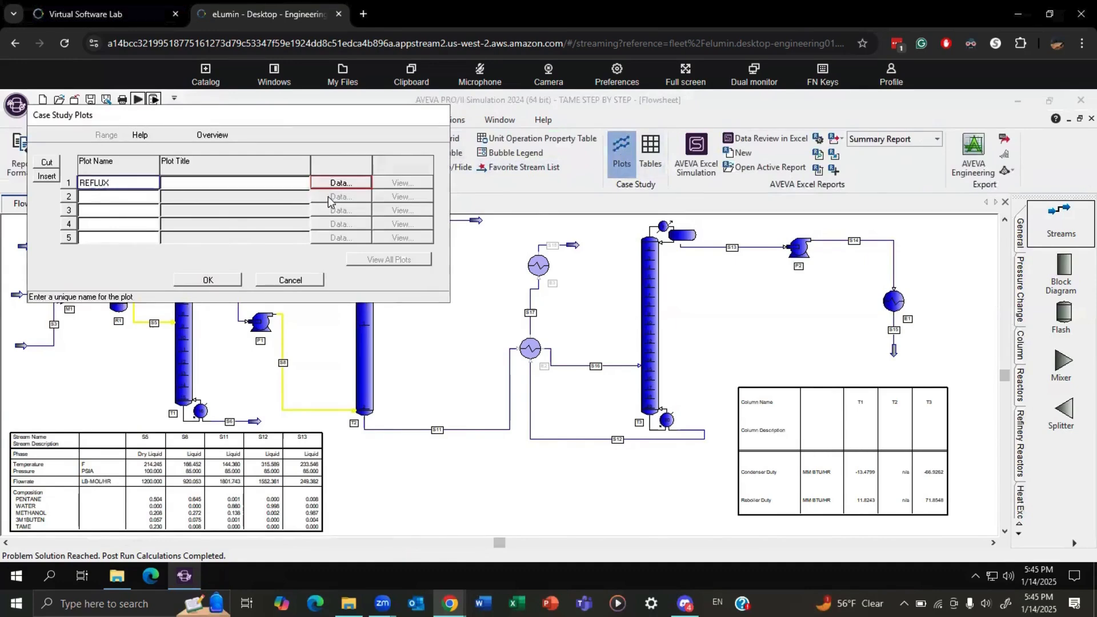
Define the REFLUX plot with PARAM1 on the X-axis and RESULT1 on Y-Axis #1.
click(338, 183)
click(160, 244)
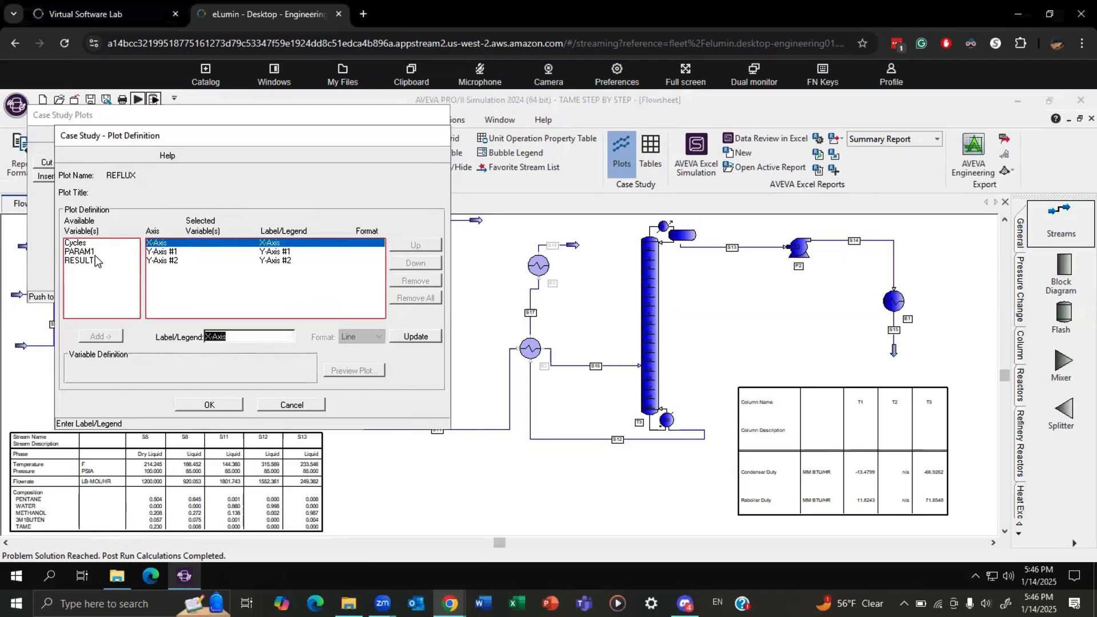
click(95, 255)
click(101, 336)
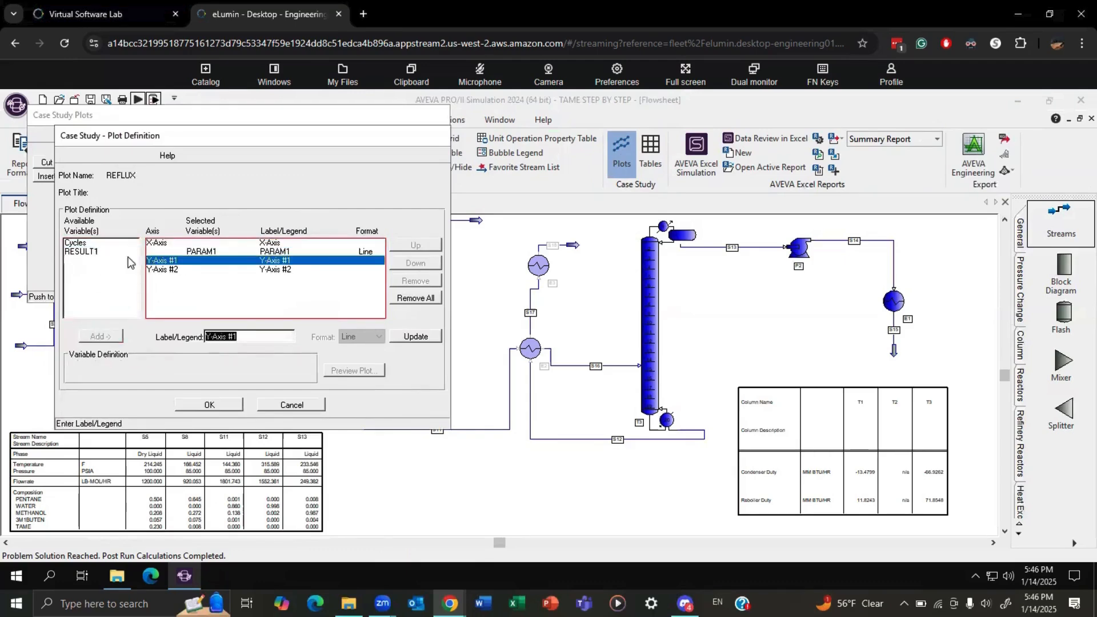
click(86, 251)
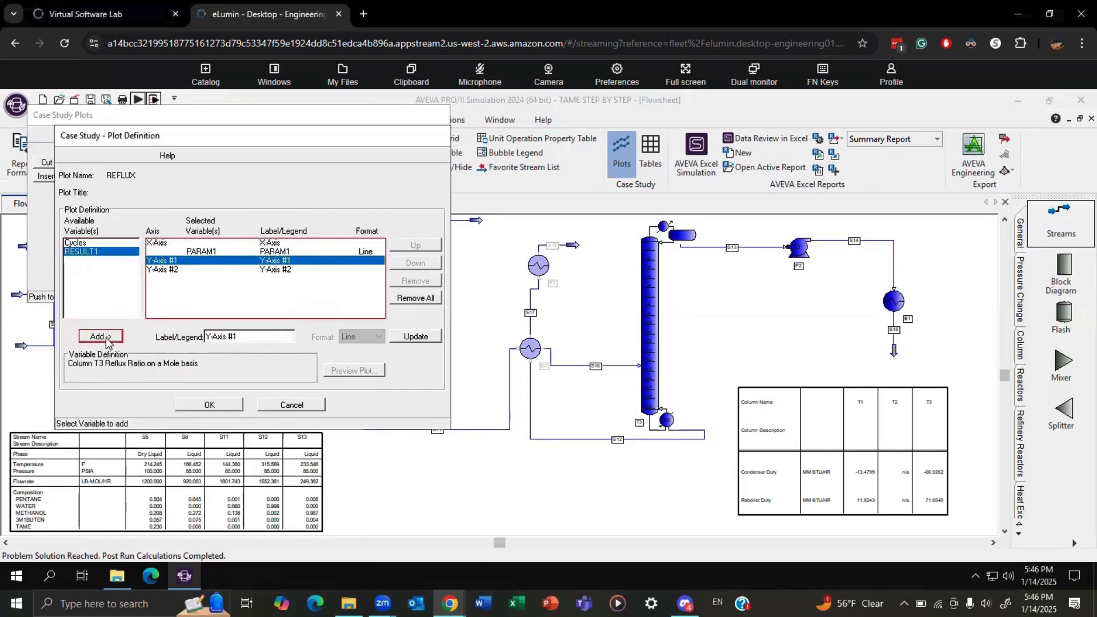
click(102, 337)
click(208, 404)
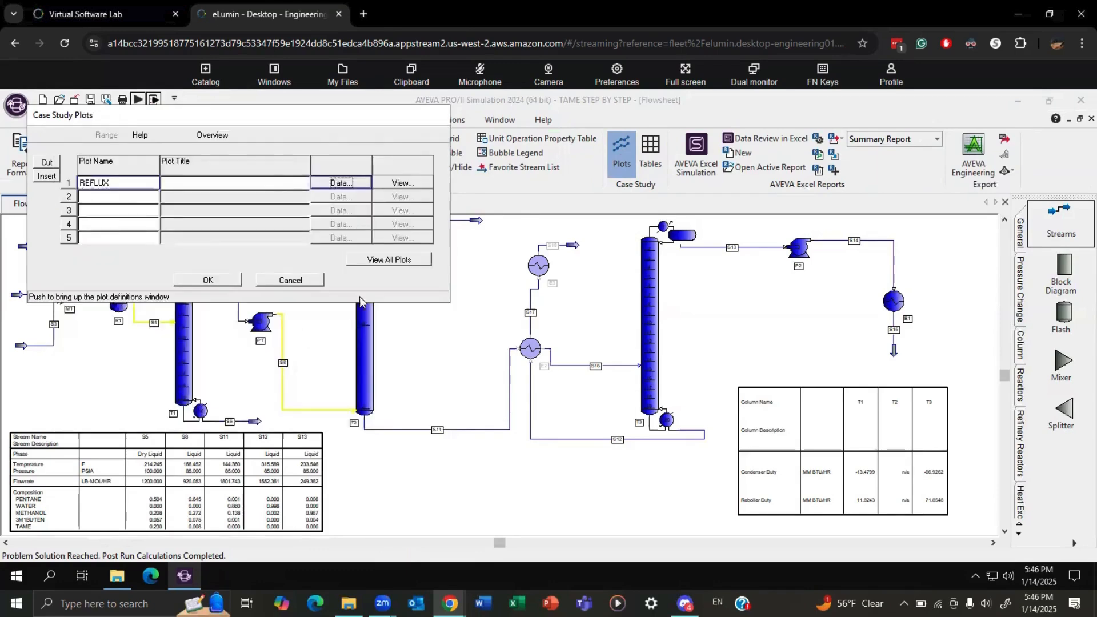
View the REFLUX case study plot of column T3's reflux ratio against tray count, and close it.
click(404, 260)
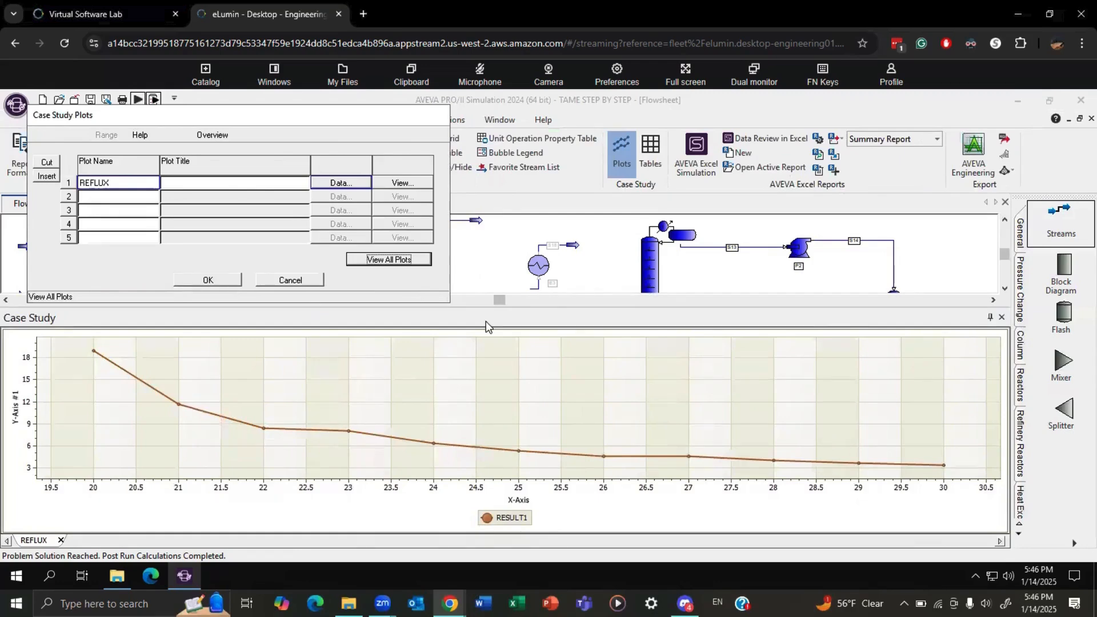
click(232, 282)
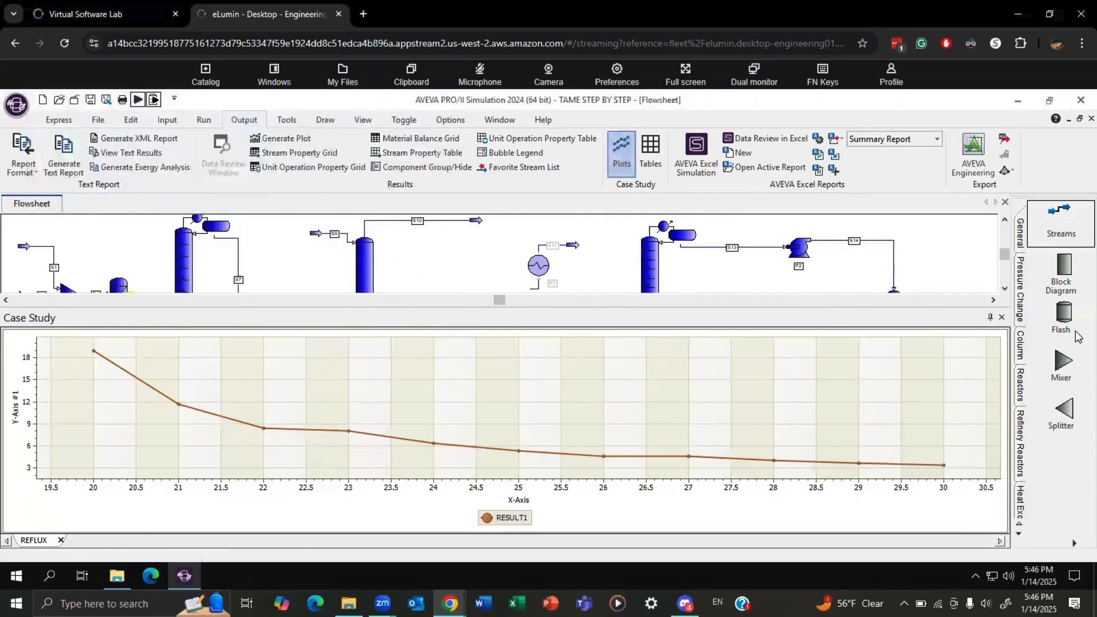
click(1002, 318)
click(585, 381)
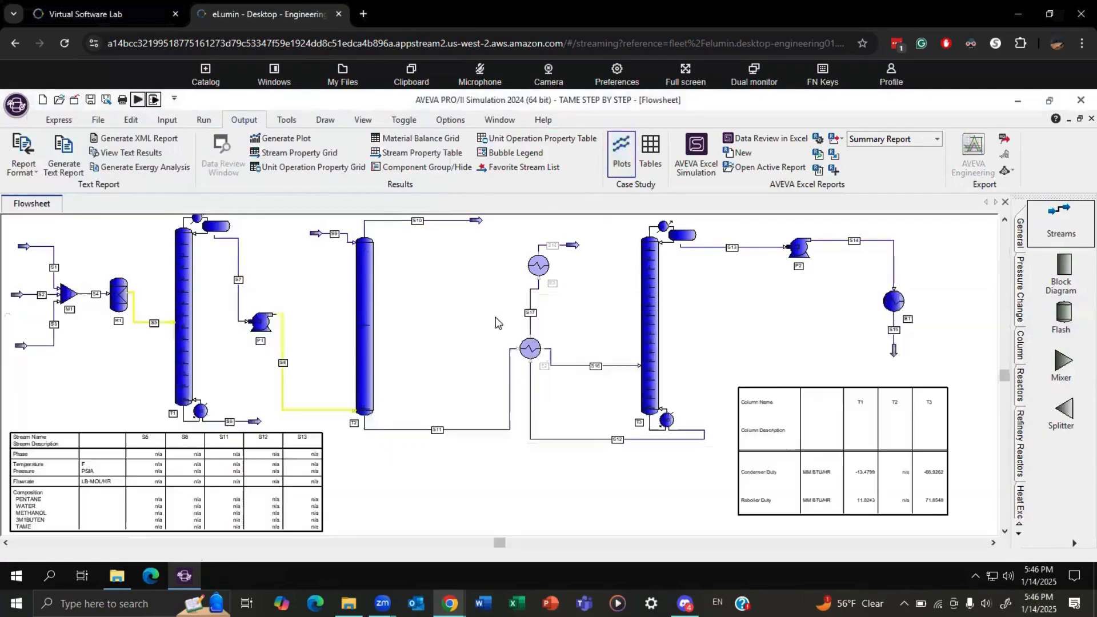
Reopen the case study setup and change RESULT1 to the condenser heat duty of column T3.
click(585, 155)
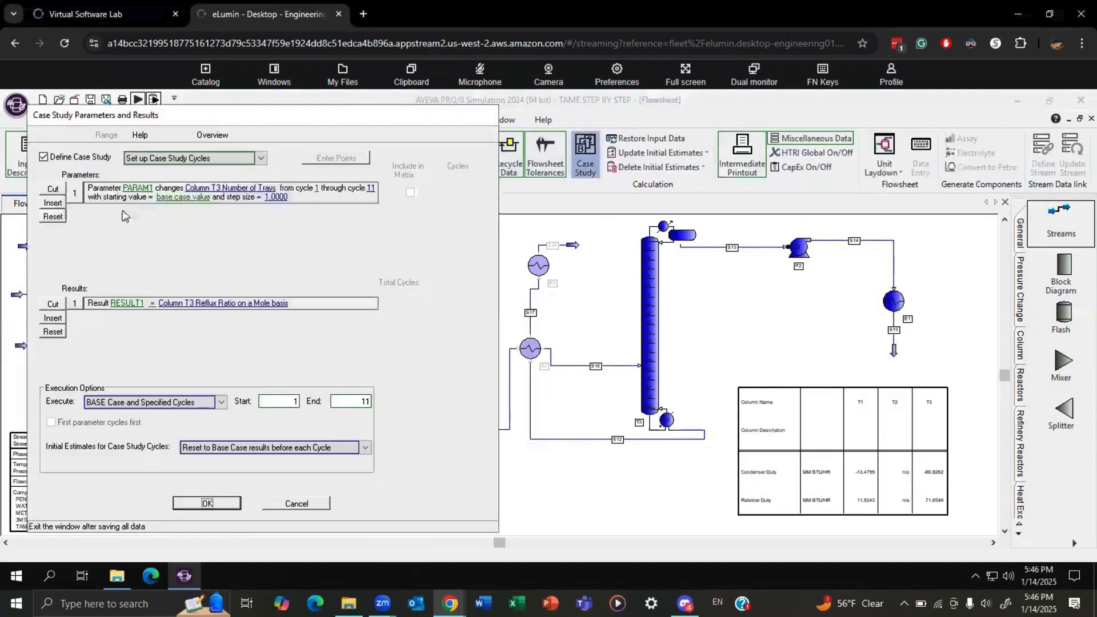
click(194, 304)
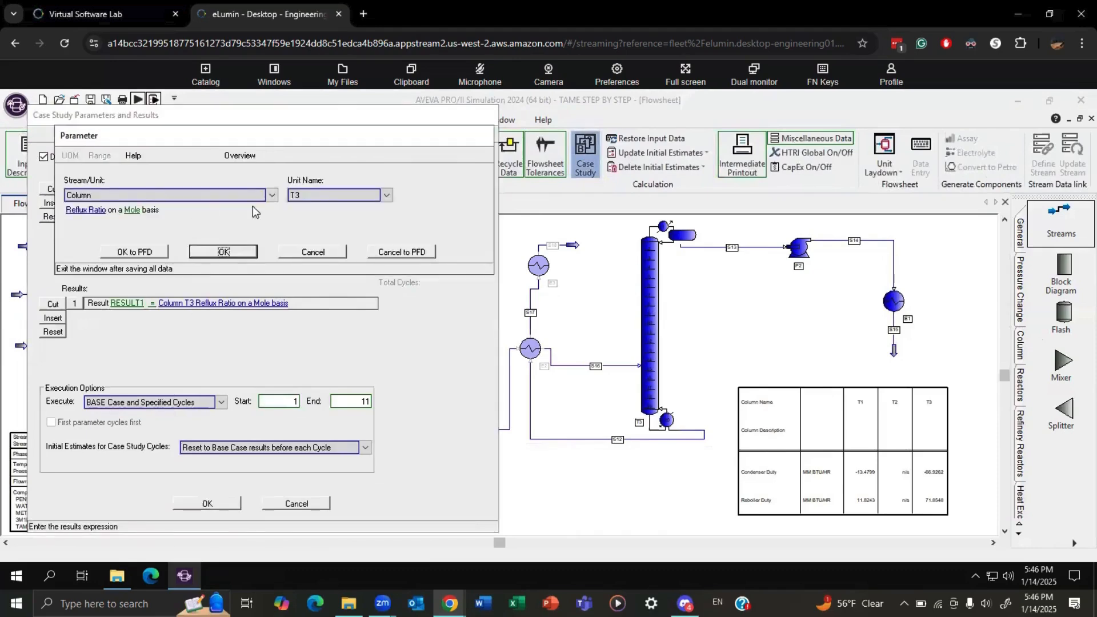
click(77, 211)
click(128, 215)
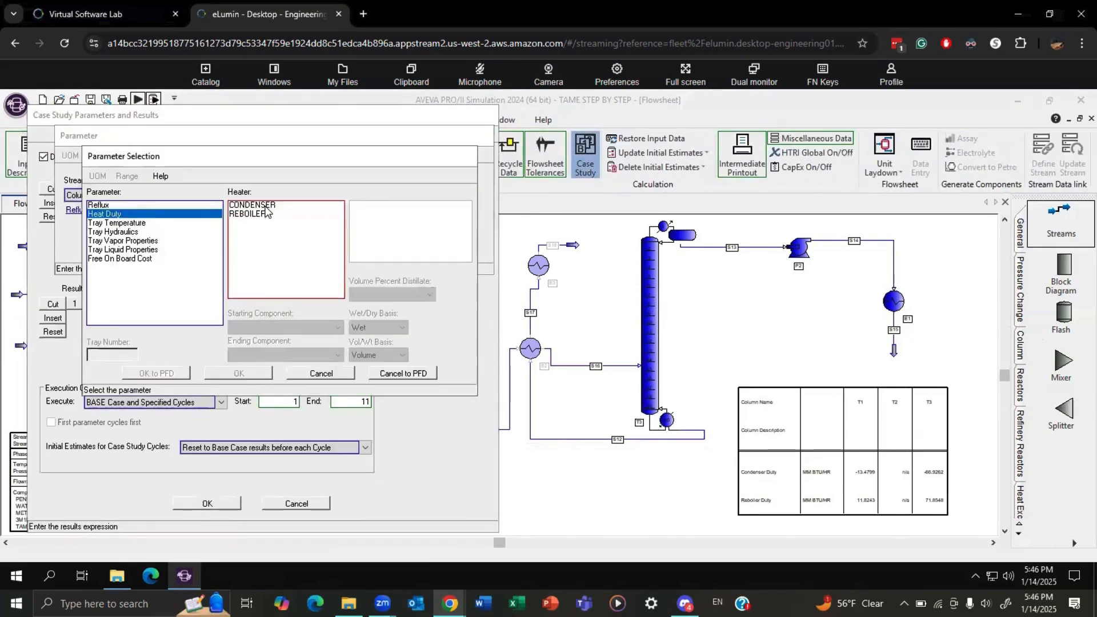
click(234, 374)
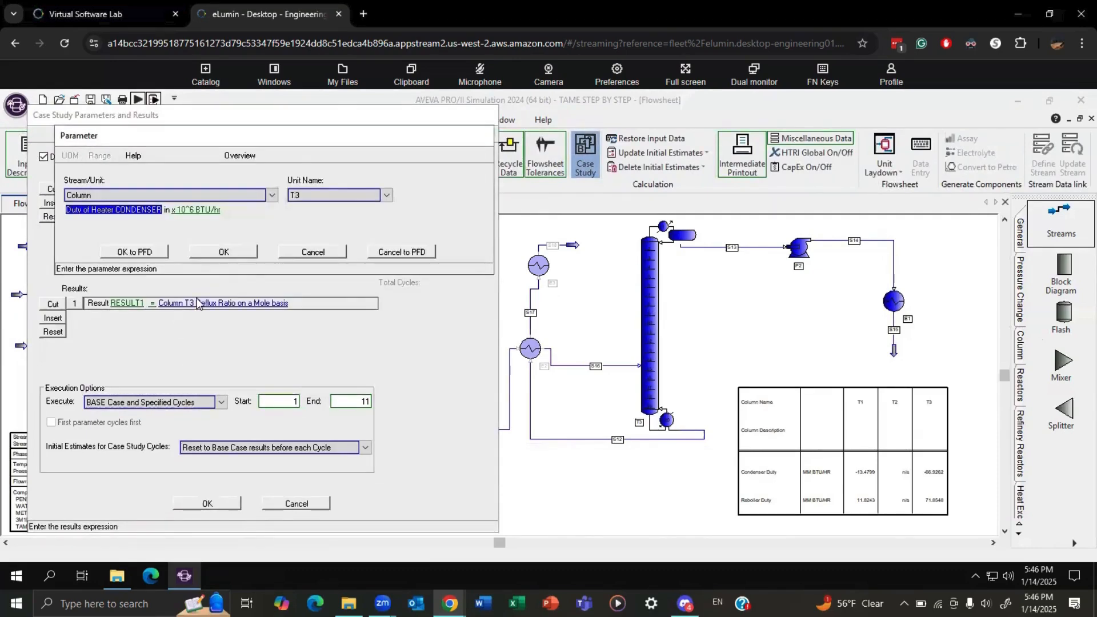
click(223, 248)
Insert a second case study result, RESULT2, defined as the reboiler heat duty of column T3.
click(52, 318)
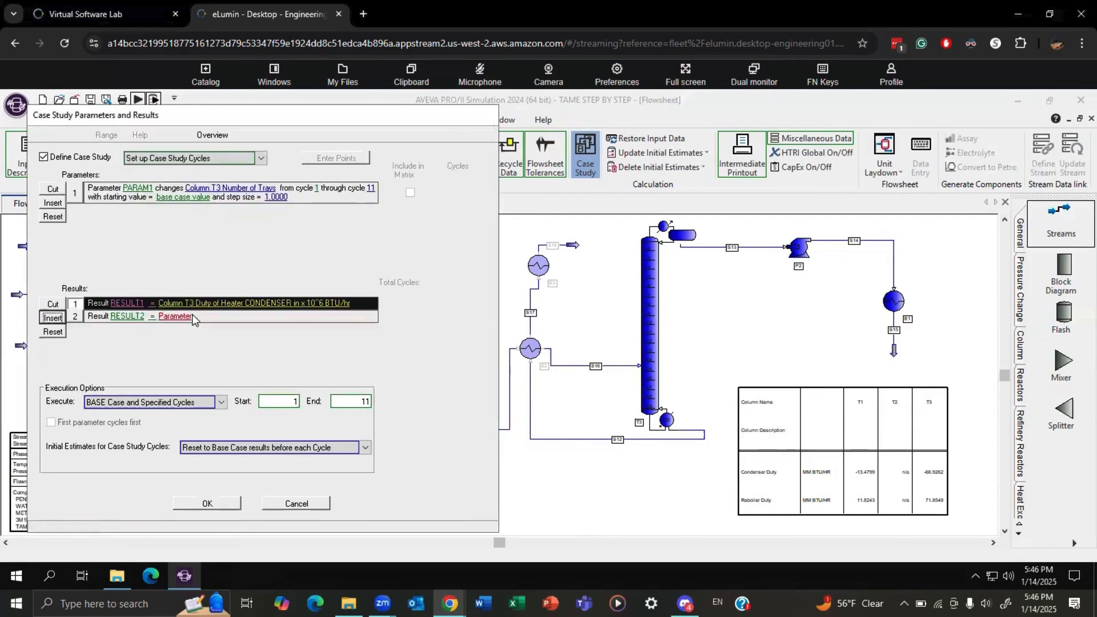
click(175, 316)
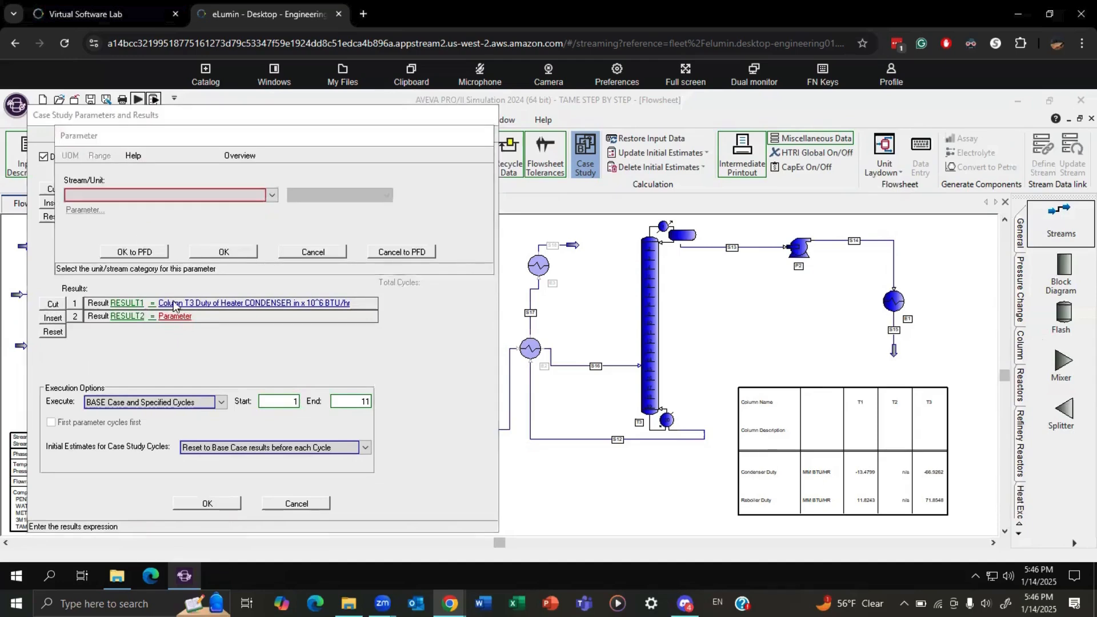
click(150, 195)
click(224, 223)
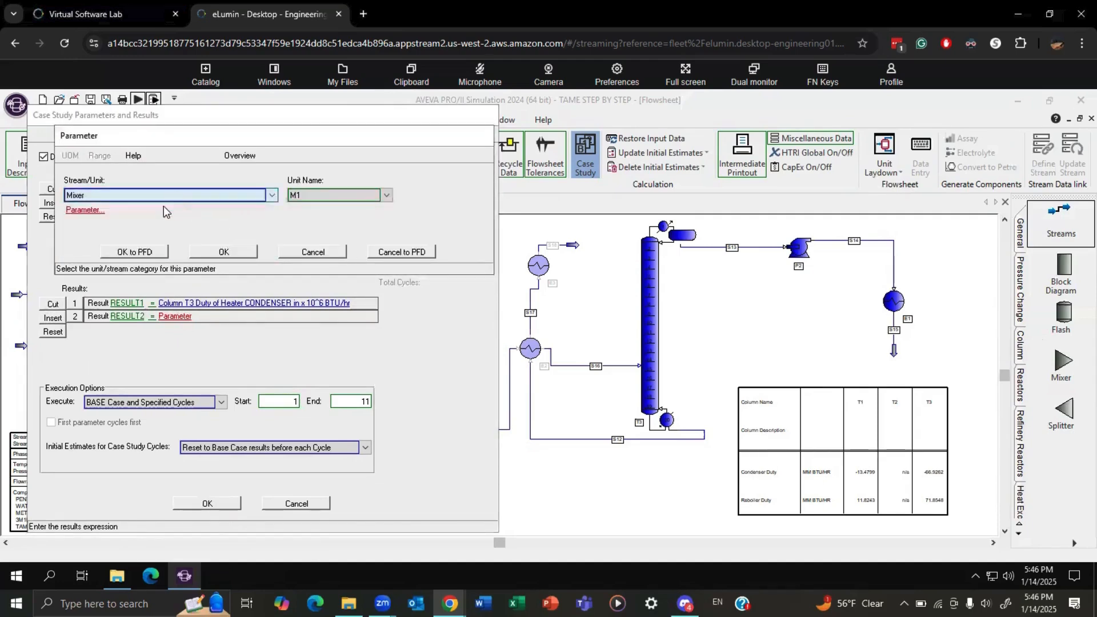
click(162, 198)
click(147, 217)
click(318, 196)
click(304, 227)
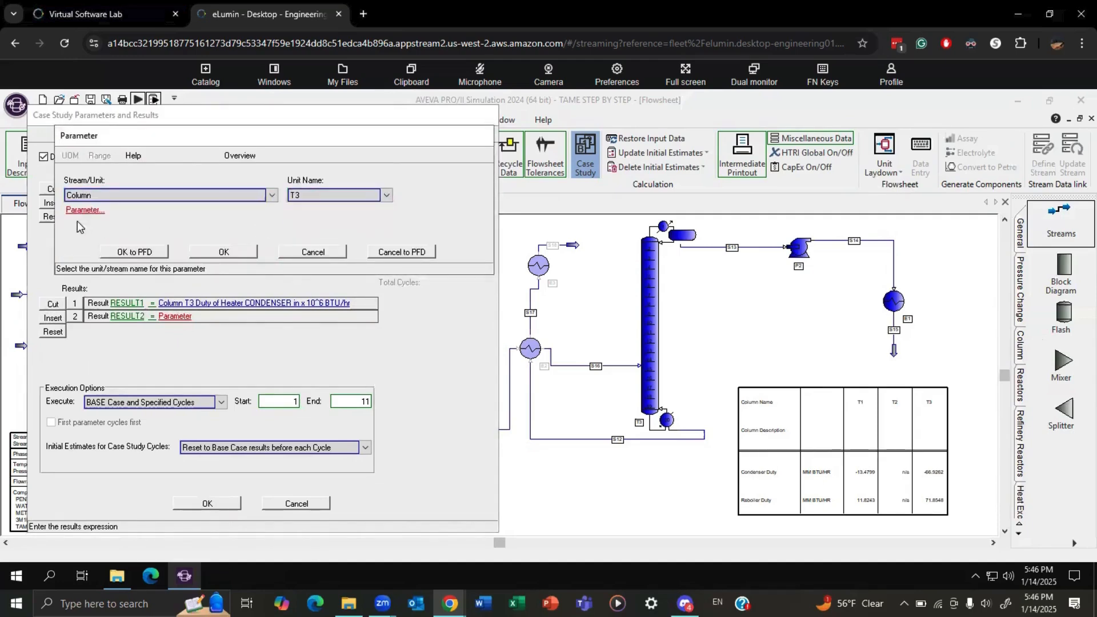
click(84, 209)
click(105, 214)
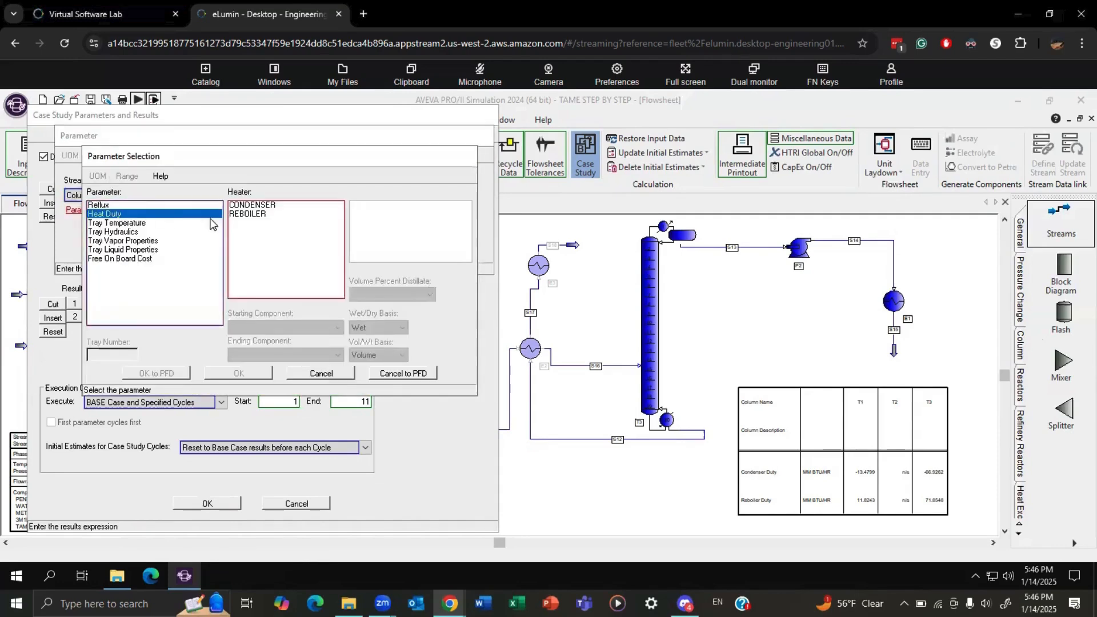
click(247, 213)
click(238, 373)
click(230, 253)
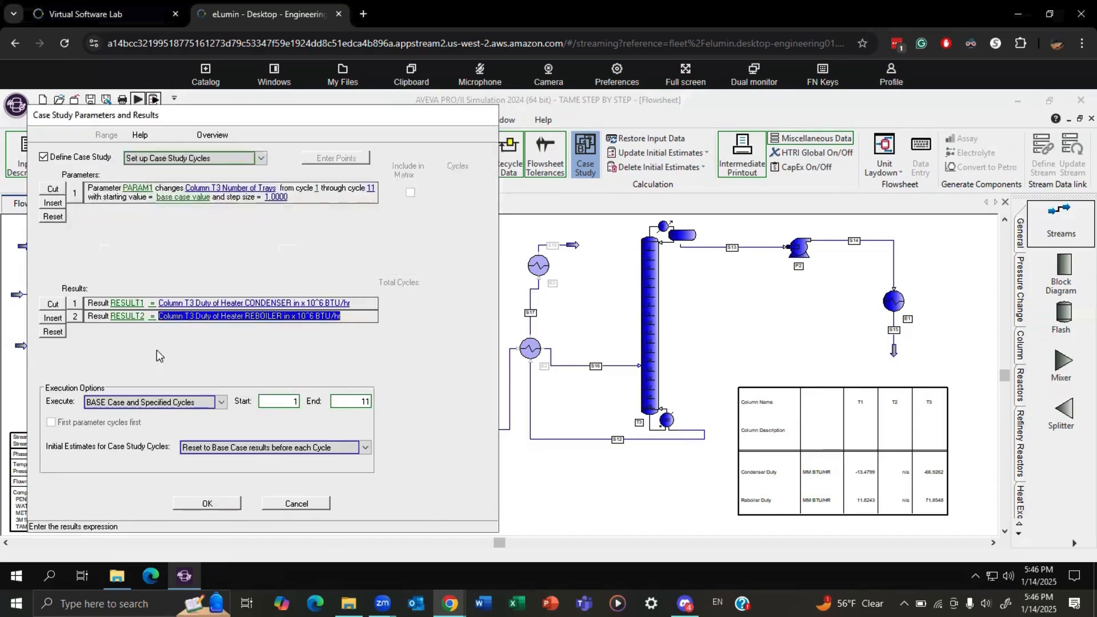
Accept the case study parameters and results, and rerun the simulation.
click(208, 503)
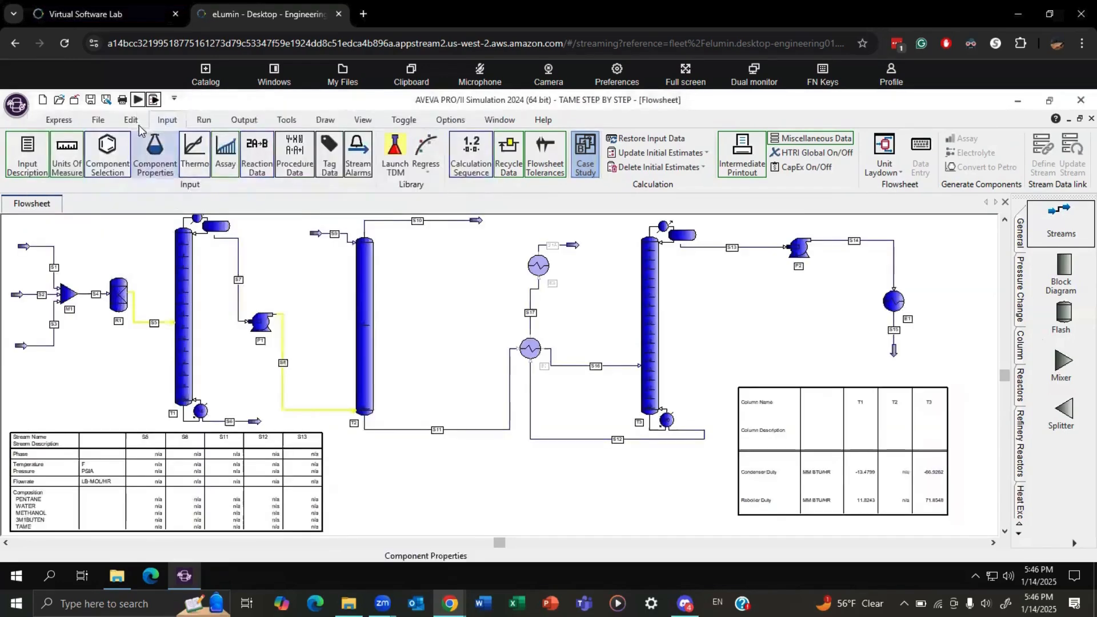
click(138, 100)
click(376, 376)
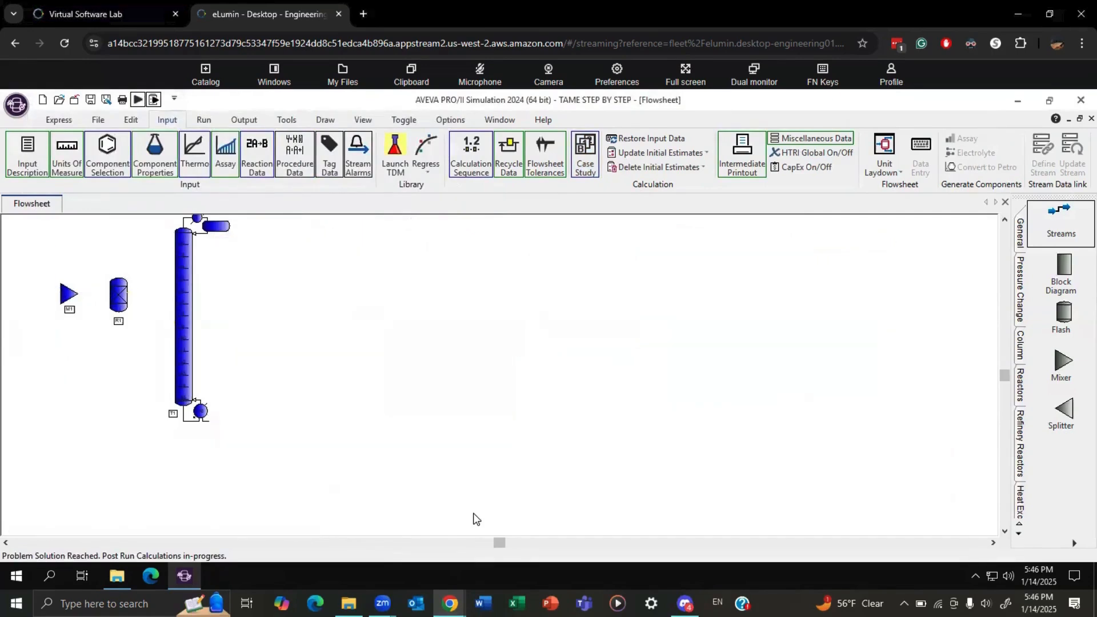
Add a second case study plot named DUTY below the REFLUX plot.
click(244, 120)
click(611, 160)
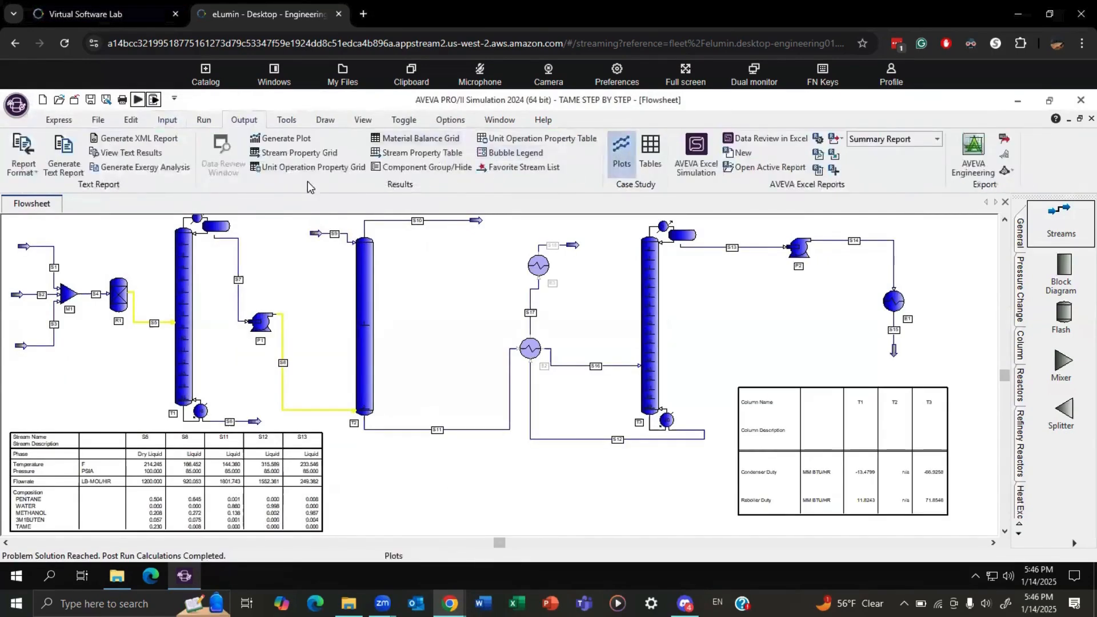
click(68, 181)
click(104, 196)
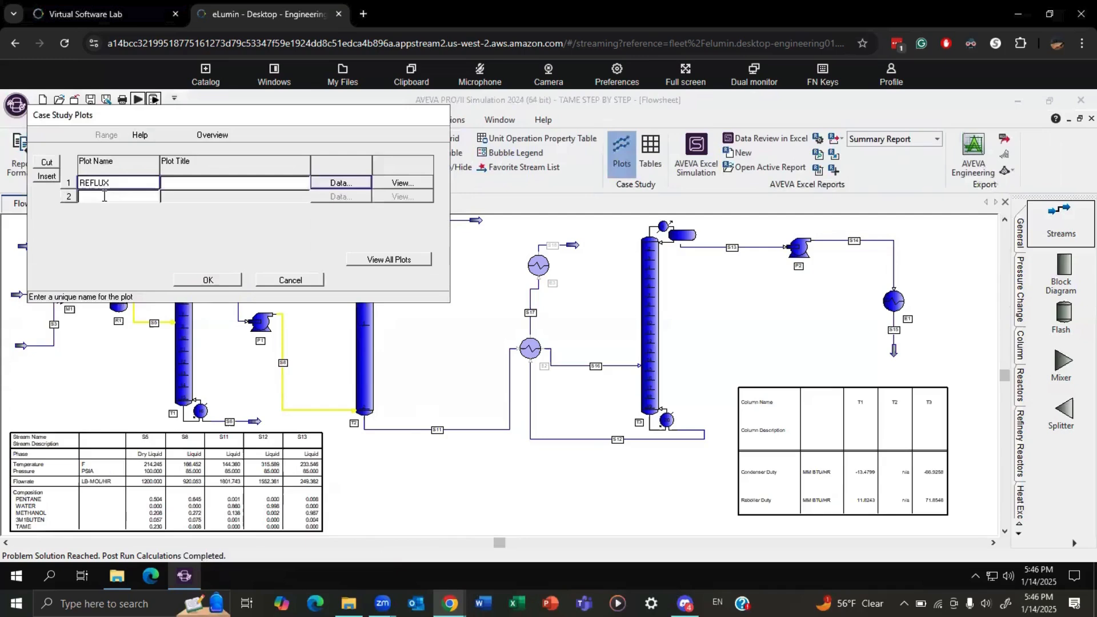
text(D)
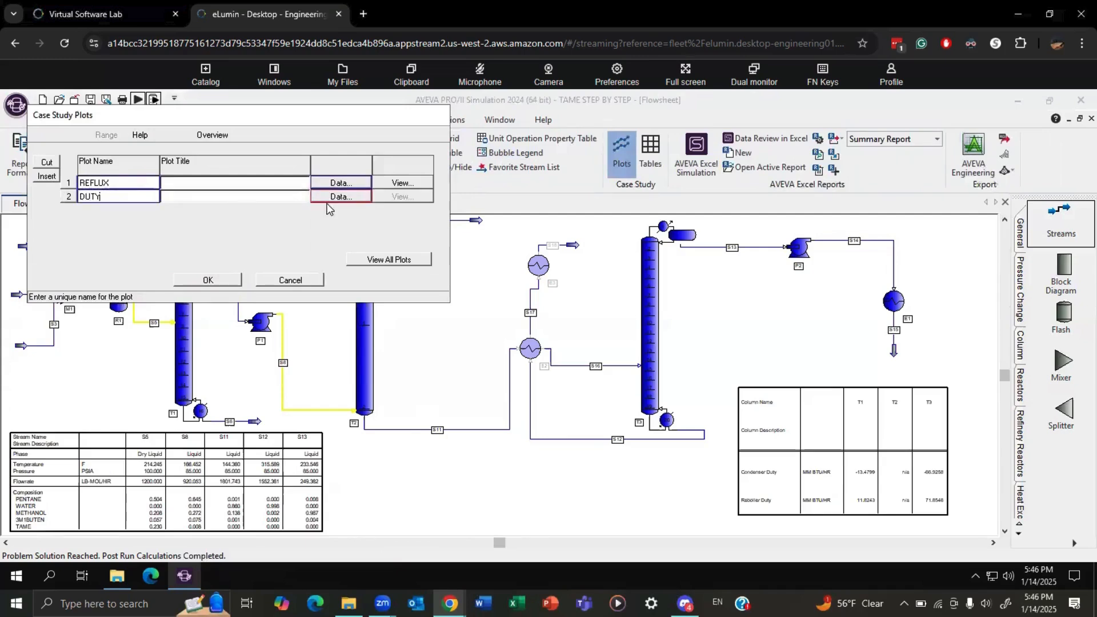
text(UTY)
Define the DUTY plot with PARAM1 on the X-Axis, RESULT1 on Y-Axis #1 and RESULT2 on Y-Axis #2, and display all plots.
click(328, 201)
click(192, 244)
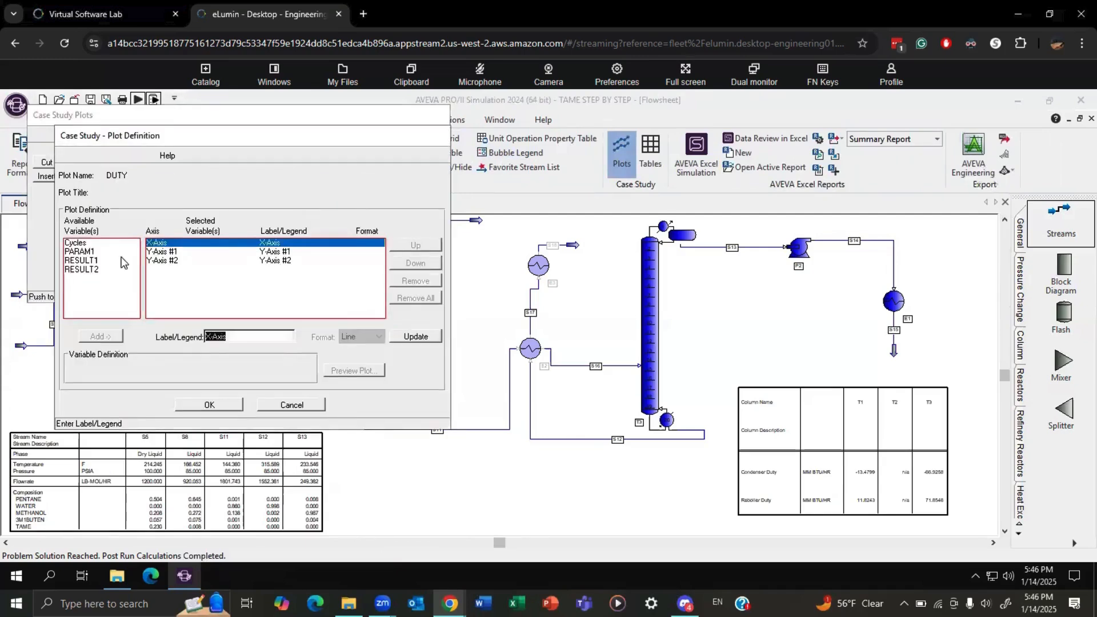
click(91, 252)
click(100, 336)
click(172, 260)
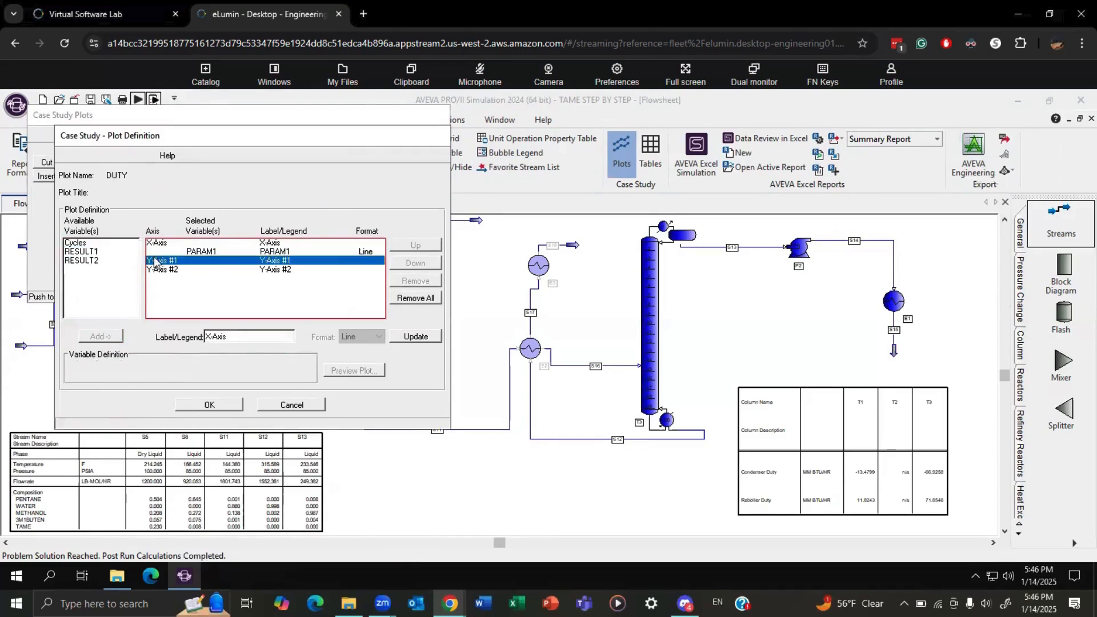
click(95, 252)
click(101, 336)
click(185, 278)
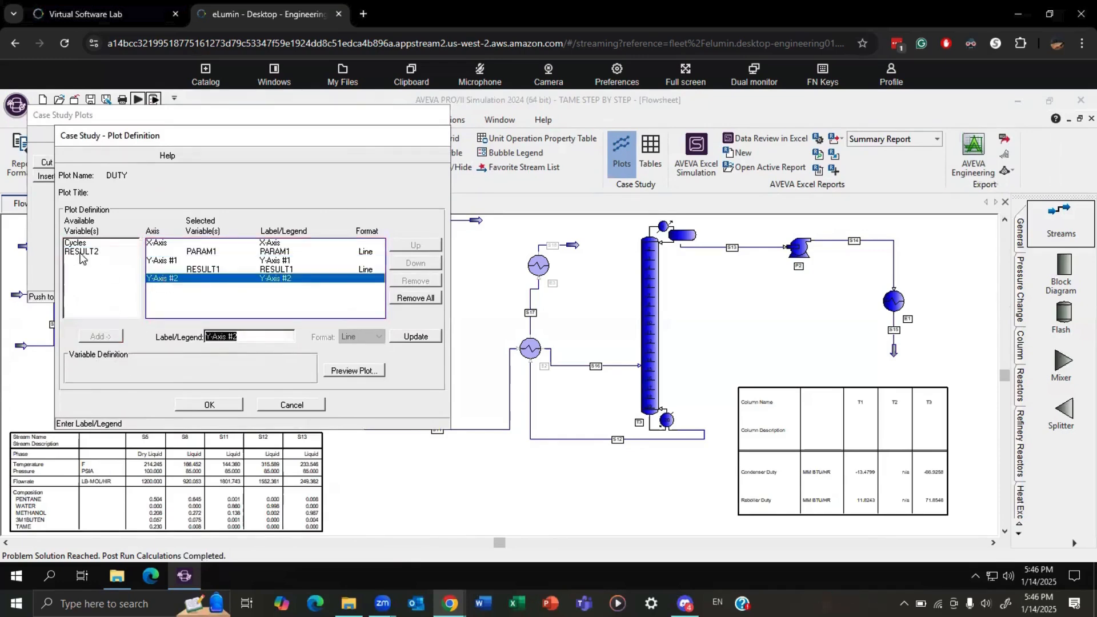
click(82, 254)
click(100, 337)
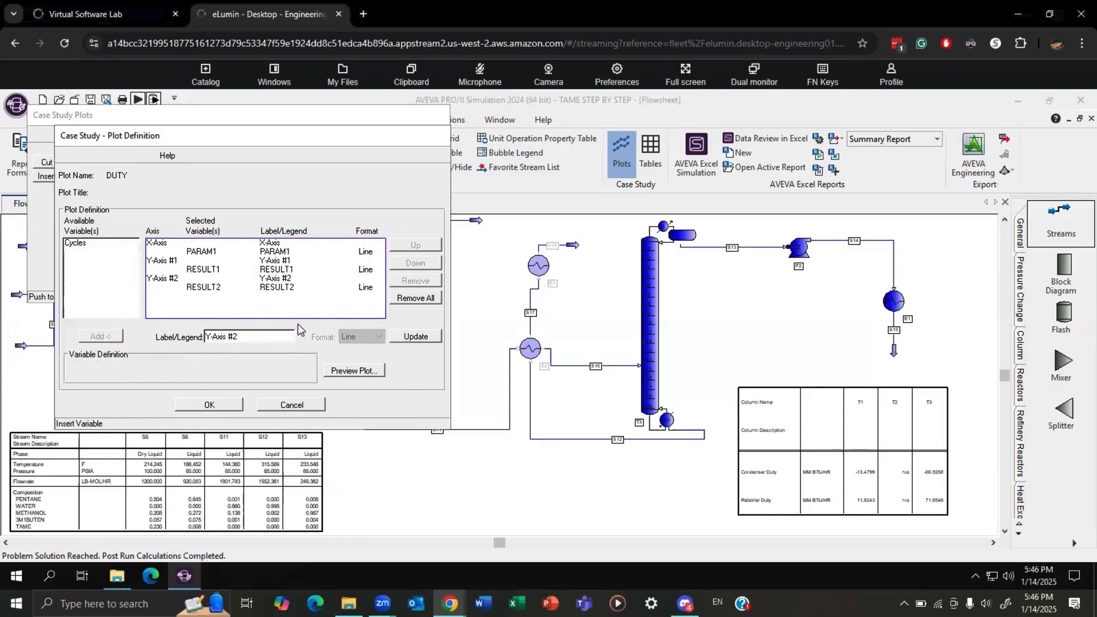
click(221, 406)
click(383, 265)
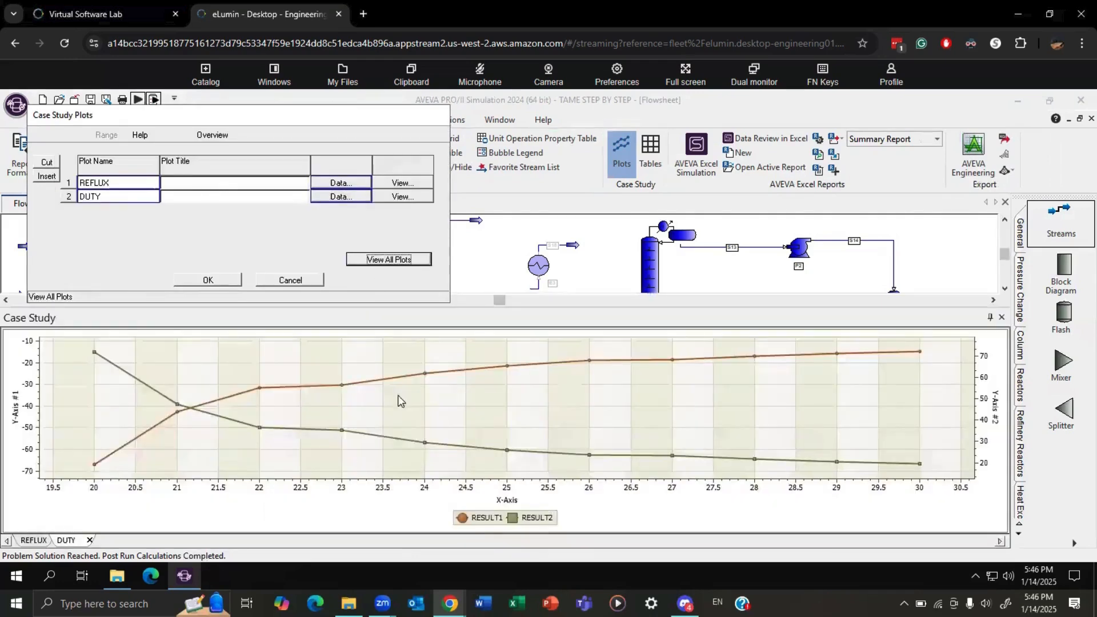
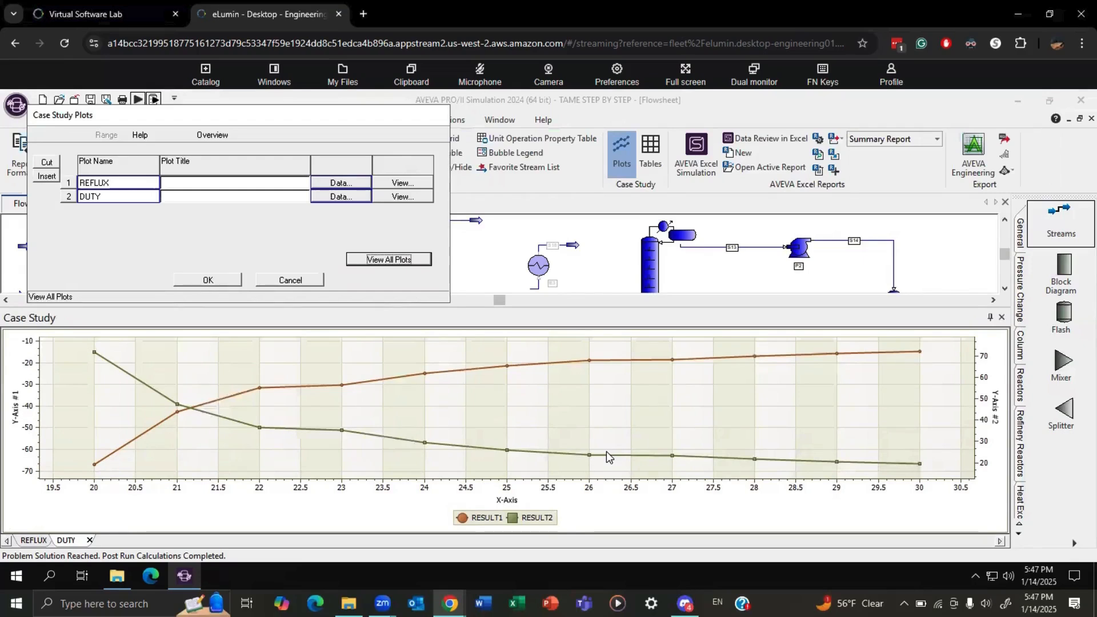
Accept the case study plot definitions, close the displayed plots and confirm deleting all of them.
click(218, 279)
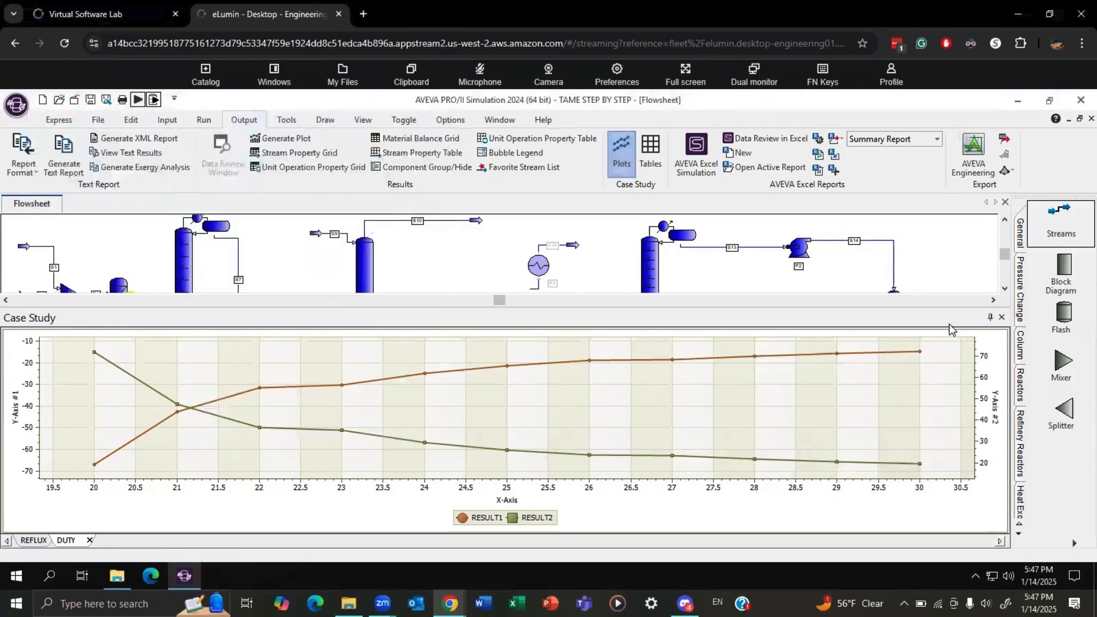
click(1001, 316)
click(584, 381)
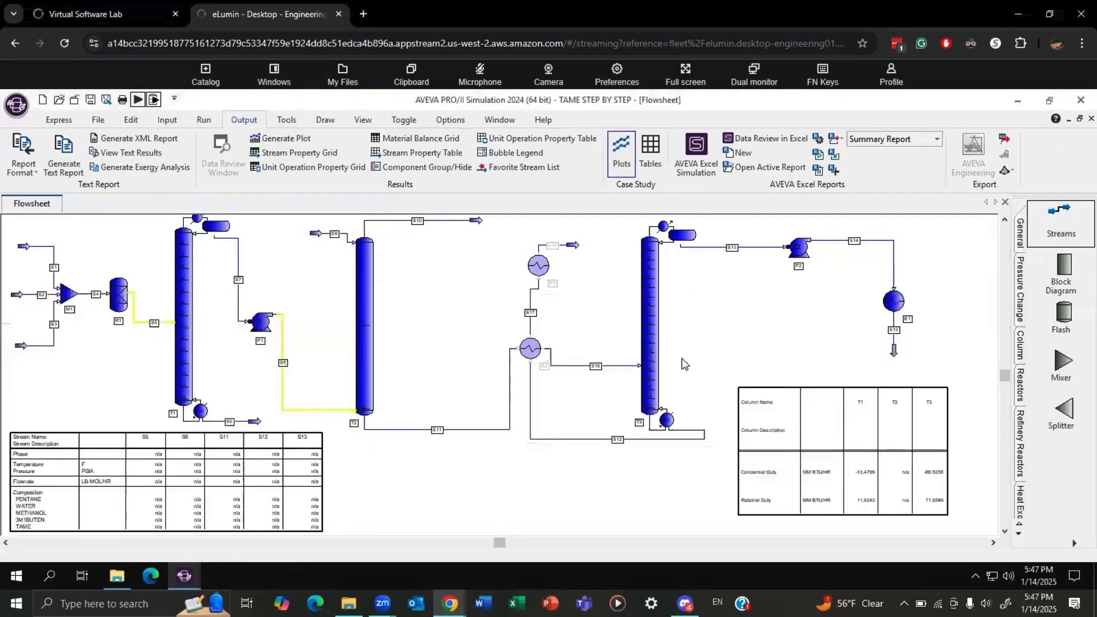
Set the number of stages of column T3 to 22.
double_click(644, 327)
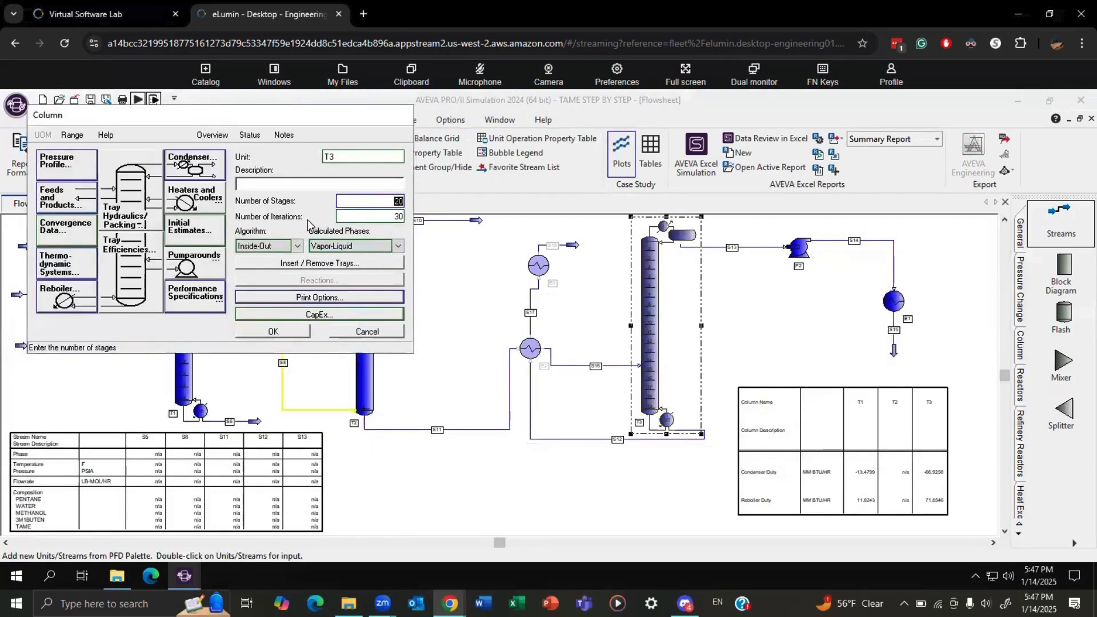
text(22)
click(273, 332)
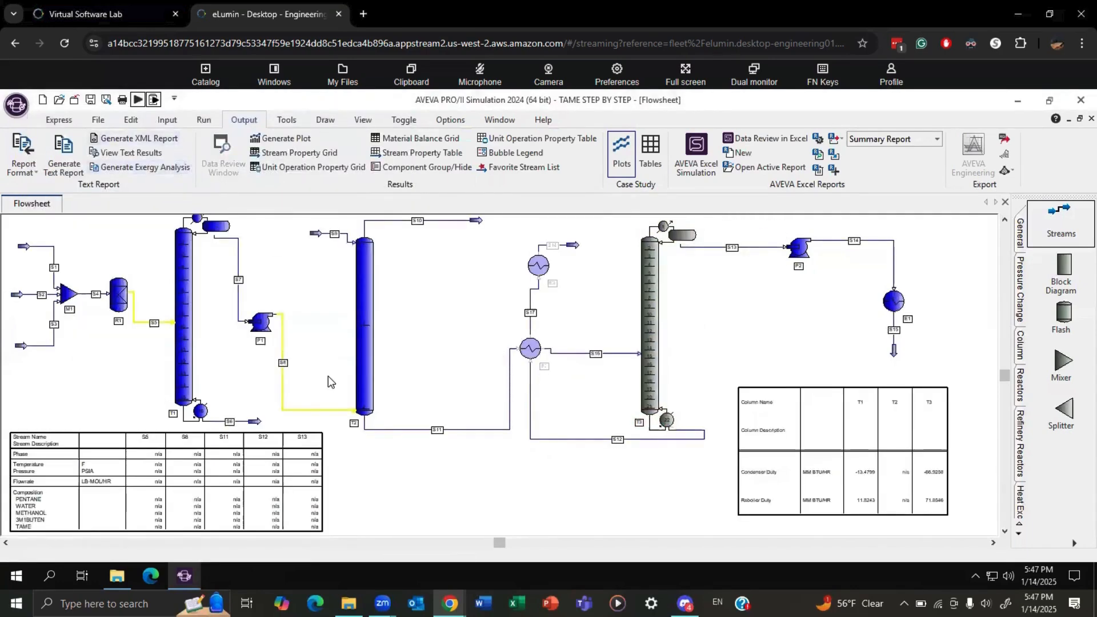
Remove the existing case study definition together with its data, and rerun the simulation.
click(167, 119)
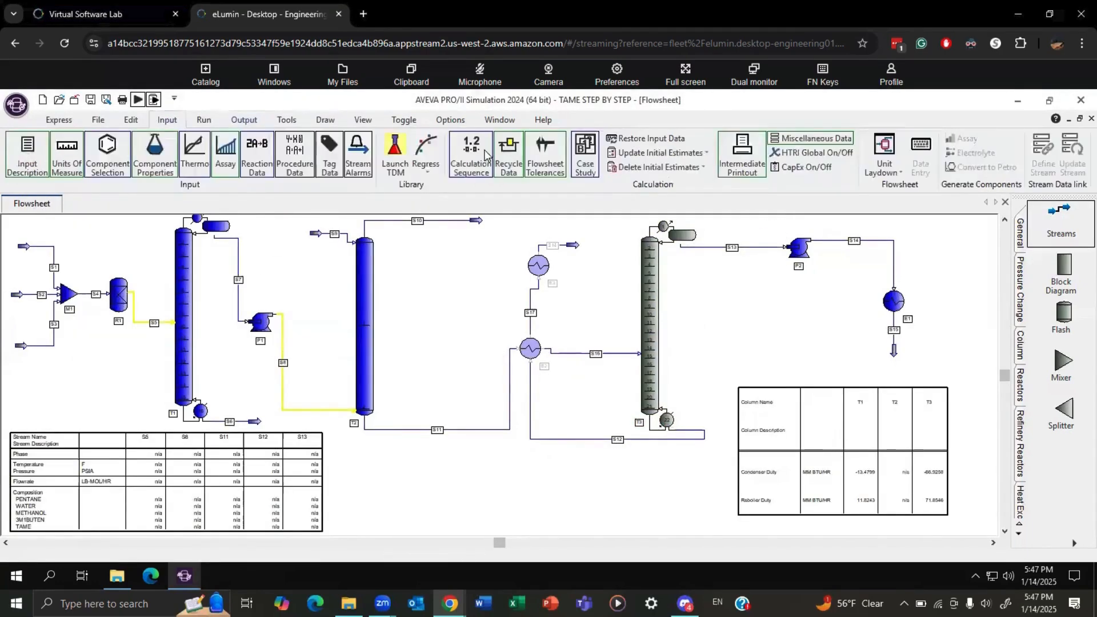
click(585, 154)
click(44, 157)
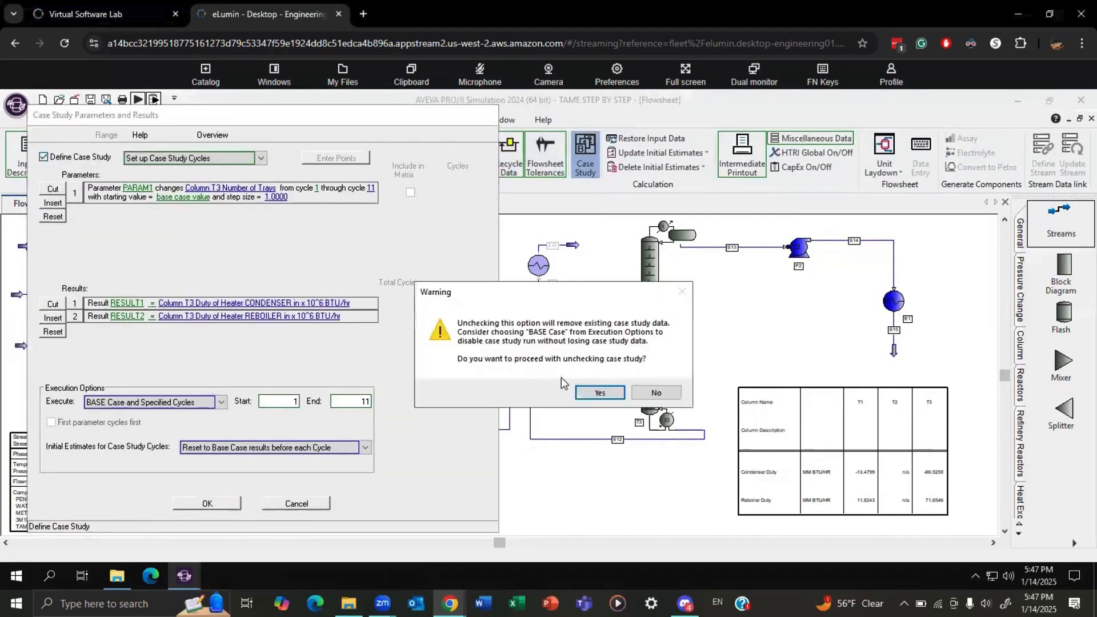
click(599, 393)
click(209, 504)
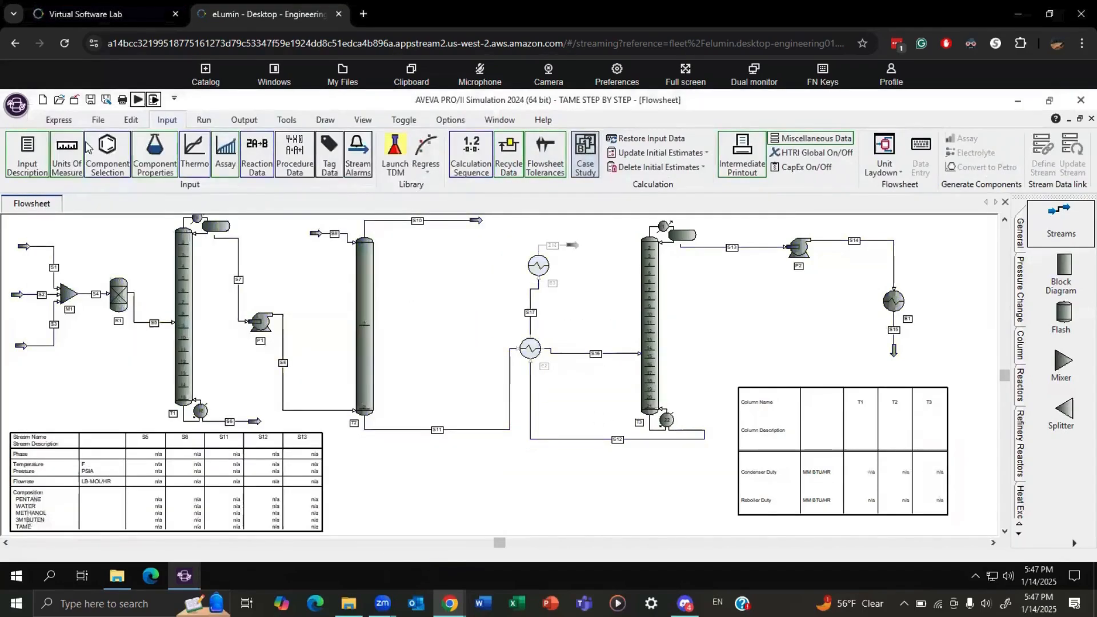
click(139, 101)
click(364, 378)
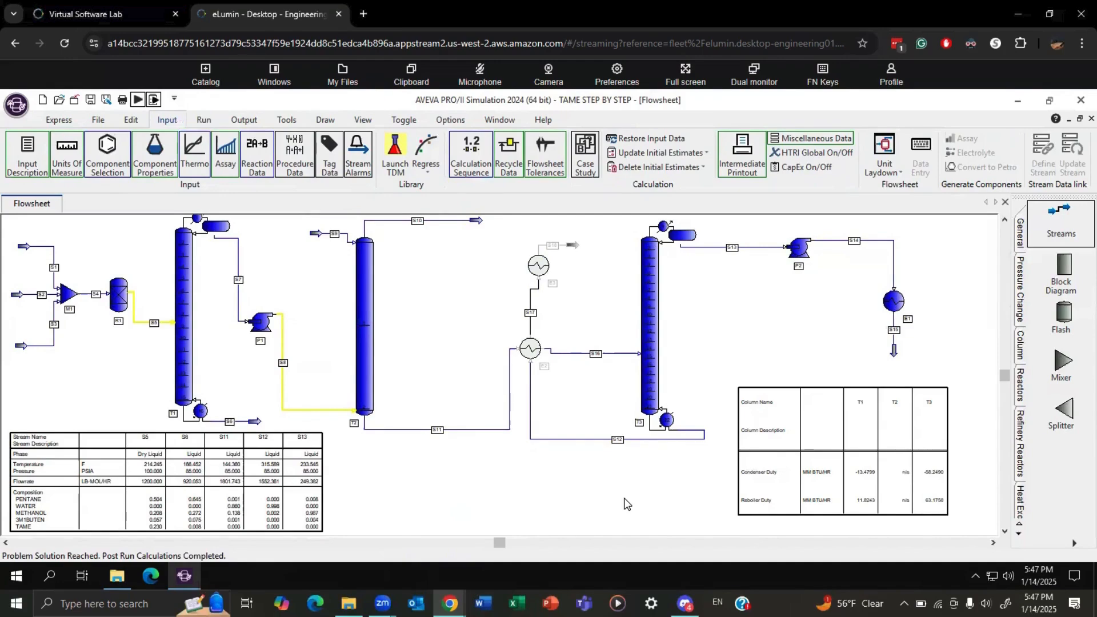
Enable a new case study and choose column T3 as the unit that PARAM1 changes.
click(585, 153)
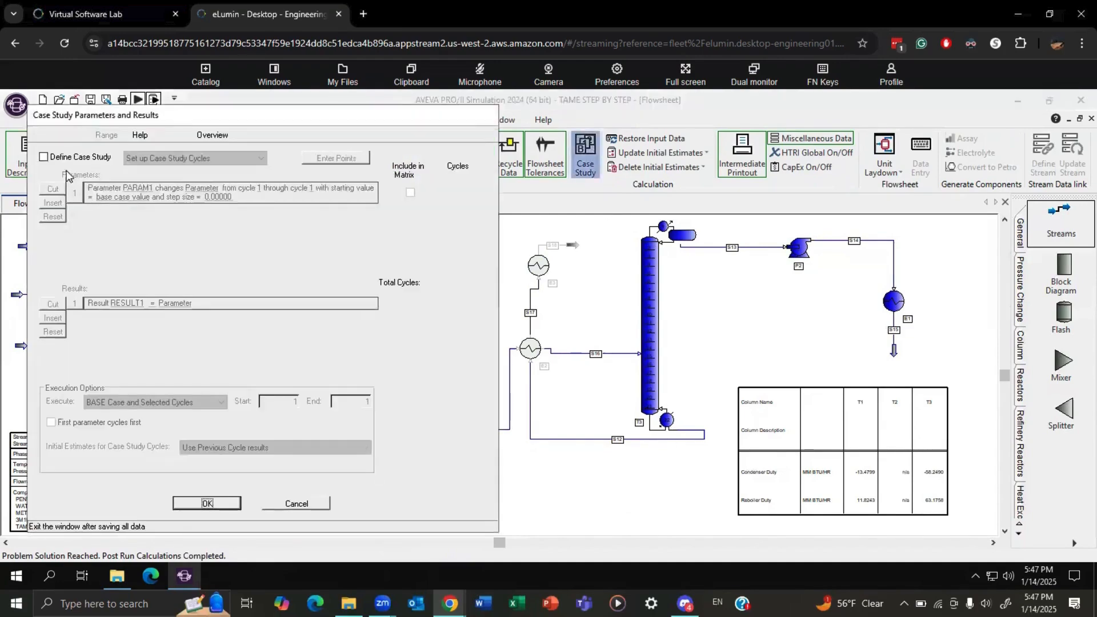
click(44, 156)
click(202, 188)
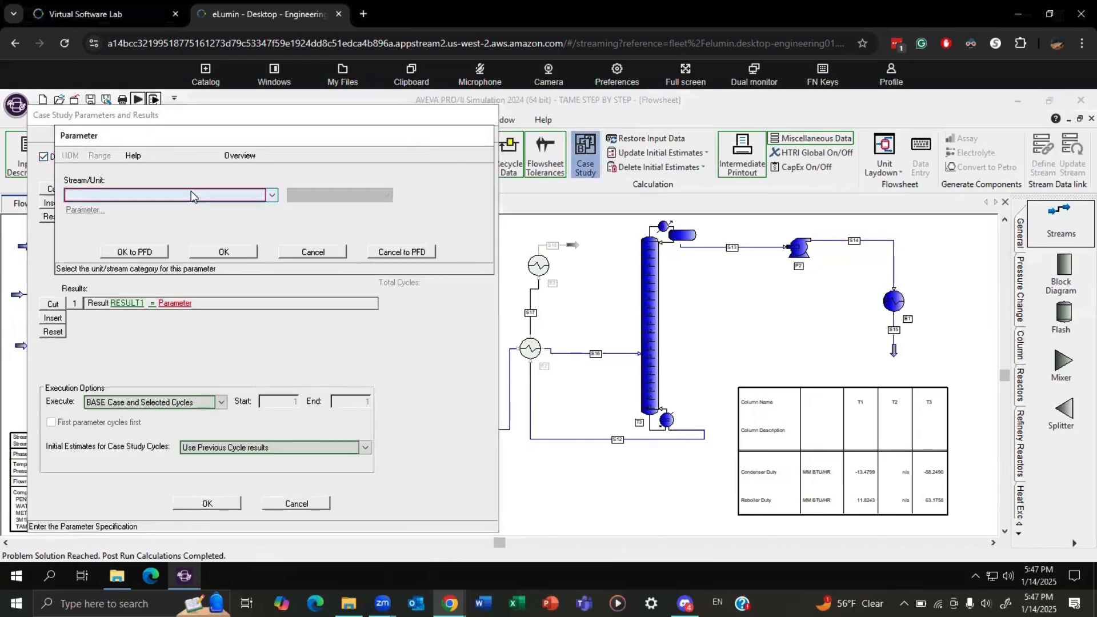
click(190, 194)
click(143, 218)
click(294, 195)
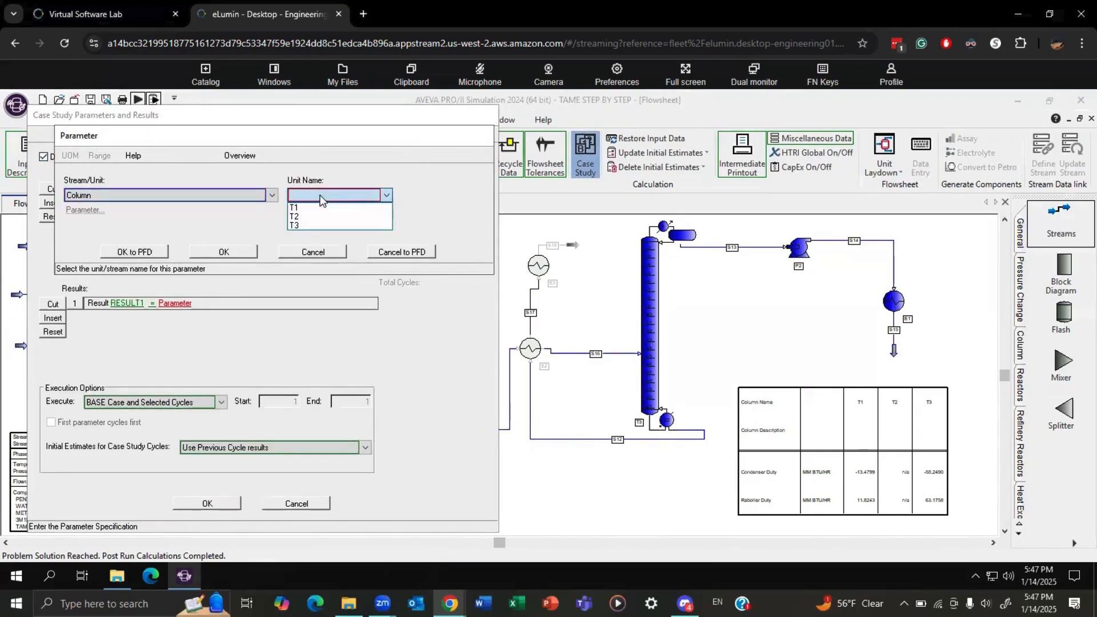
click(309, 223)
Define the column parameter for PARAM1 as the tray location of feed stream S16.
click(75, 210)
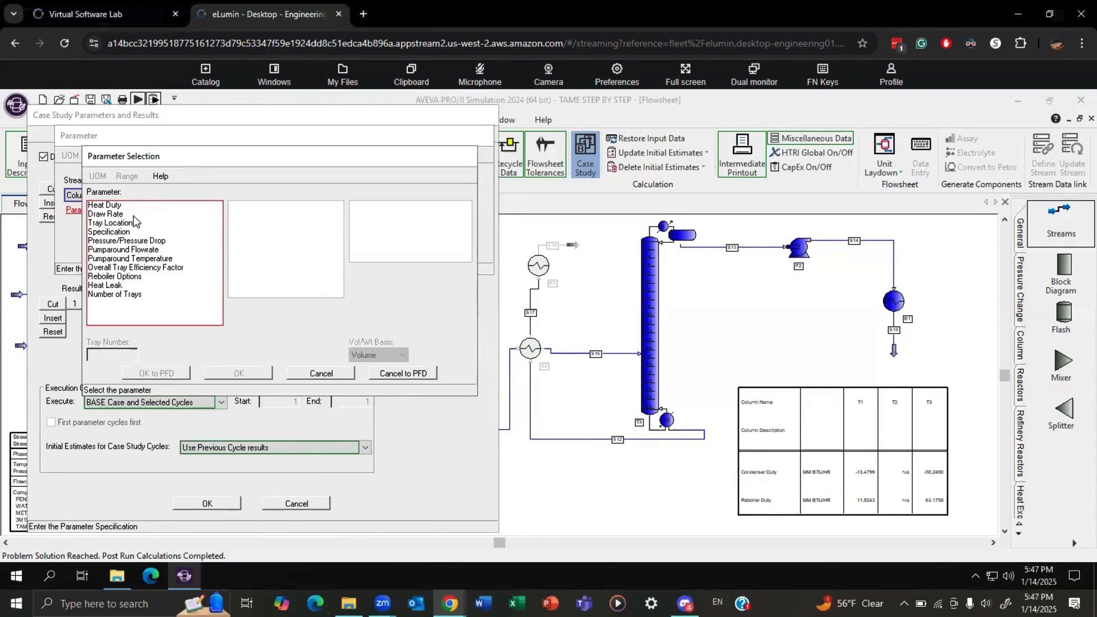
click(123, 223)
click(338, 207)
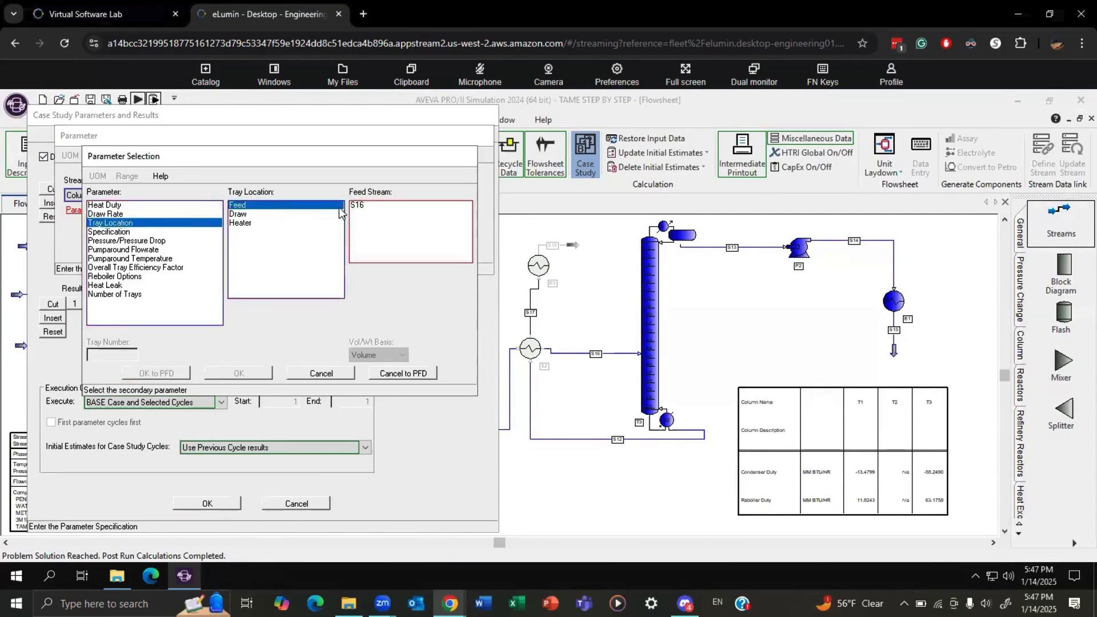
click(368, 205)
click(240, 374)
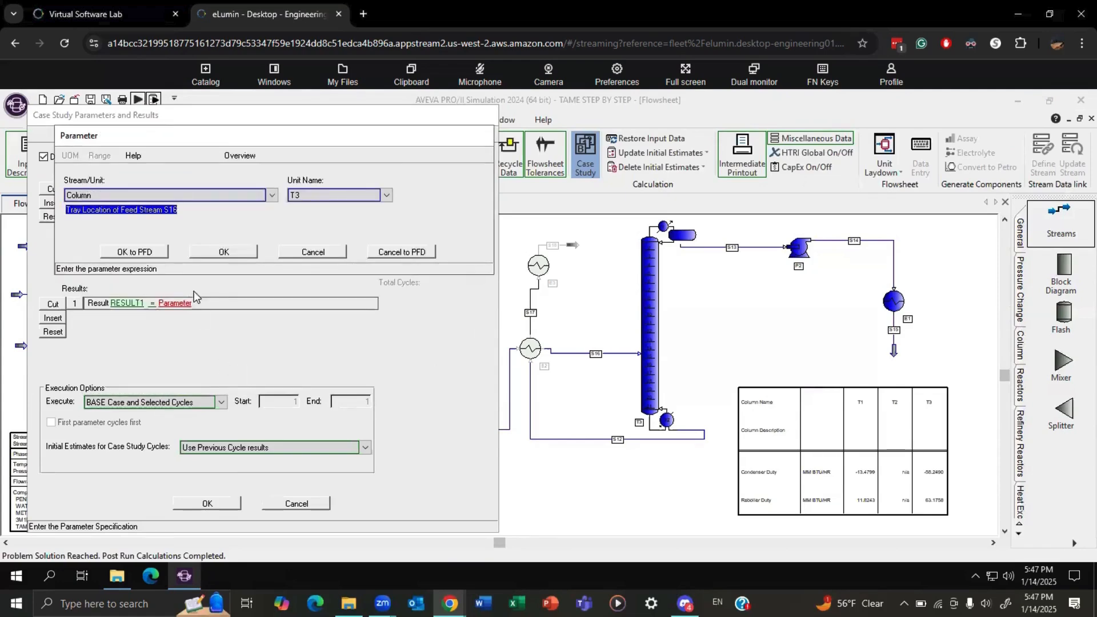
click(226, 254)
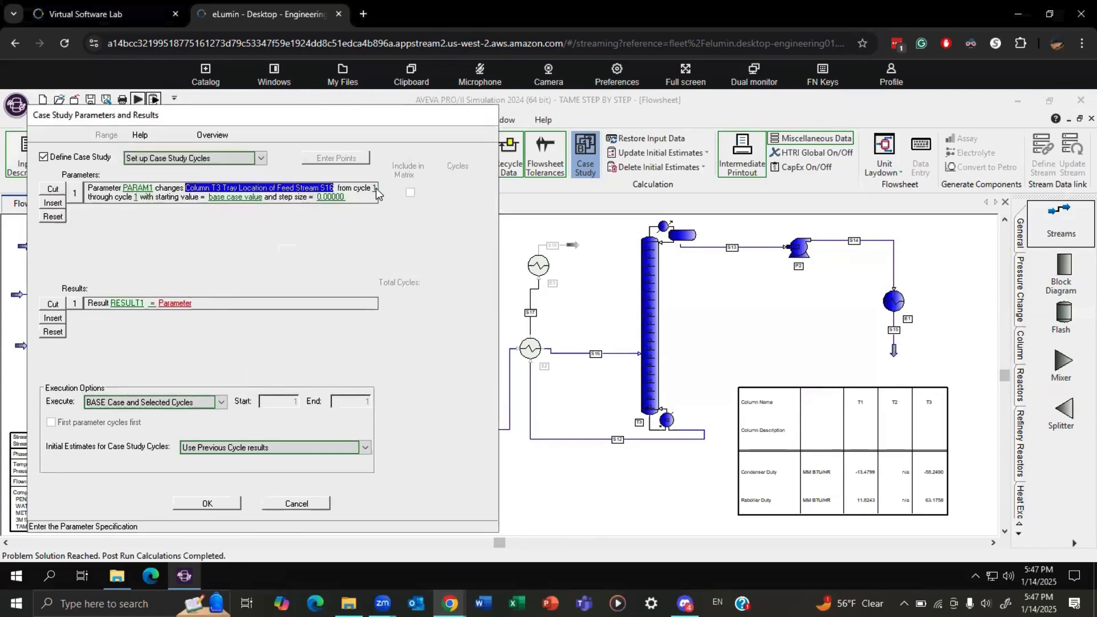
Set PARAM1 to run from cycle 1 through cycle 6 with a step size of 1.
click(375, 189)
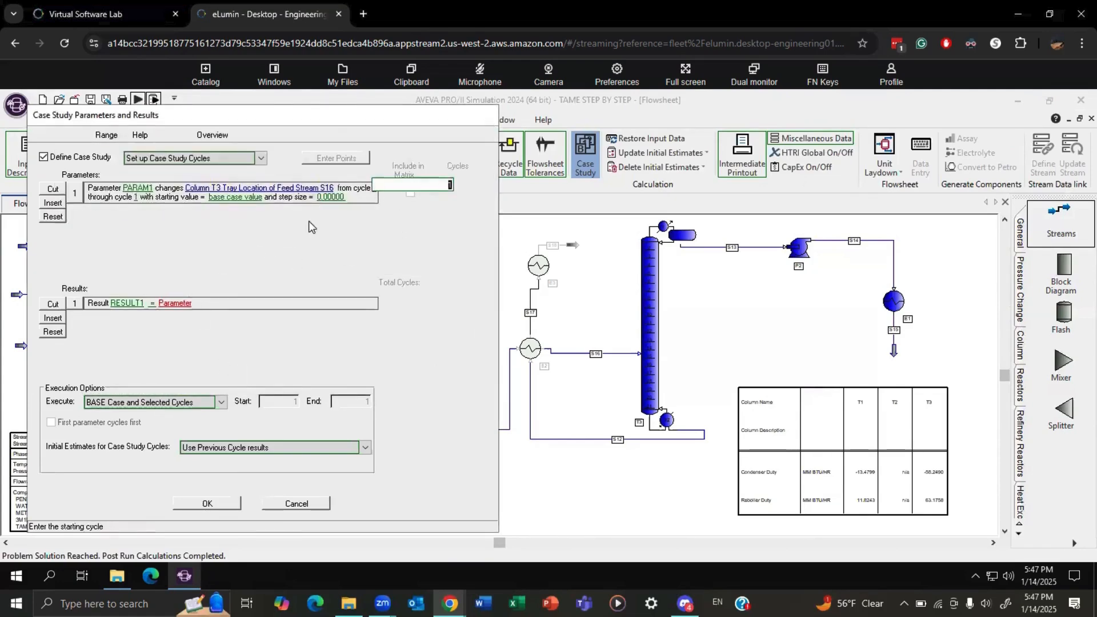
click(136, 197)
text(6)
click(337, 197)
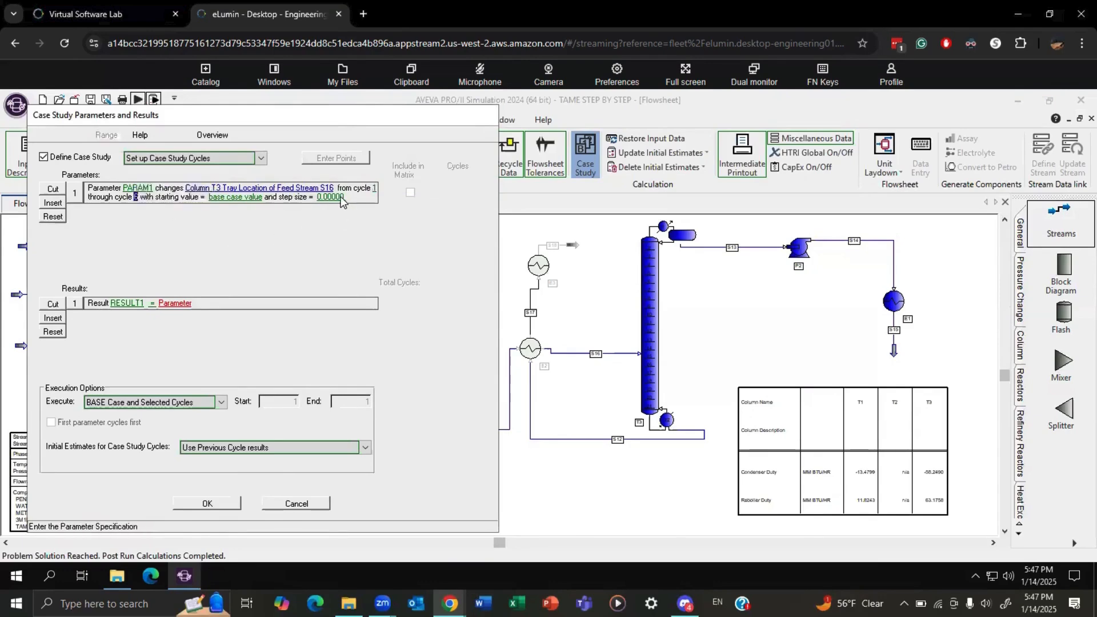
drag(219, 197, 283, 195)
text(1)
click(122, 236)
Define case study result RESULT1 as the reflux ratio of column T3 on a mole basis.
click(170, 304)
click(160, 198)
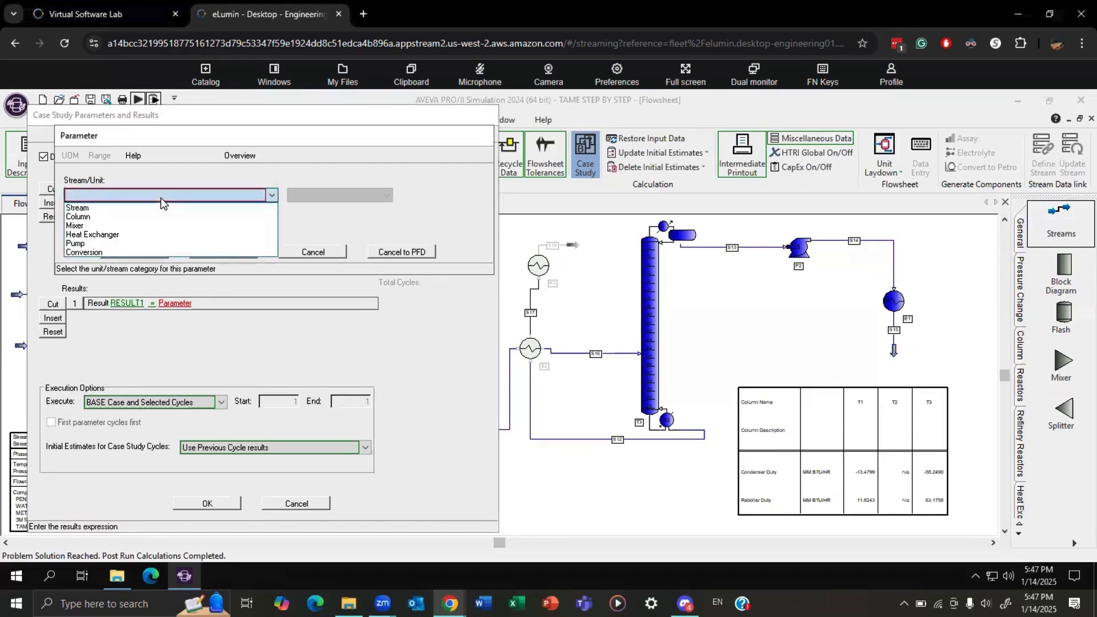
click(143, 215)
click(339, 197)
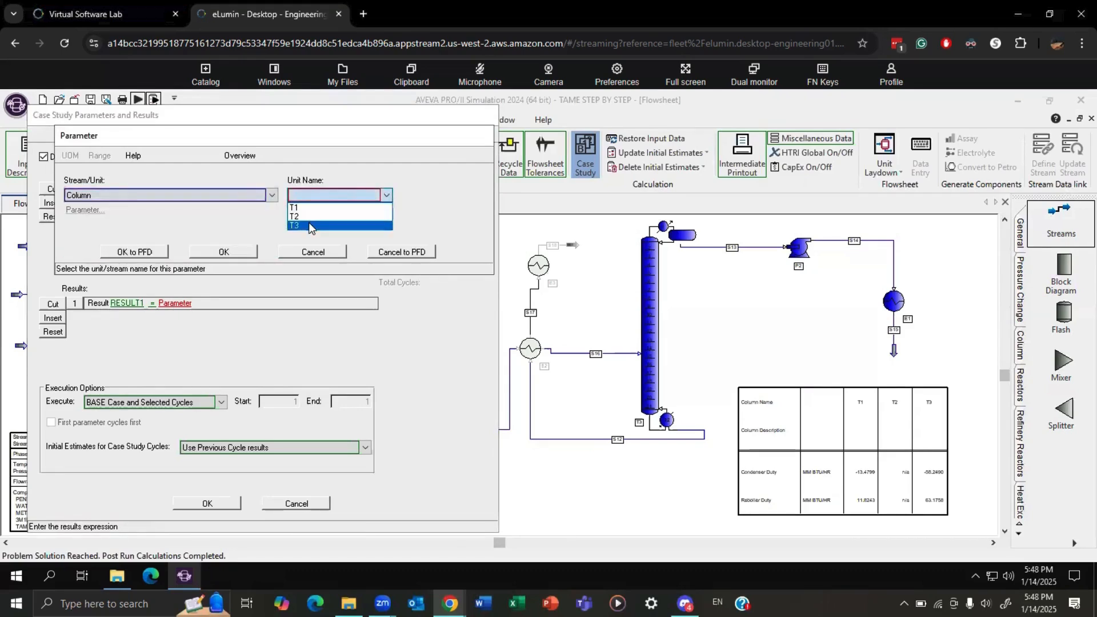
click(311, 219)
click(86, 210)
click(205, 206)
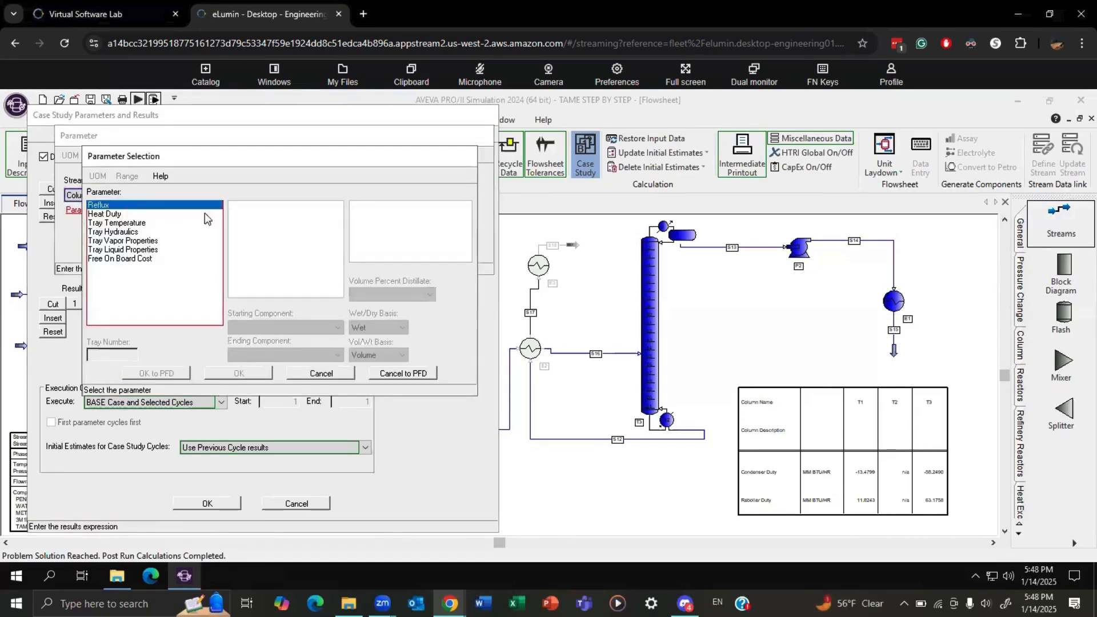
click(256, 207)
click(247, 372)
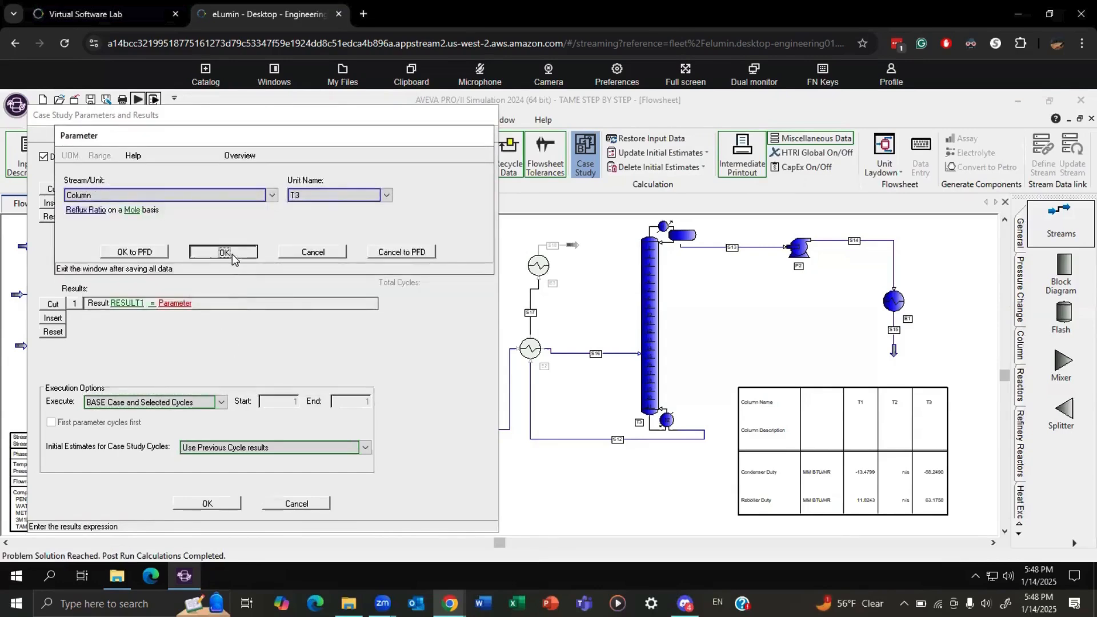
click(232, 254)
Set execution to BASE Case and Specified Cycles, with initial estimates reset to Base Case results before each cycle.
click(197, 403)
click(161, 435)
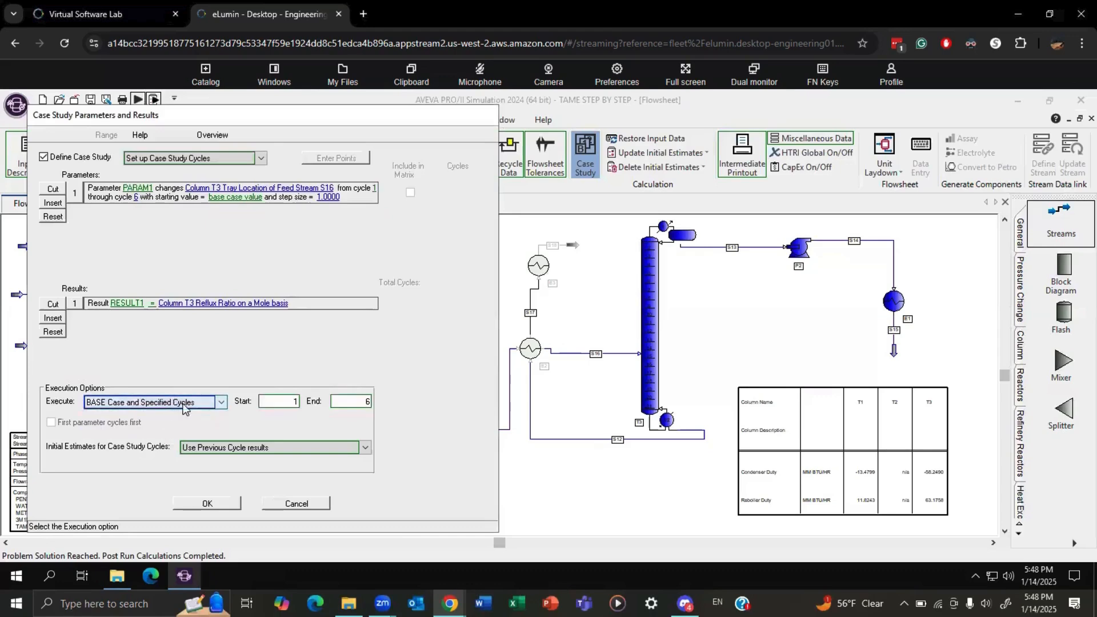
click(219, 450)
click(222, 469)
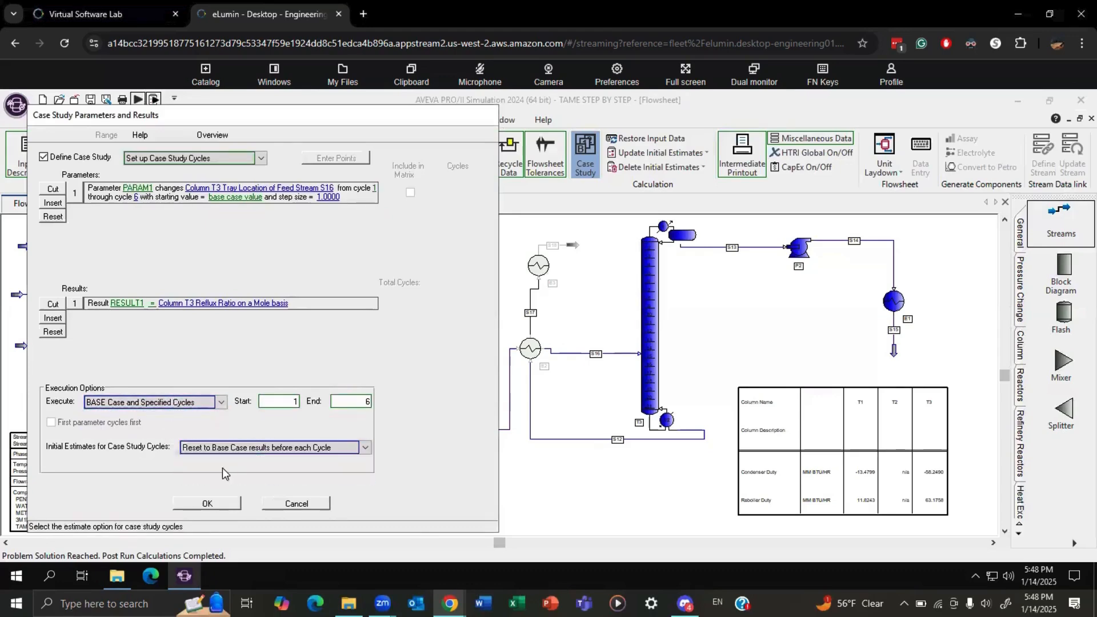
Accept the feed tray case study setup and rerun the simulation.
click(206, 504)
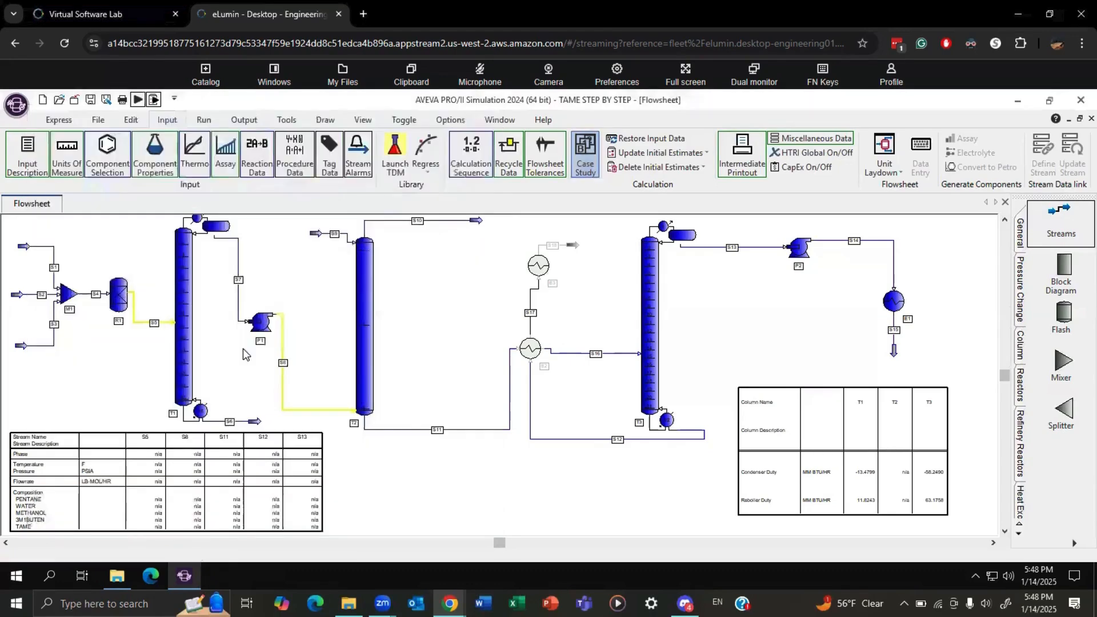
click(157, 147)
click(381, 379)
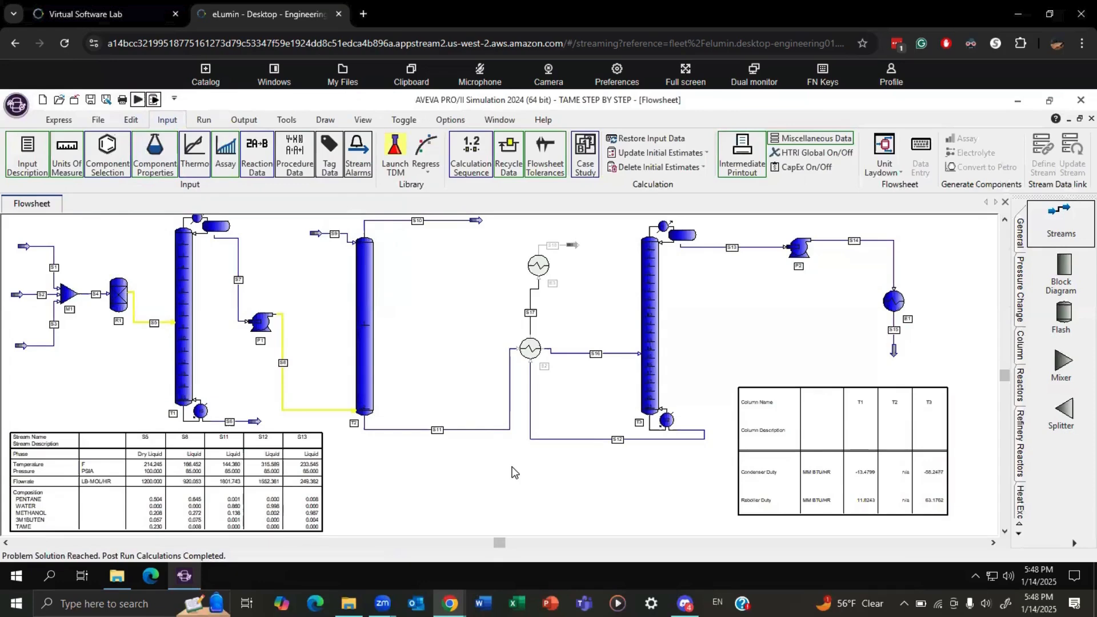
Assign PARAM1 to the X-Axis of the REFLUX case study plot.
click(244, 120)
click(622, 153)
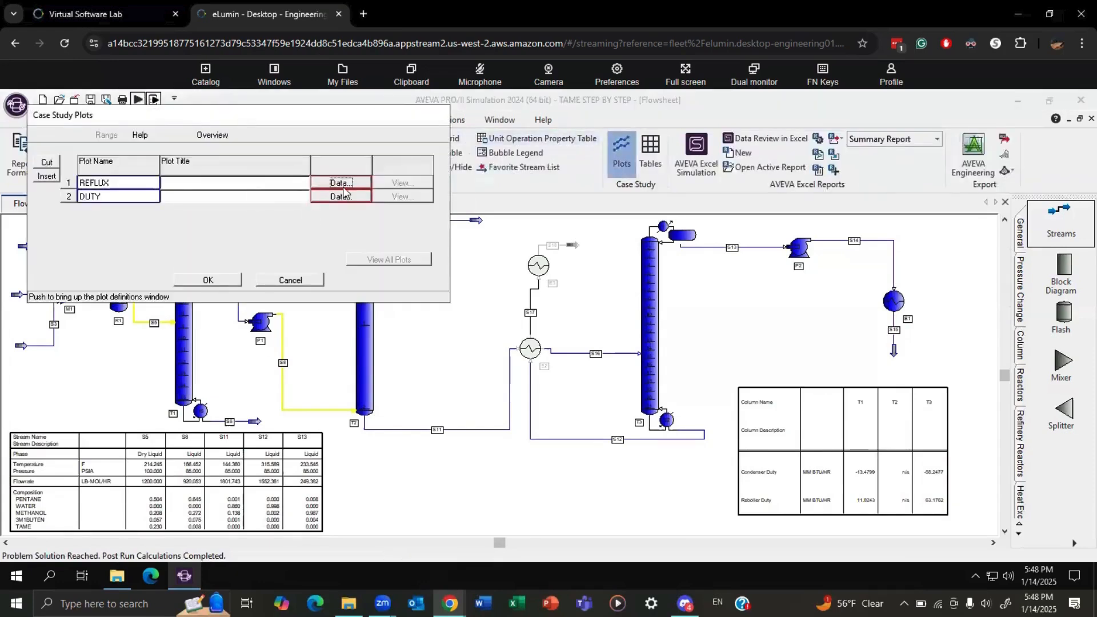
click(343, 180)
click(165, 244)
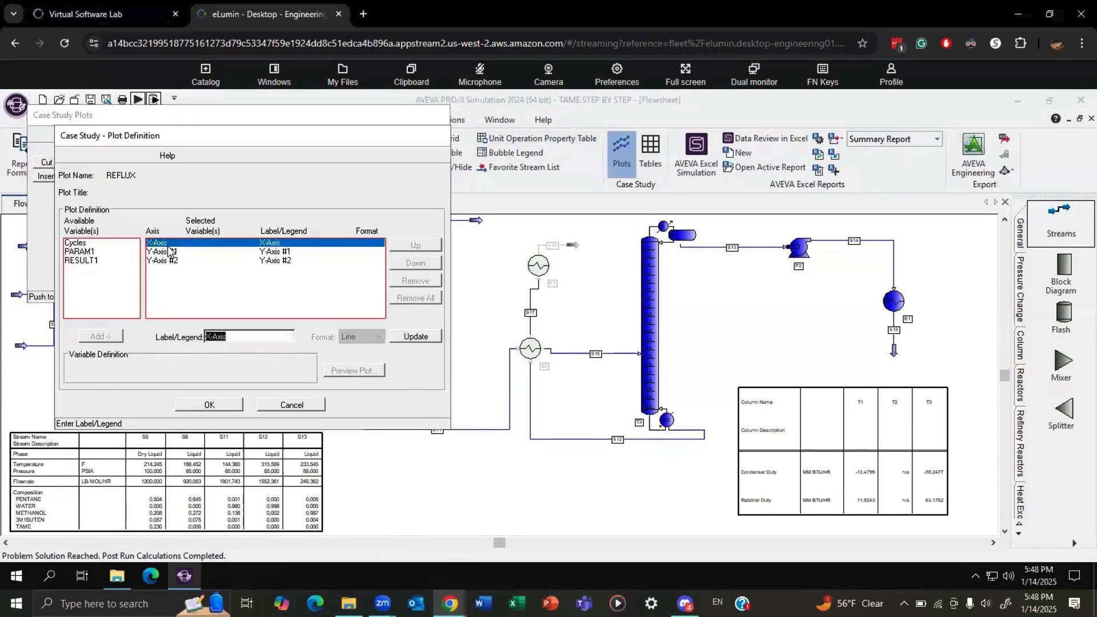
click(83, 245)
click(86, 251)
click(110, 336)
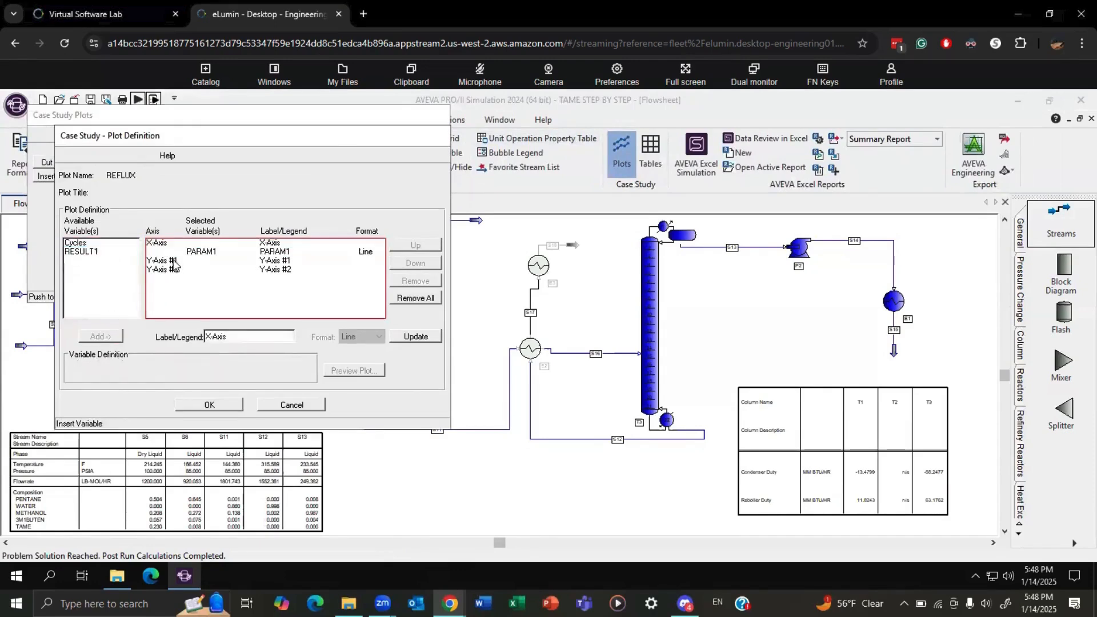
Assign RESULT1 to Y-Axis #1 of the REFLUX plot and display all plots.
click(178, 261)
click(82, 251)
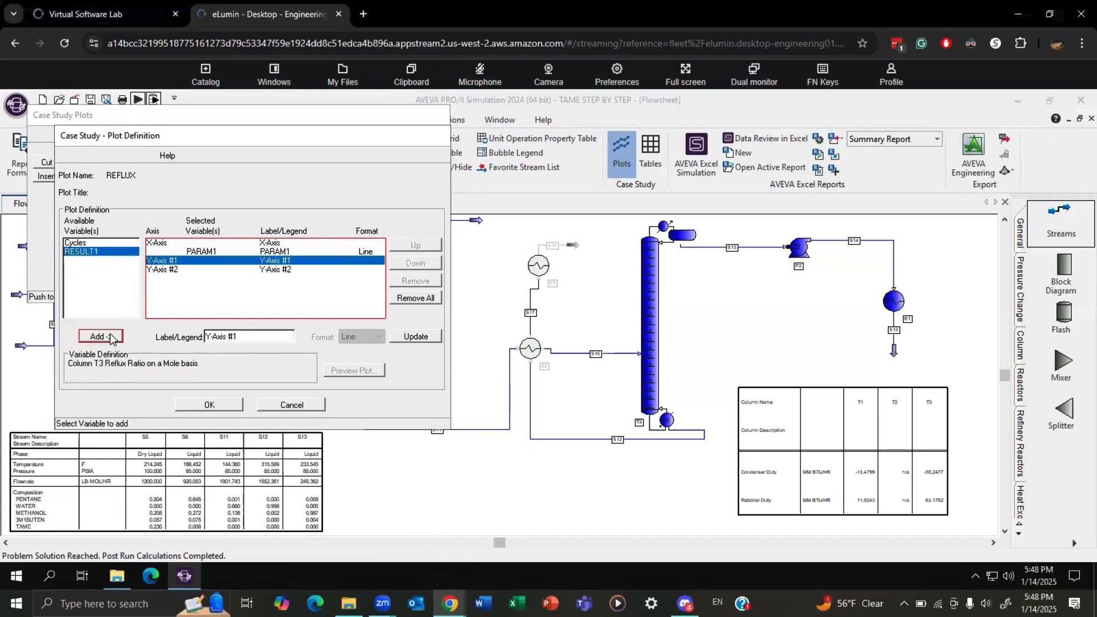
click(102, 336)
click(223, 405)
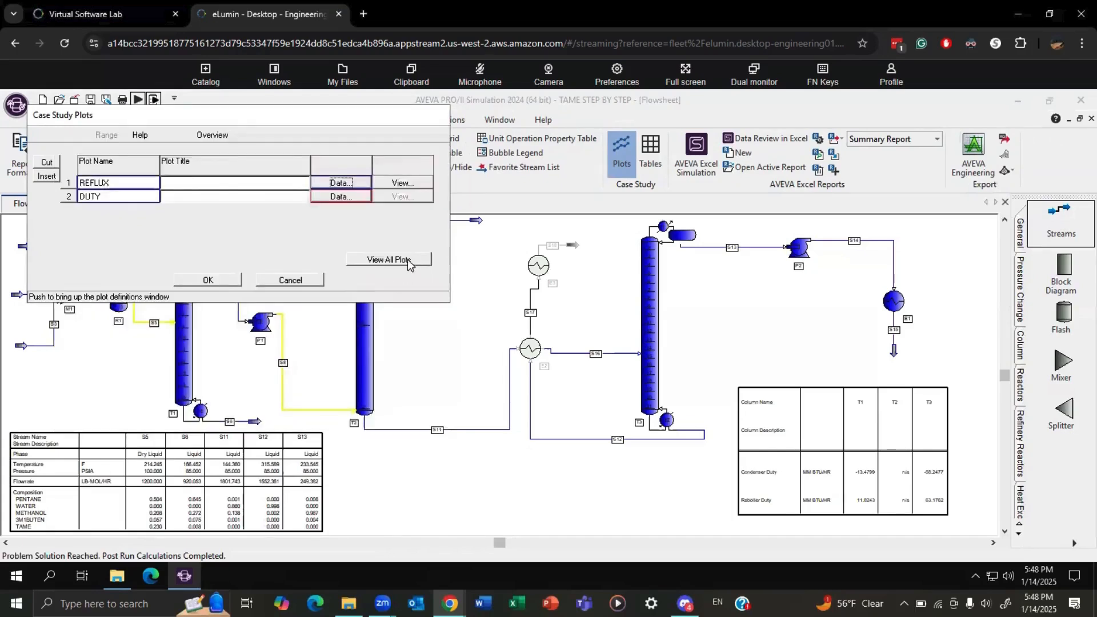
click(400, 260)
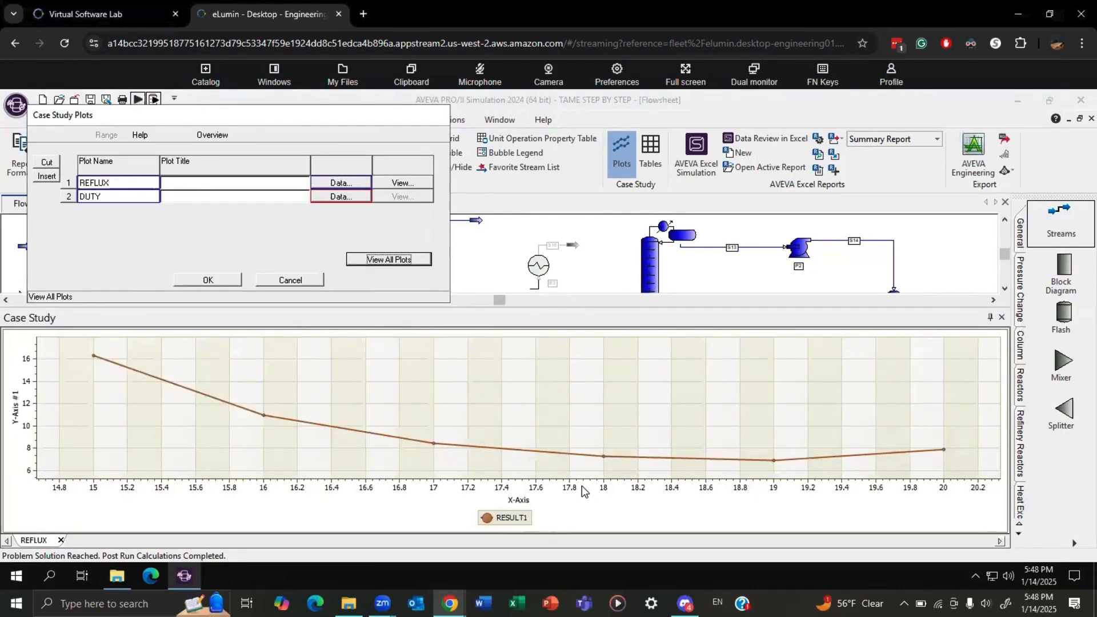
Accept the REFLUX plot definition, close the displayed plot and confirm deleting all case study plots.
click(207, 280)
click(1001, 317)
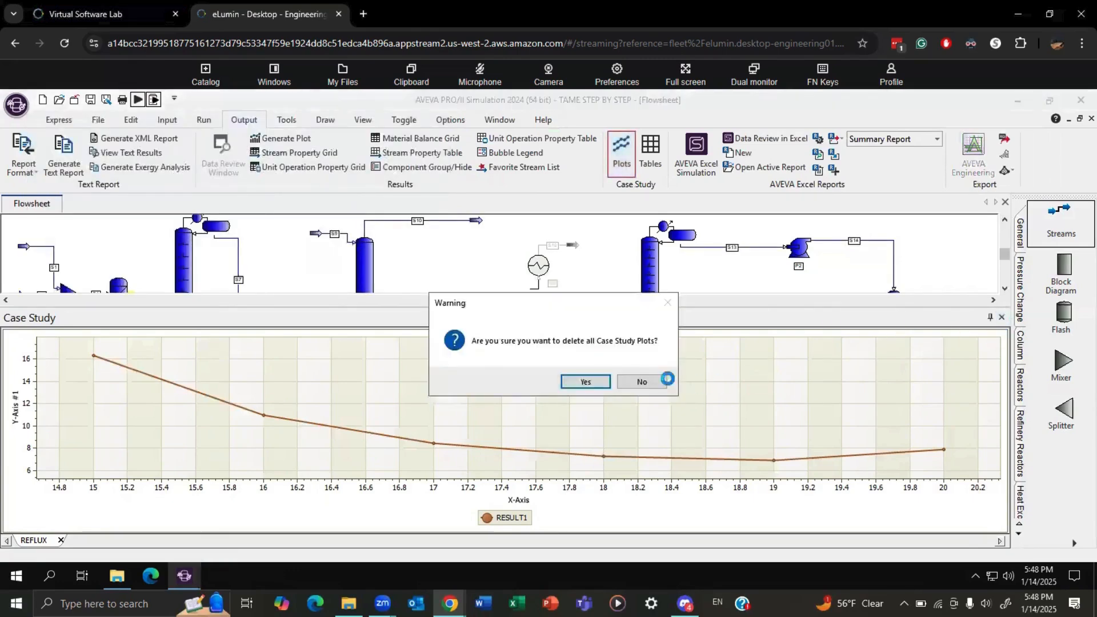
click(588, 379)
Redefine case study result RESULT1 as the condenser heat duty of column T3.
click(173, 120)
click(578, 154)
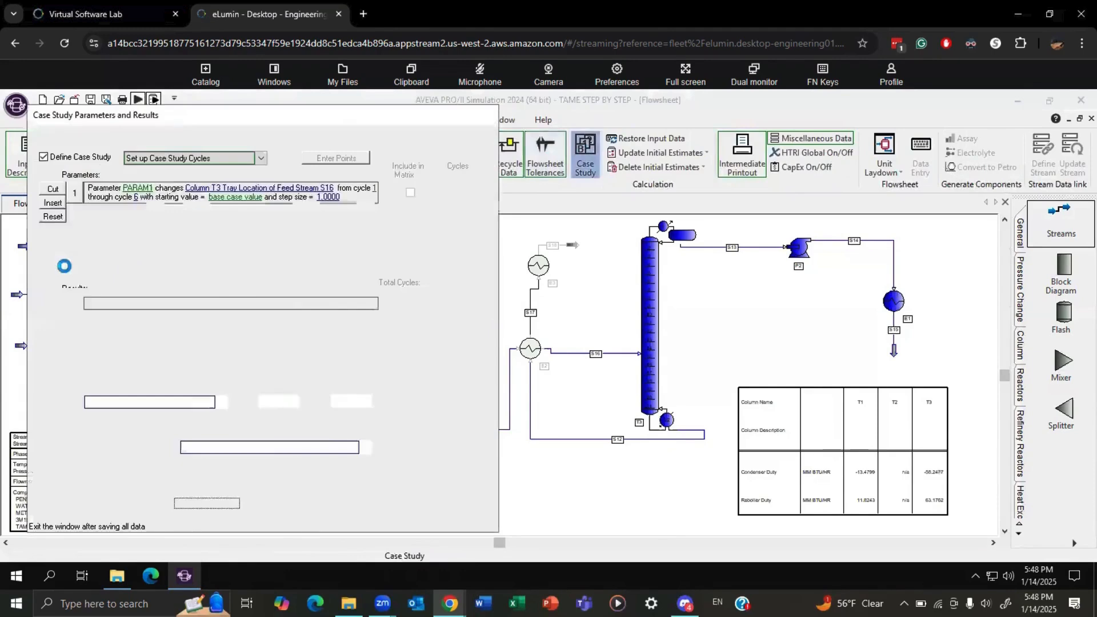
click(203, 303)
click(97, 211)
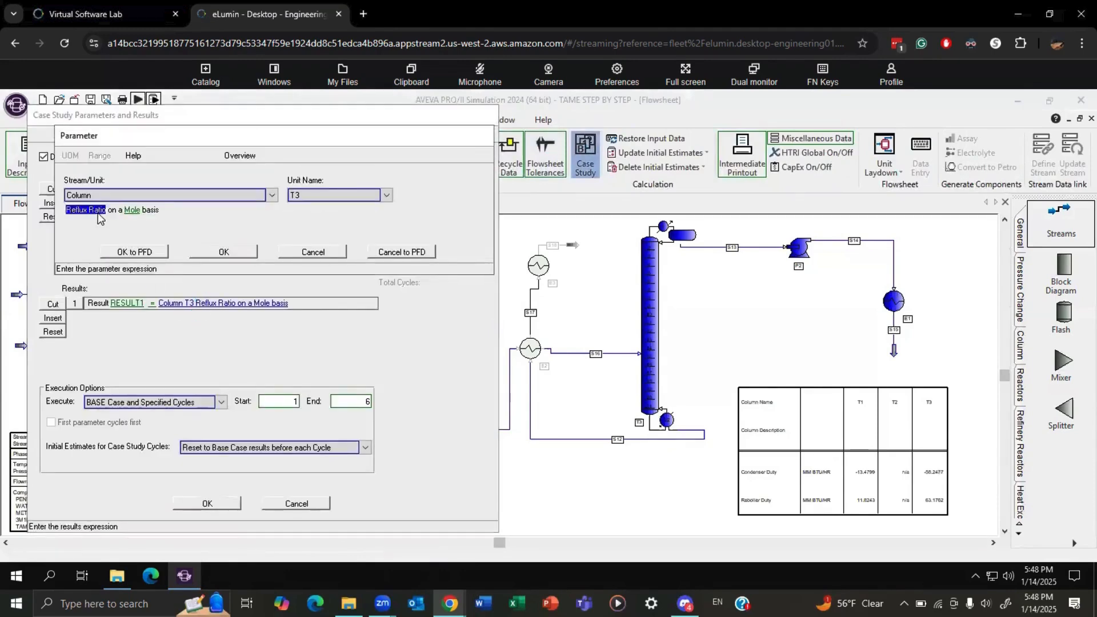
click(126, 214)
click(265, 207)
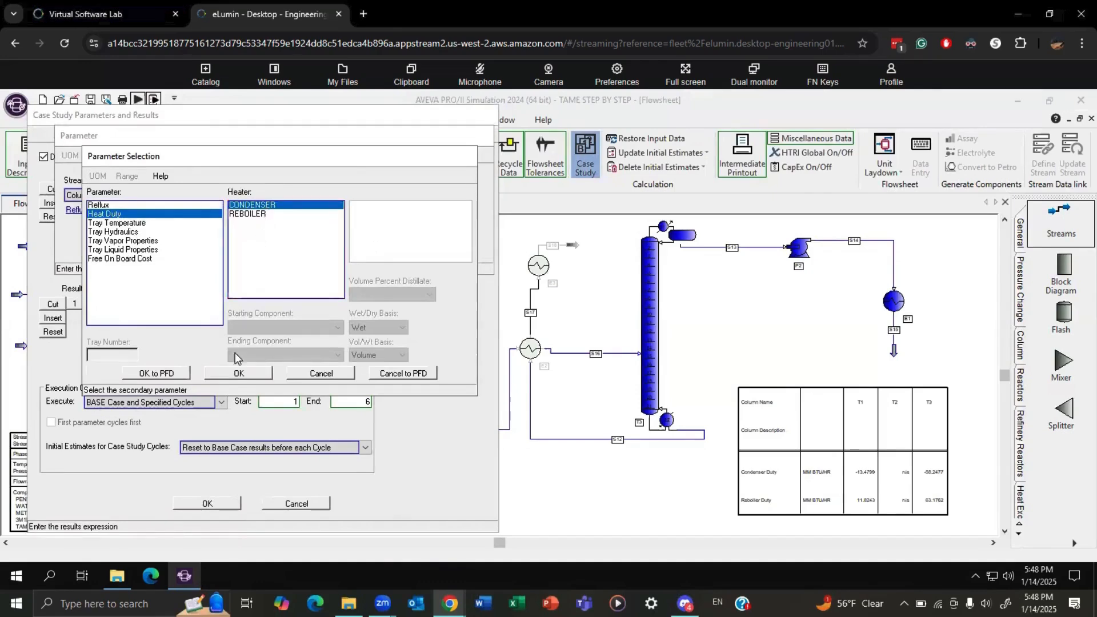
click(240, 373)
click(225, 248)
Insert a second case study result, RESULT2, and base it on column T3.
click(52, 317)
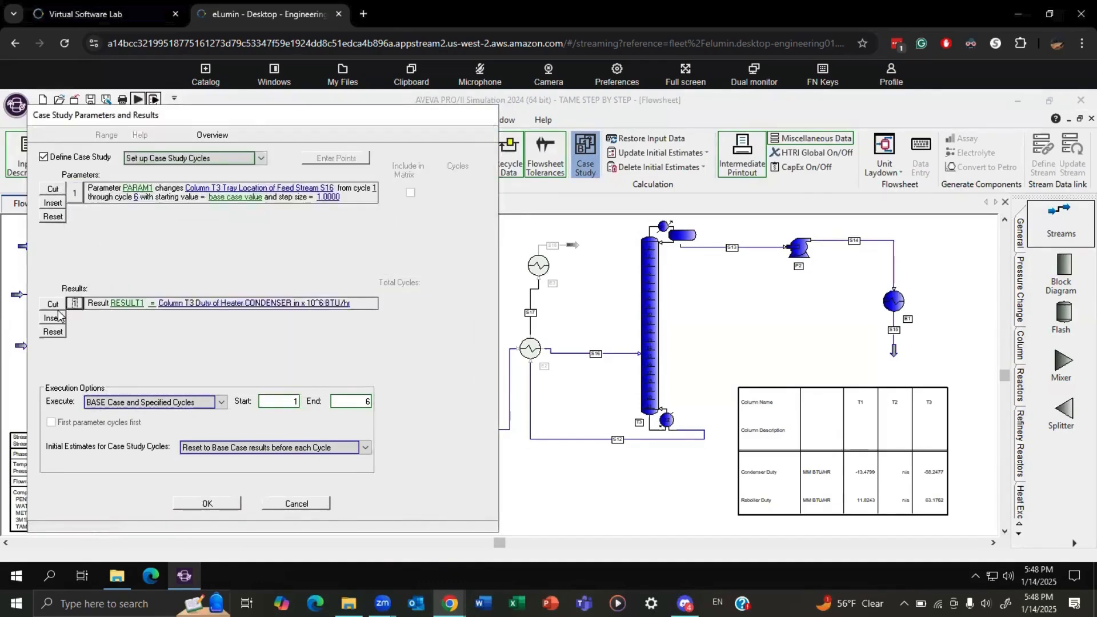
click(177, 316)
click(114, 195)
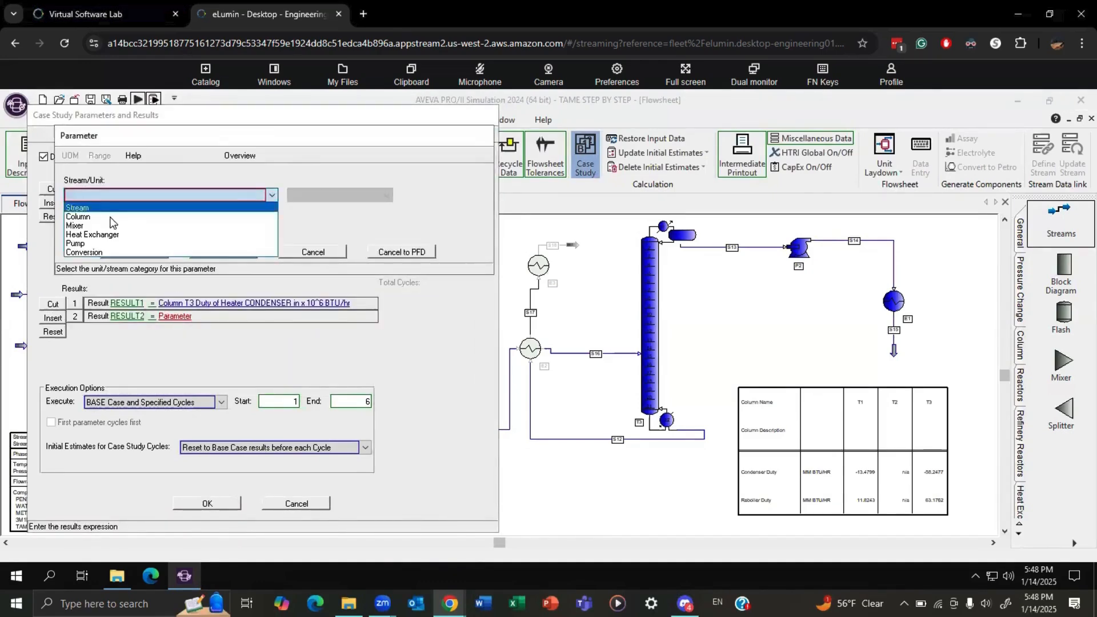
click(80, 210)
click(314, 195)
click(307, 222)
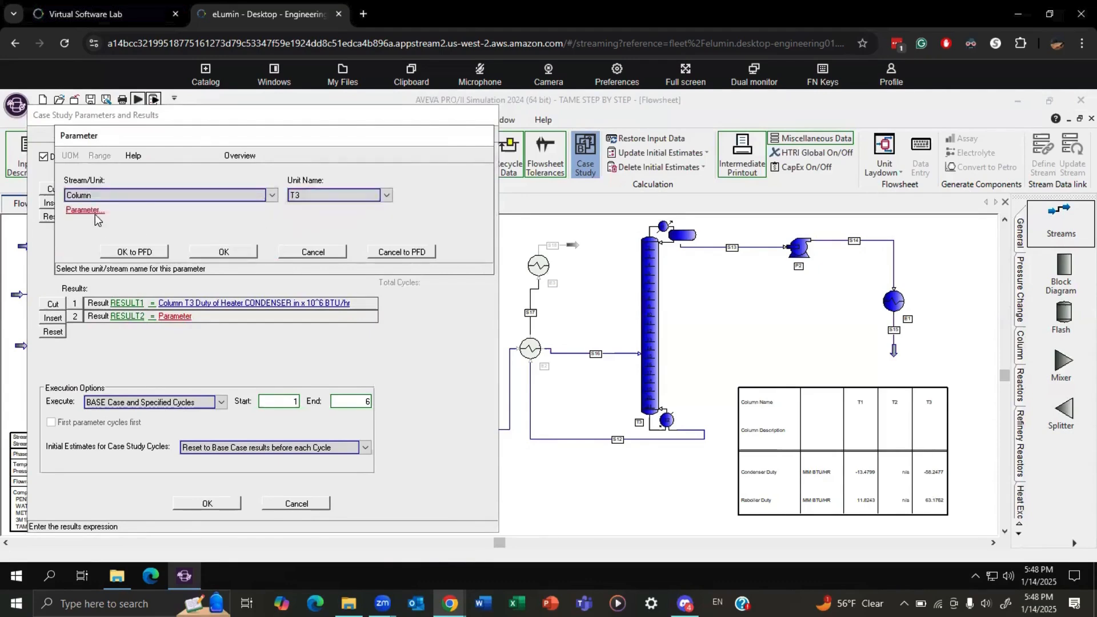
Define RESULT2 as the reboiler heat duty, accept the case study setup and run the simulation.
click(83, 210)
click(109, 214)
click(246, 214)
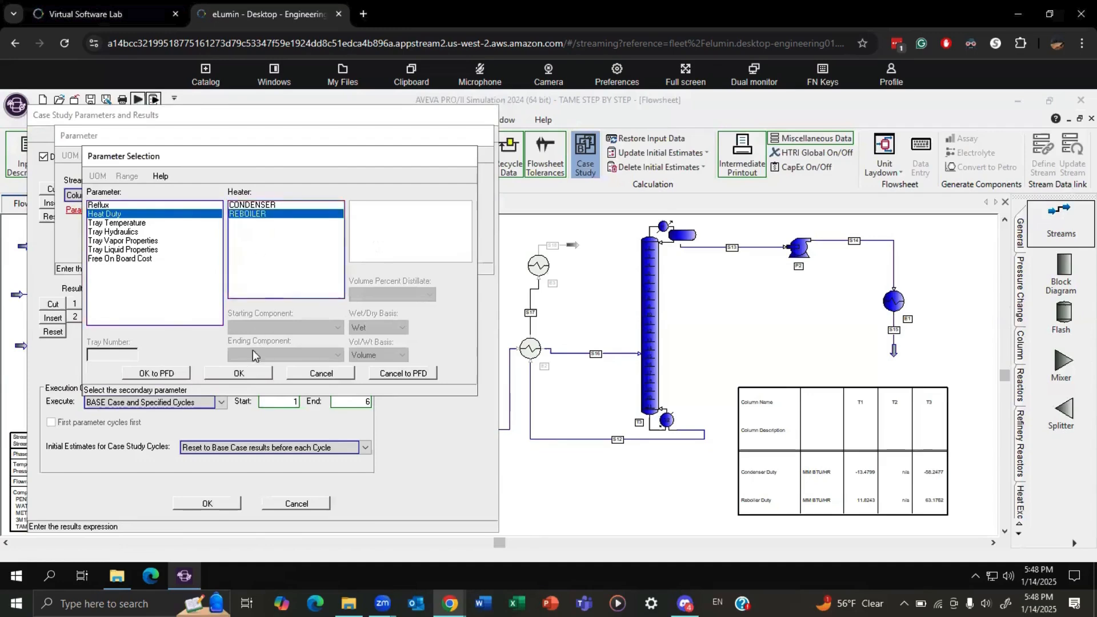
click(239, 373)
click(229, 252)
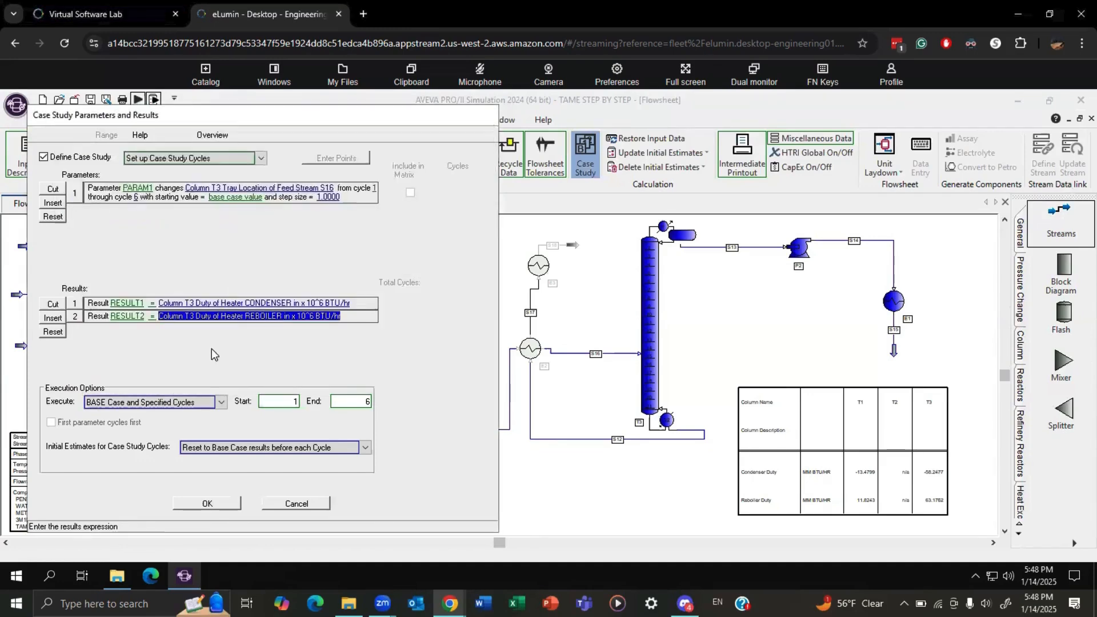
click(228, 504)
click(138, 99)
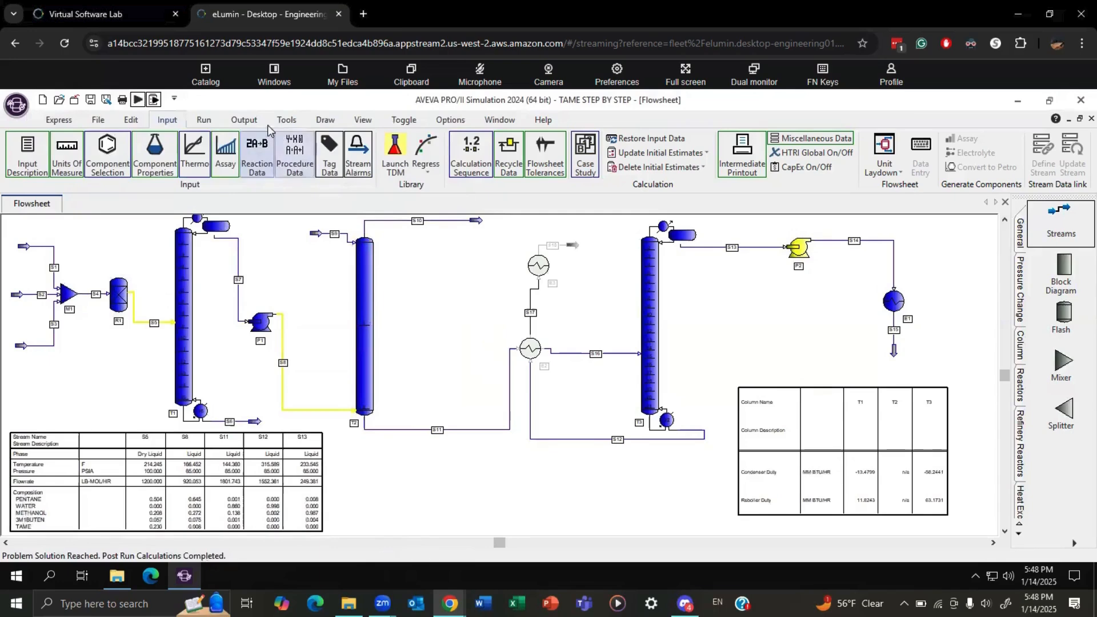
Open the data definition of case study plot DUTY and assign PARAM1 to its X-Axis.
click(244, 120)
click(622, 152)
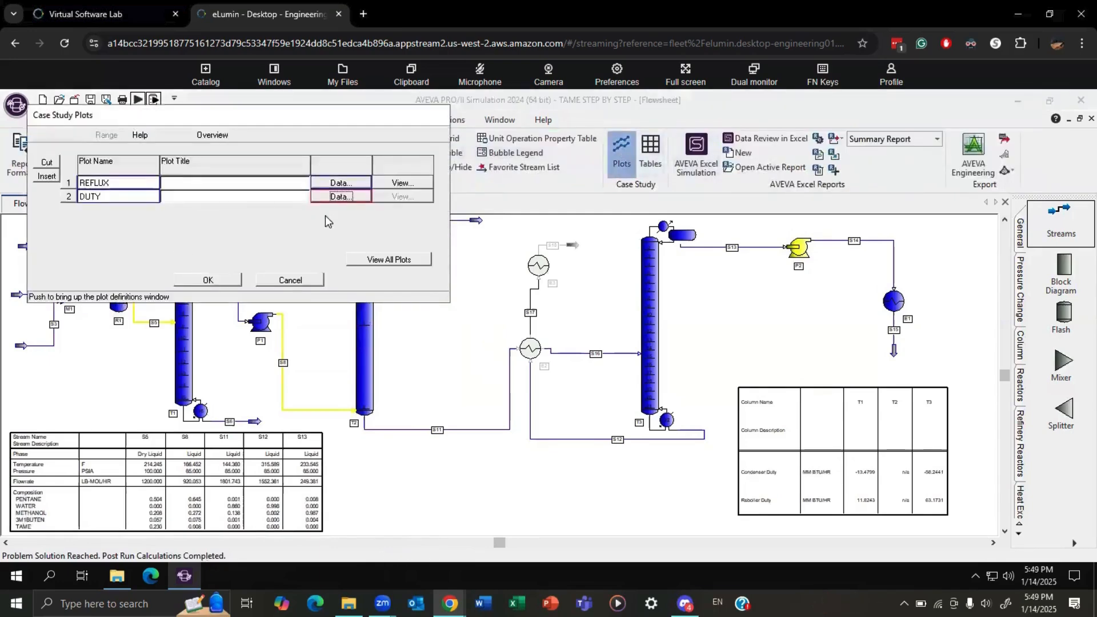
click(340, 197)
click(163, 243)
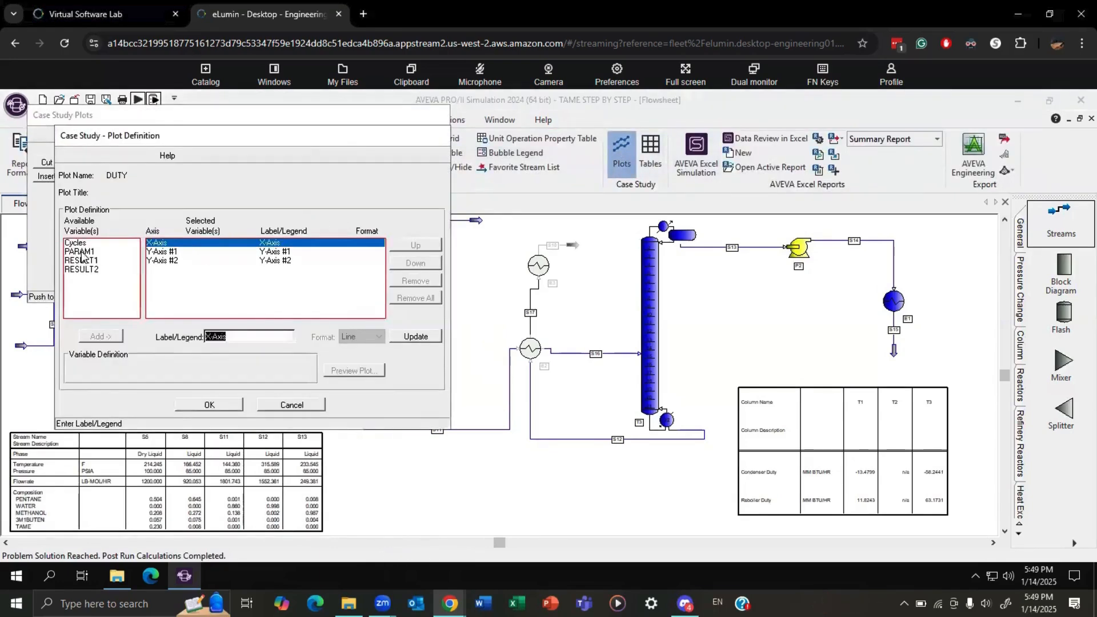
click(83, 251)
click(100, 336)
Assign RESULT1 to Y-Axis #1 and RESULT2 to Y-Axis #2 of the DUTY plot and accept the definition.
click(168, 261)
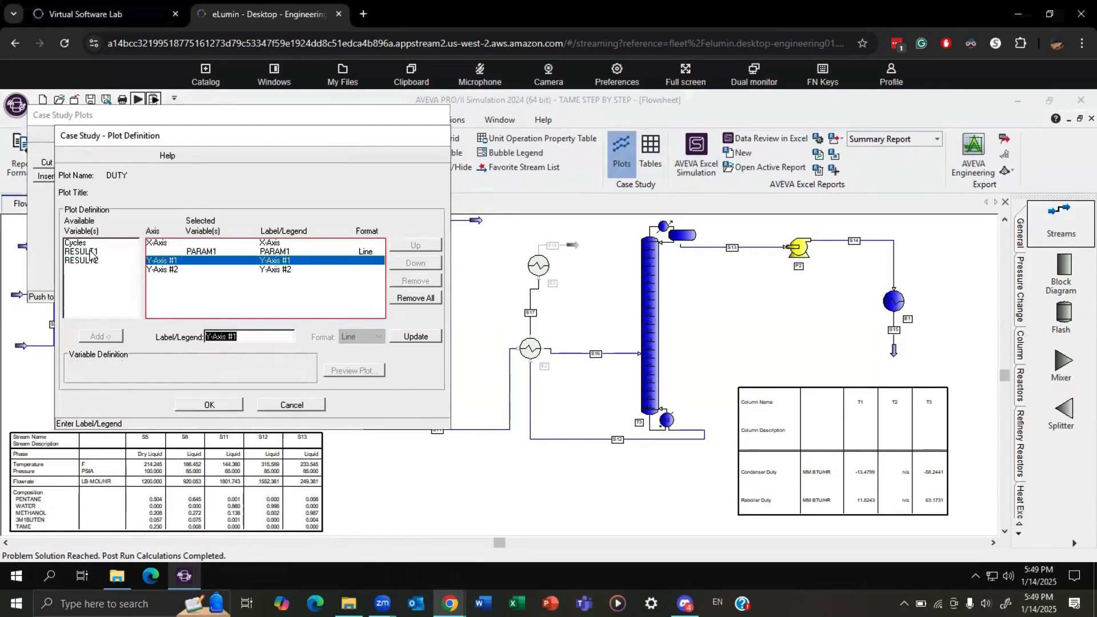
click(81, 251)
click(100, 336)
click(175, 279)
click(86, 252)
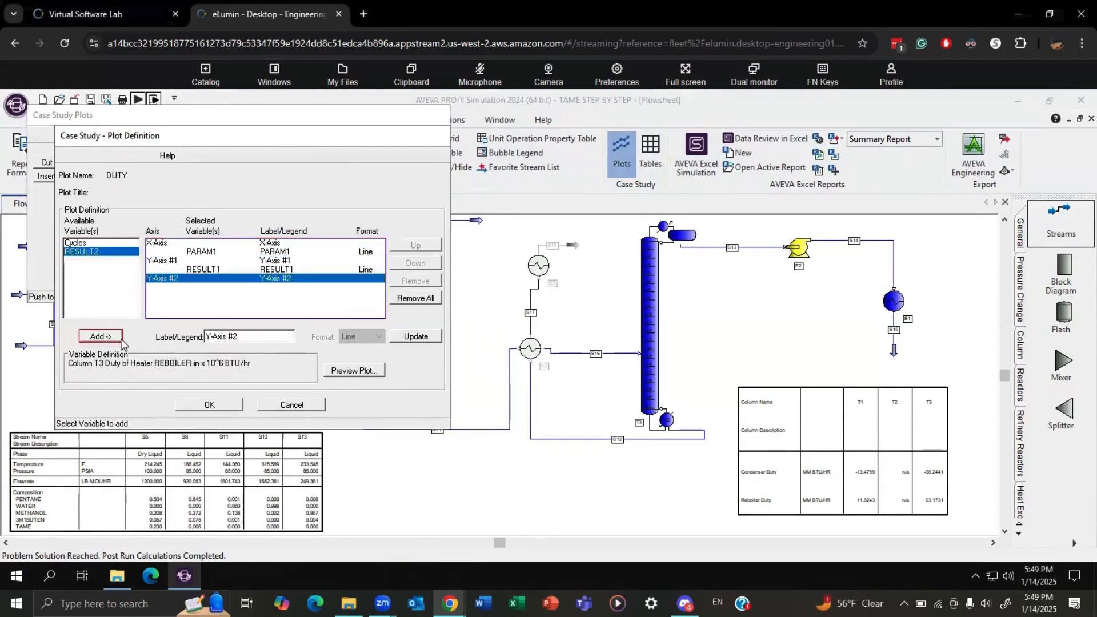
click(100, 336)
click(208, 405)
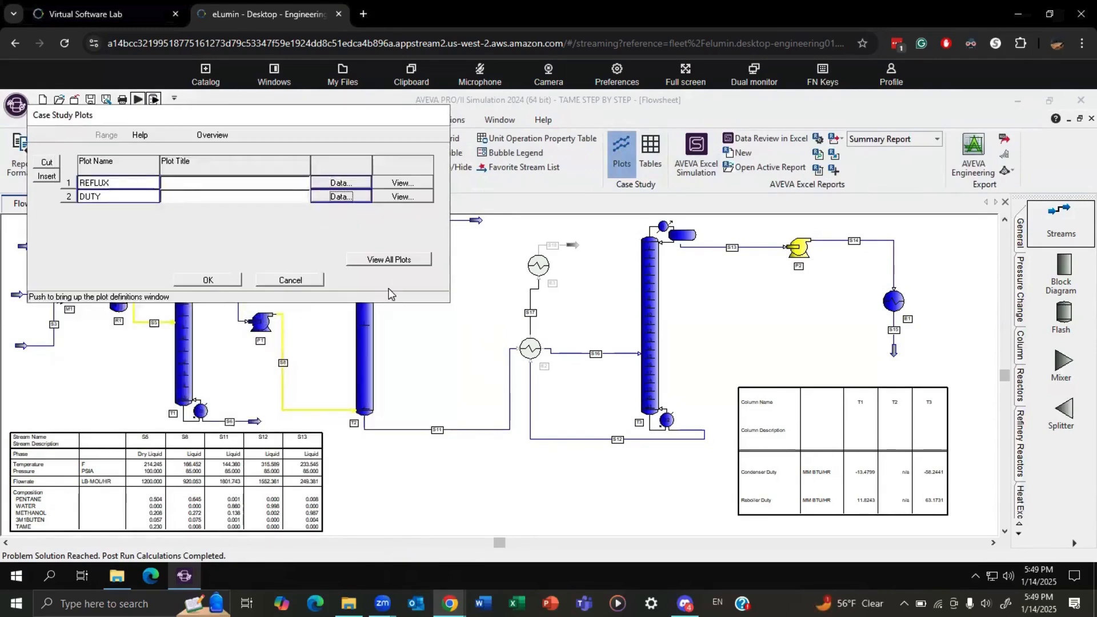
Display all case study plots, then close the plot display and confirm deleting all of them.
click(388, 259)
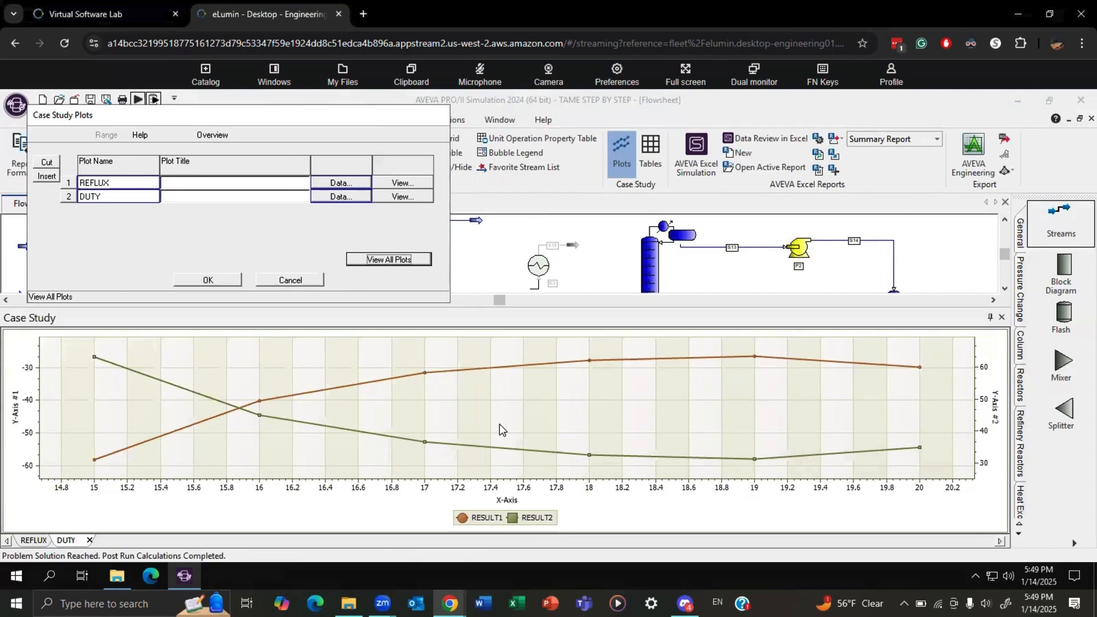
click(233, 280)
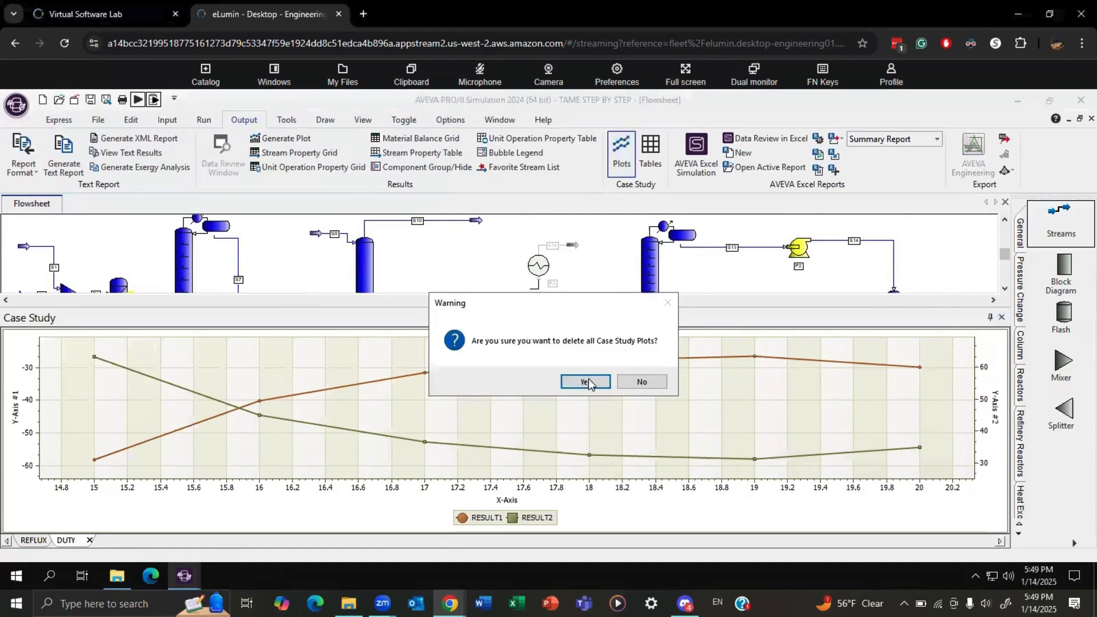
click(589, 382)
Disable the case study definition and accept the change.
click(167, 119)
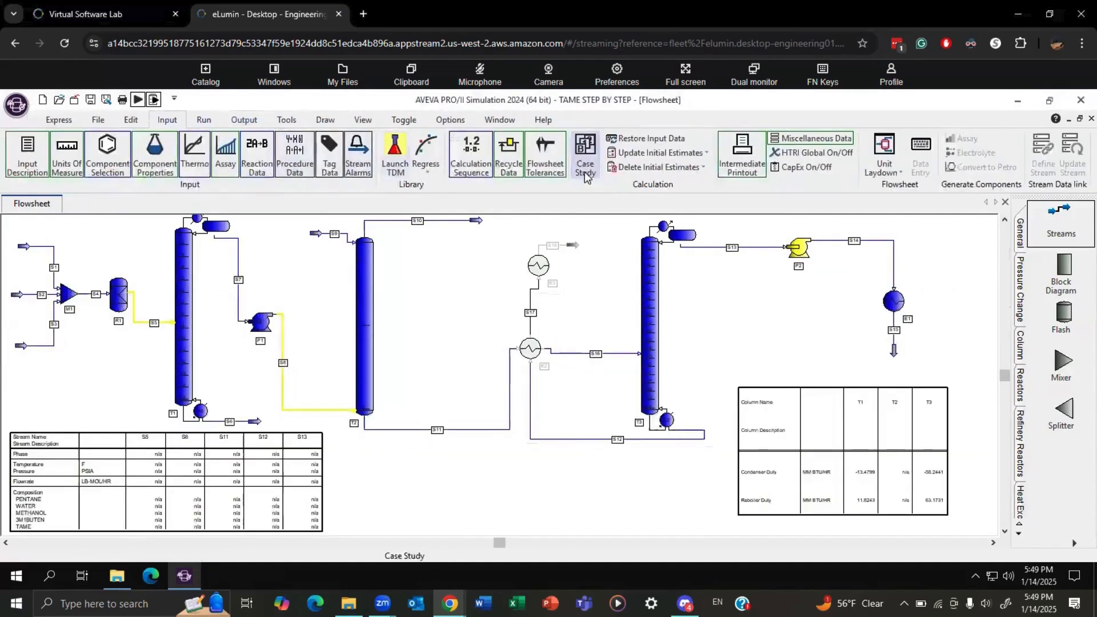
click(584, 173)
click(55, 155)
click(605, 395)
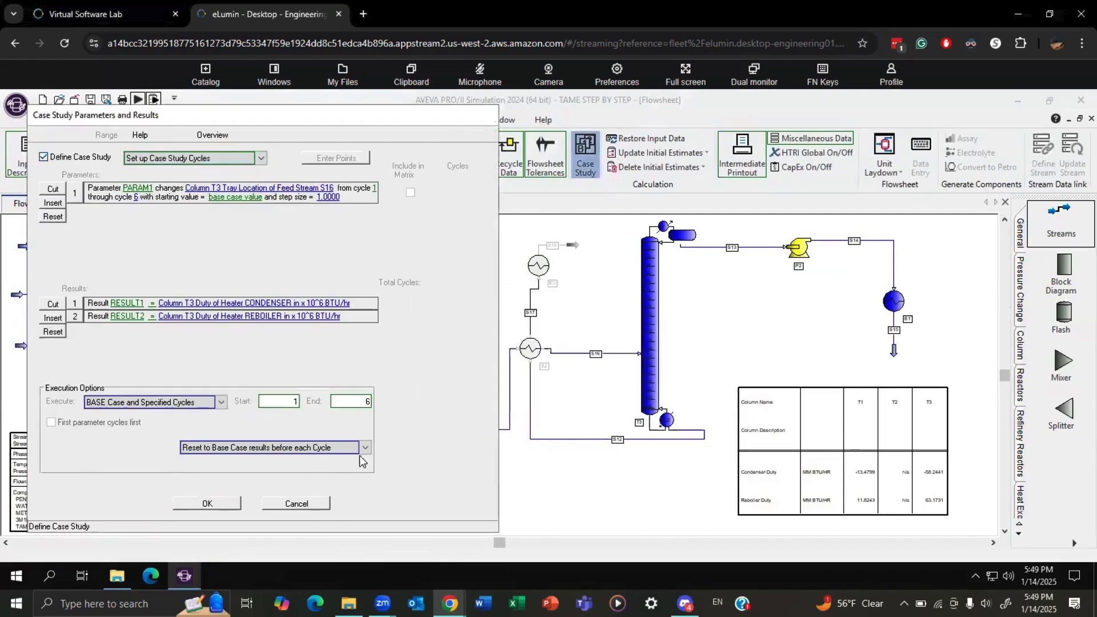
click(231, 507)
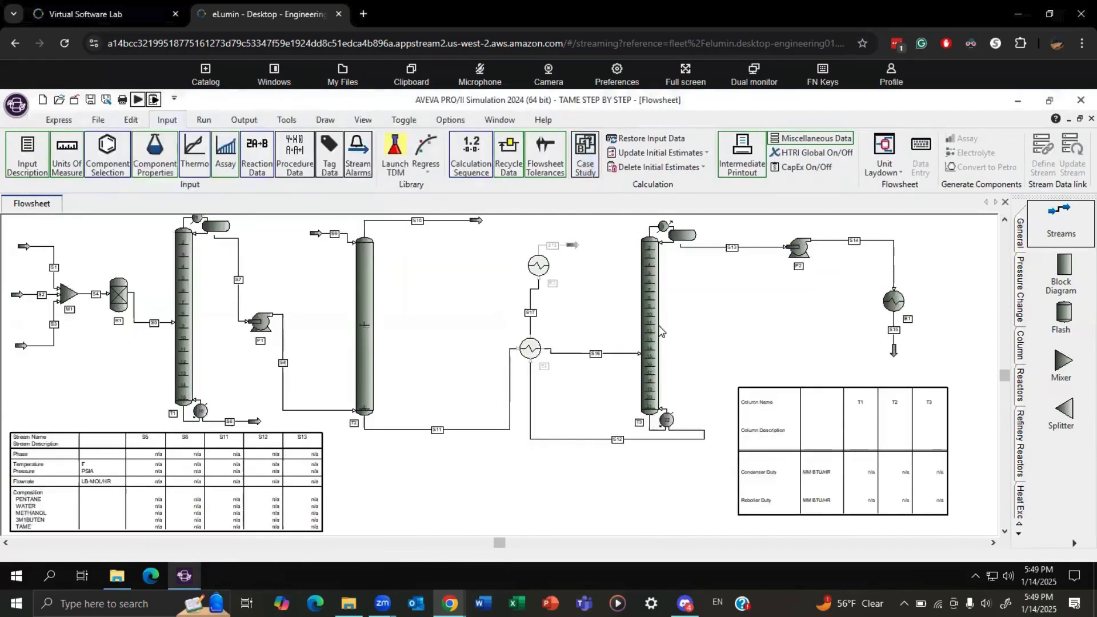
Change the tray location of feed stream S16 in column T3 and run the simulation.
double_click(651, 331)
click(50, 197)
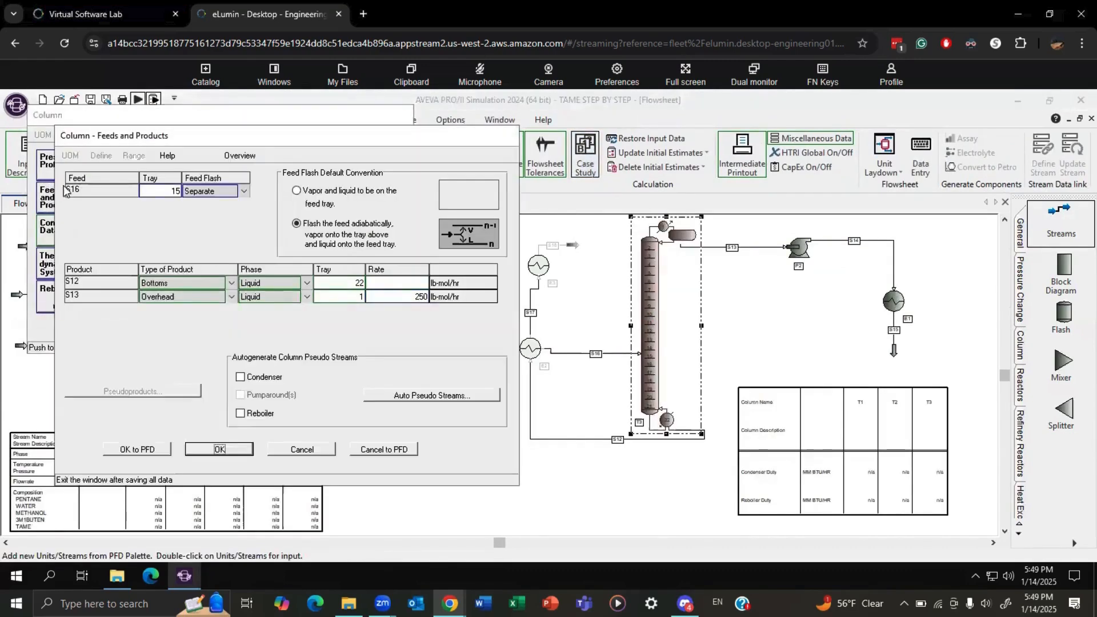
click(212, 190)
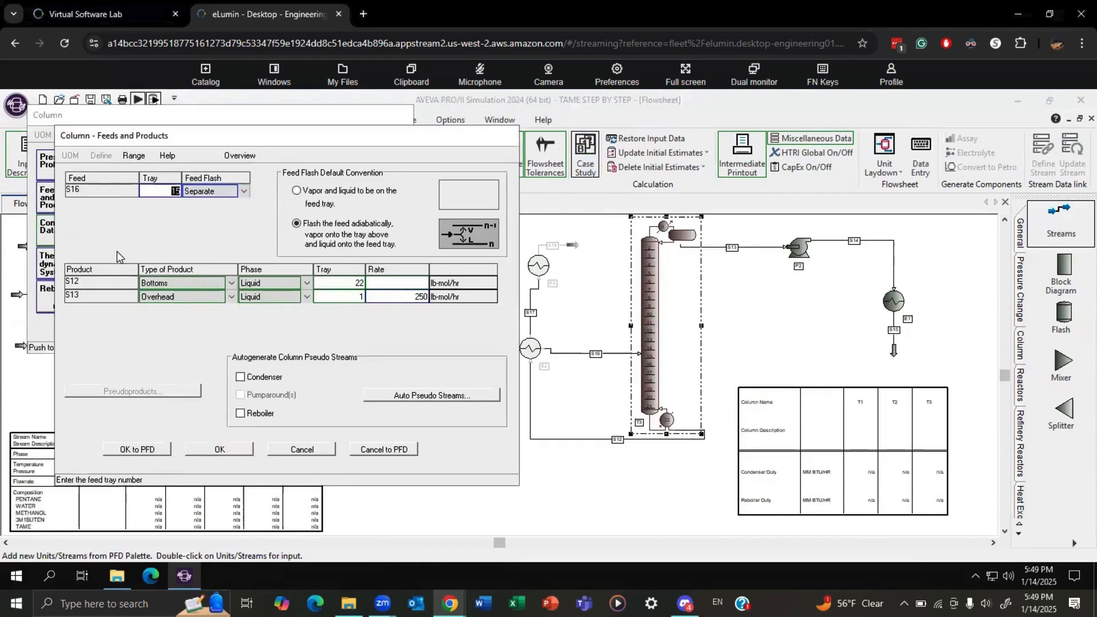
text(1)
click(236, 455)
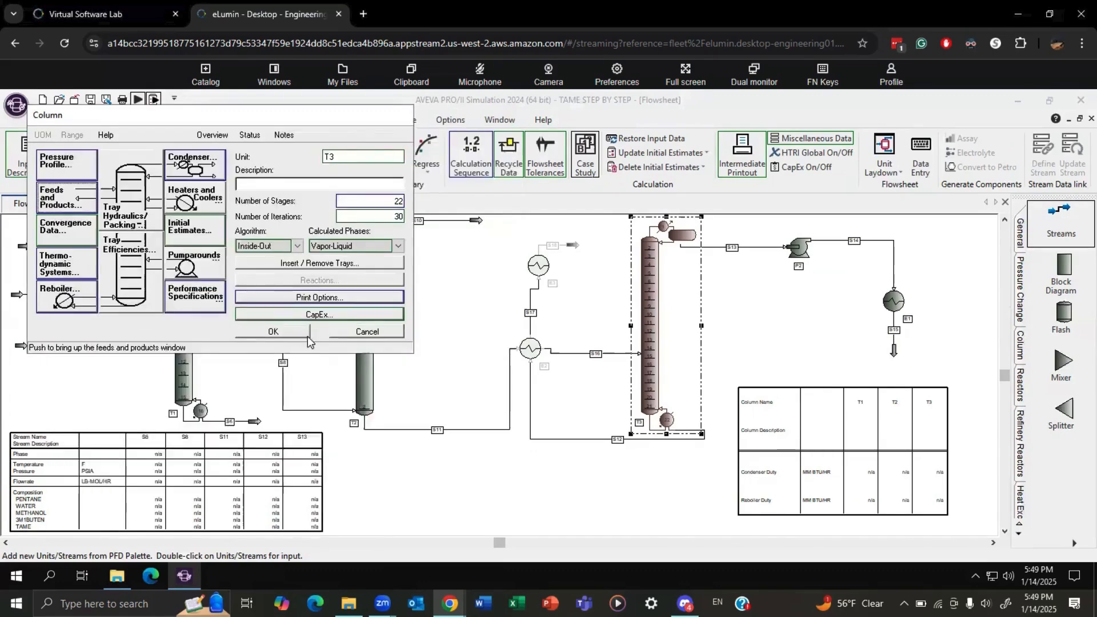
click(281, 336)
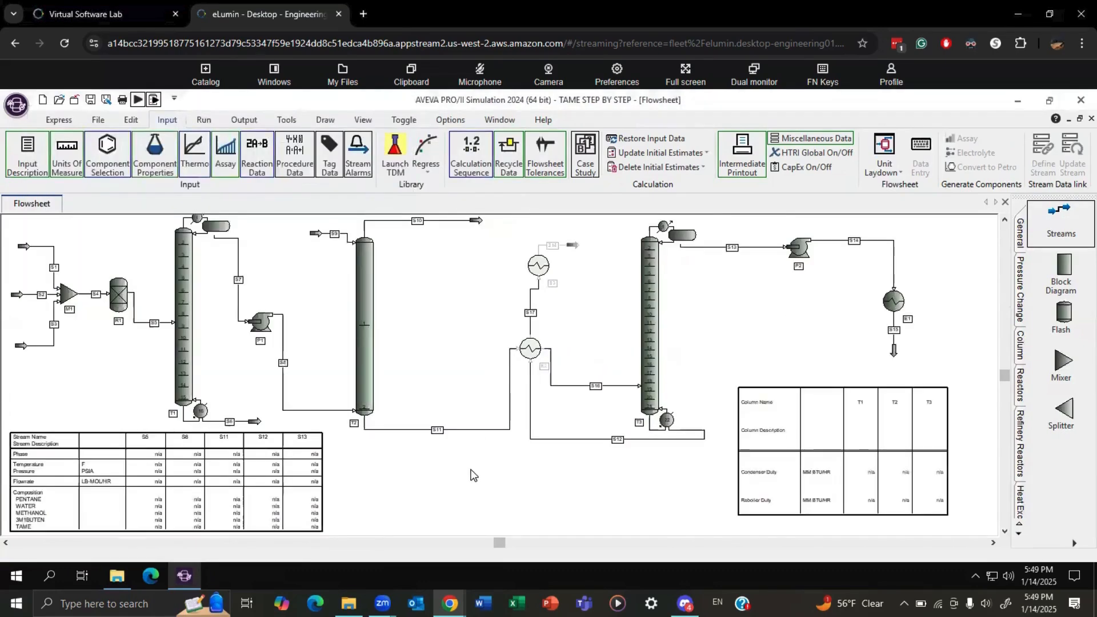
click(137, 99)
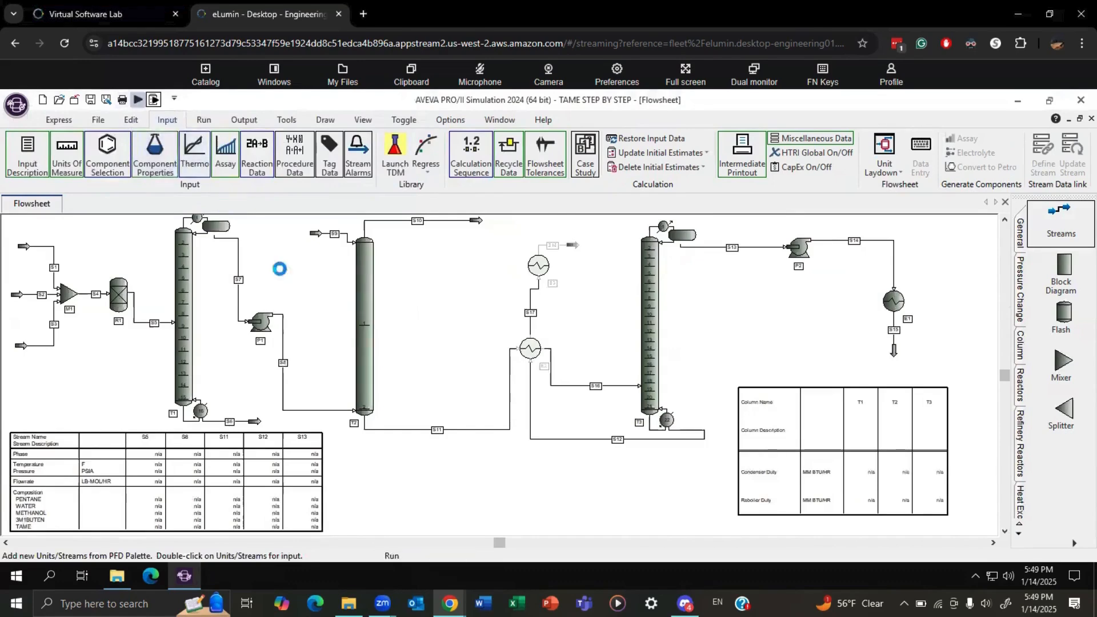
click(375, 377)
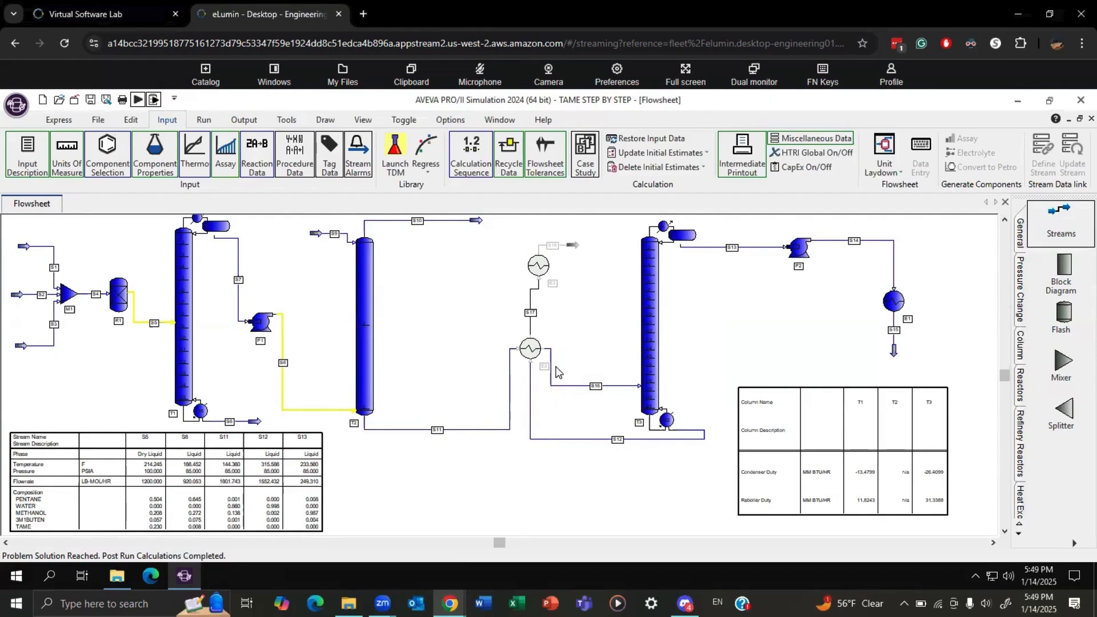
Include the two excluded heat exchangers upstream of column T3 in the calculation and run the simulation.
right_click(528, 349)
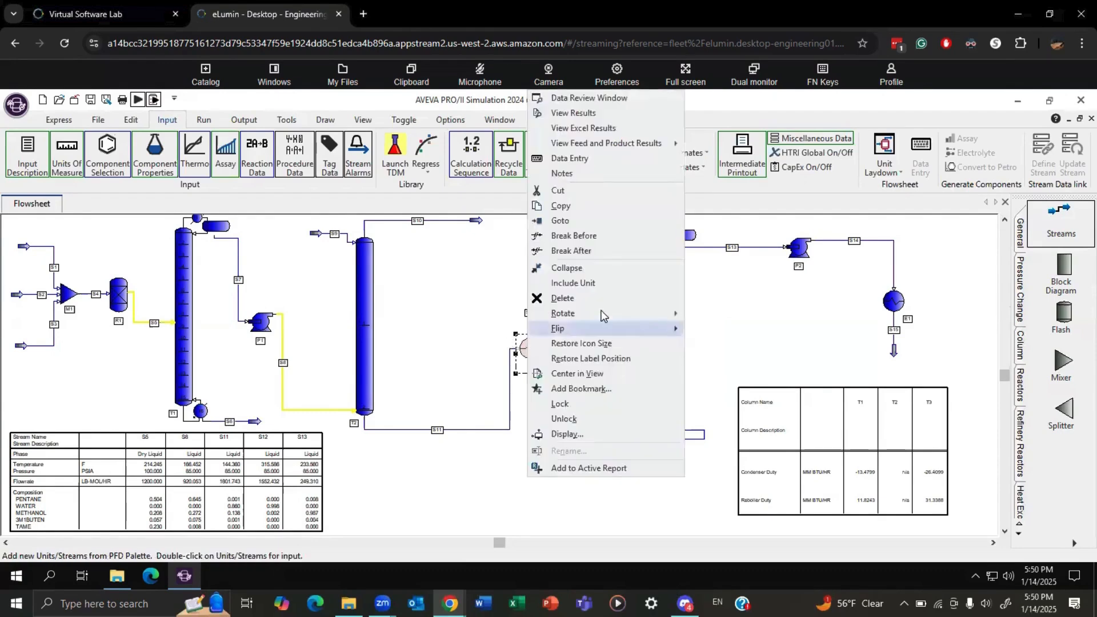
click(578, 283)
right_click(535, 264)
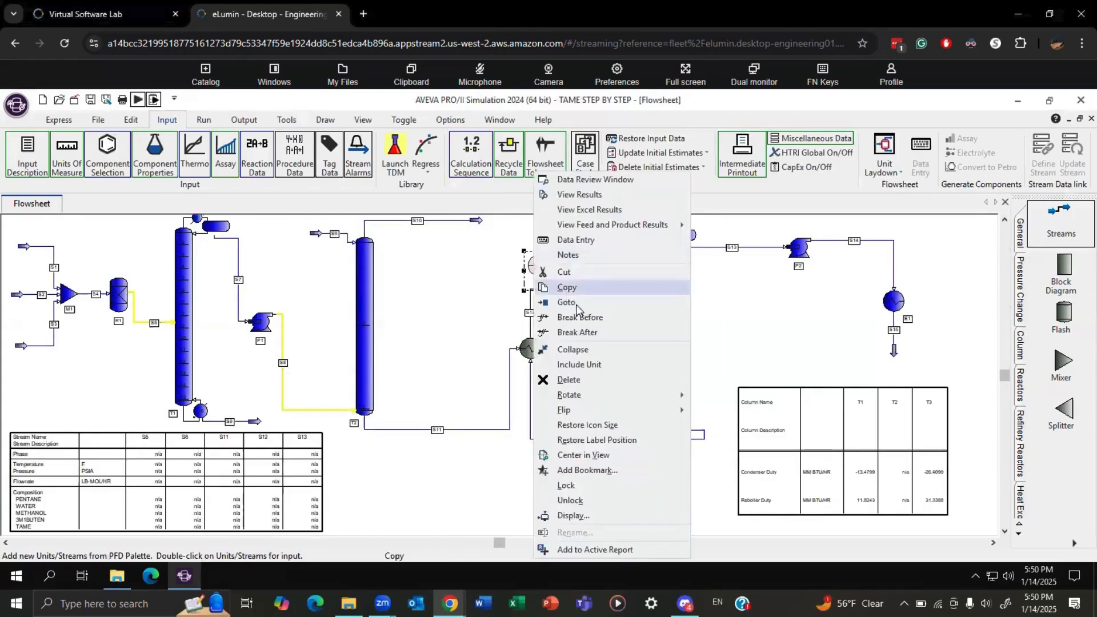
click(566, 368)
click(137, 100)
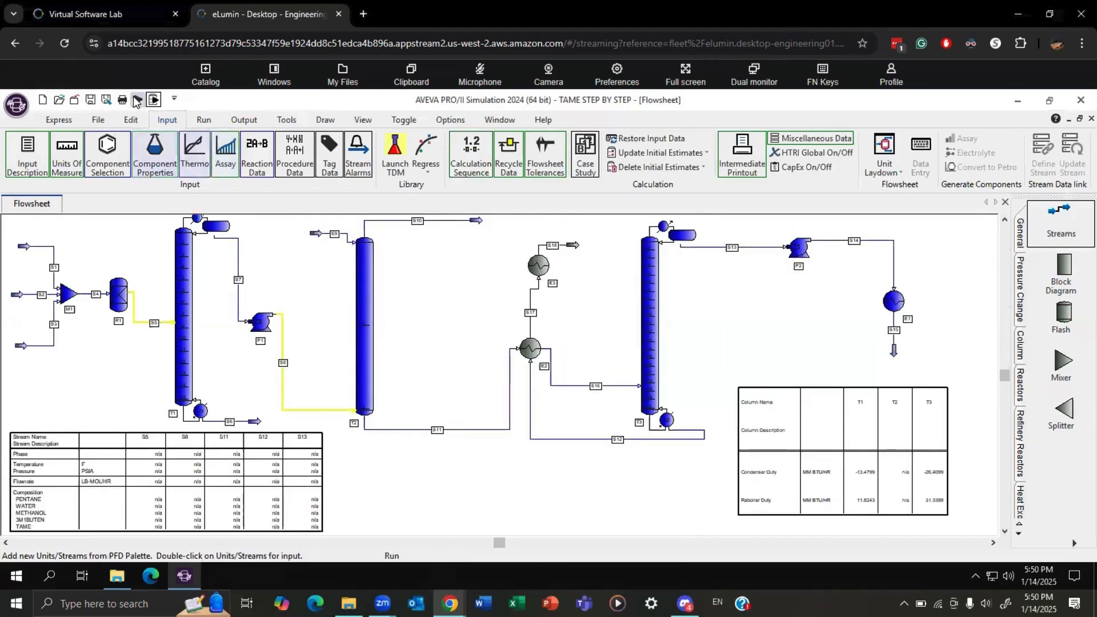
click(368, 376)
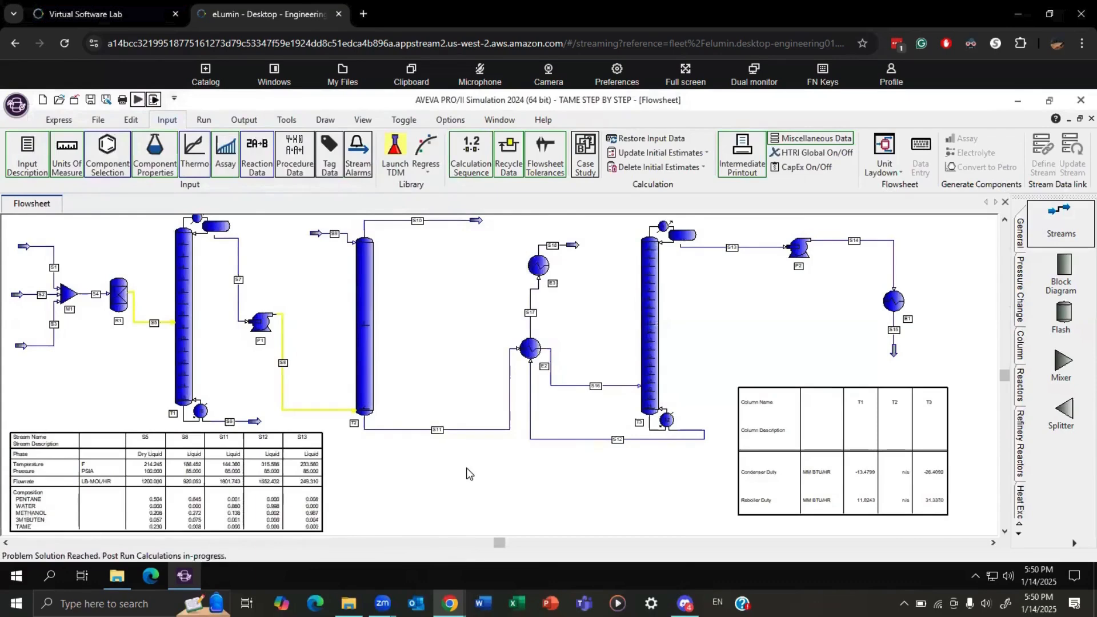